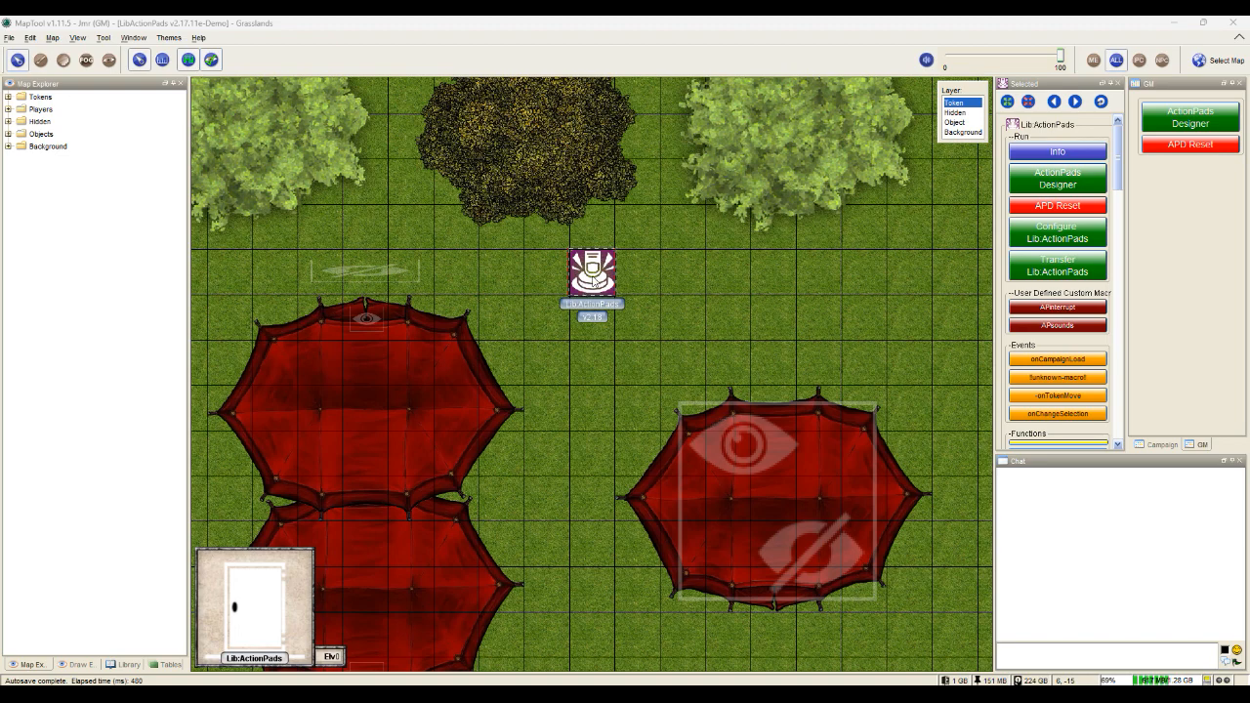
- Rename the existing Lib:ActionPads token to -Lib-ActionPads
double_click(593, 280)
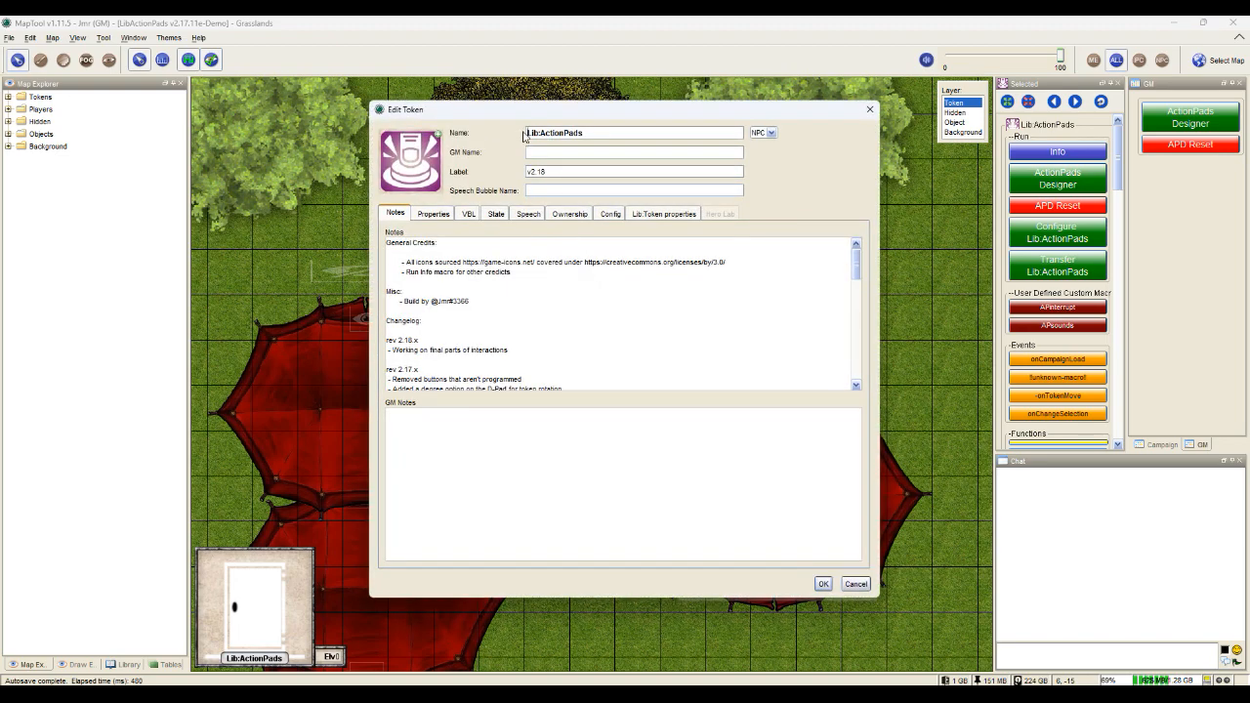
text(-)
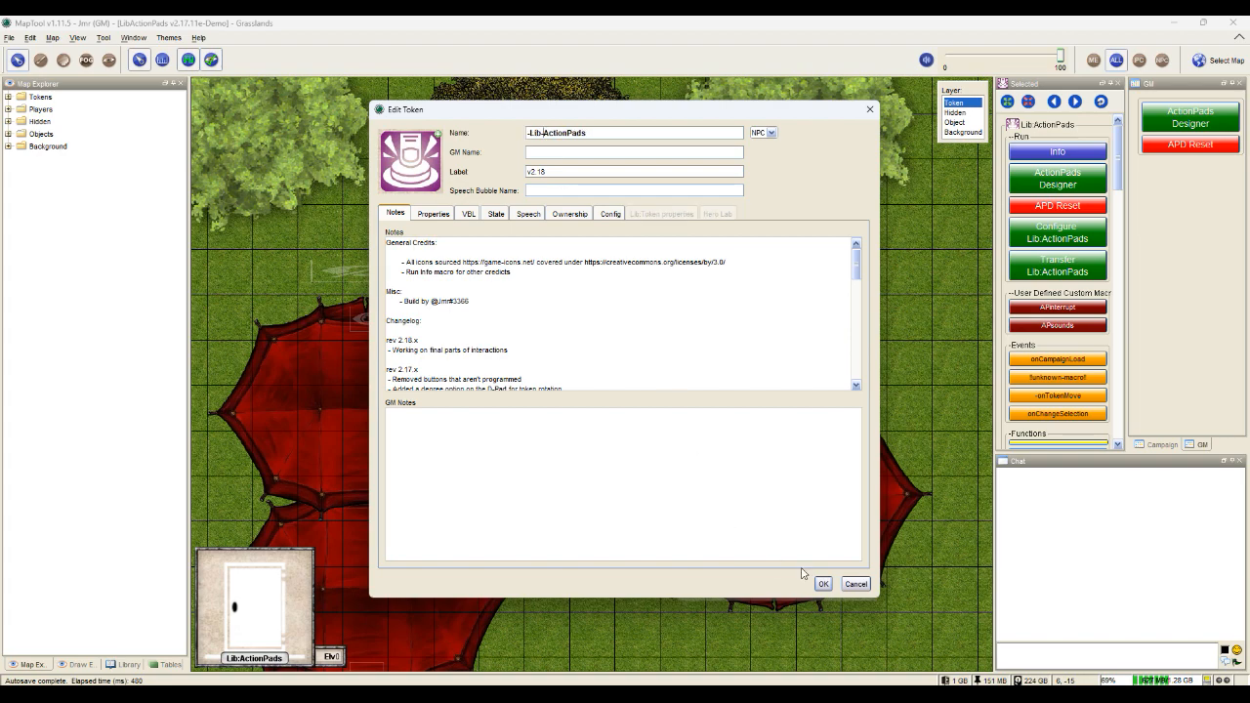
click(823, 583)
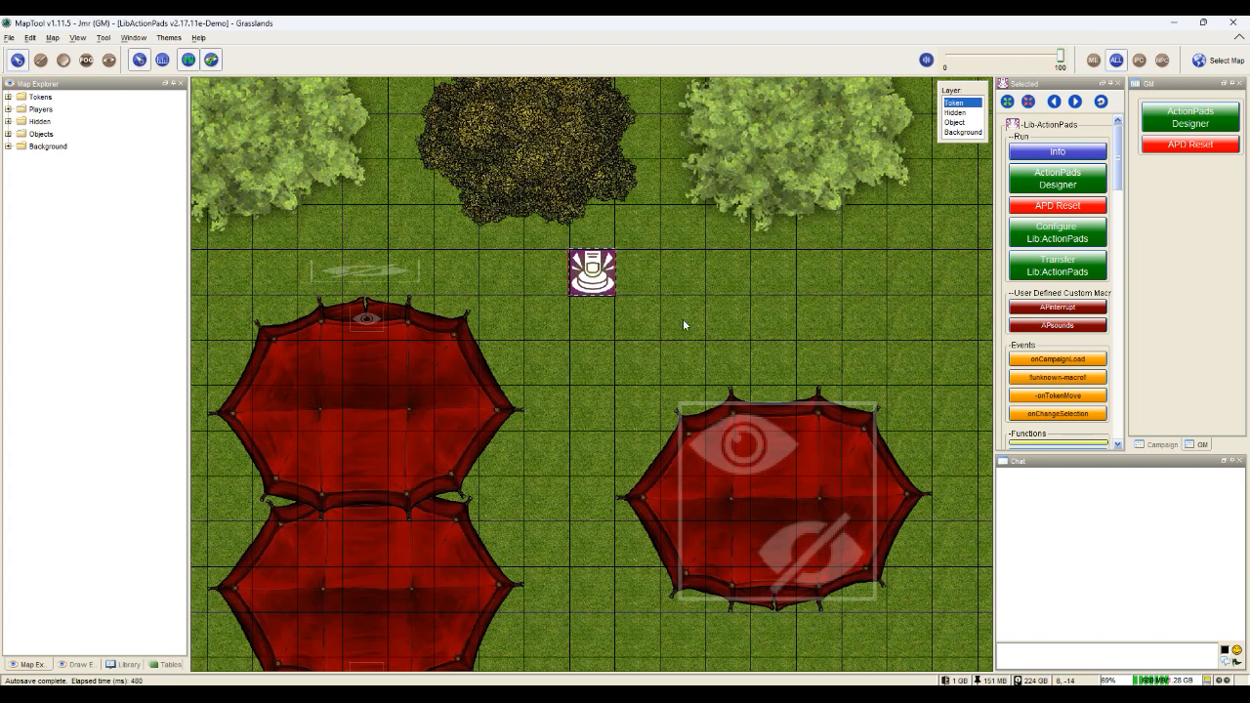
- Place the new Lib:ActionPads token on the map two squares below the old one
click(614, 330)
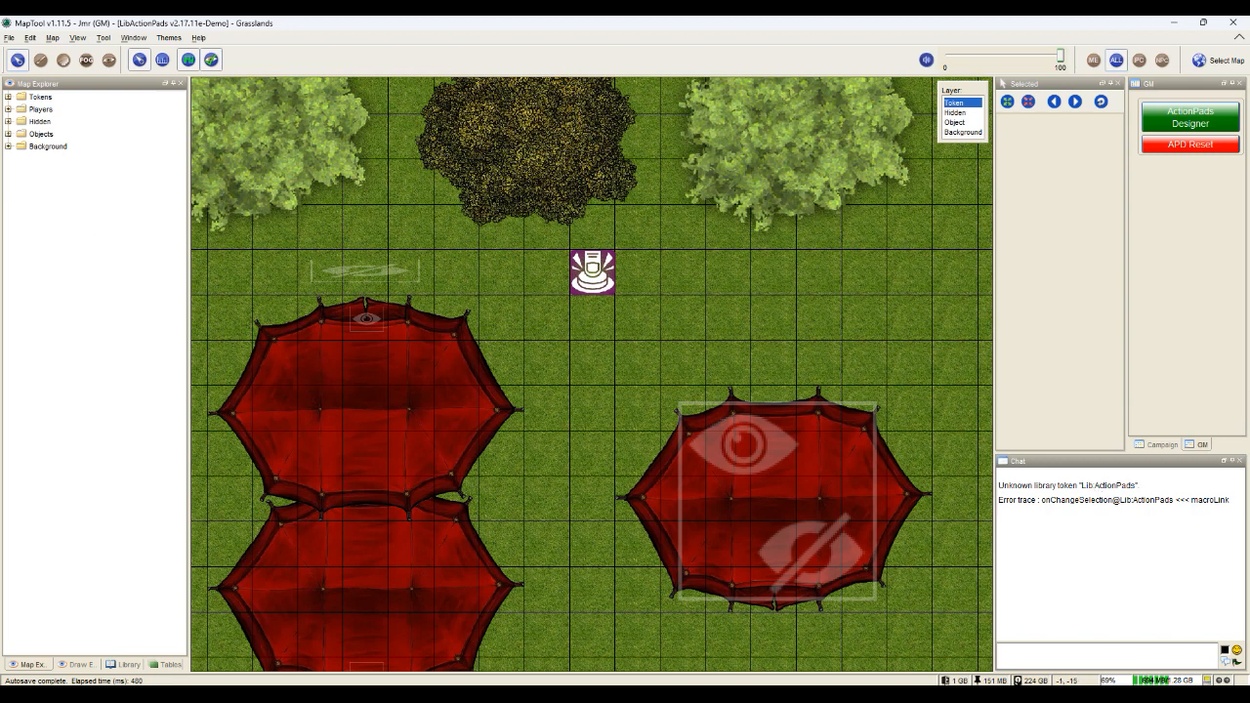
drag(0, 214, 605, 373)
mouse_move(606, 377)
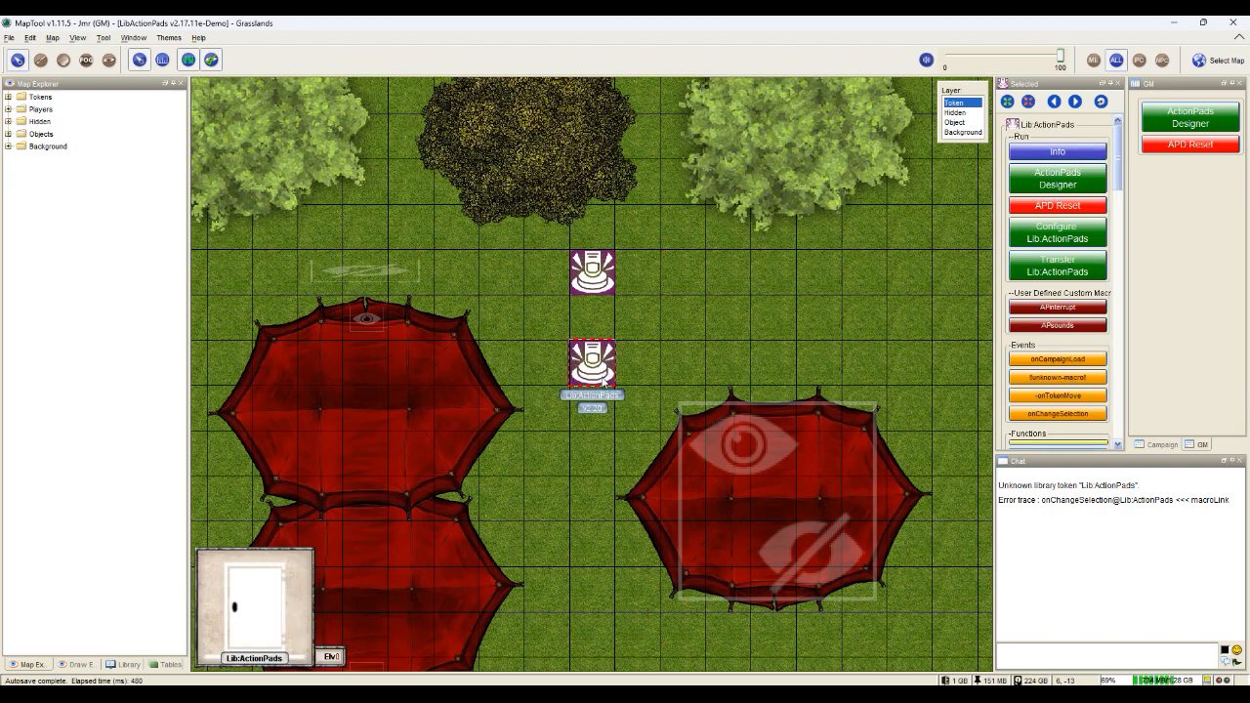
- Run the Transfer Lib:ActionPads macro from the old -Lib-ActionPads token and carry out the transfer
click(593, 266)
mouse_move(593, 361)
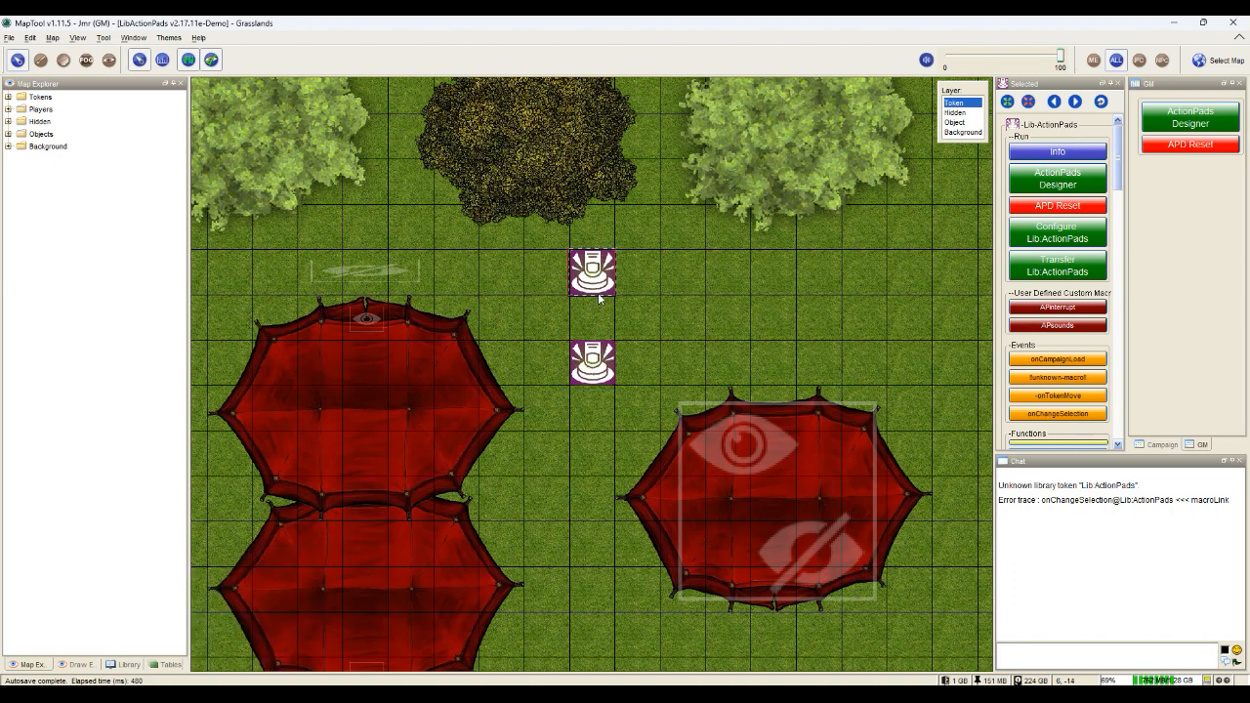
mouse_move(590, 274)
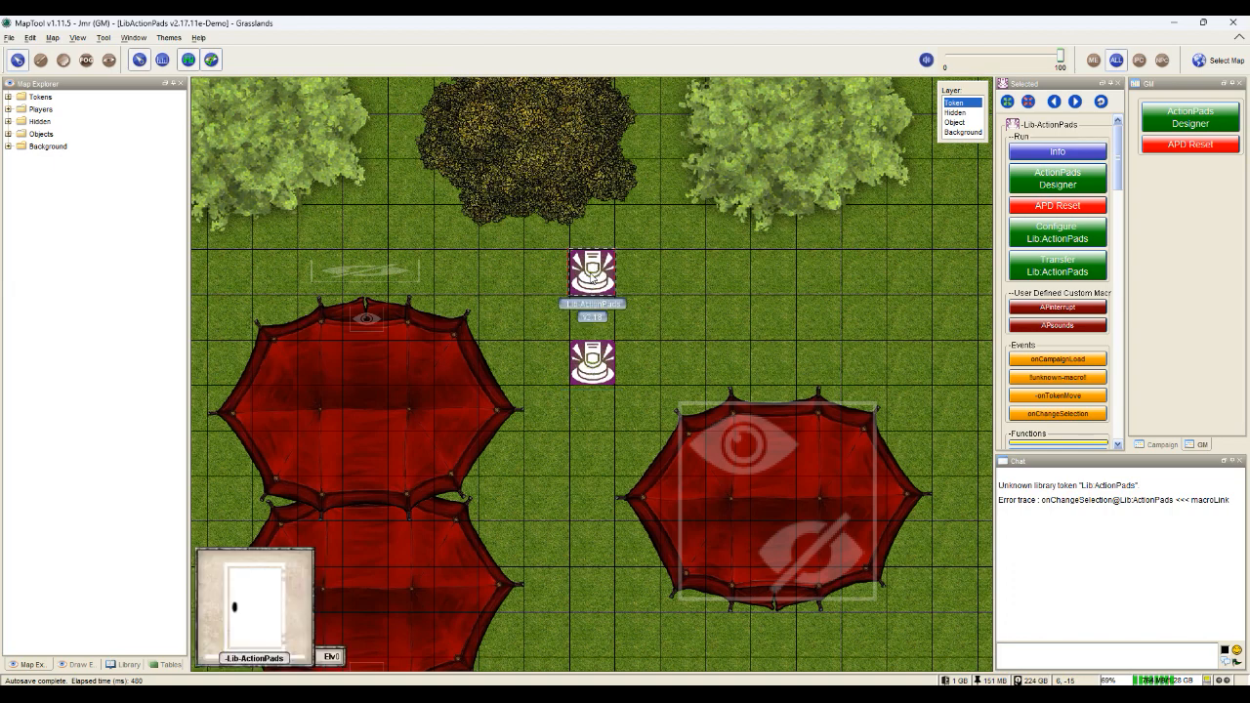
click(1065, 269)
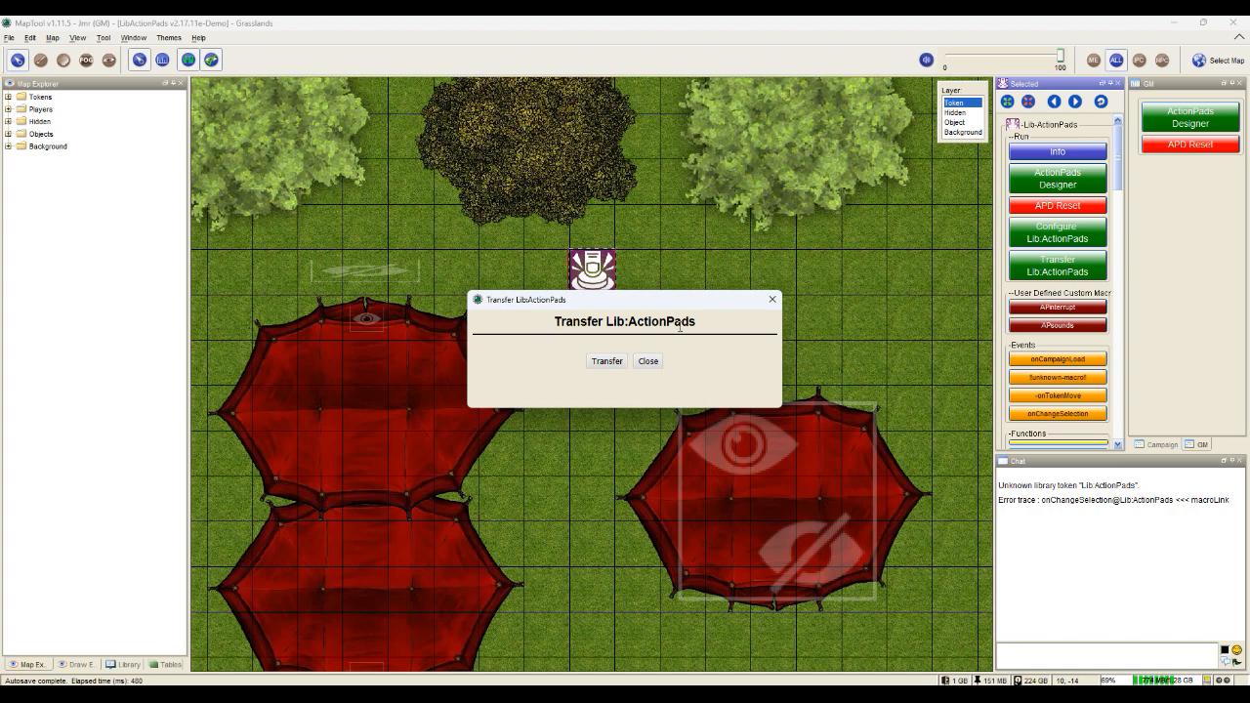
click(606, 361)
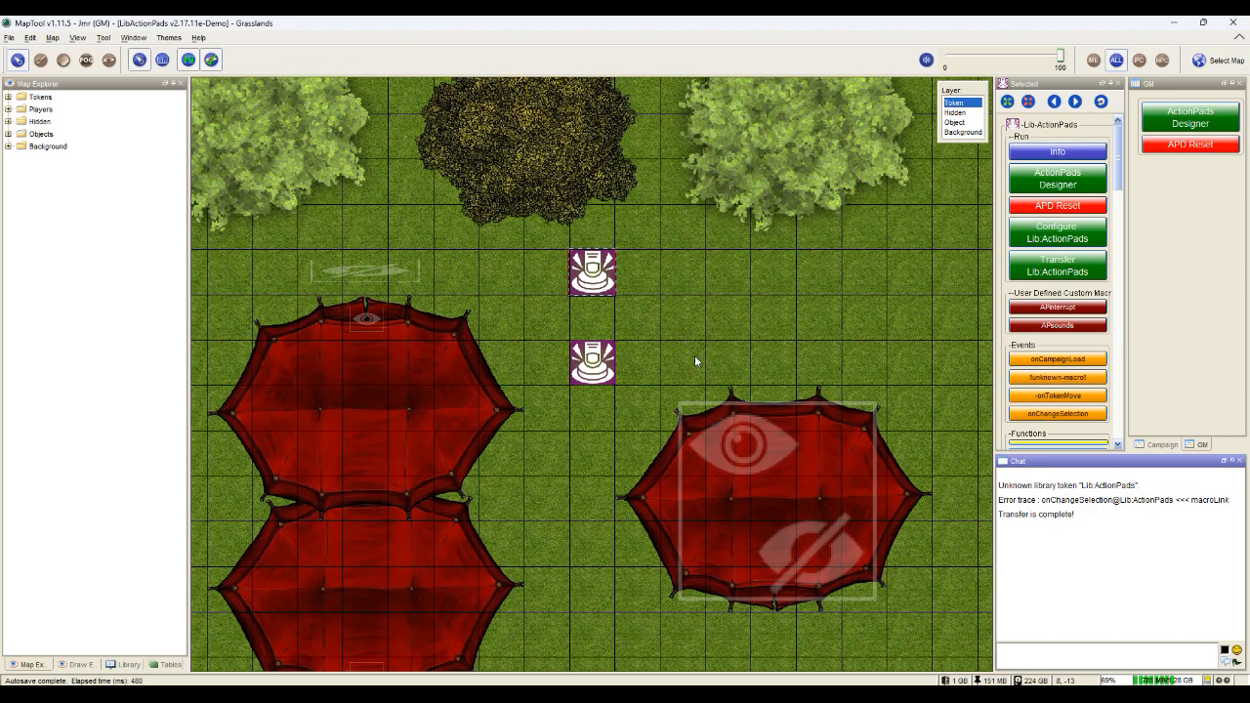
- Move the Goliath Fighter token into the single red tent to test its roof pad
scroll(695, 361, down, 4)
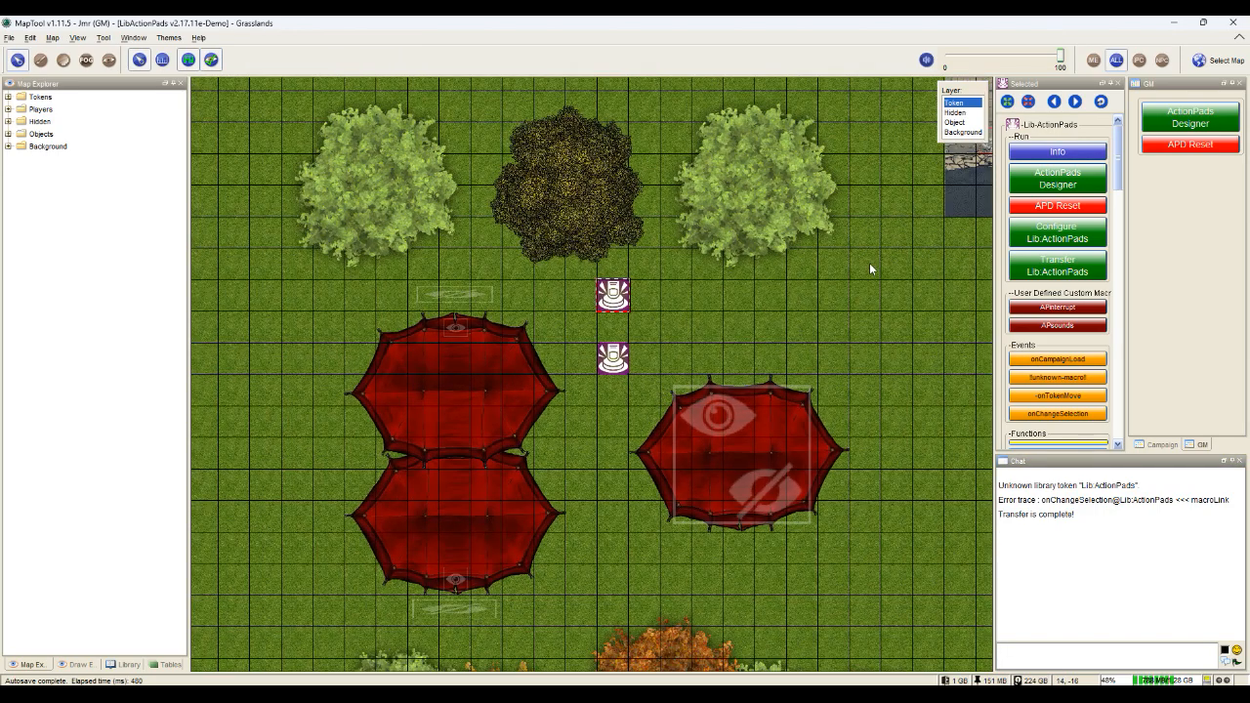
drag(773, 315, 530, 506)
drag(751, 234, 686, 335)
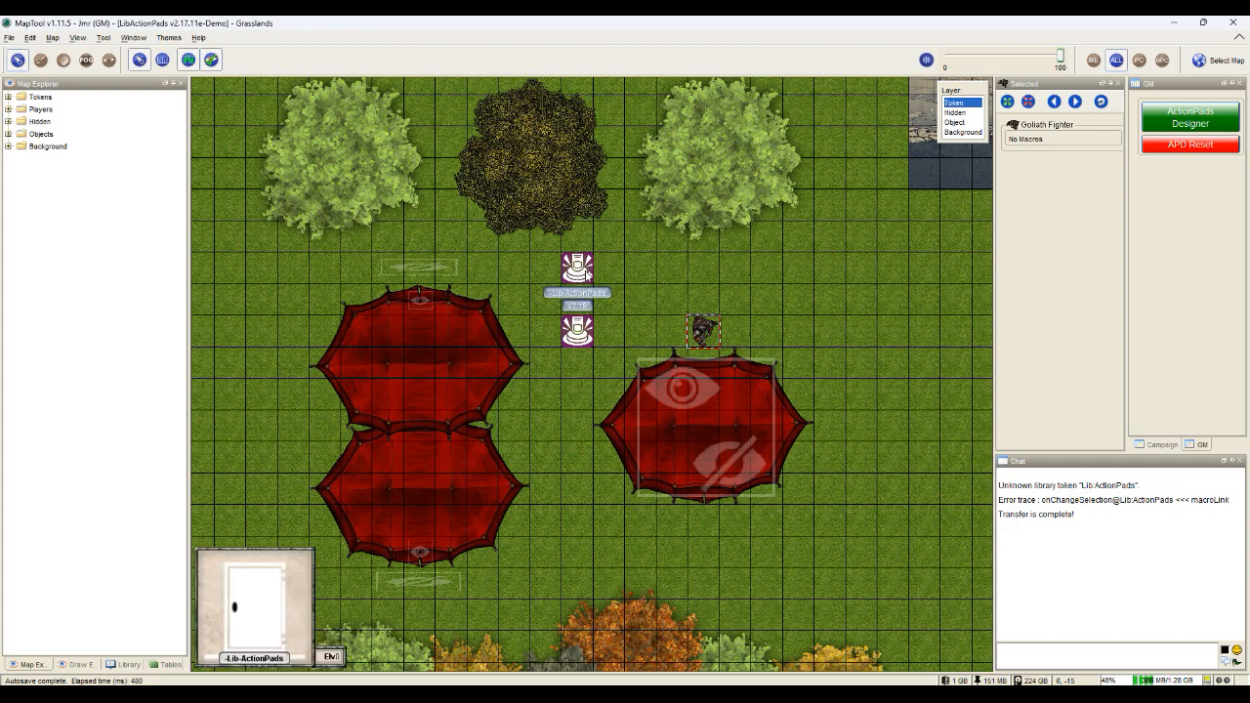
drag(702, 330, 708, 441)
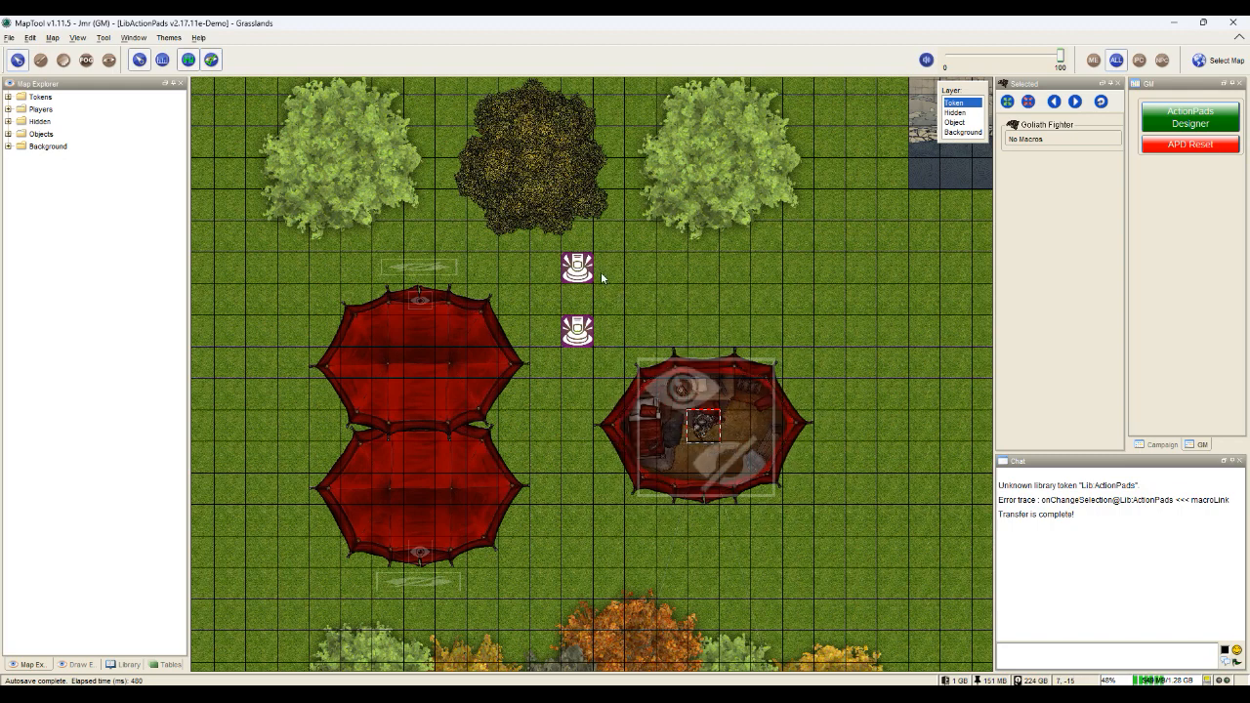
mouse_move(577, 334)
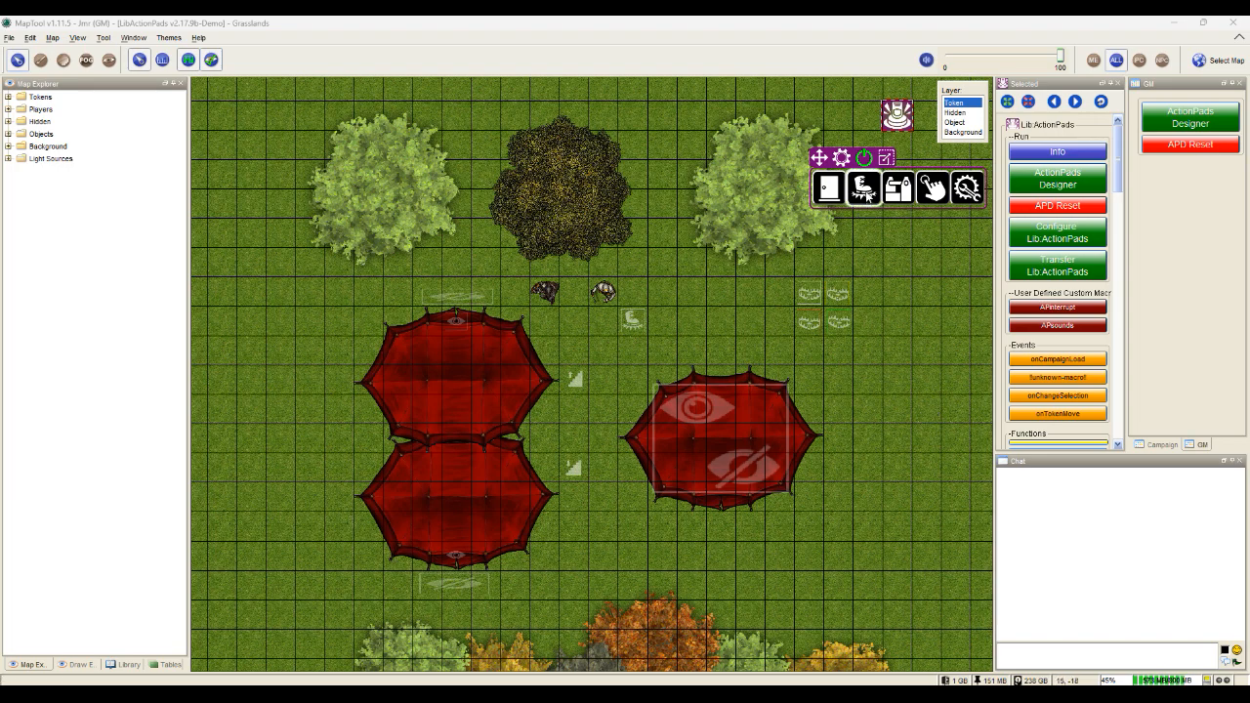
- Examine the step-on pad types in the ActionPads overlay, then deselect the Lib:ActionPads token
click(864, 188)
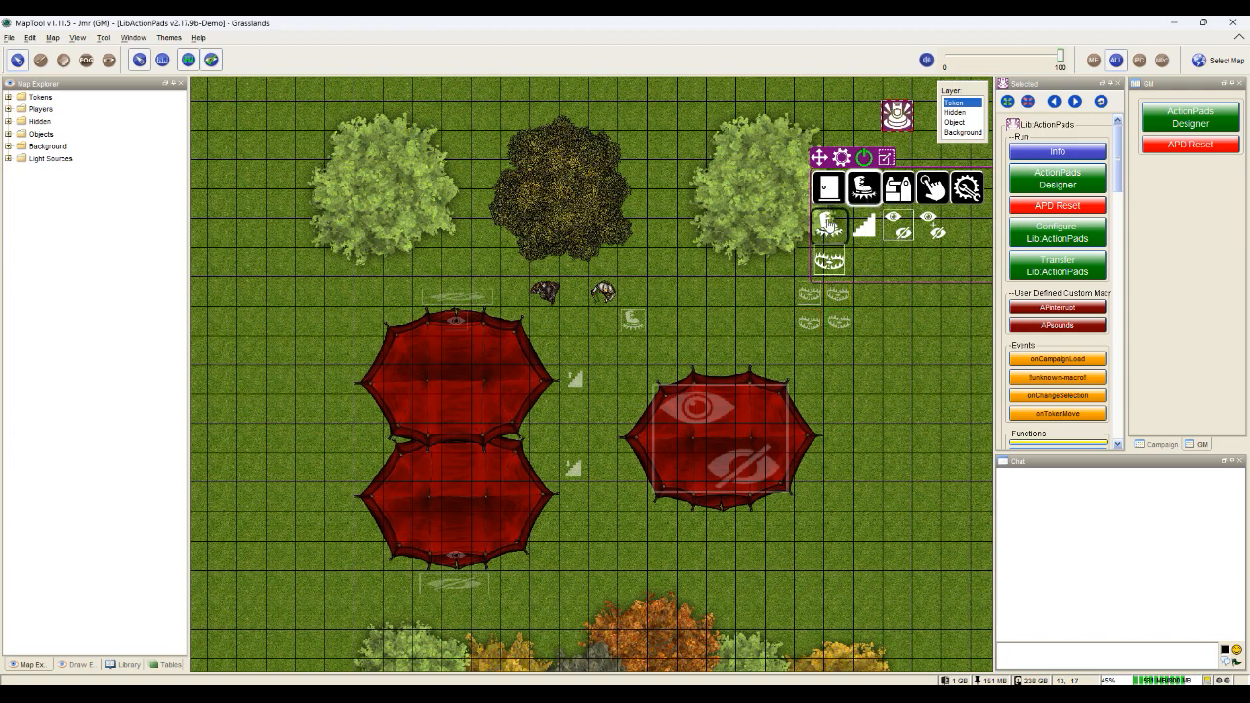
click(899, 230)
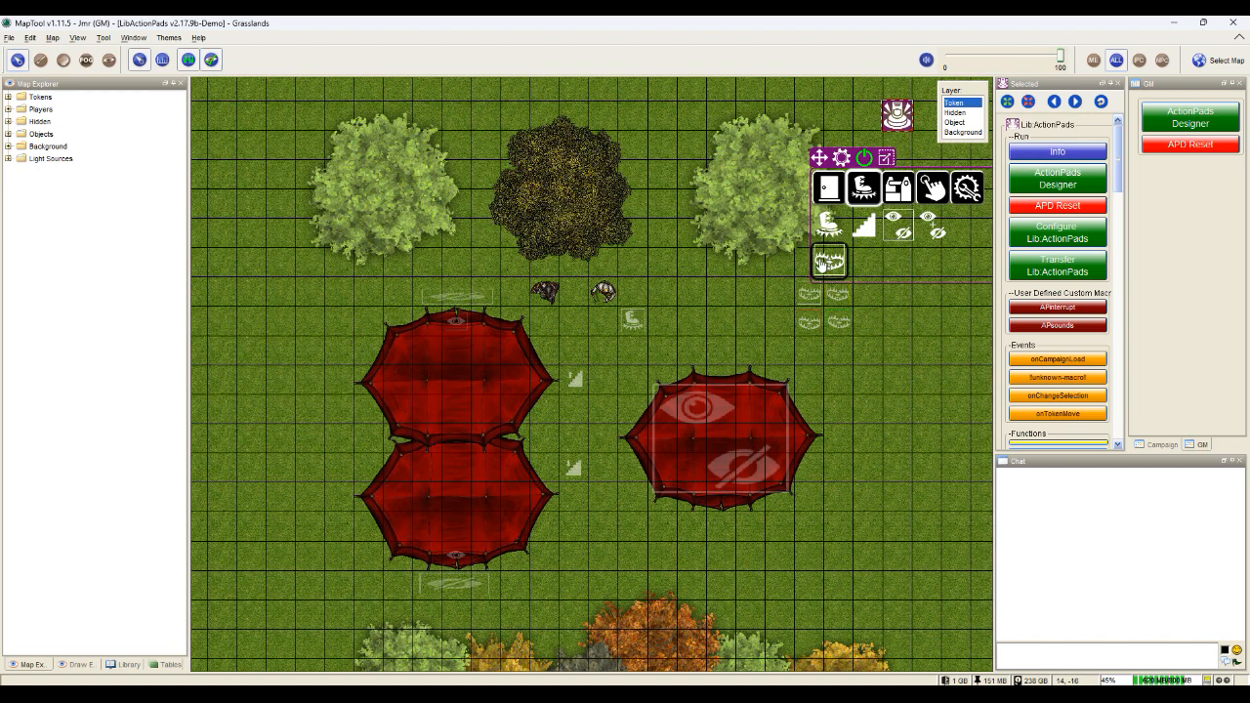
click(687, 262)
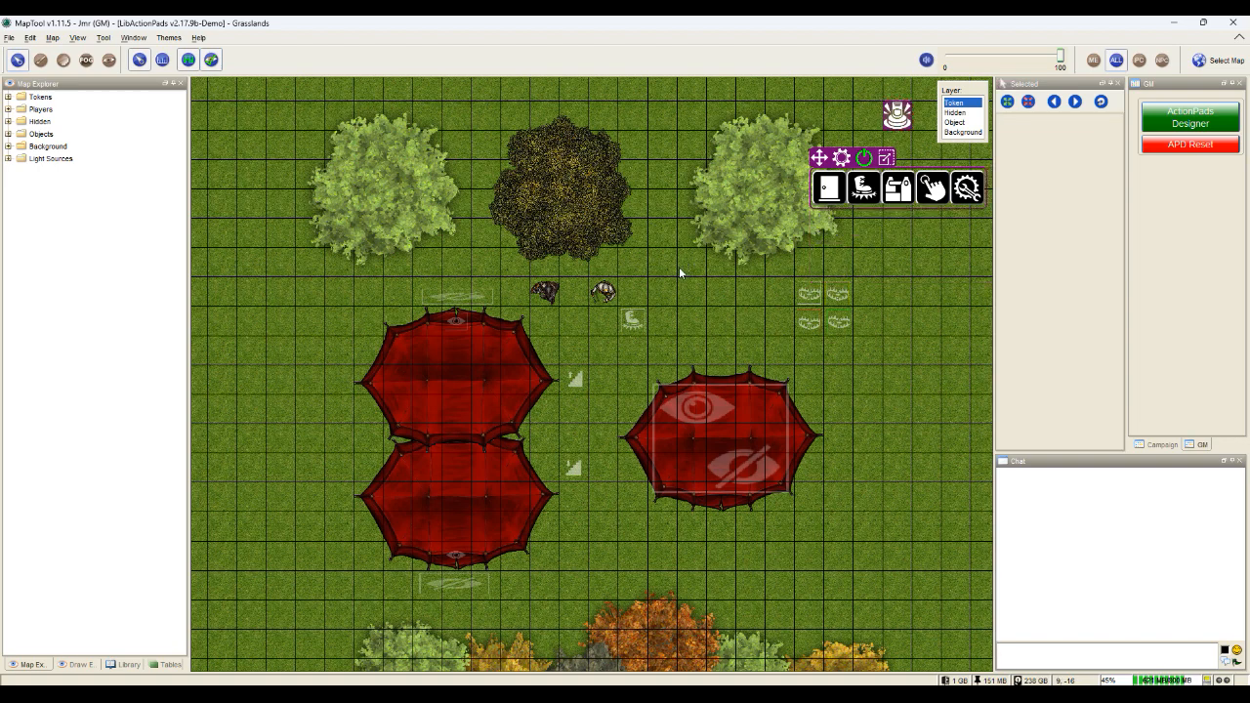
- Move the Goliath Fighter under the edge of the green tree canopy and back beside the Acolyte
click(552, 298)
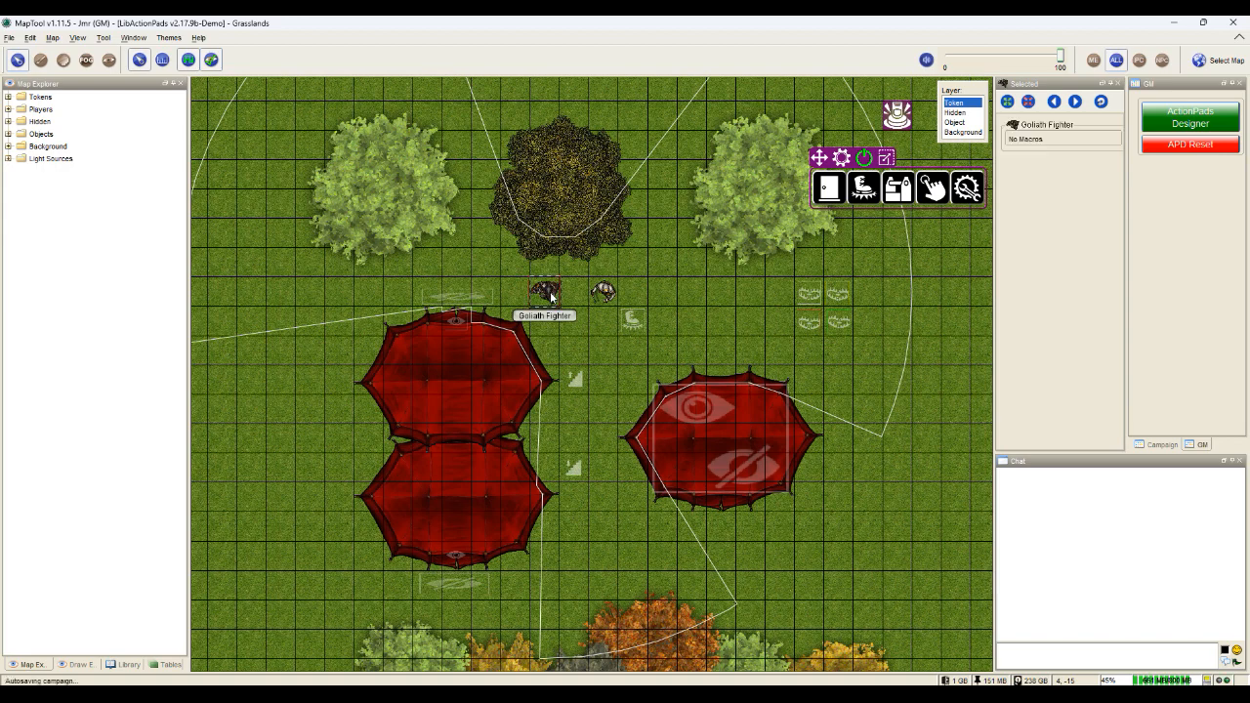
drag(551, 298, 730, 237)
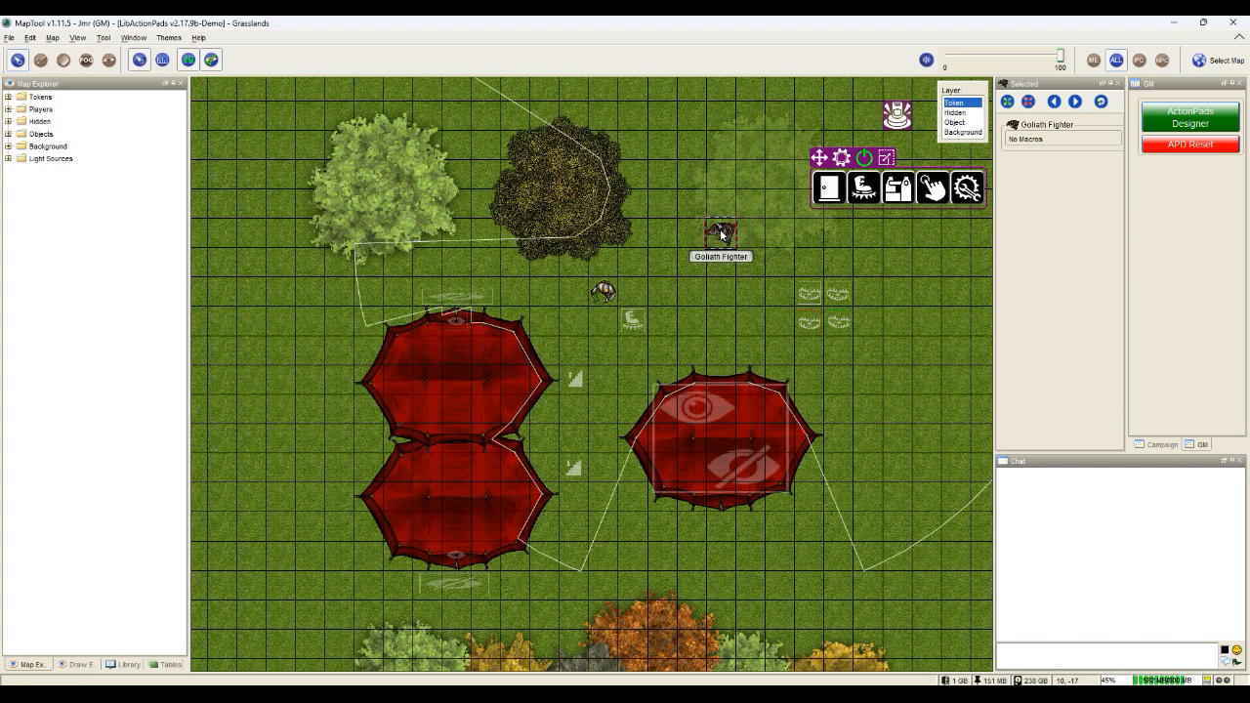
drag(720, 234, 602, 290)
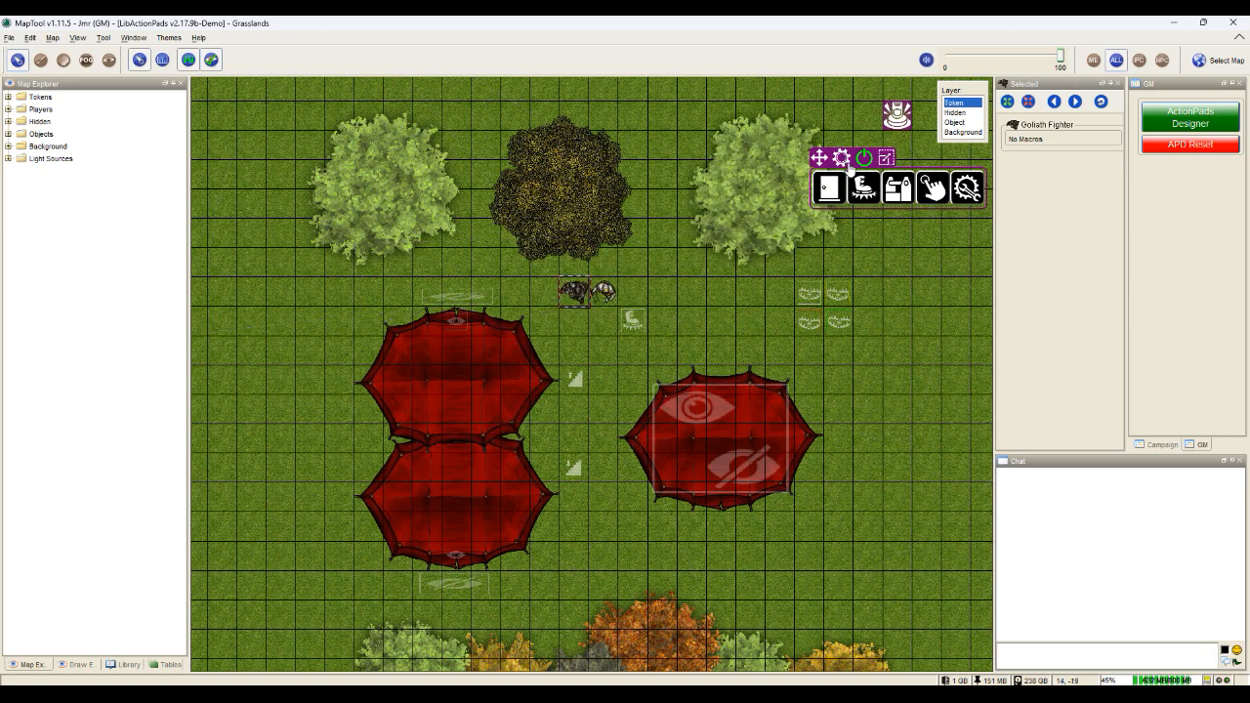
- Move the Acolyte onto the boot pad, then to the square directly above it
mouse_move(601, 311)
drag(603, 290, 634, 322)
mouse_move(635, 324)
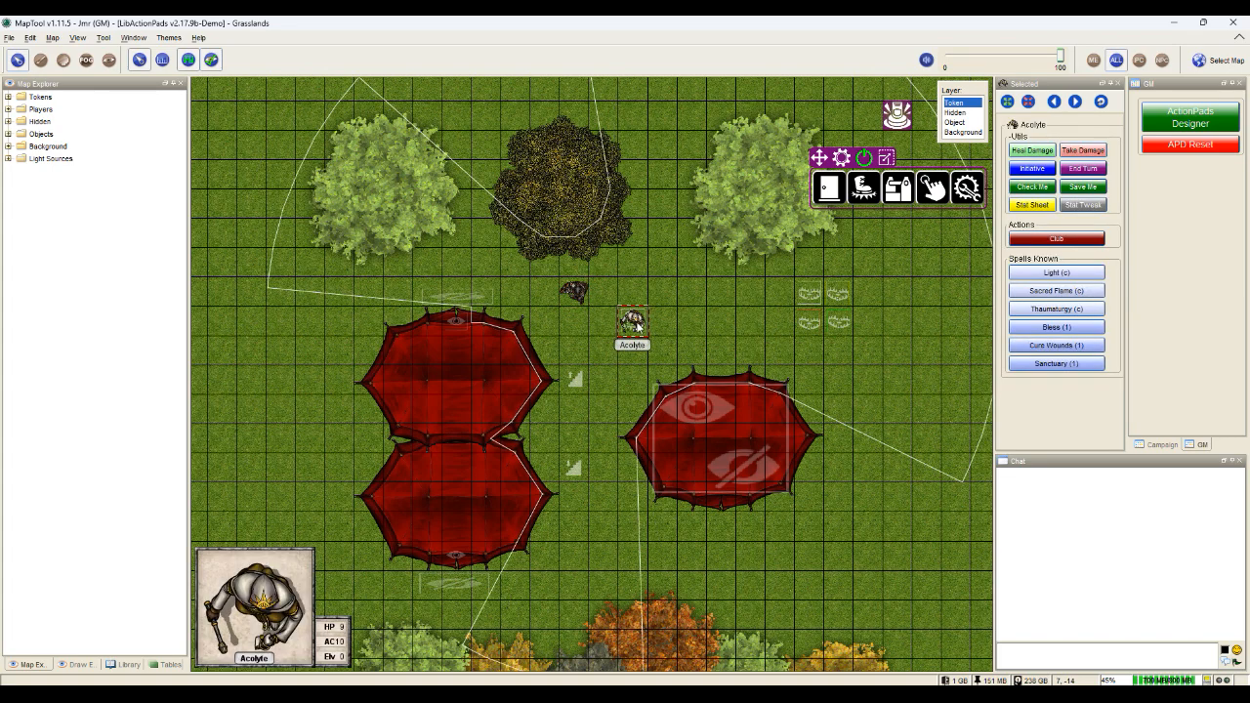
drag(637, 327, 633, 291)
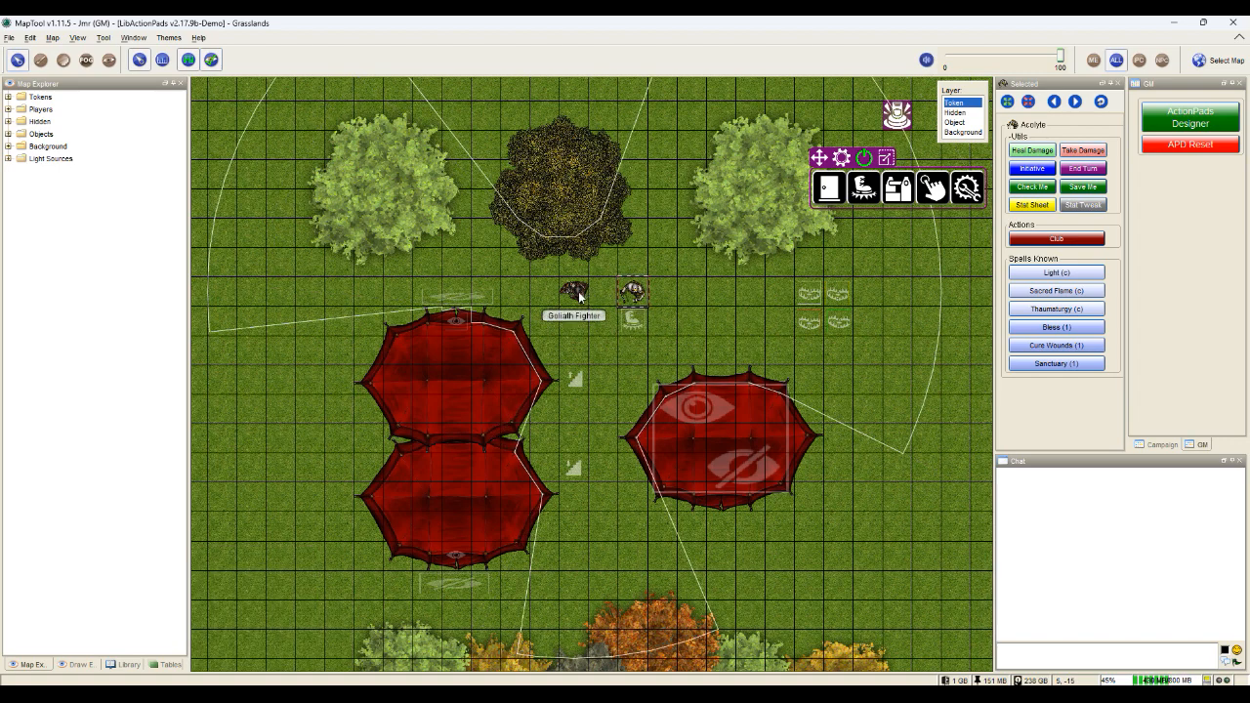
- Move the Goliath Fighter through both halves of the double tent and out to the grass beside its lower half
drag(579, 297, 448, 384)
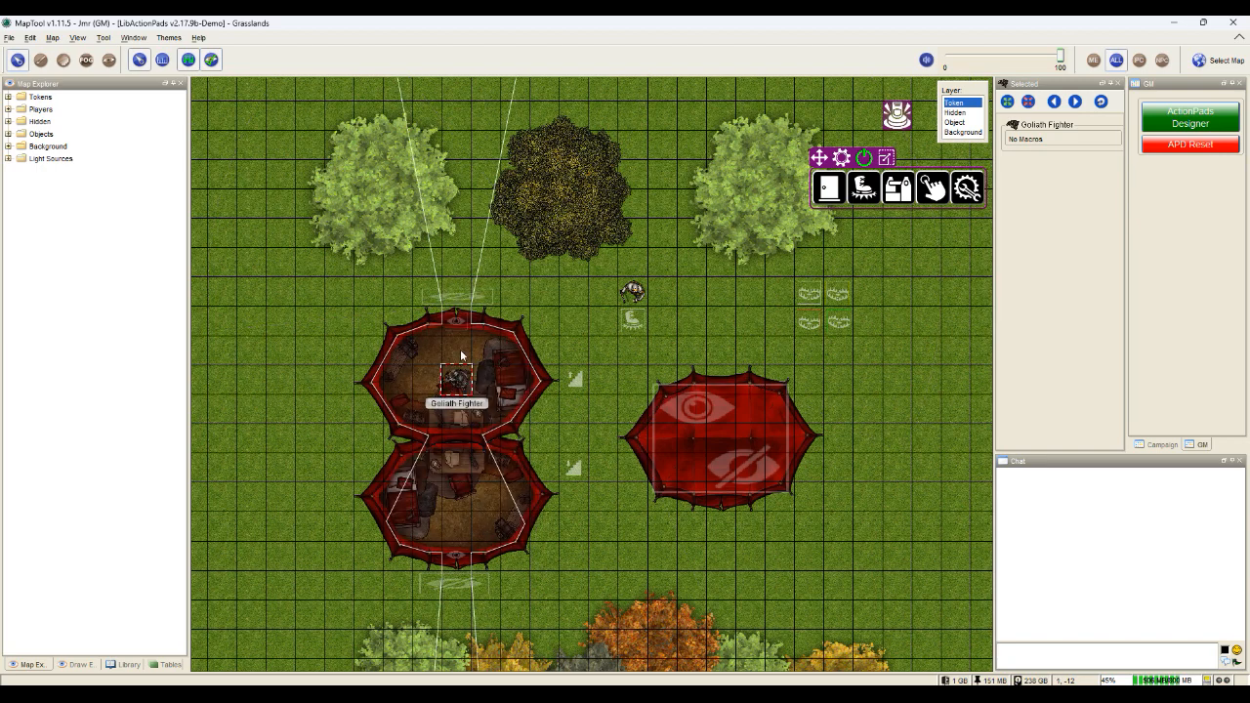
drag(459, 384, 455, 436)
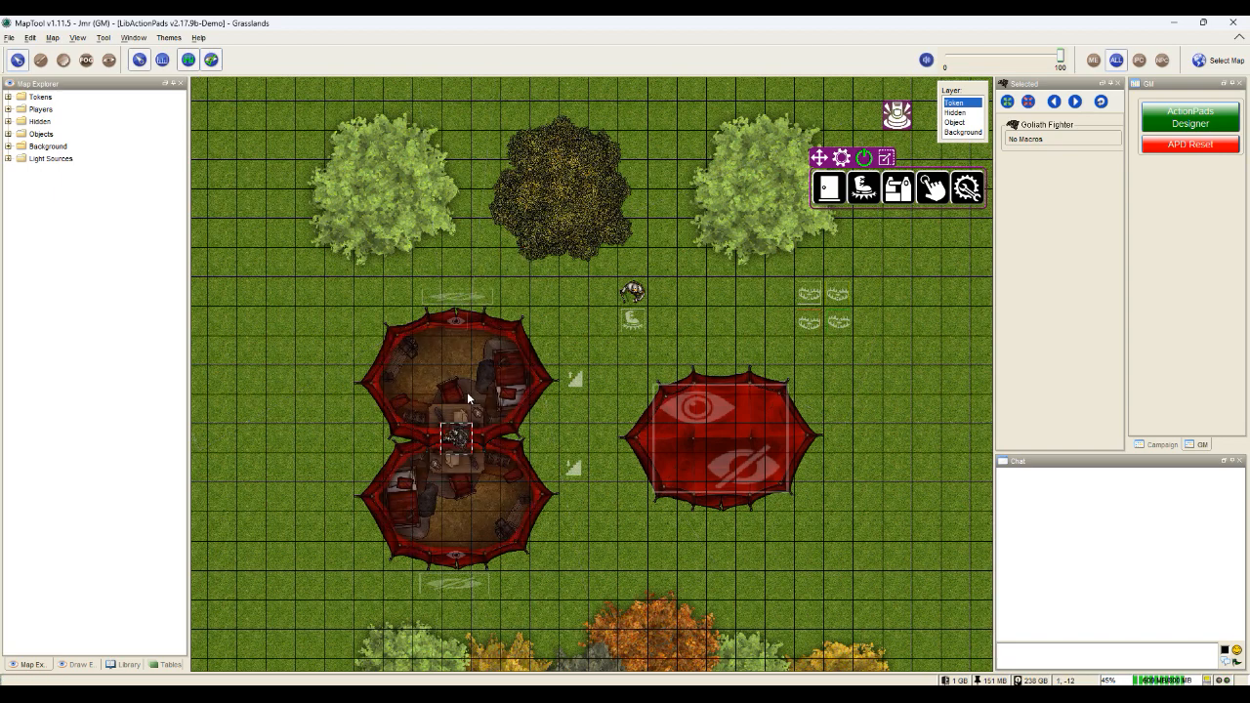
drag(460, 448, 544, 557)
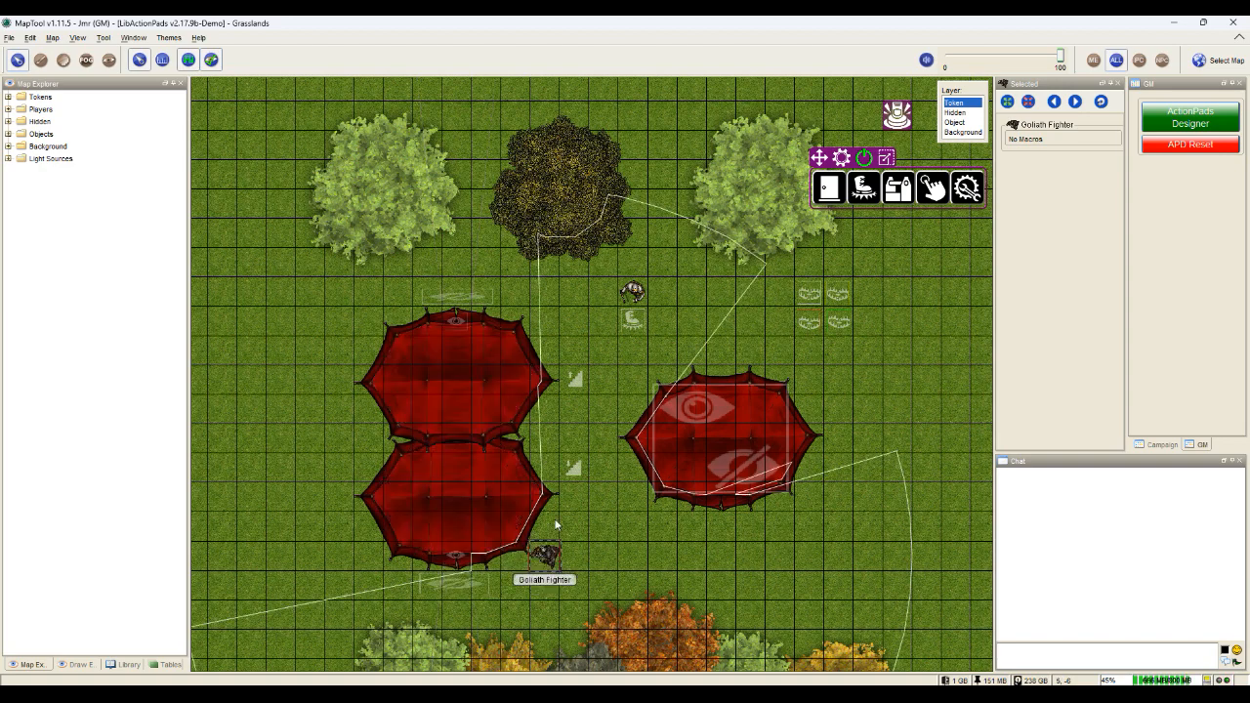
- Move the Goliath Fighter into the single tent, then onto the lower stairs pad between the tents
mouse_move(544, 555)
mouse_down()
mouse_move(629, 552)
mouse_move(721, 528)
mouse_move(720, 466)
mouse_up()
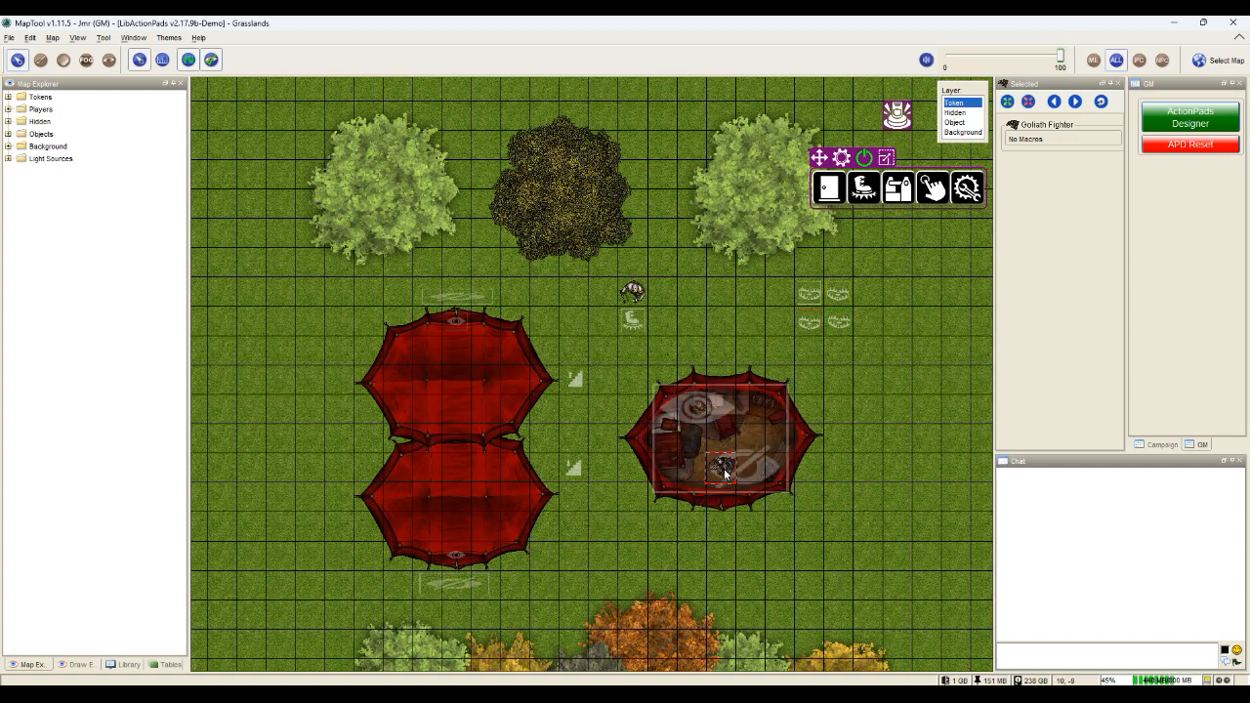
drag(732, 471, 617, 467)
mouse_move(612, 395)
mouse_down()
mouse_move(639, 391)
mouse_move(637, 479)
mouse_move(612, 390)
mouse_up()
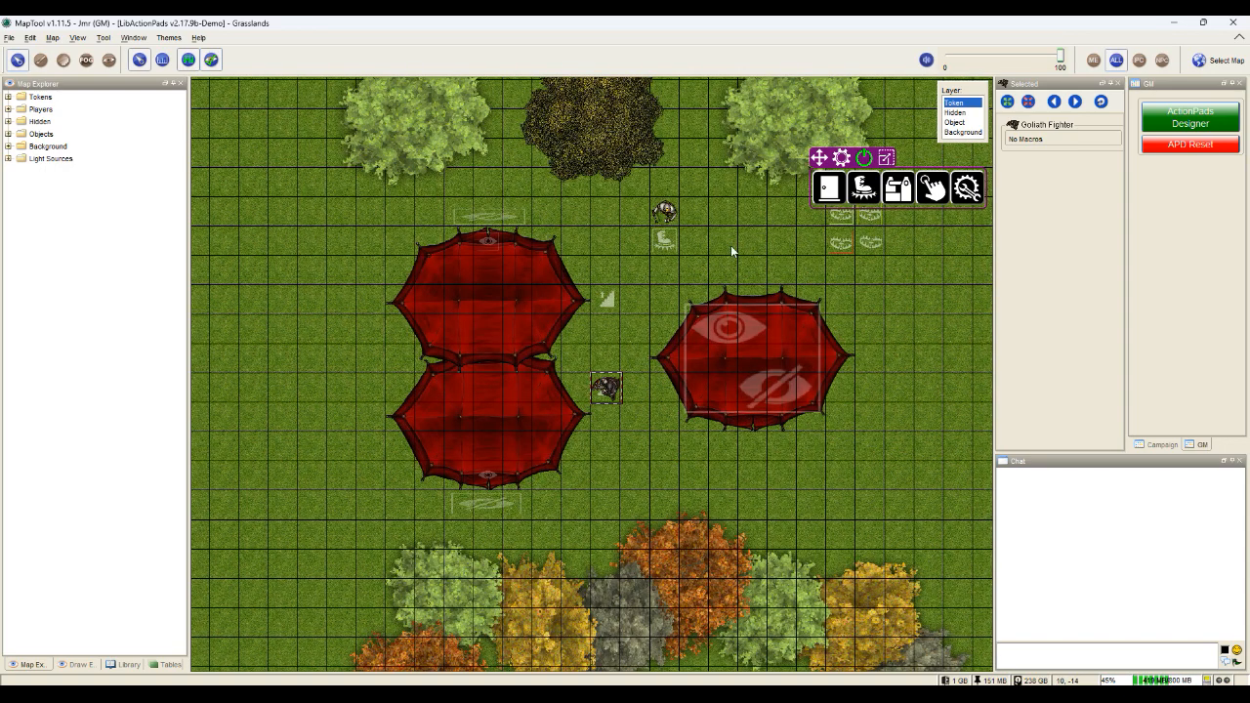
- Move the Acolyte next to the group of four trap pads and expand the step-on pad options
drag(734, 246, 633, 278)
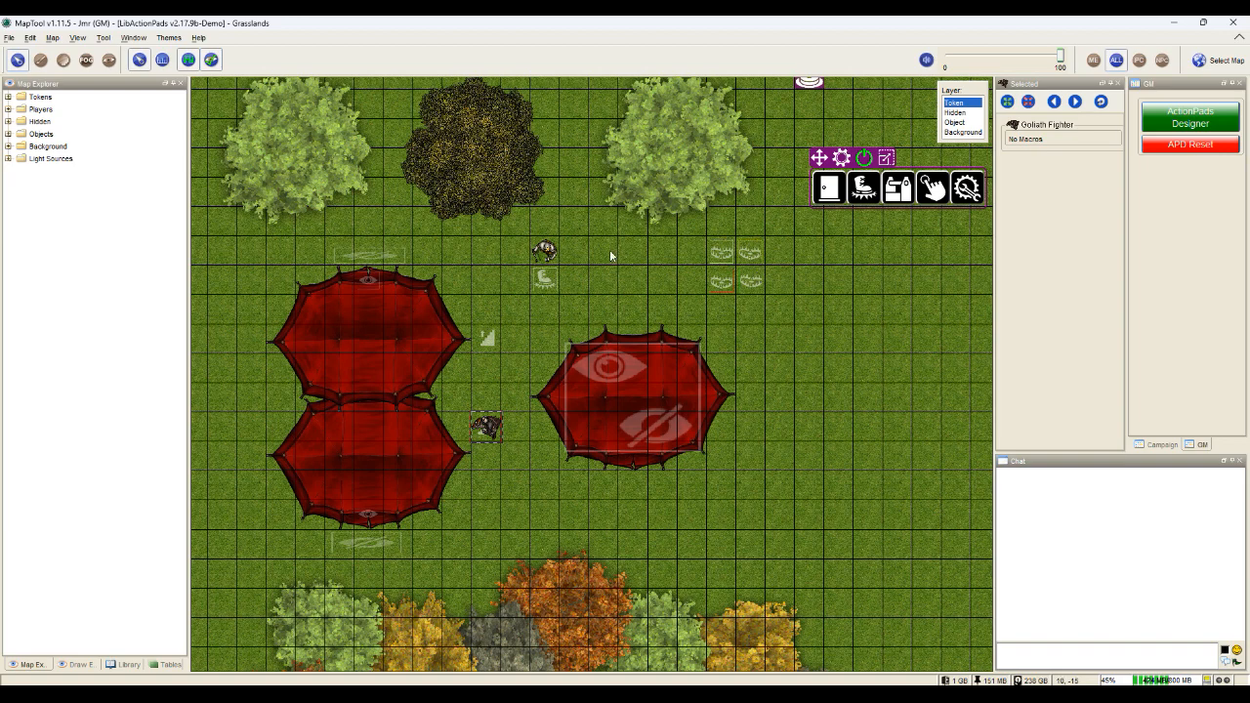
drag(546, 252, 681, 252)
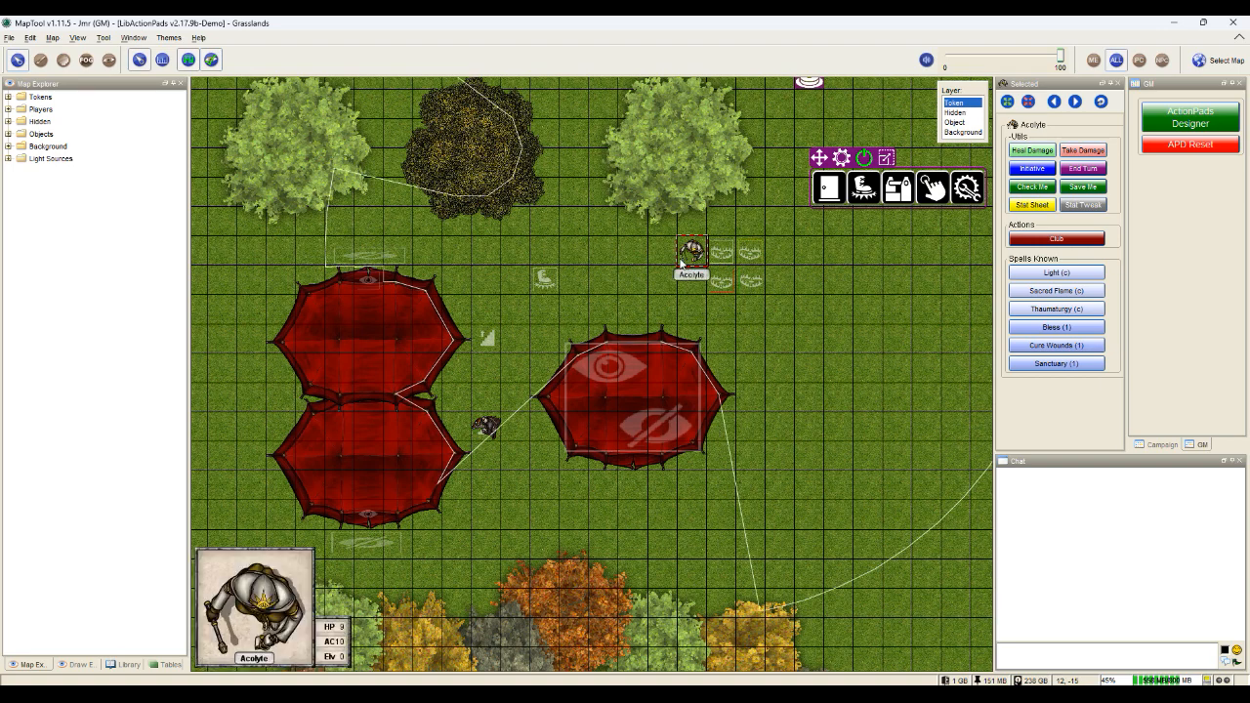
drag(591, 252, 658, 296)
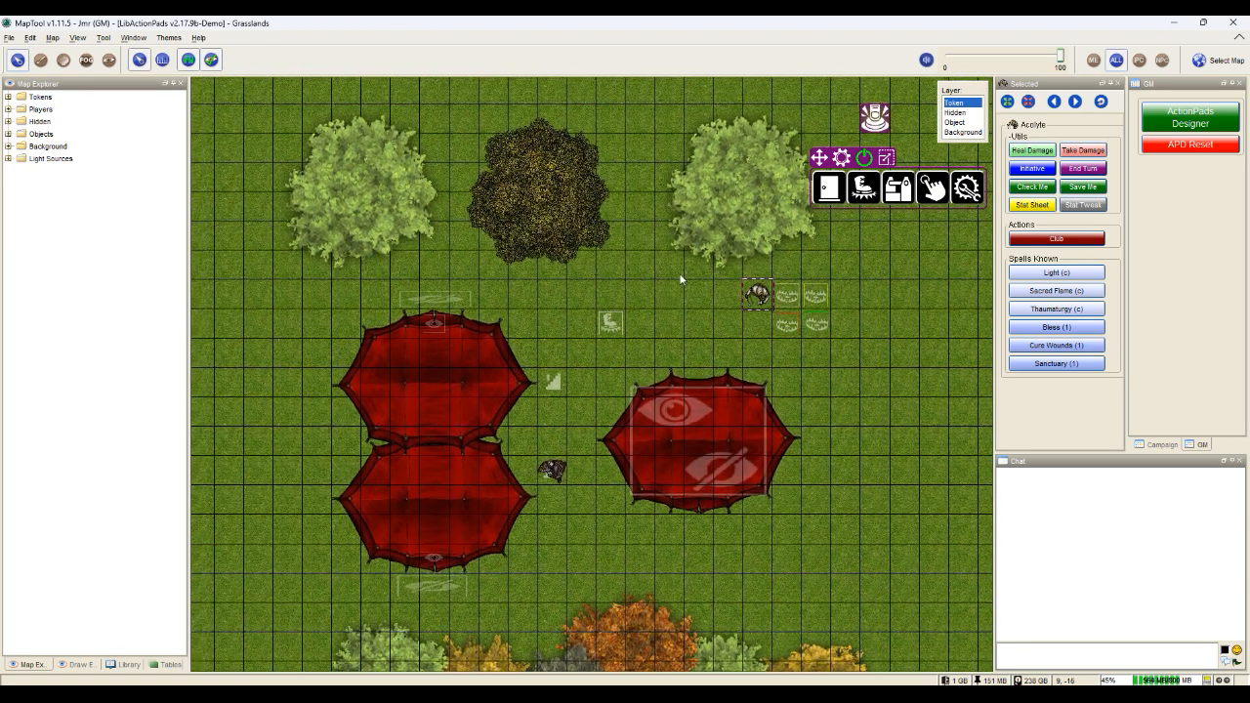
click(863, 189)
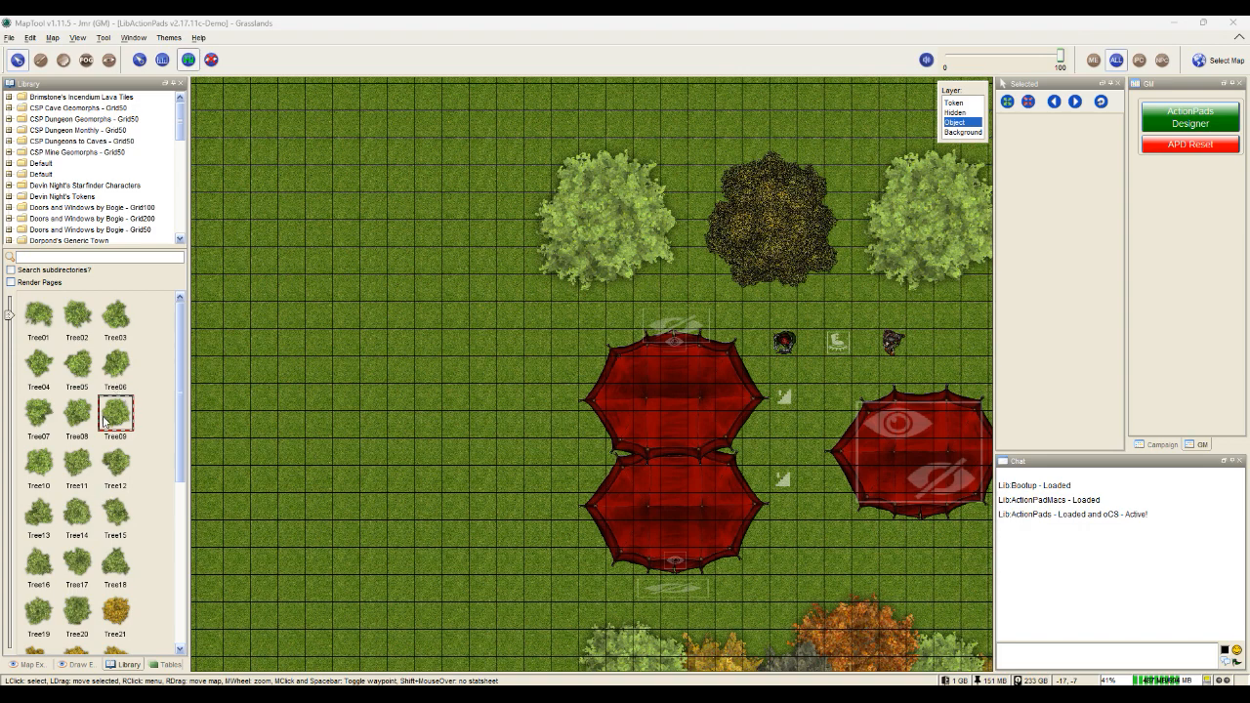
- Place the Tree09 image on the Object layer beside the double tent and set its size to Colossal
drag(320, 389, 401, 361)
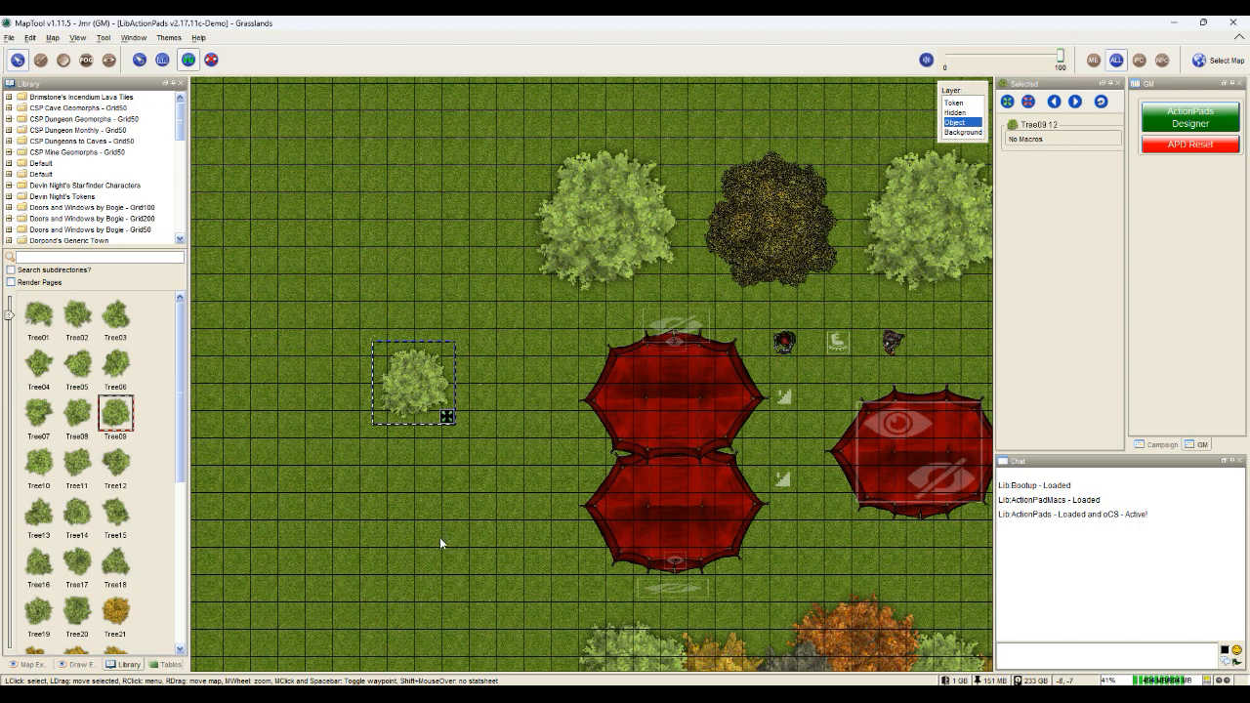
double_click(411, 386)
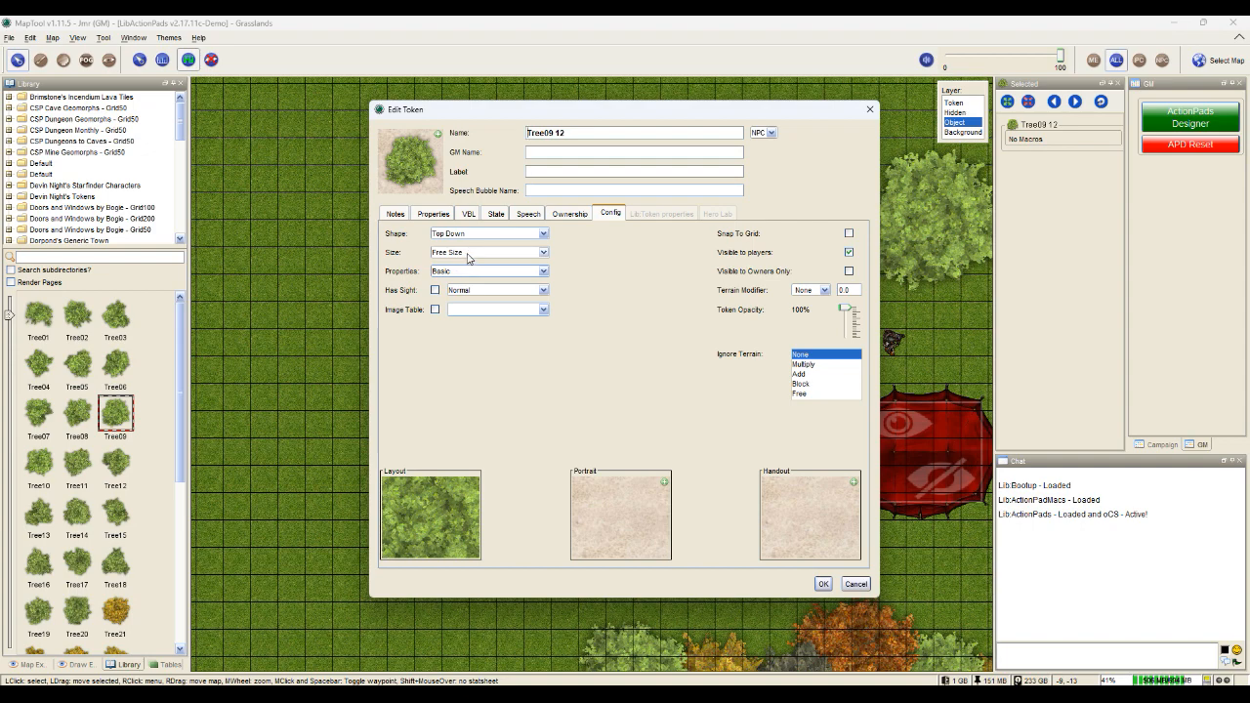
click(468, 260)
drag(476, 263, 442, 343)
click(441, 333)
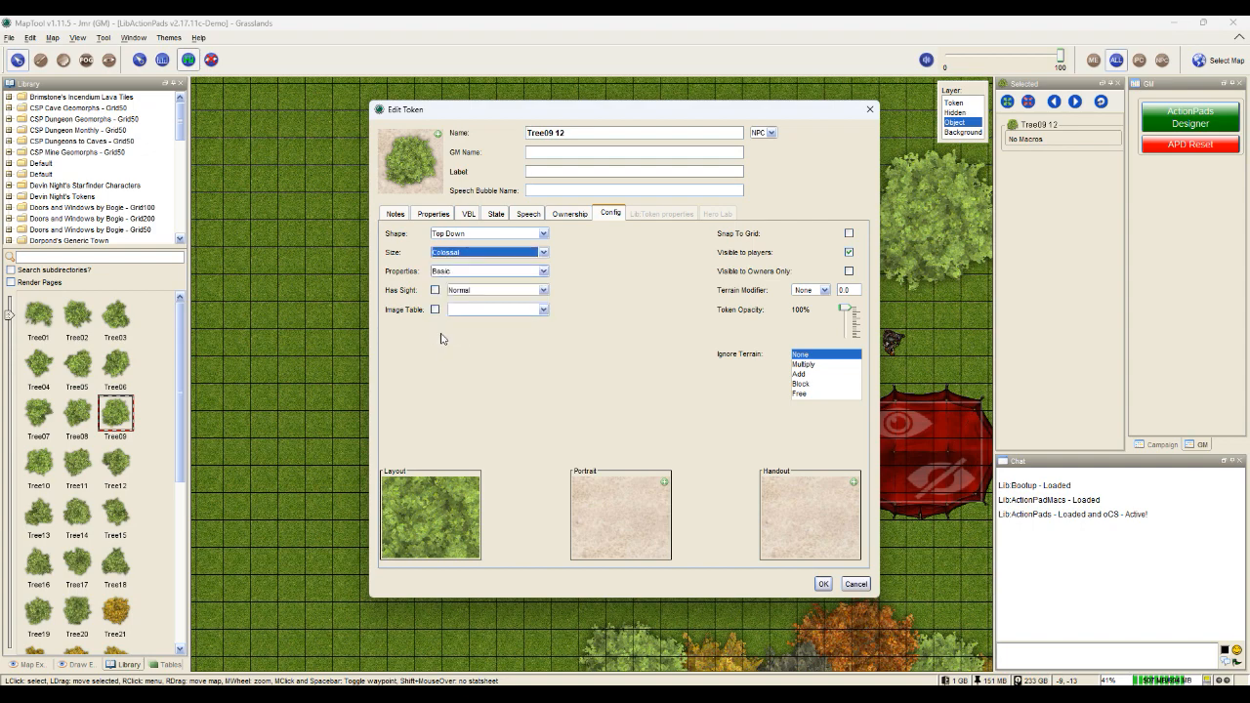
- Rename the new tree token to Tree_Canopy DP1 and apply the token changes
click(595, 129)
triple_click(594, 130)
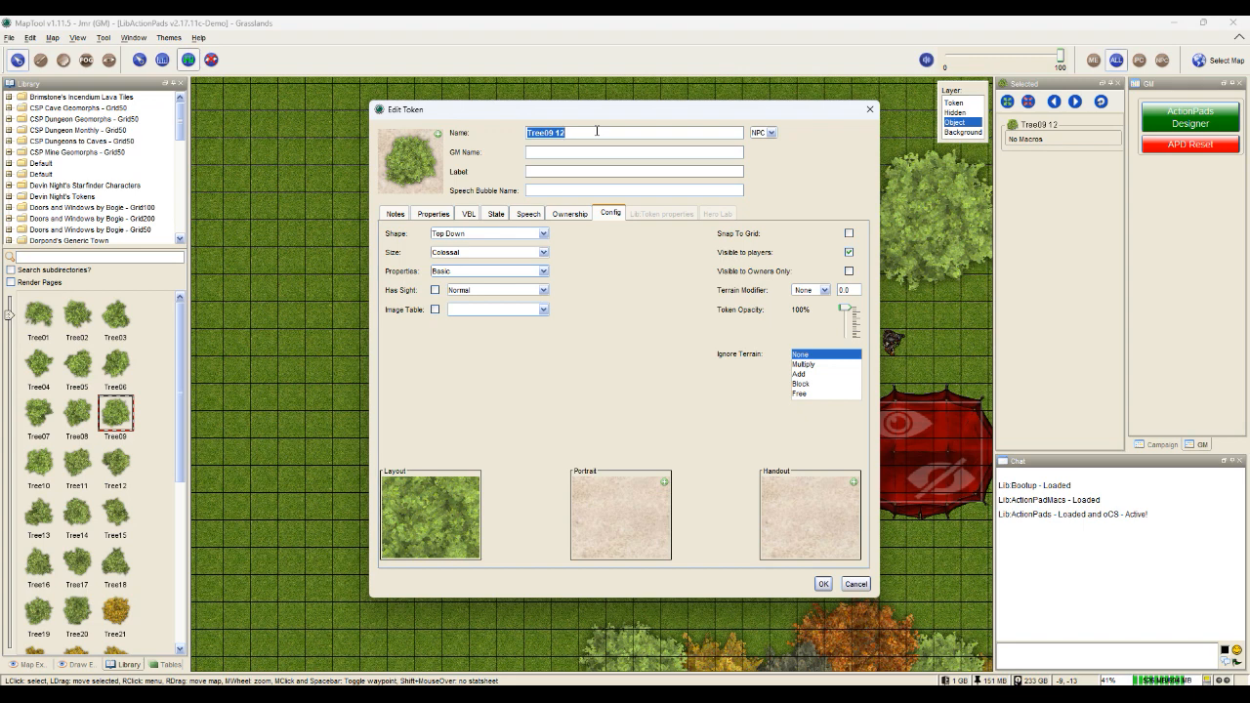
text(Tree_Canopy)
text(DP1)
click(824, 584)
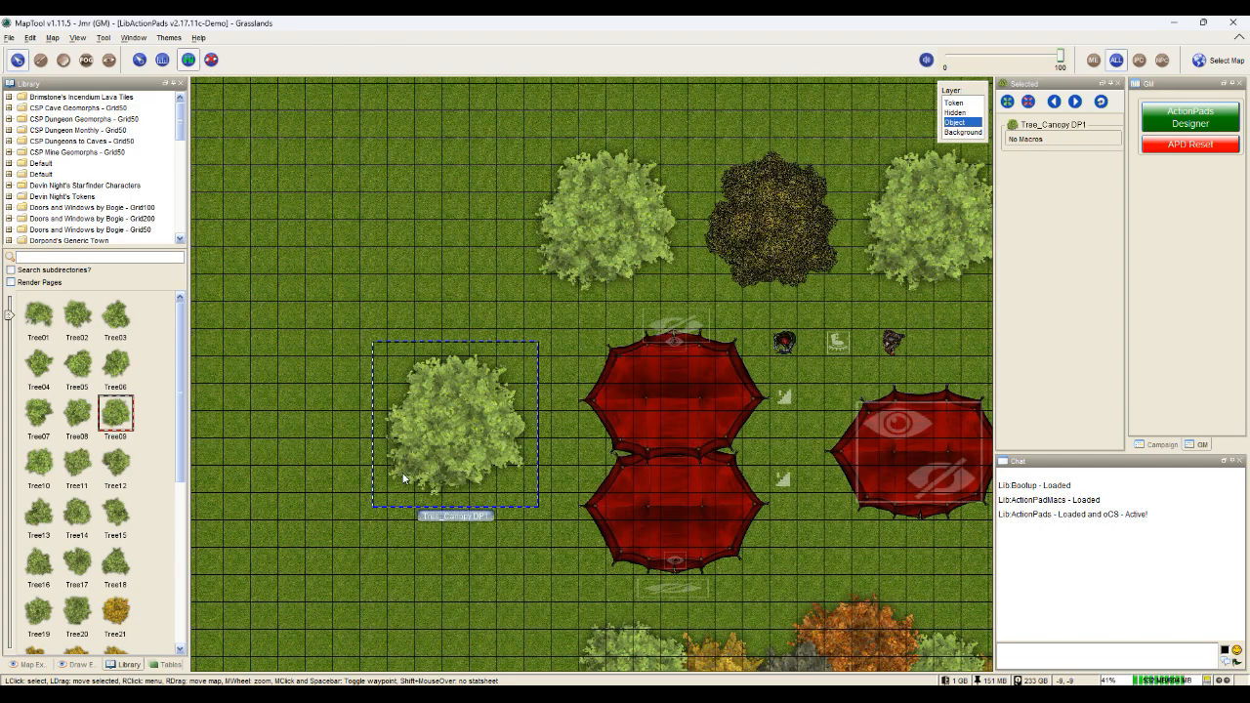
- Move the Tree_Canopy DP1 token diagonally away from the double tent and place the Human Cleric beside it using the Token layer
drag(469, 436, 409, 355)
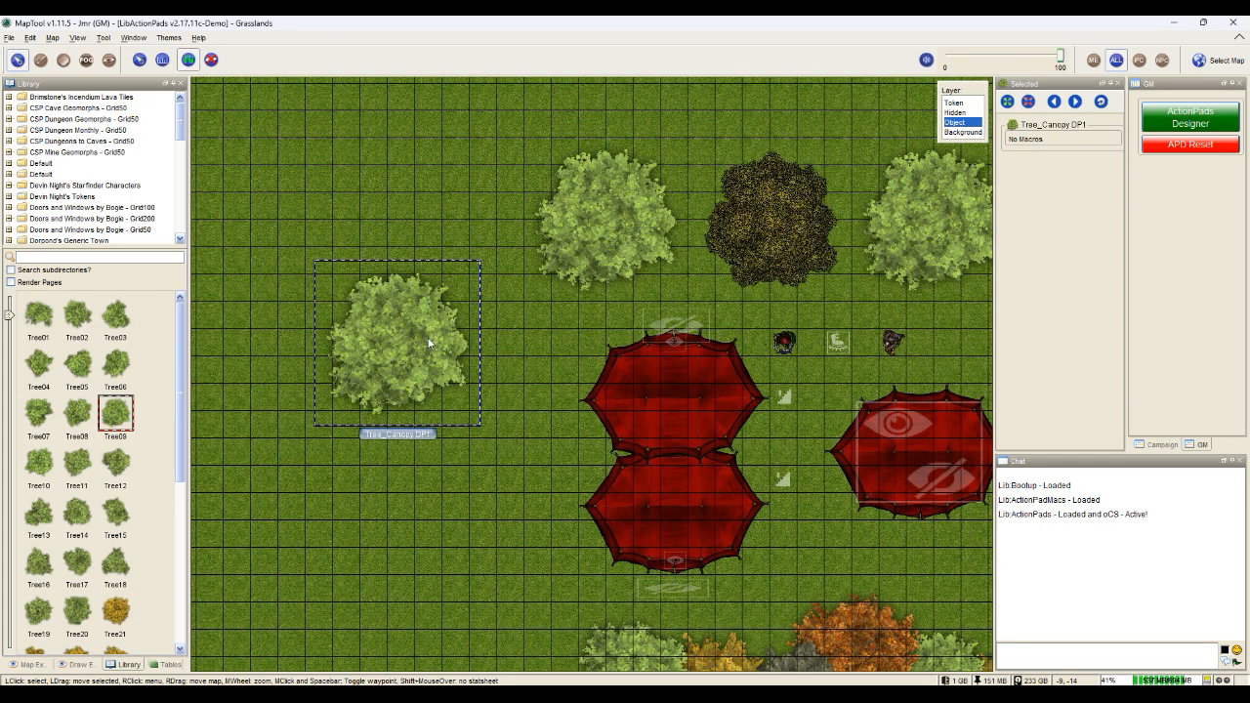
click(952, 102)
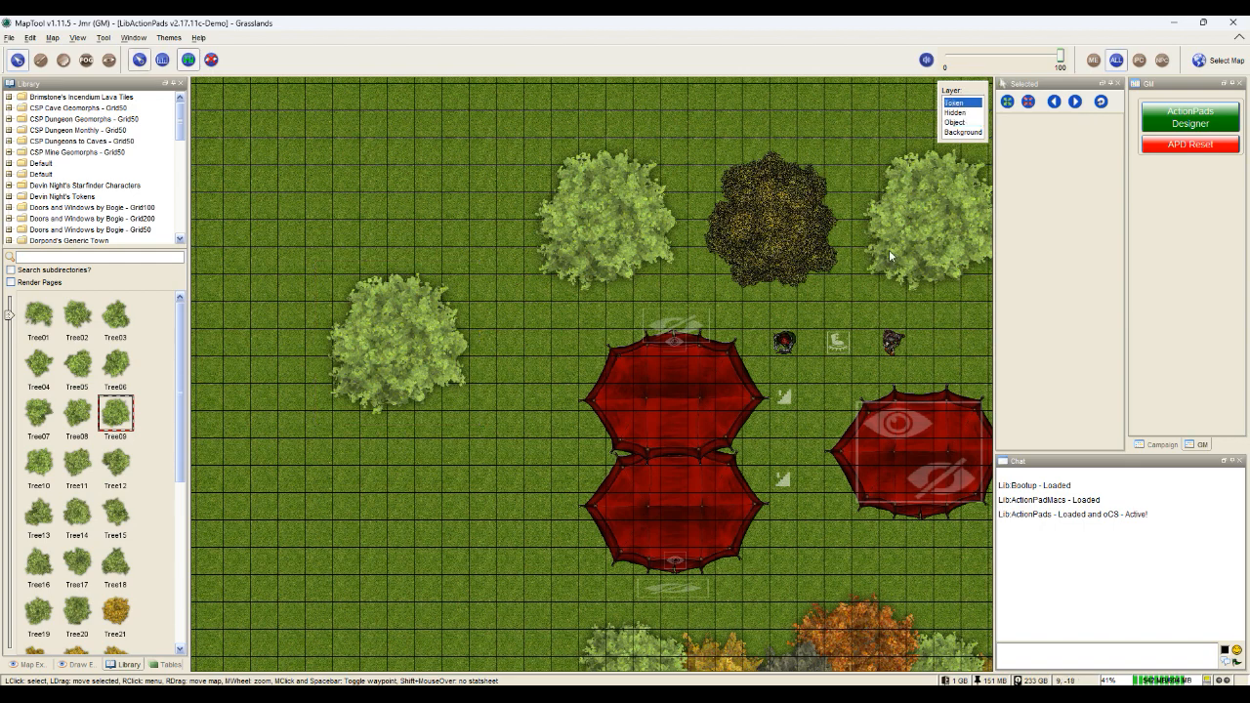
drag(789, 344, 513, 349)
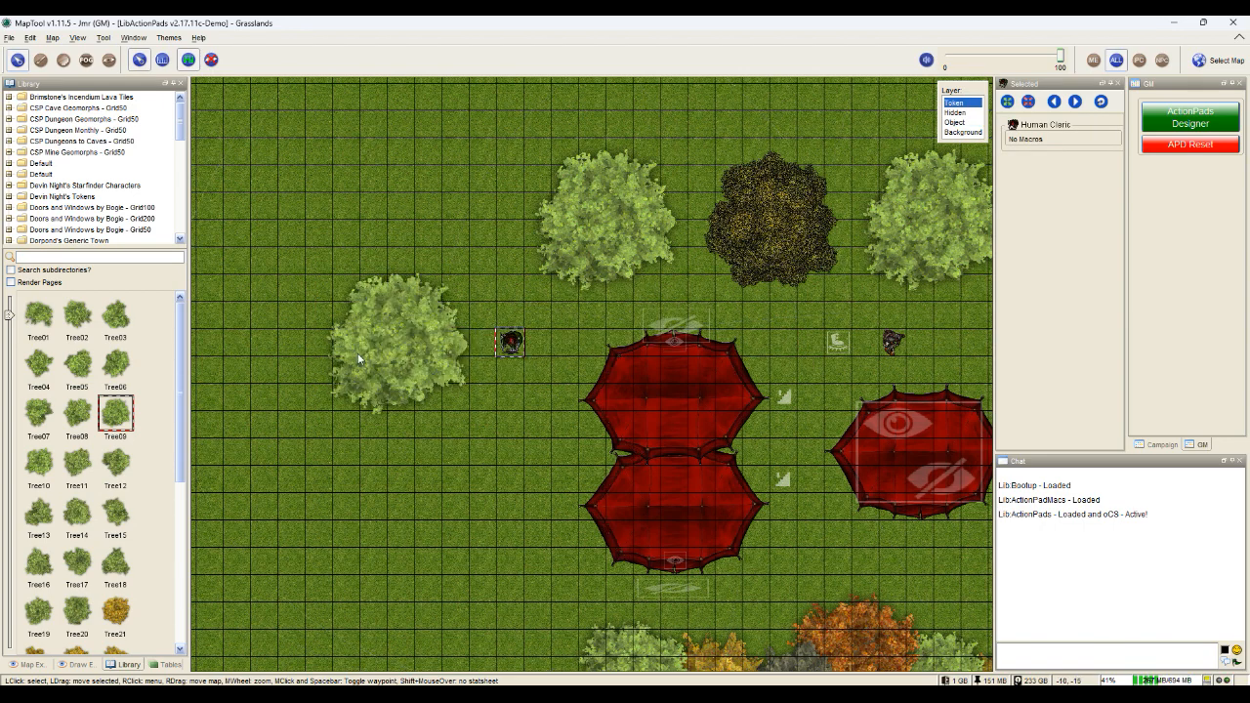
click(390, 341)
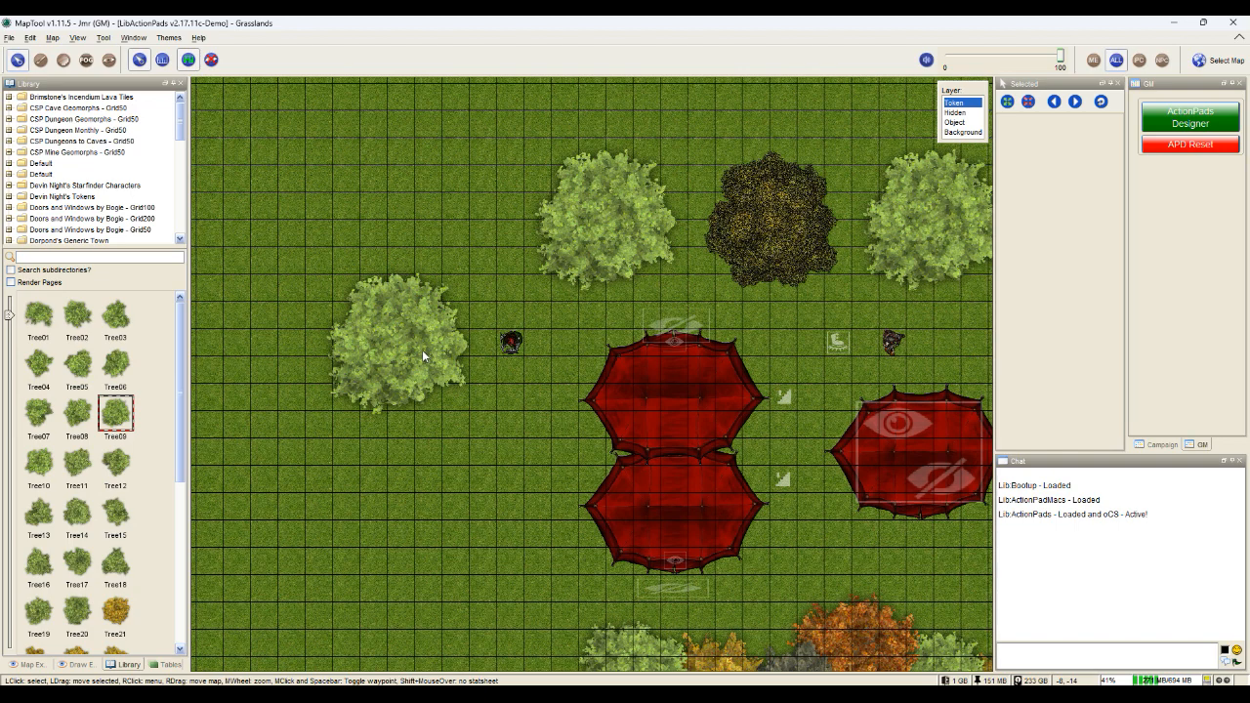
- Reposition the new tree canopy on the Object layer, shifting it diagonally farther away from the Human Cleric
click(956, 123)
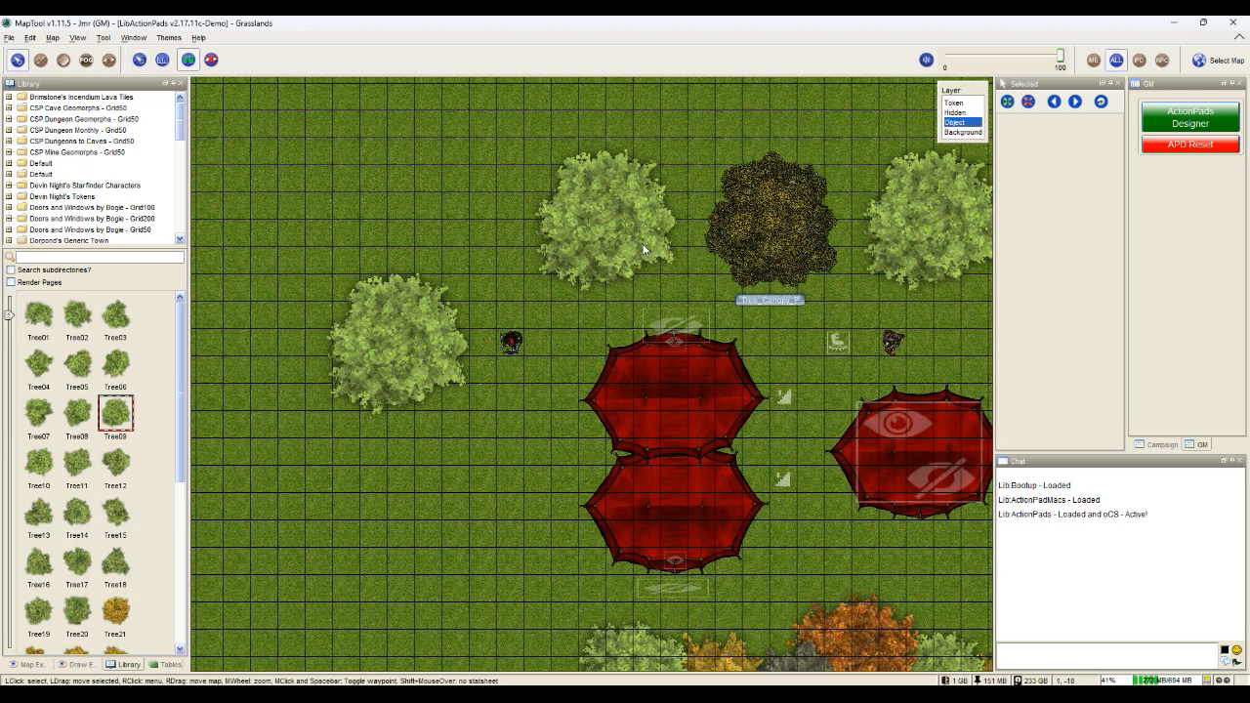
click(427, 333)
drag(408, 346, 367, 382)
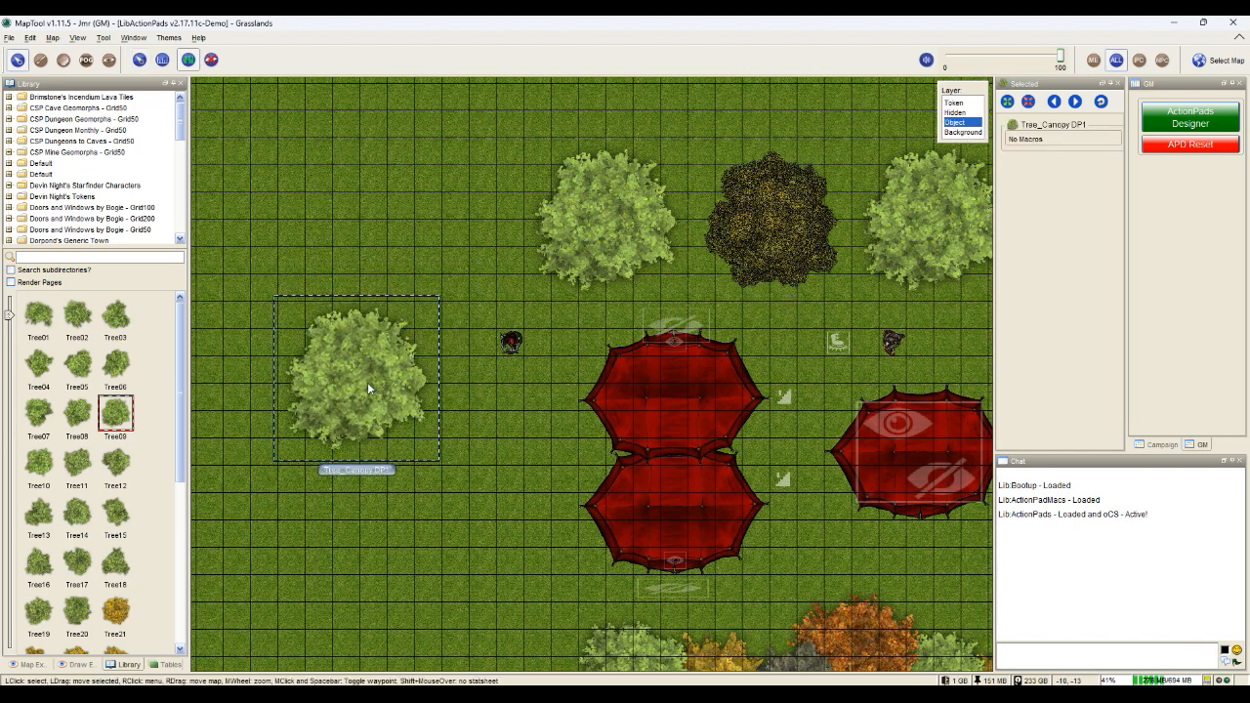
- Draw a hollow oval VBL centred on the new tree canopy, slightly inside the edge of its foliage
click(109, 60)
click(419, 59)
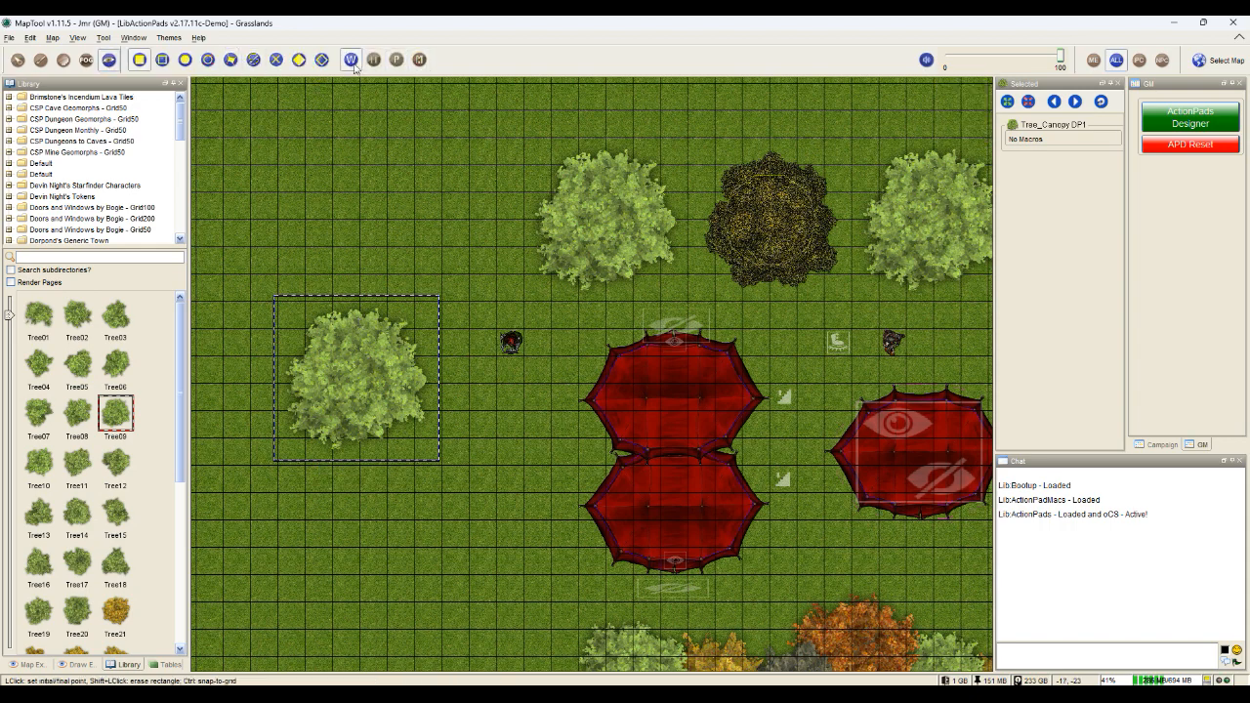
click(207, 60)
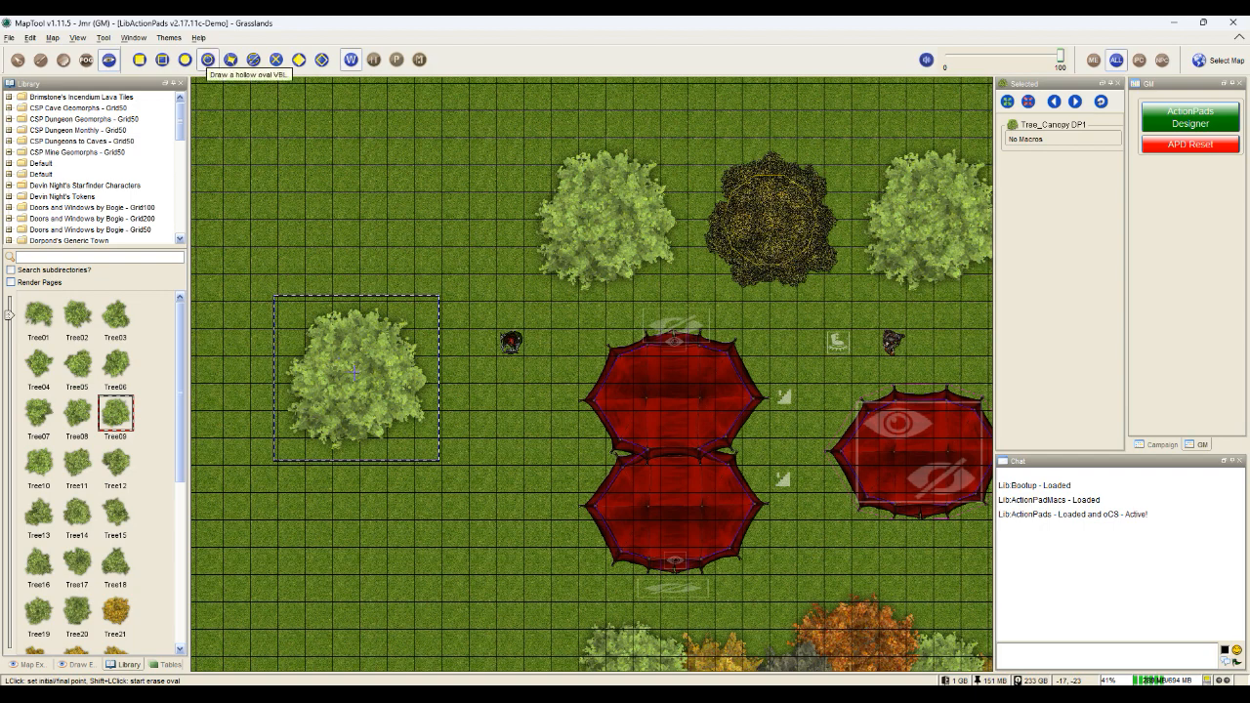
click(358, 378)
click(407, 430)
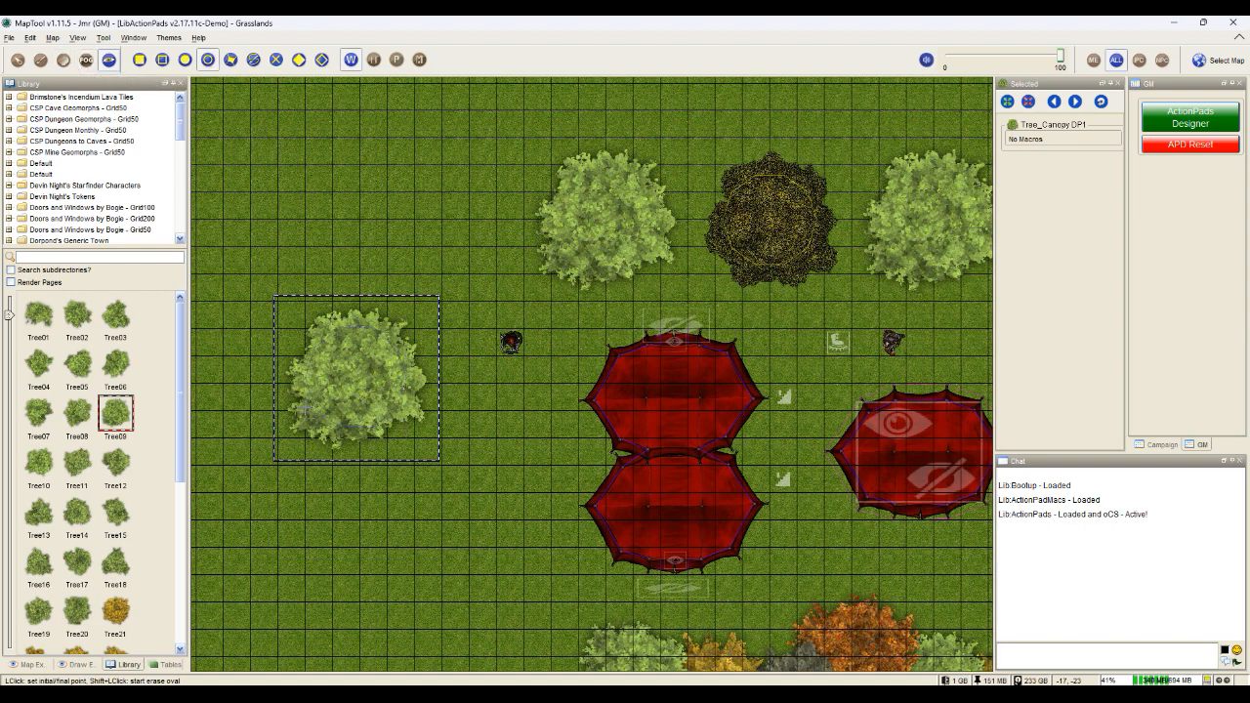
- Move the oval VBL from the map into the Tree_Canopy DP1 token, erasing the source VBL, and apply the token changes
click(16, 59)
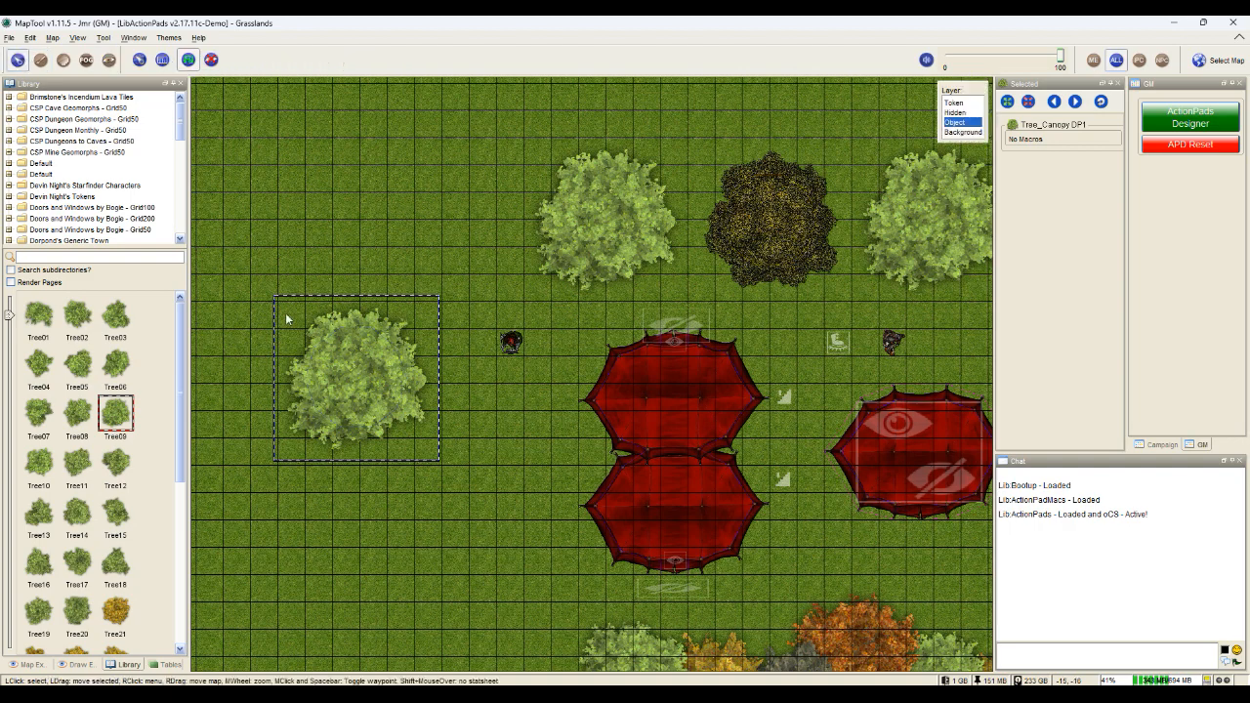
double_click(374, 394)
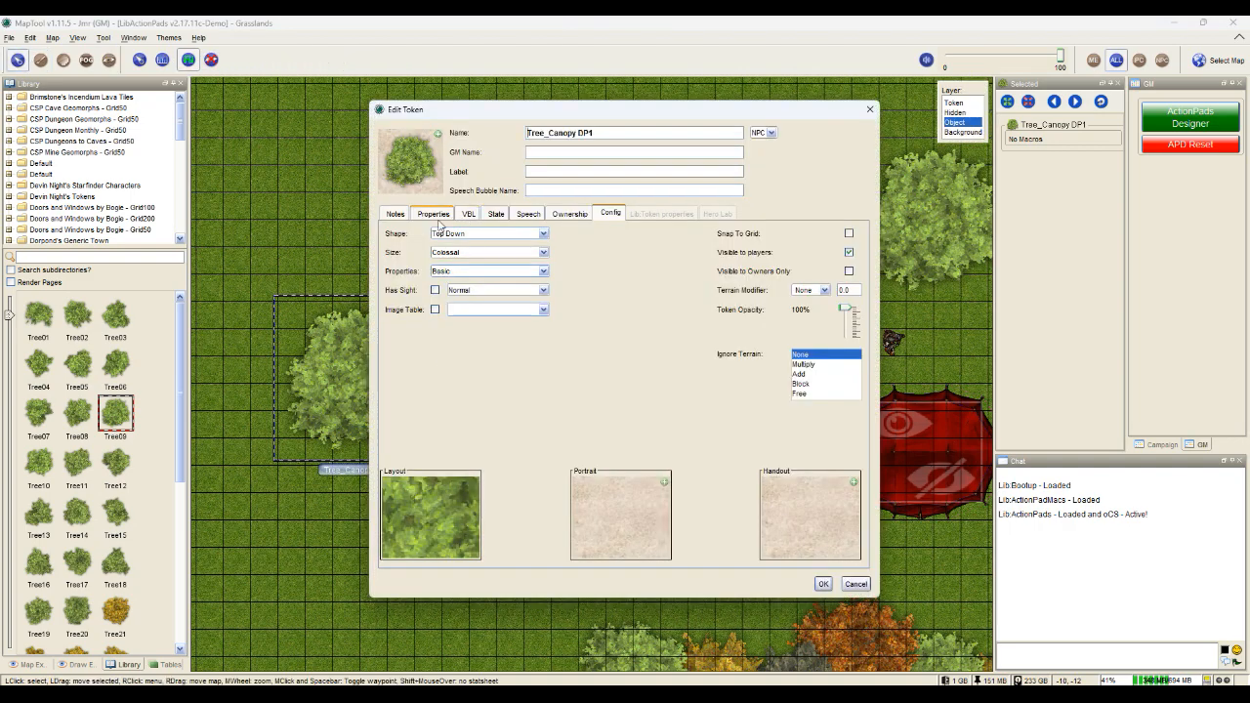
click(468, 214)
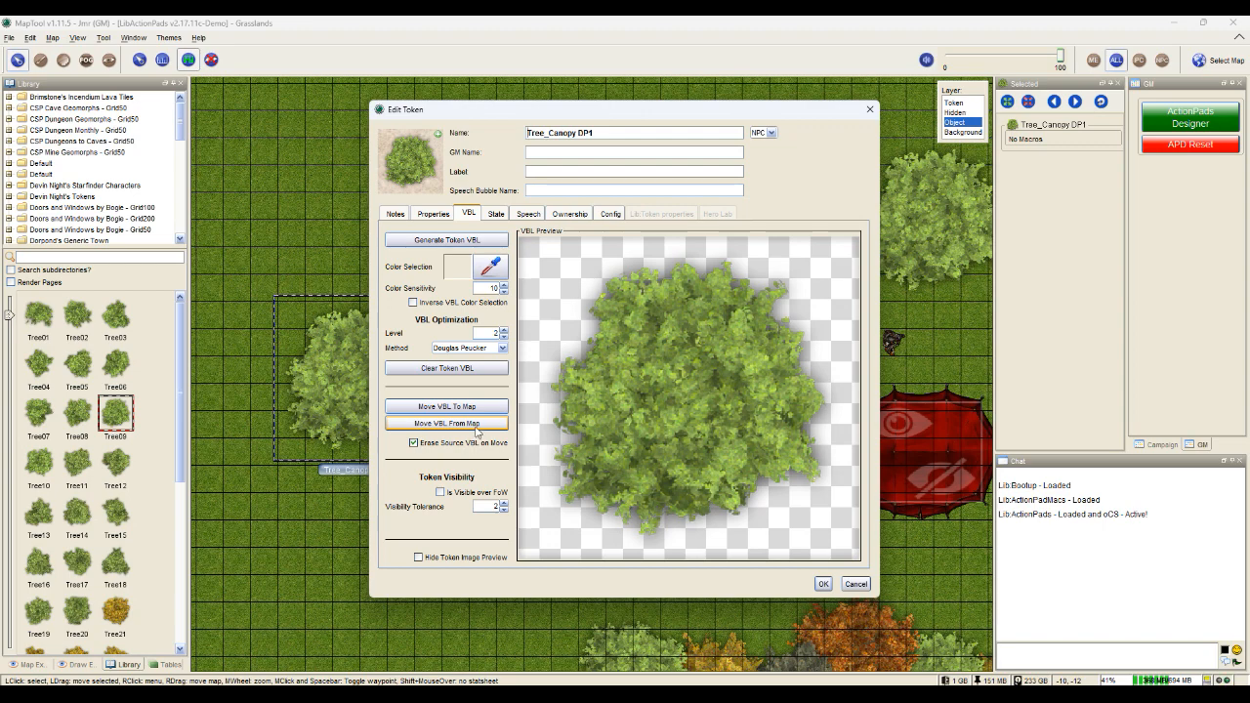
click(447, 425)
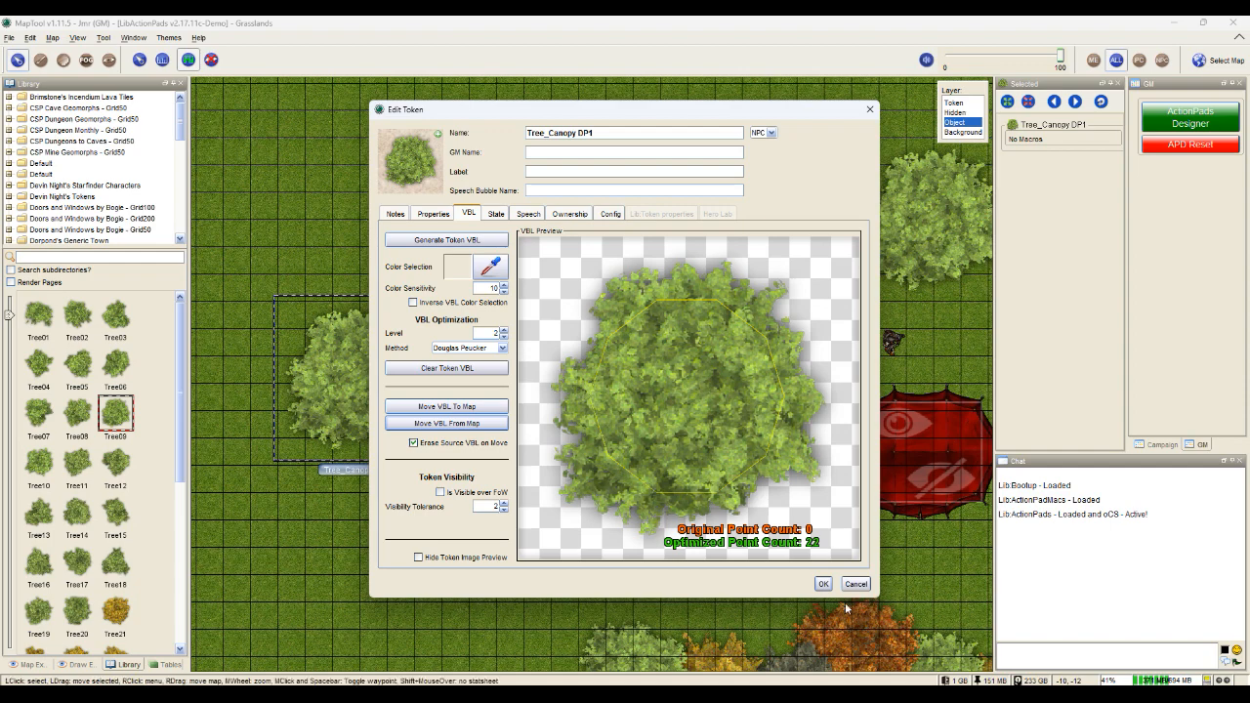
click(823, 584)
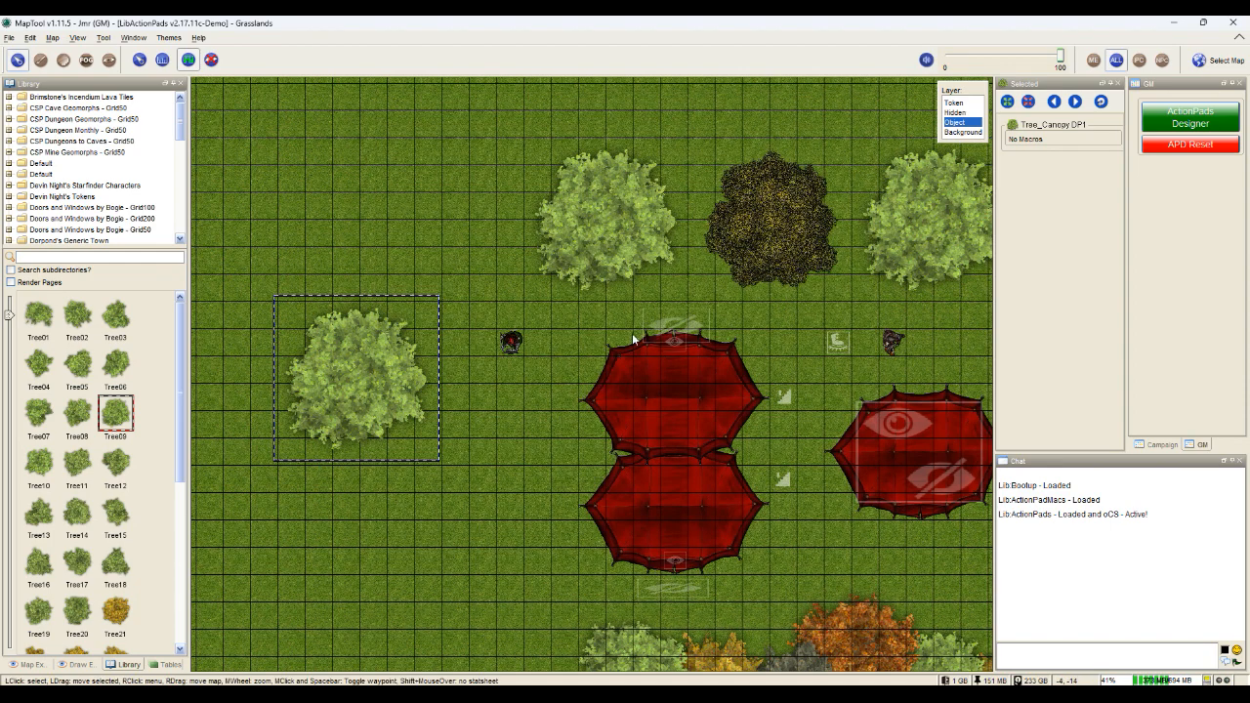
- Move the Human Cleric past the new tree canopy, then step it onto the edge of the canopy's area
click(510, 340)
drag(510, 341, 293, 234)
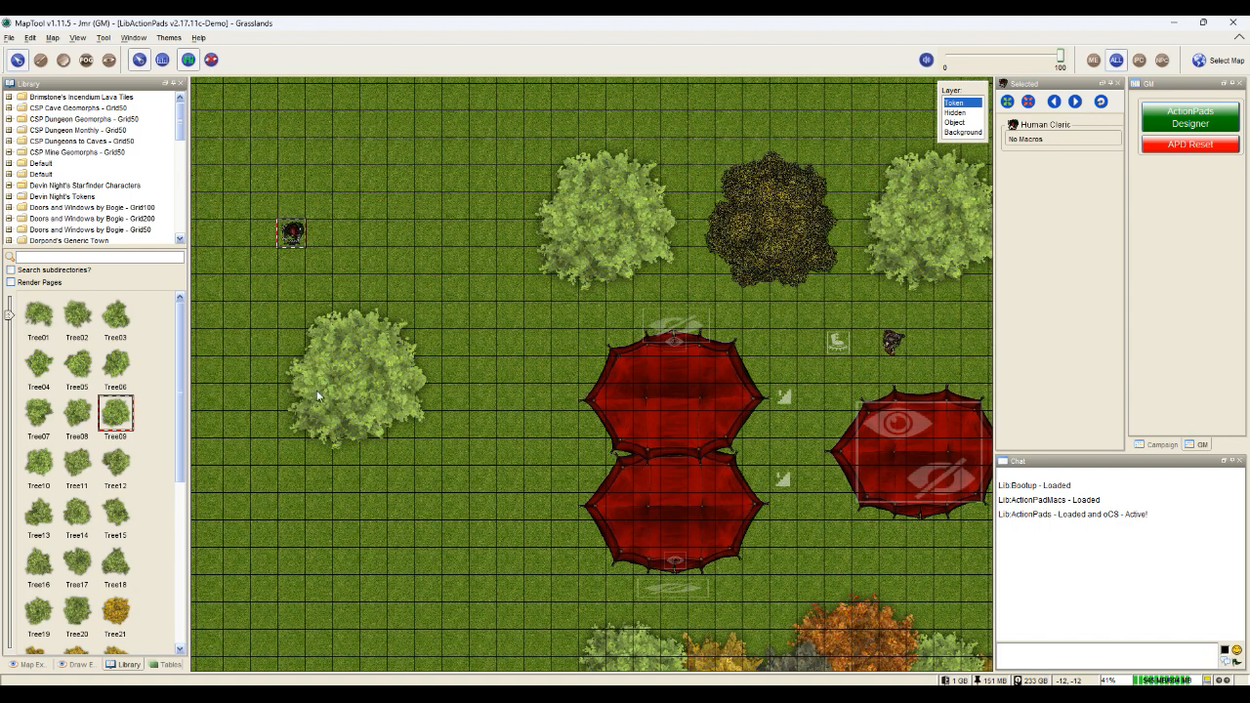
drag(286, 235, 287, 289)
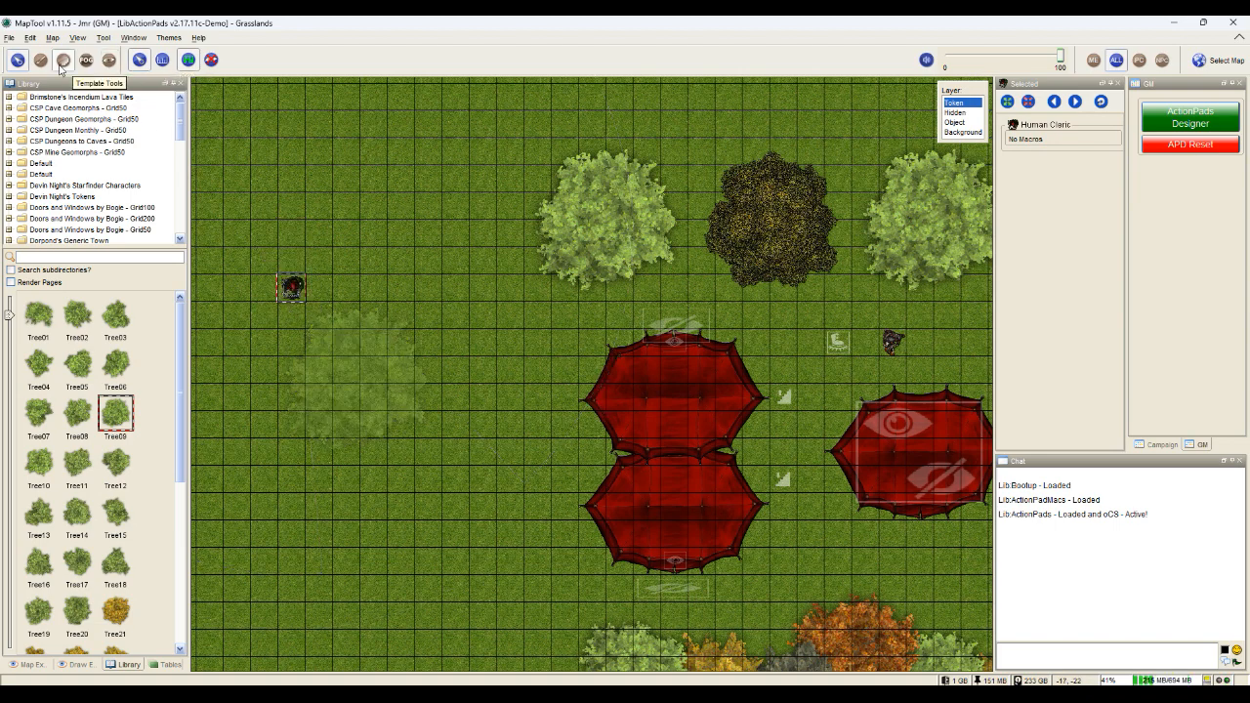
- Select the tree canopy on the Object layer, then return to the Token layer and move the Human Cleric away from the canopy
click(962, 132)
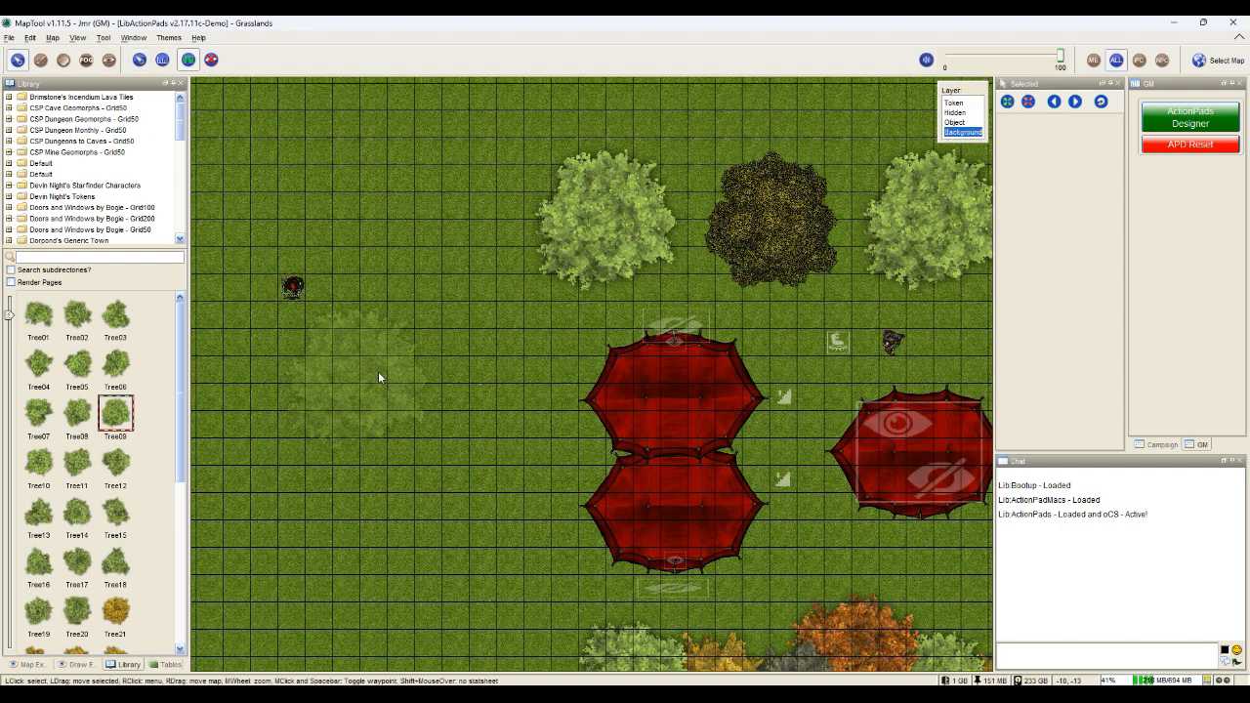
click(954, 122)
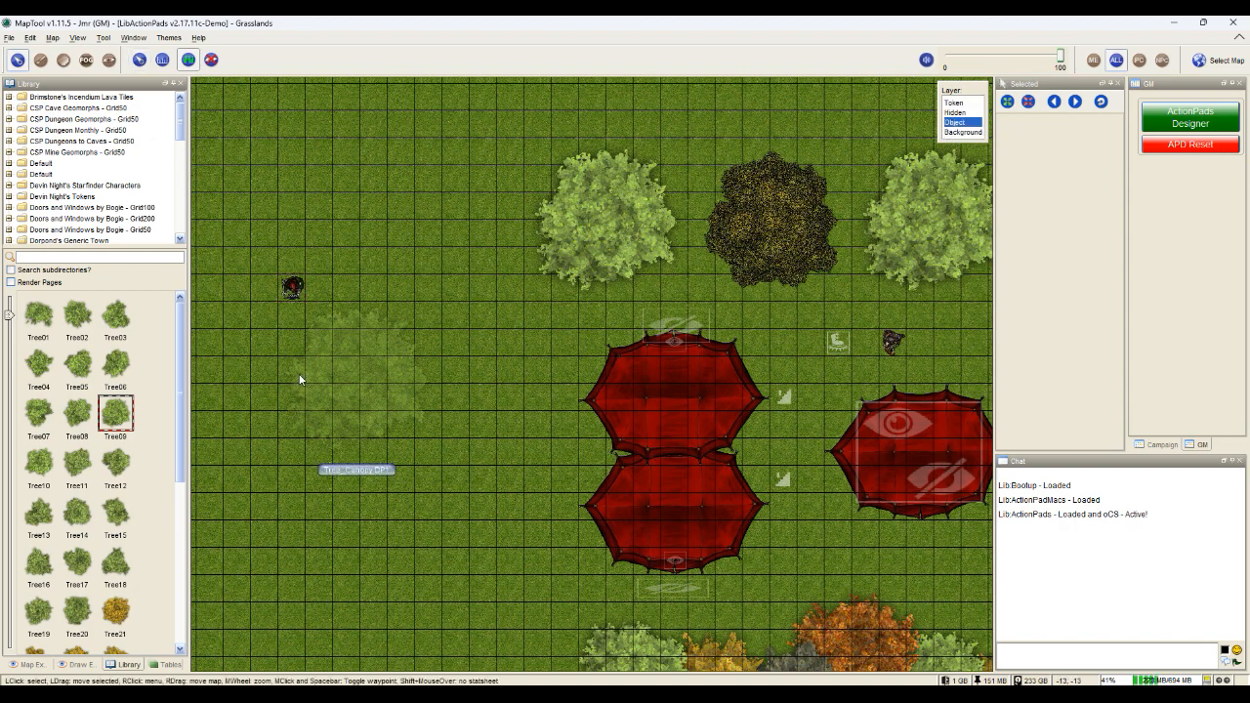
click(366, 381)
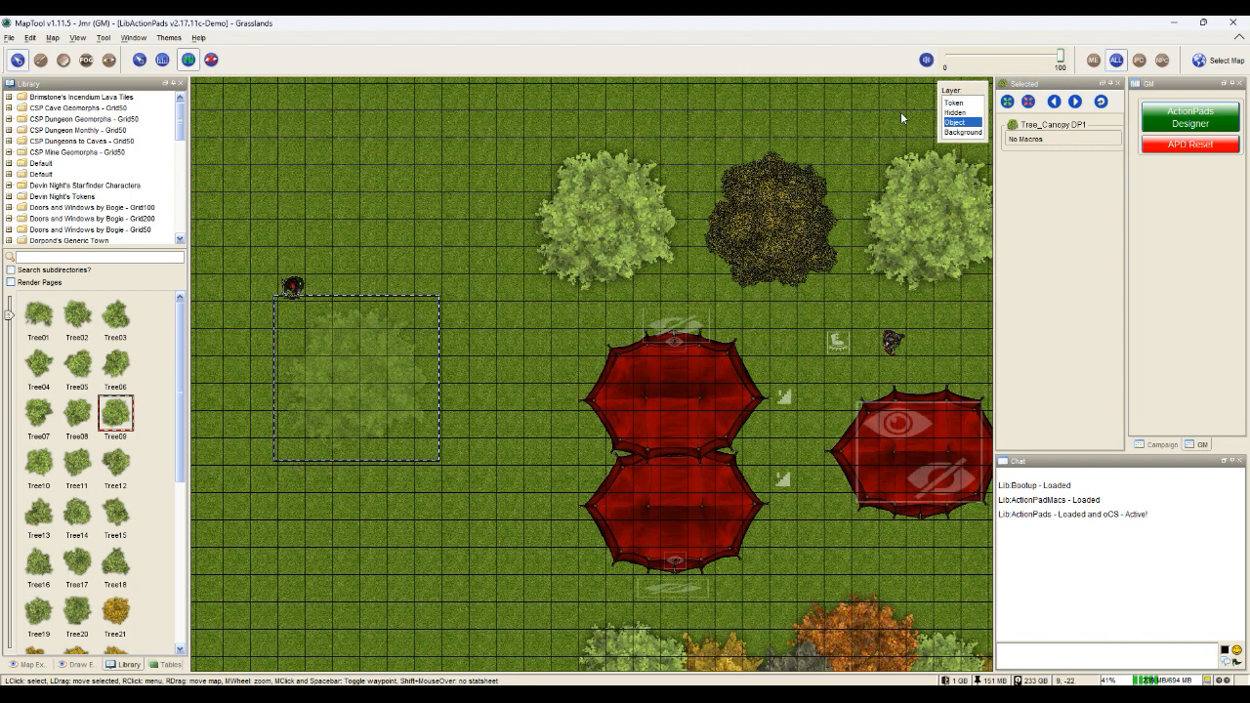
click(952, 102)
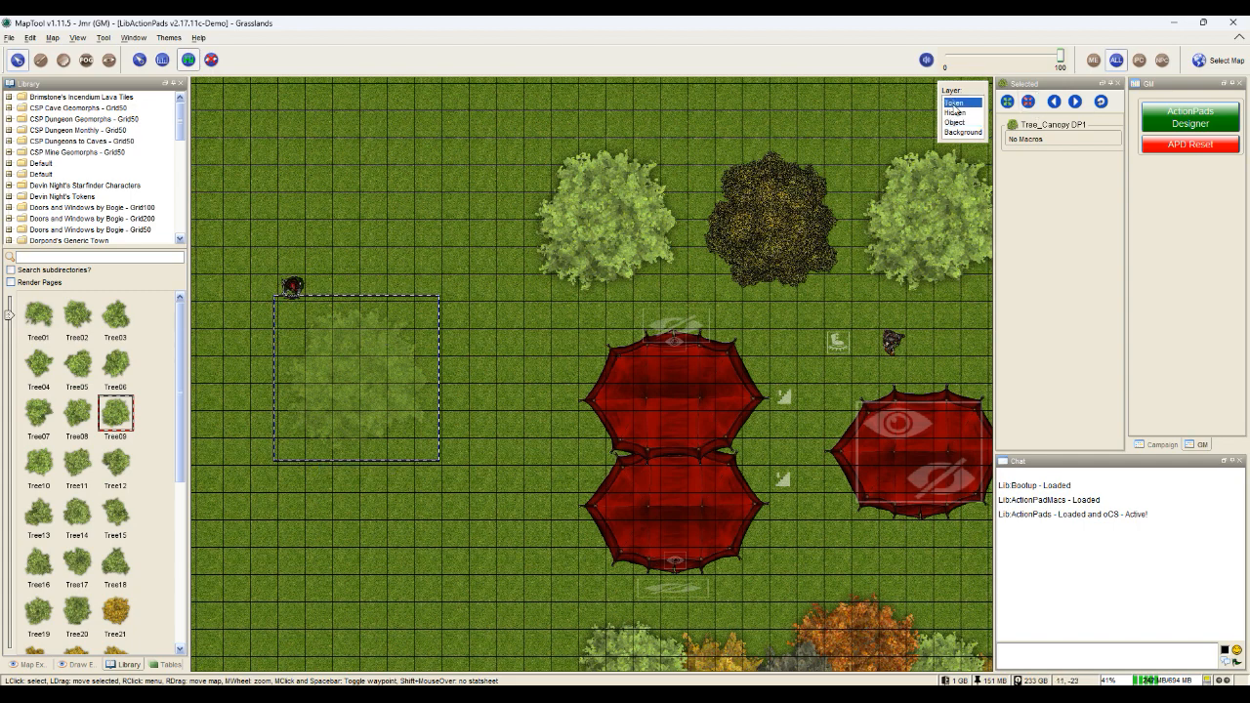
drag(292, 286, 703, 240)
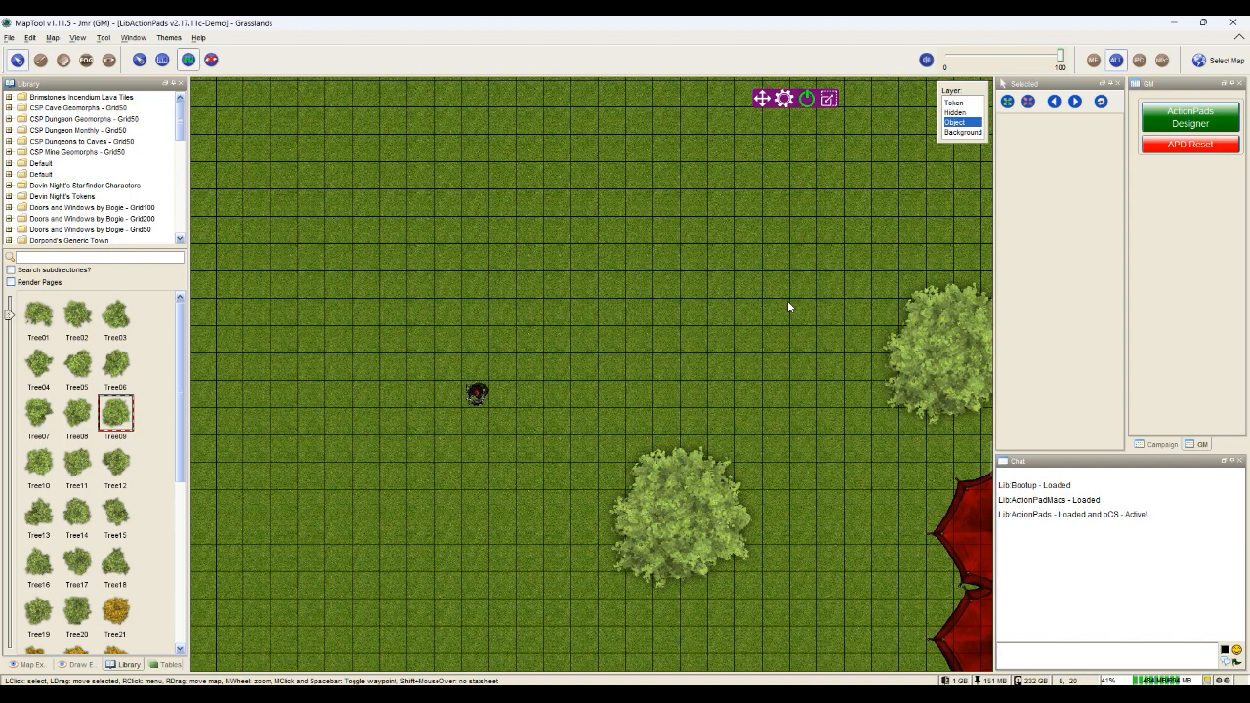
- Select the tree trunk and canopy together on the Object layer and paste five copies of the pair around the Human Cleric
drag(673, 395, 734, 608)
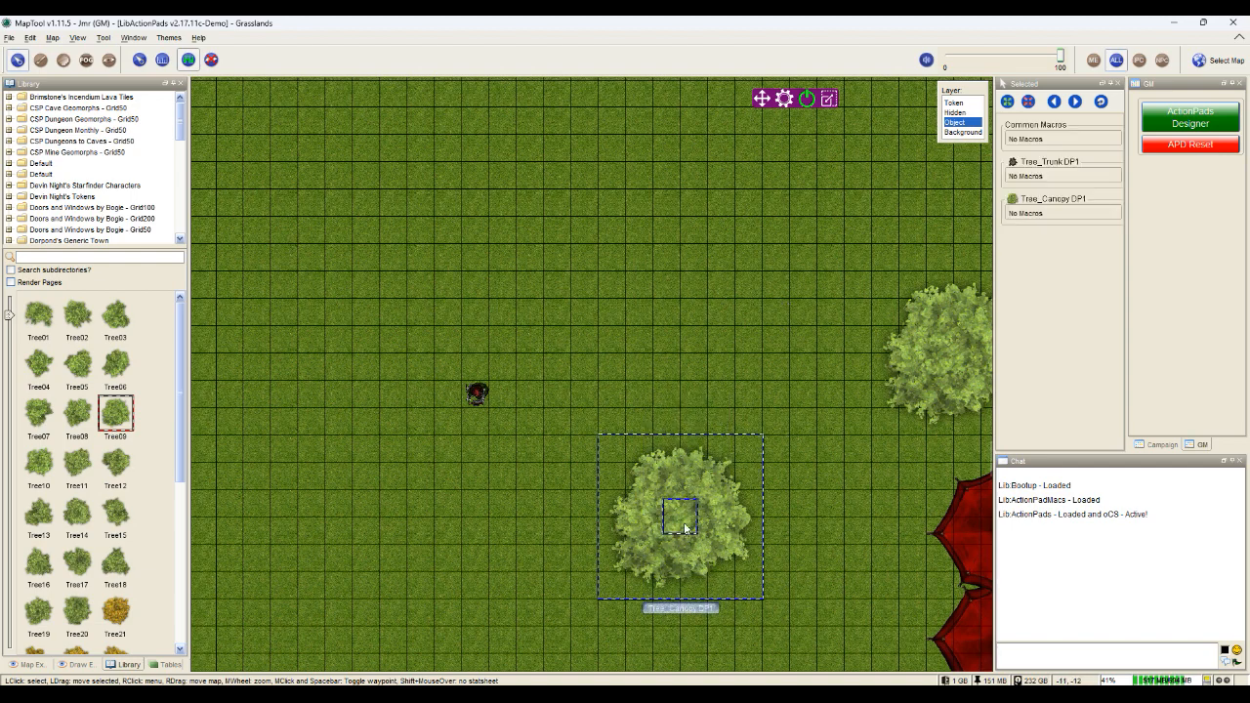
key(ctrl+v)
key(ctrl+v)
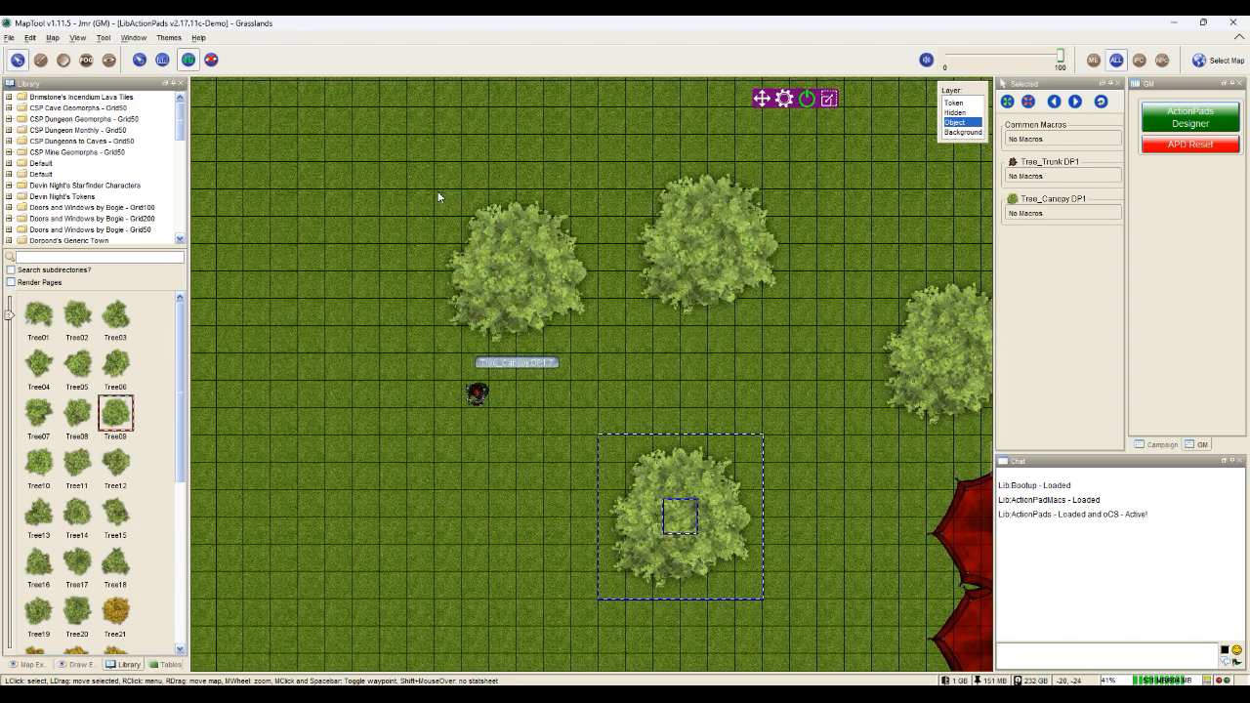
key(ctrl+v)
key(ctrl+v)
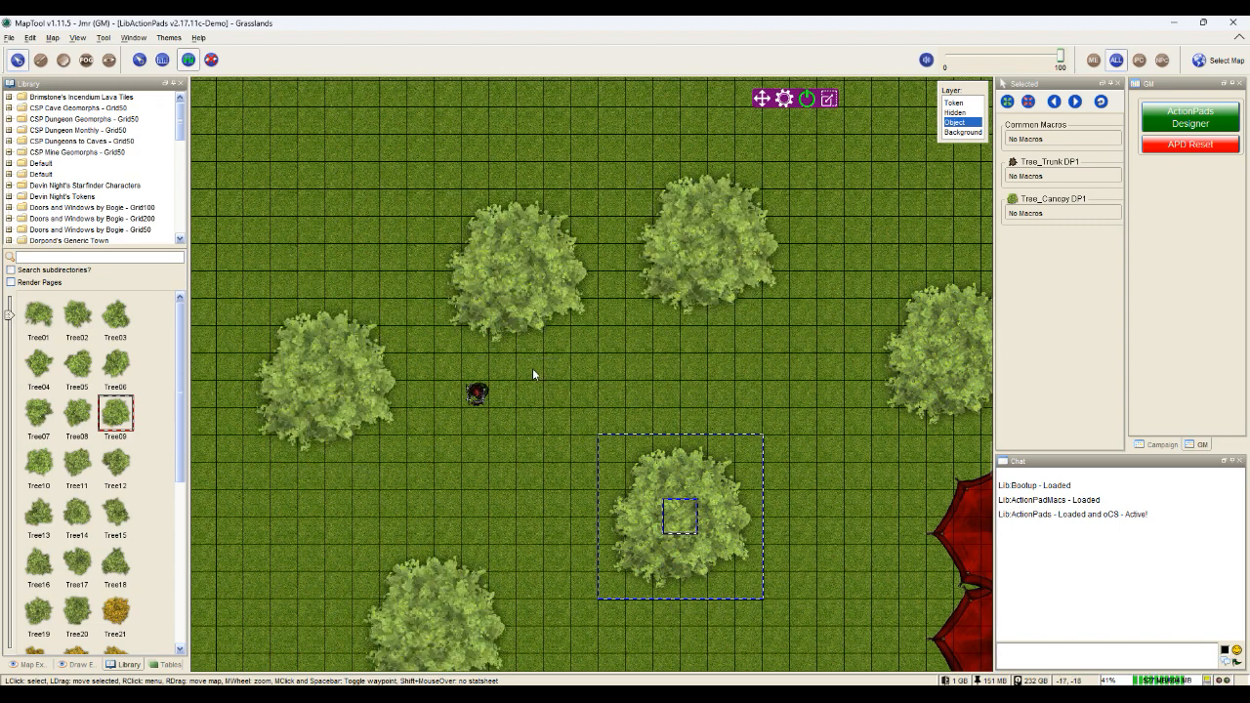
key(ctrl+v)
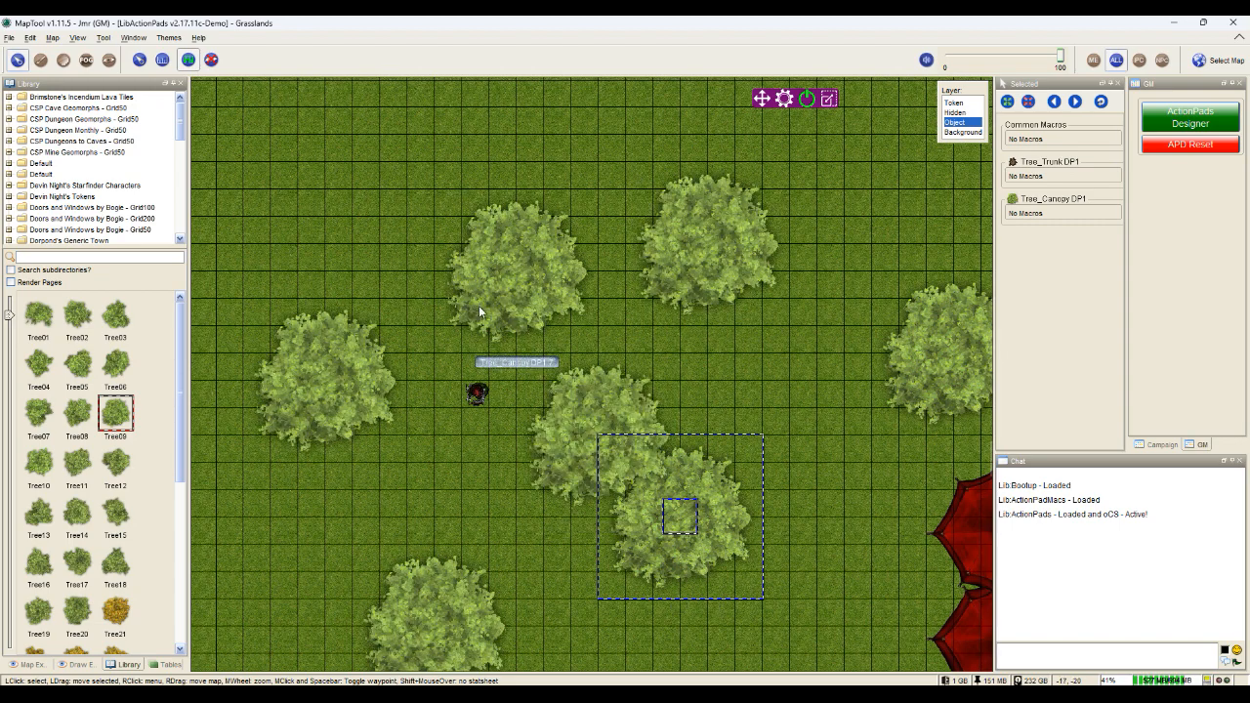
- Switch to the Token layer and move the Human Cleric around the open ground between the copied trees to check its vision
click(954, 102)
drag(476, 392, 503, 533)
drag(503, 533, 446, 454)
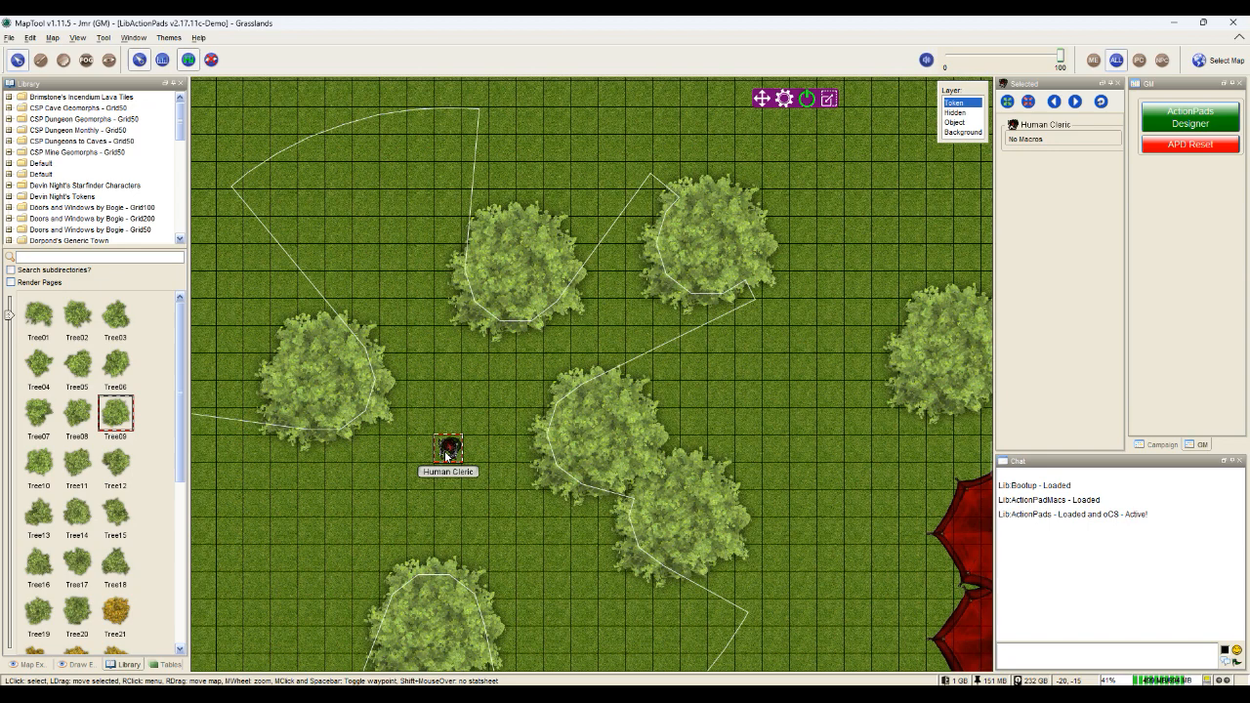
- Toggle VBL movement blocking and move the Human Cleric under one copied tree, then a second one, and back out between them
click(210, 61)
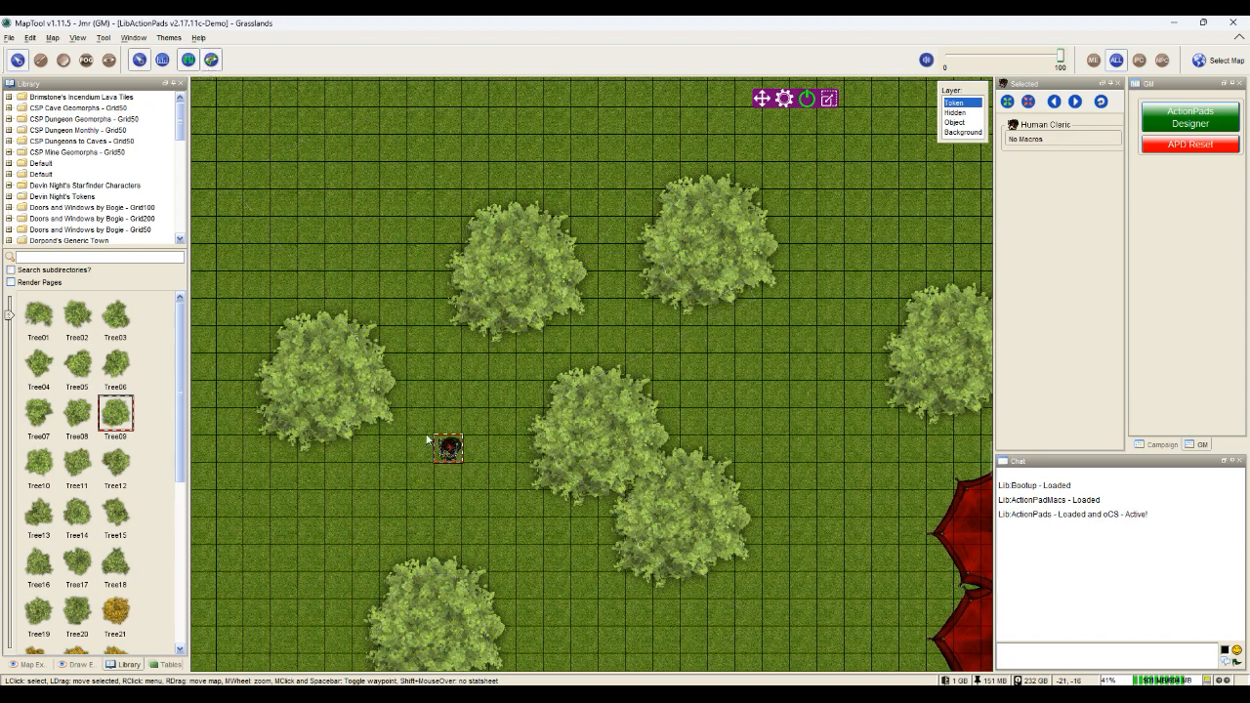
drag(448, 448, 480, 312)
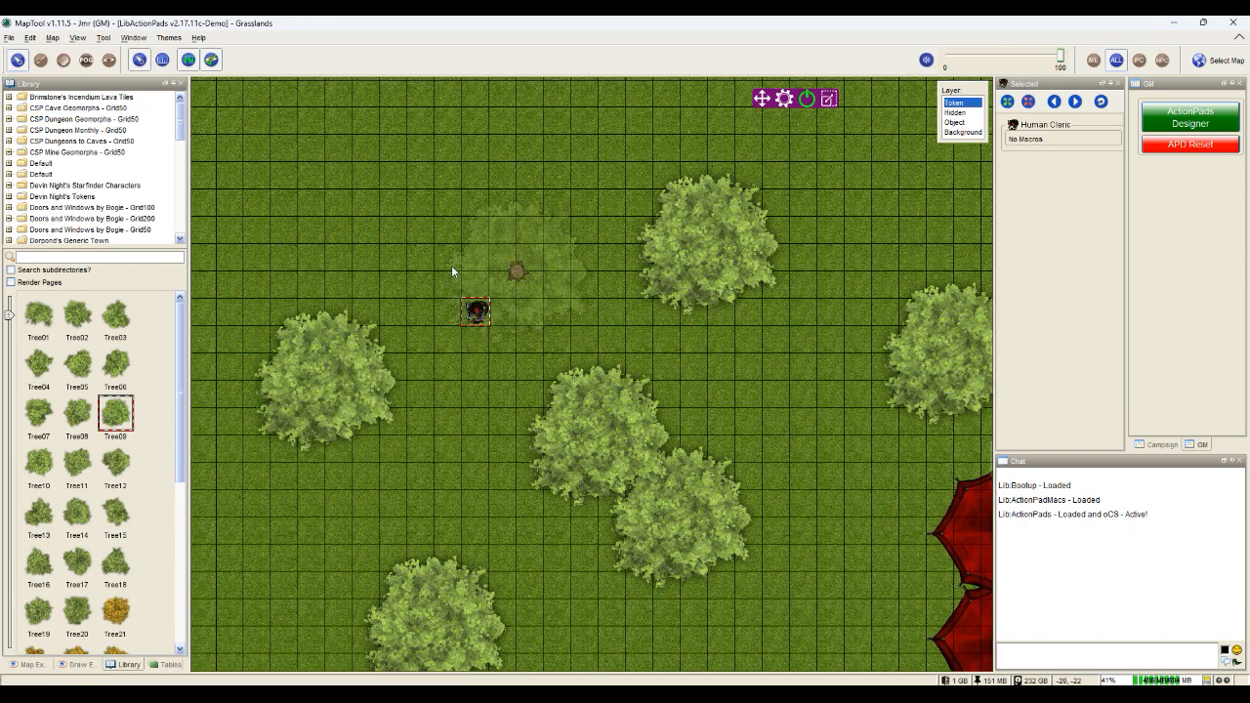
drag(476, 310, 365, 338)
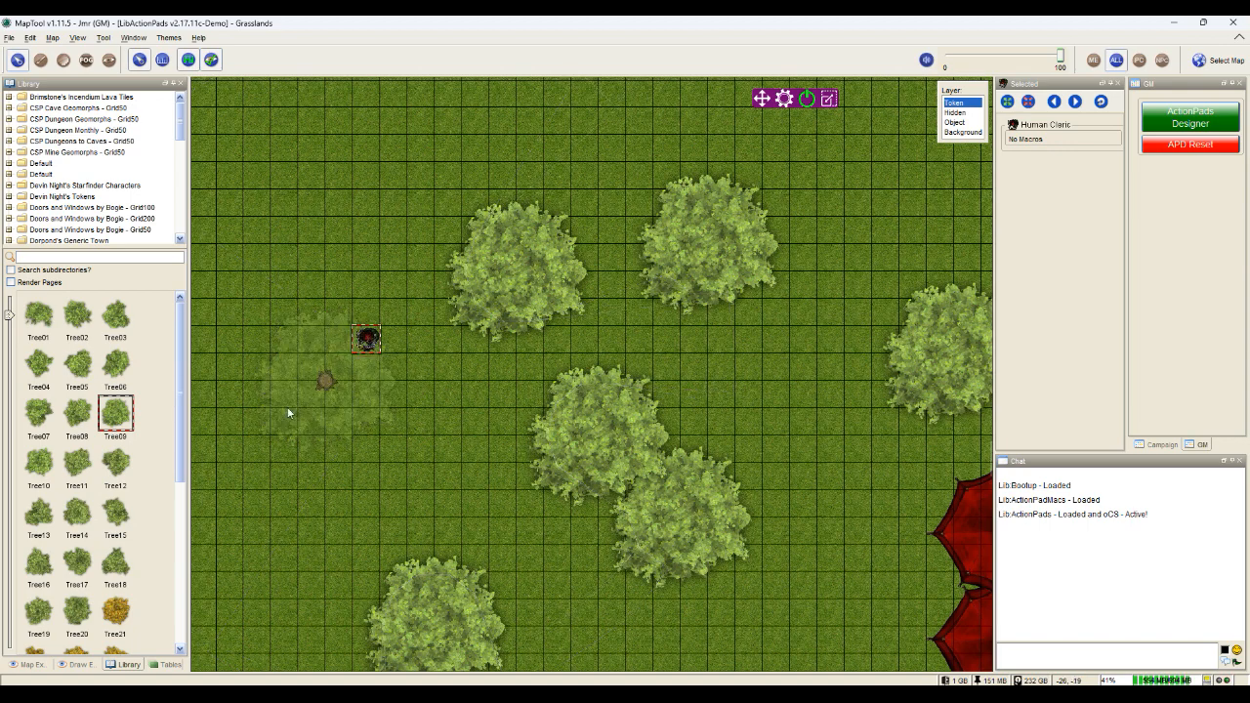
drag(372, 332, 426, 287)
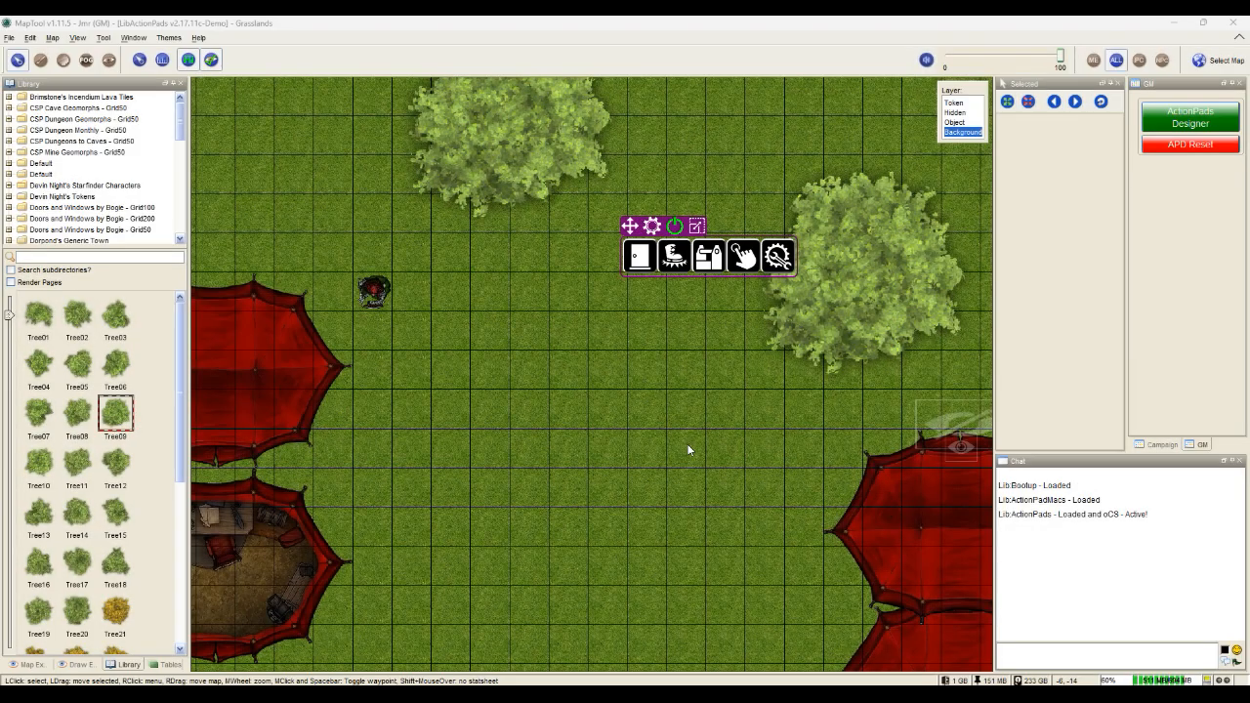
- Create a generic step-on pad, reposition it on the Hidden layer, and bring the Human Cleric close to it using the Token layer
click(676, 264)
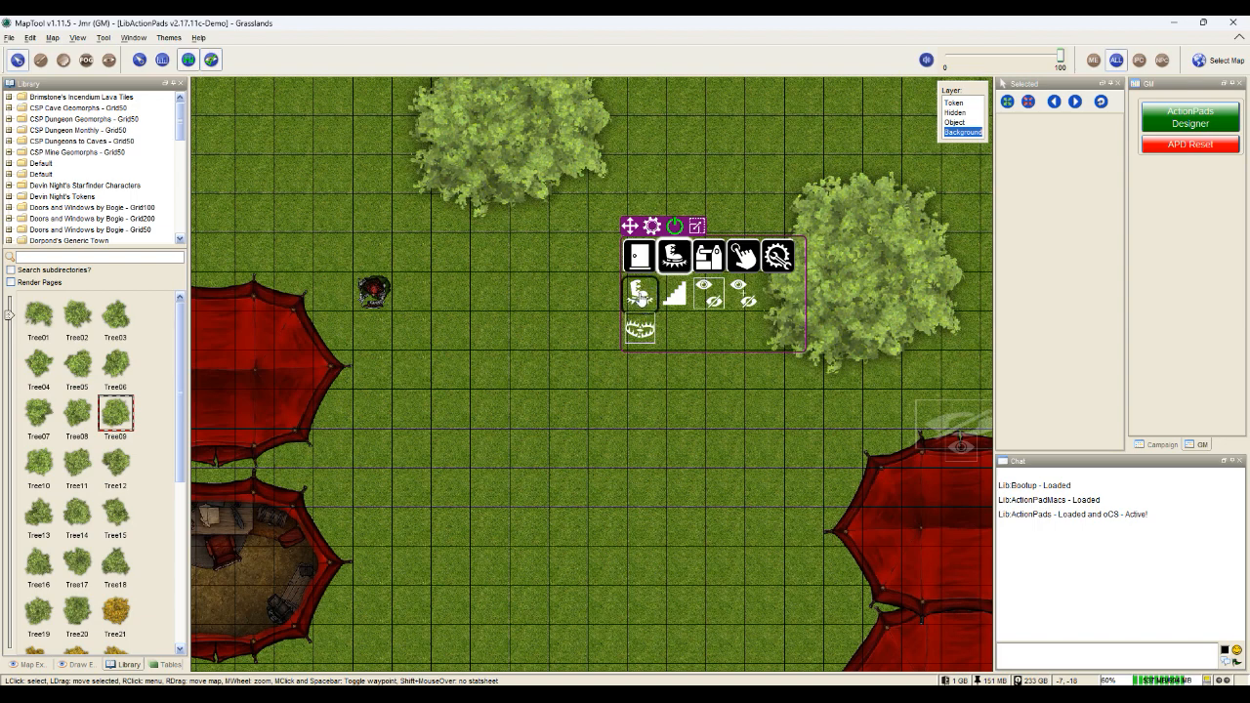
click(639, 293)
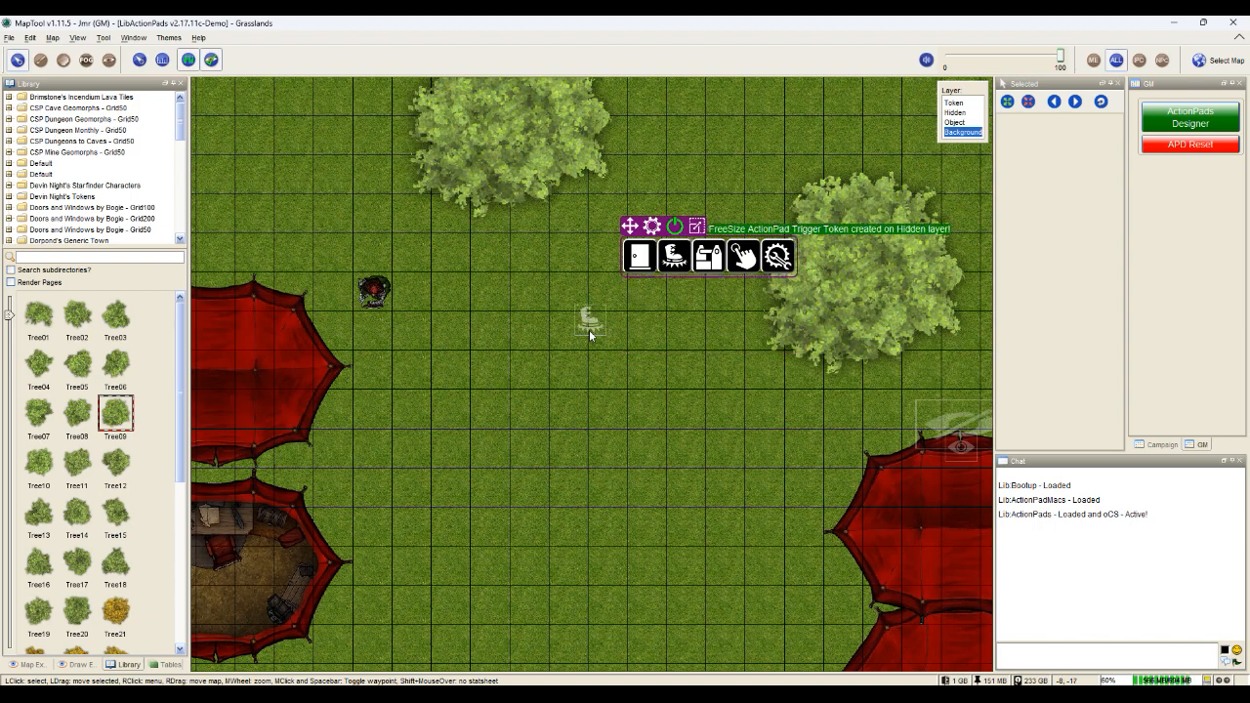
click(958, 112)
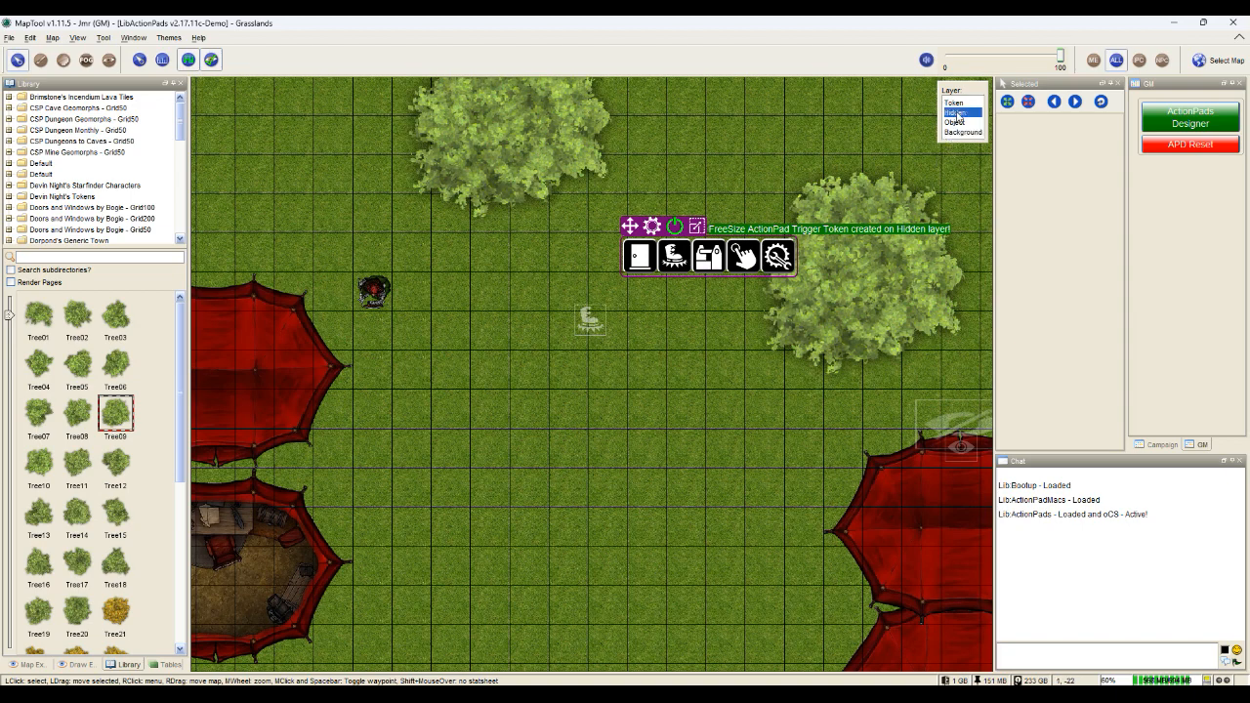
drag(588, 319, 529, 336)
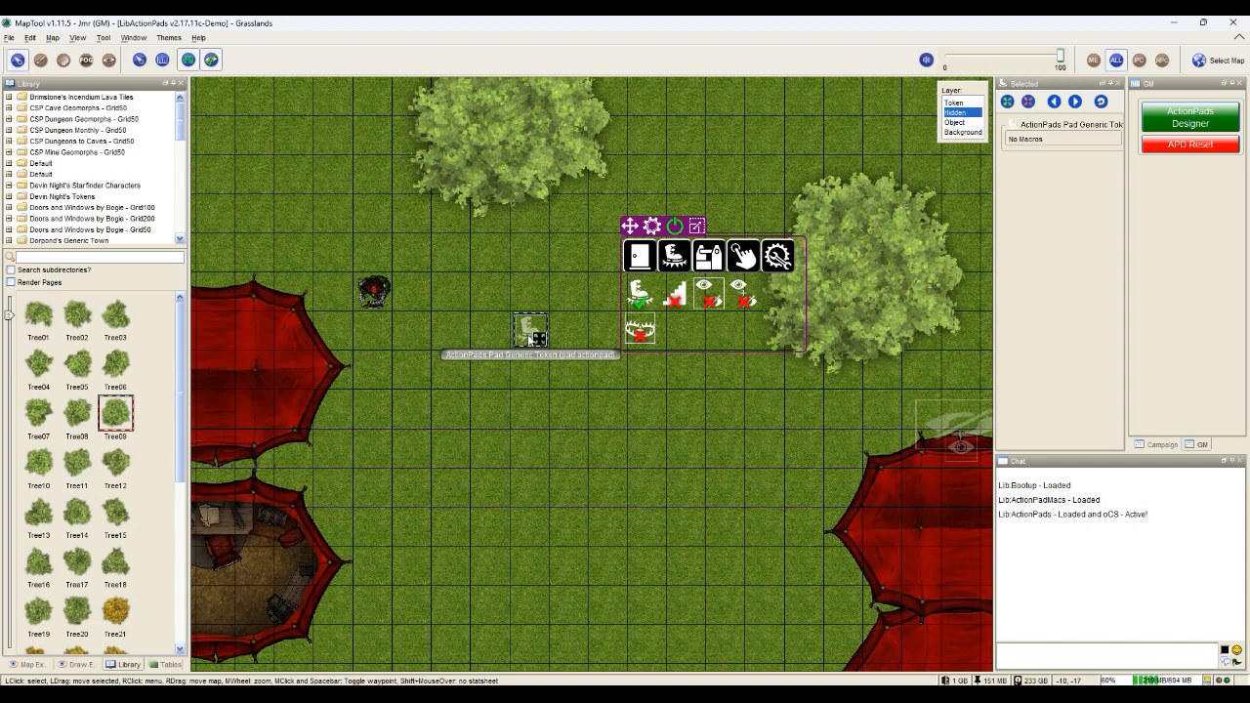
click(953, 103)
drag(373, 297, 447, 316)
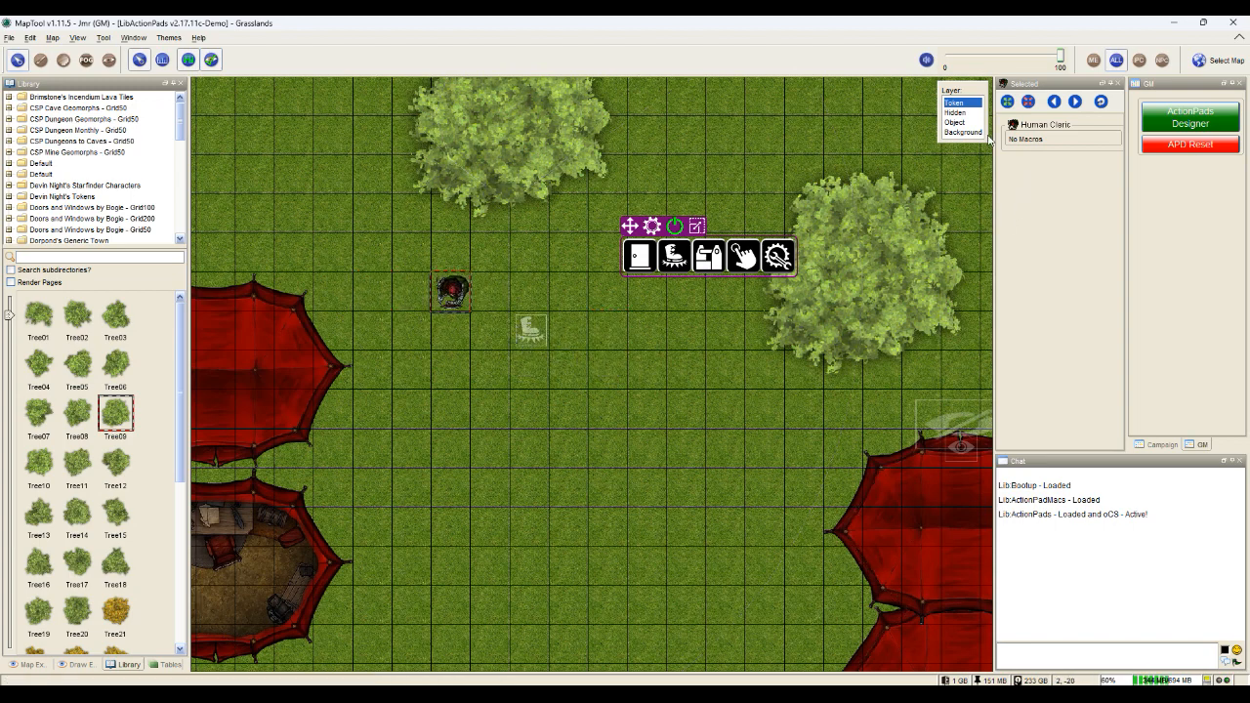
- Select the generic pad on the Hidden layer and view its sound settings and its macro settings, cancelling both dialogs
click(953, 112)
click(535, 334)
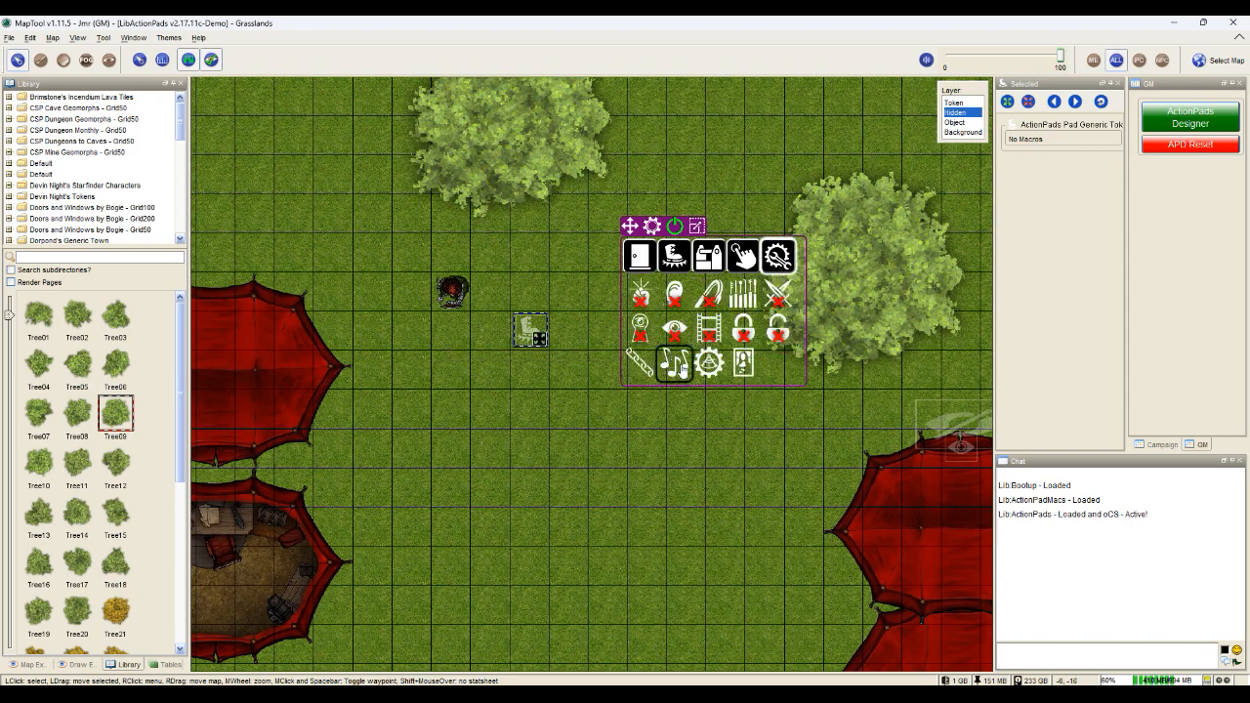
click(675, 366)
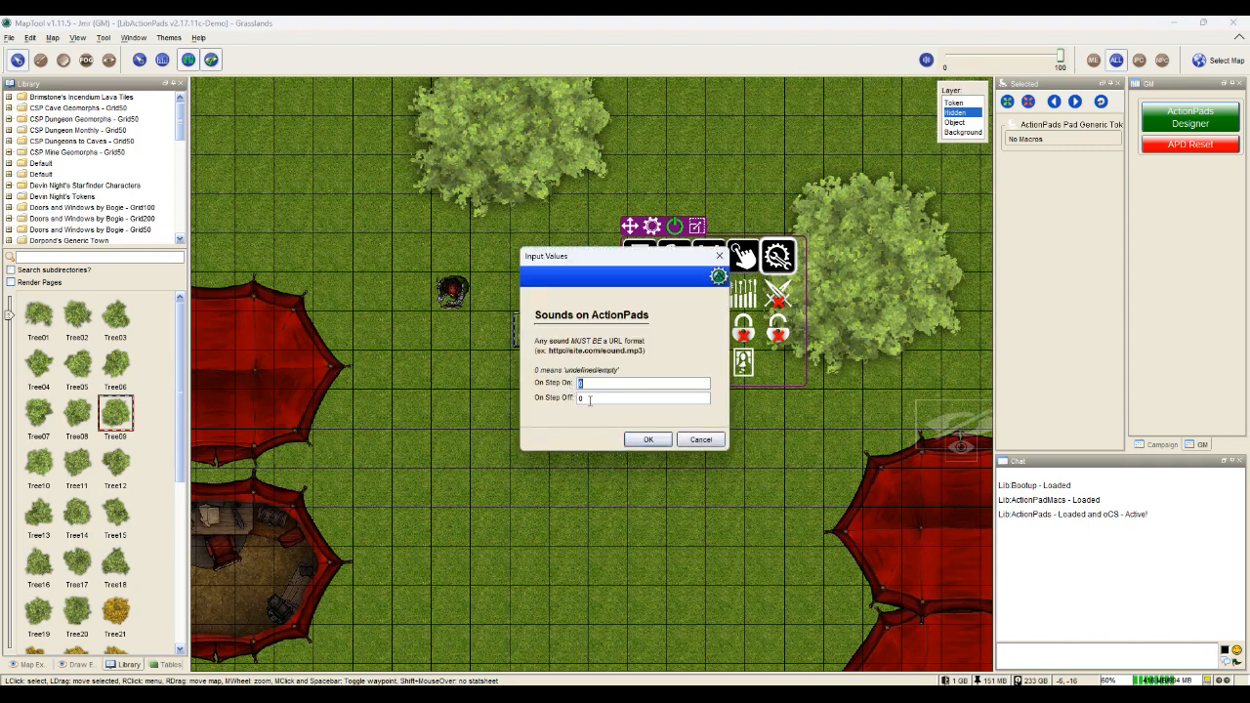
click(700, 439)
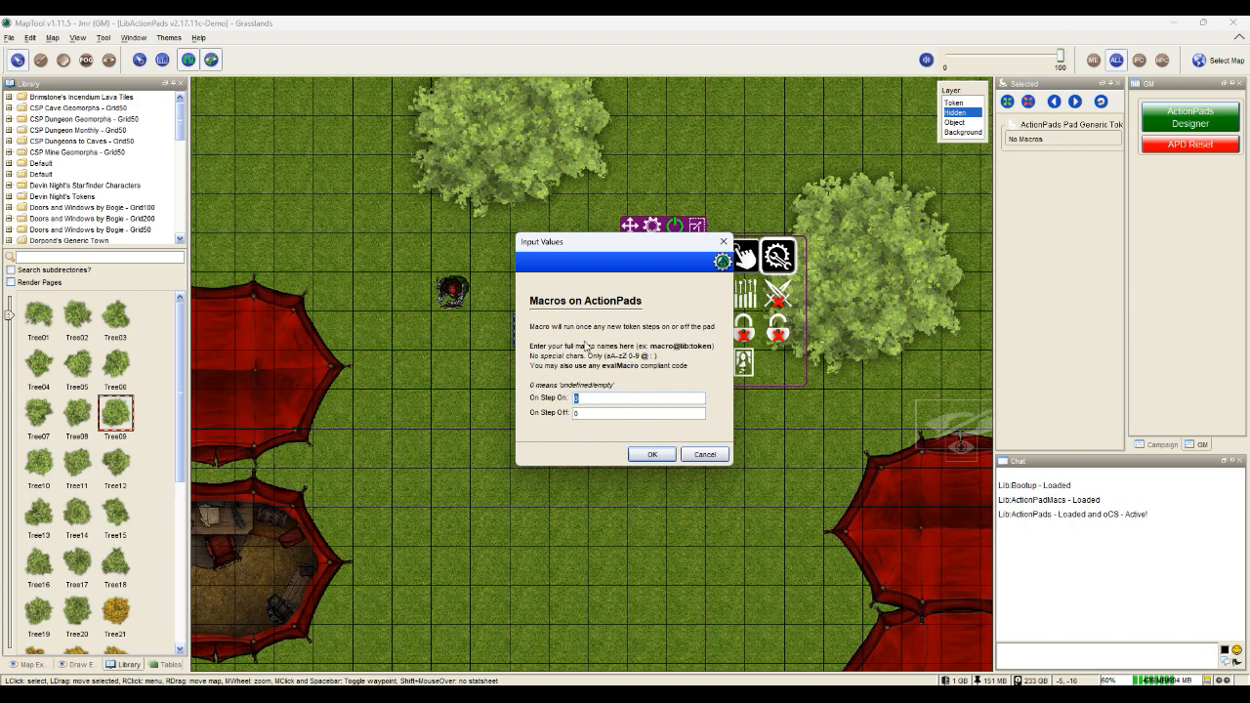
click(704, 454)
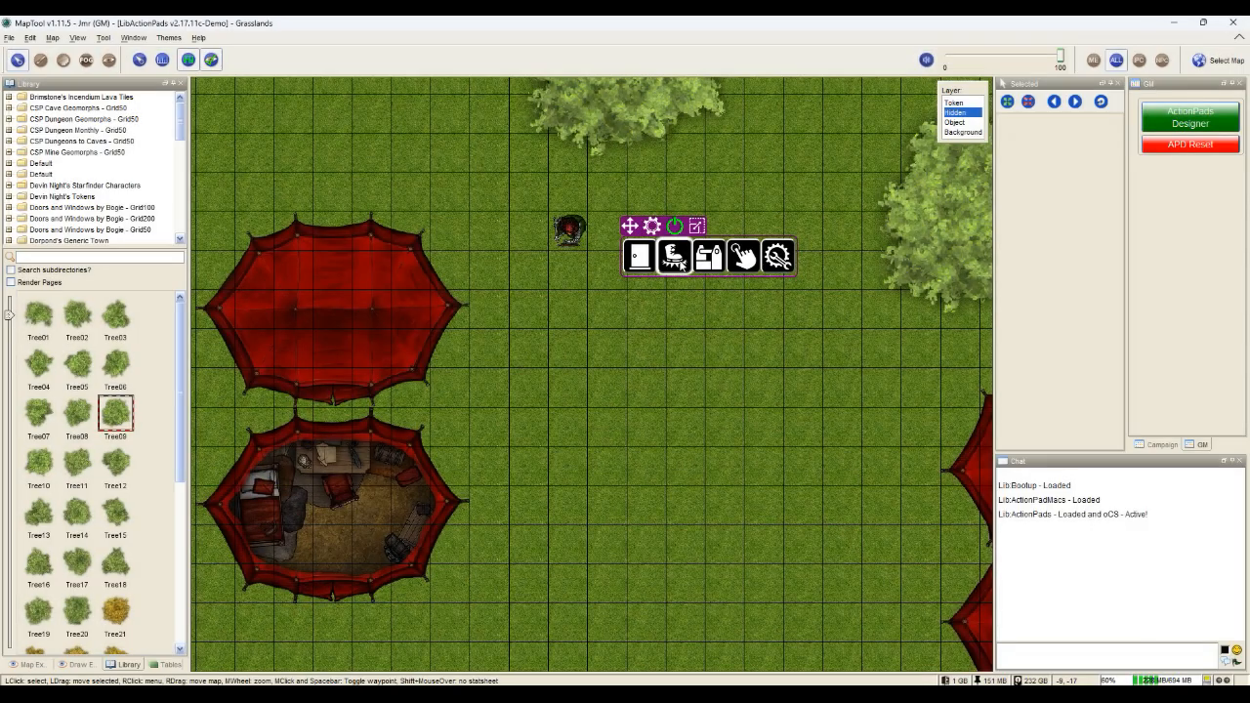
- Select the upper red tent roof on the Background layer and set its GM Name to actionpad
click(675, 258)
click(954, 131)
click(351, 322)
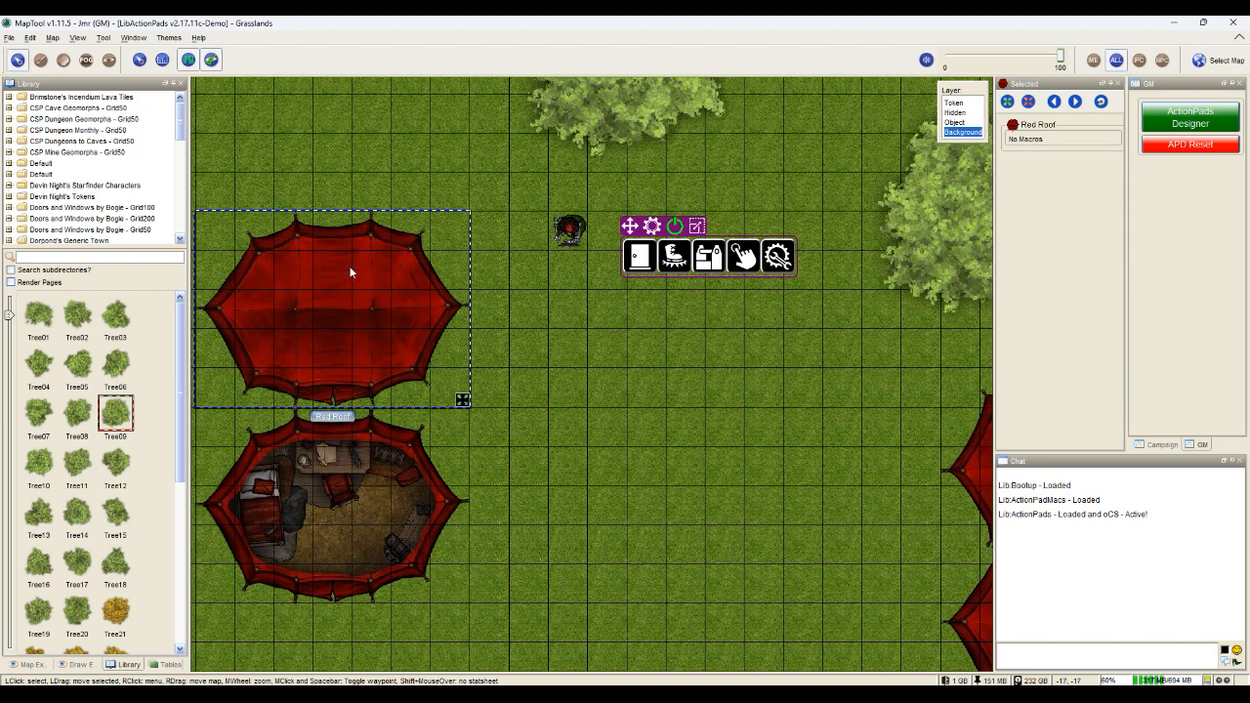
double_click(345, 319)
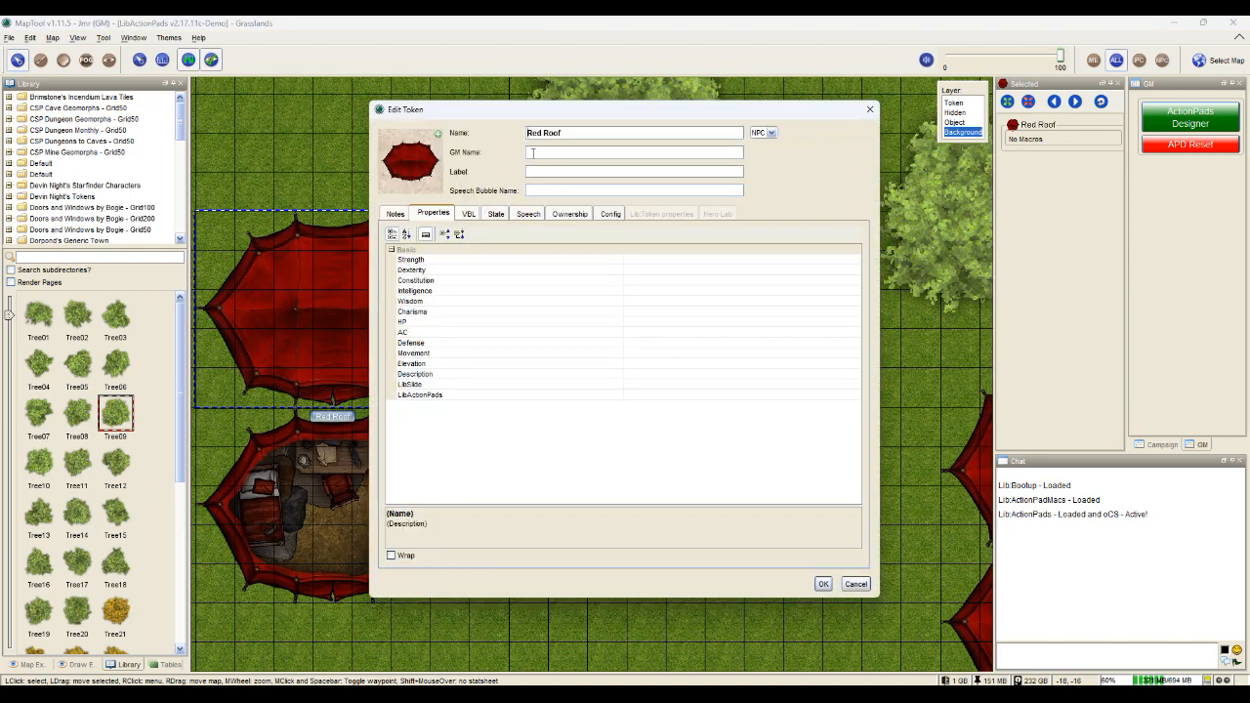
click(532, 153)
text(actionpad)
key(Return)
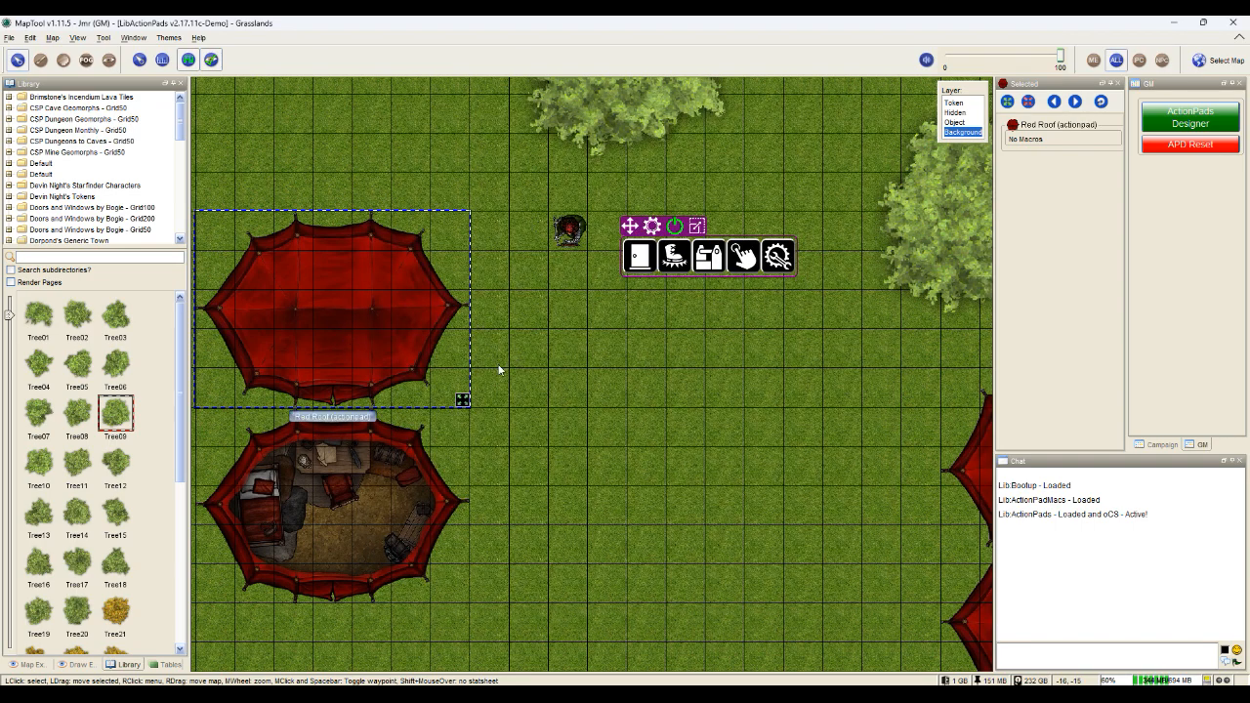
- Make the roof a toggle-visibility step-on pad and move the Human Cleric onto its upper corner using the Token layer
click(675, 260)
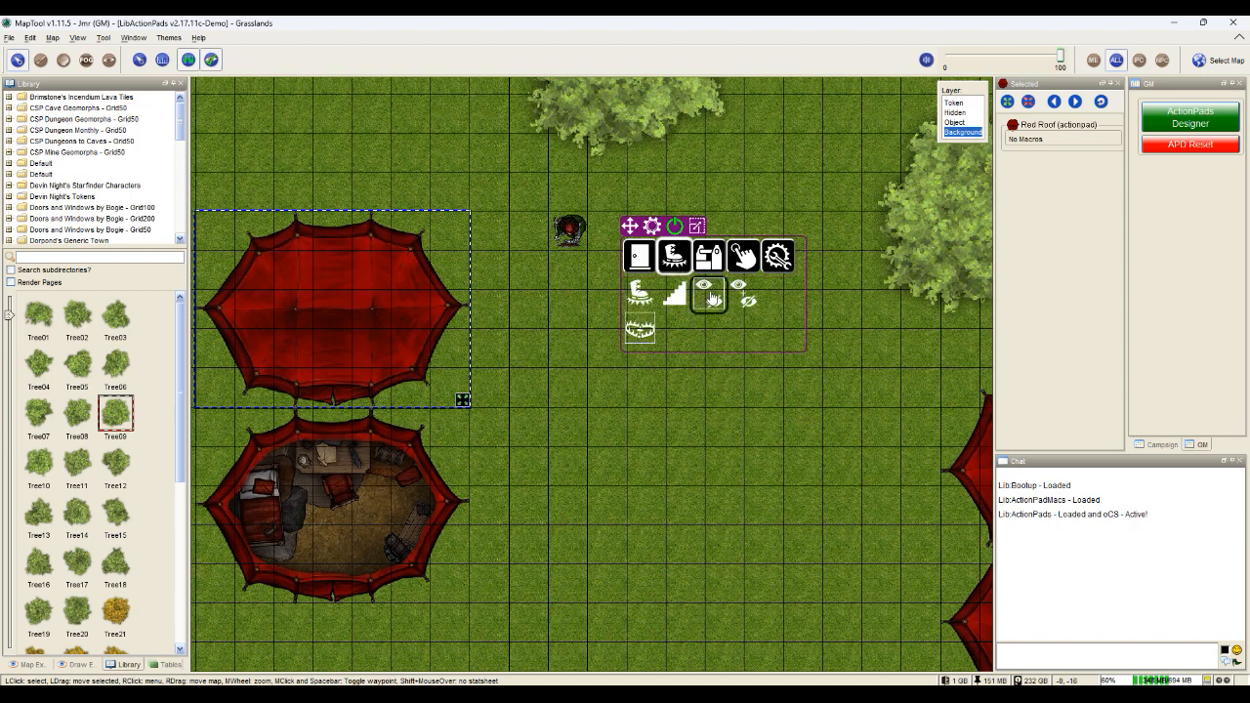
click(714, 298)
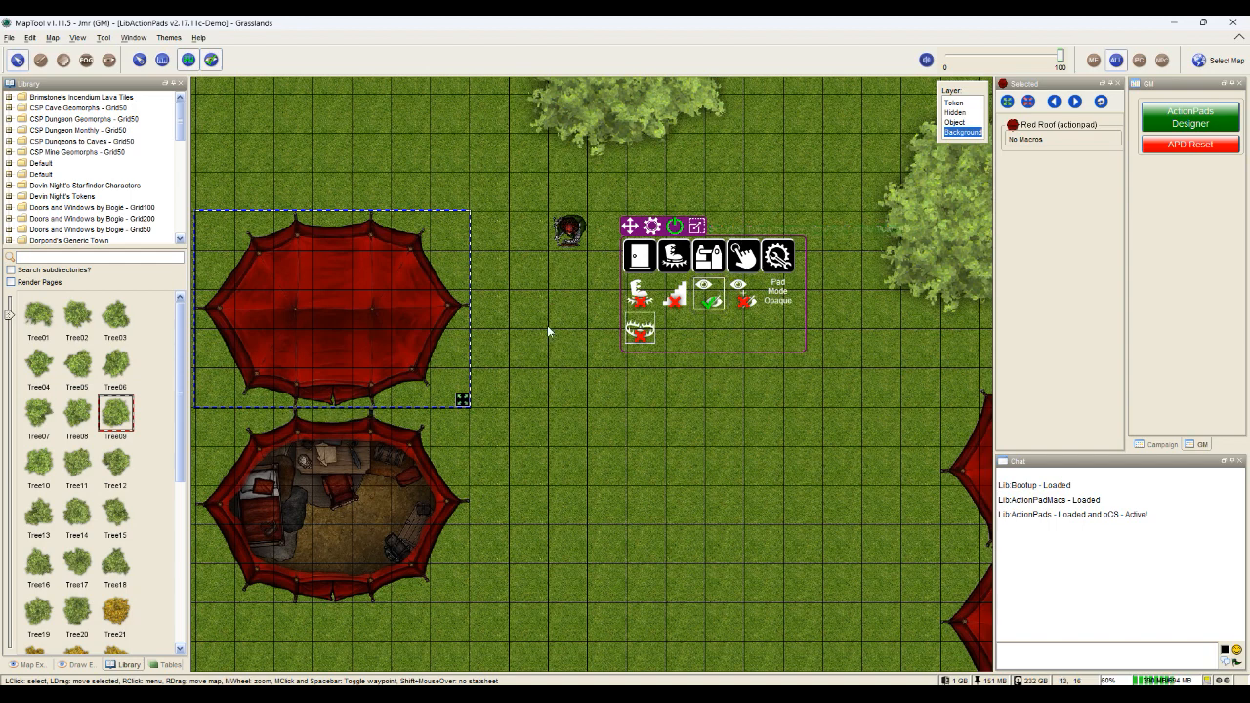
click(949, 105)
drag(571, 231, 477, 230)
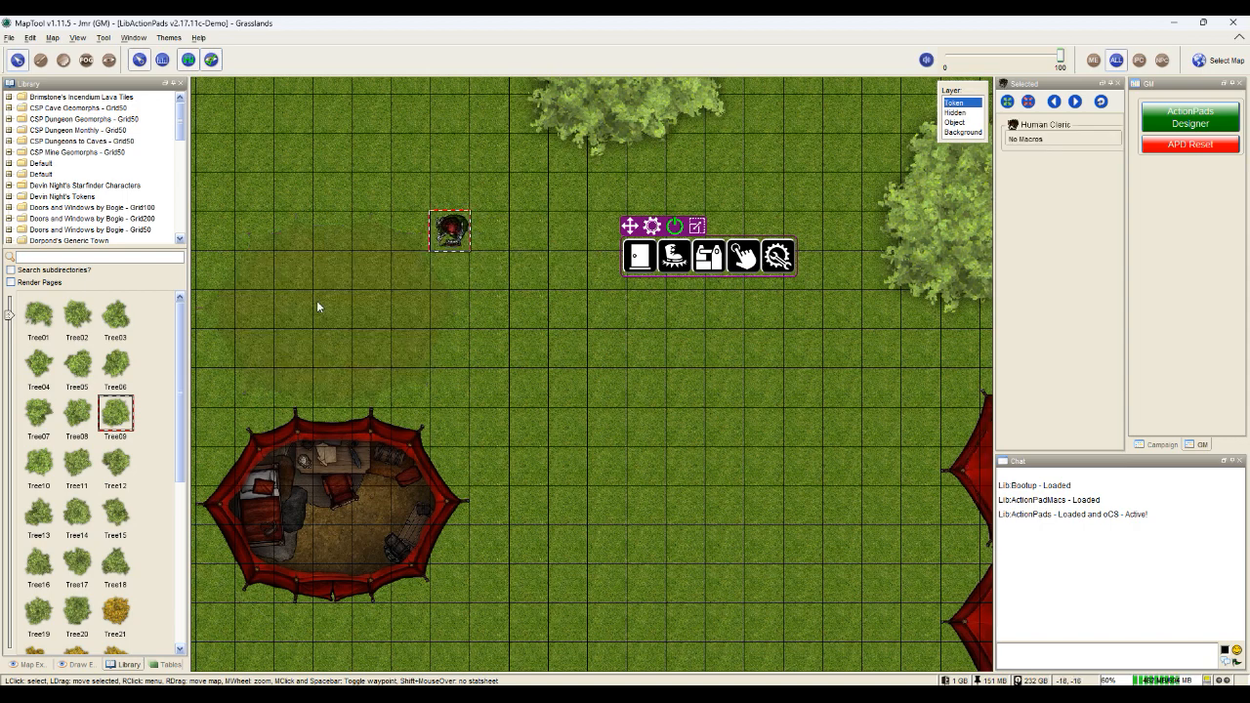
- Check the faded roof's pad settings on the Background layer, and move the Human Cleric off it using the Token layer
click(961, 123)
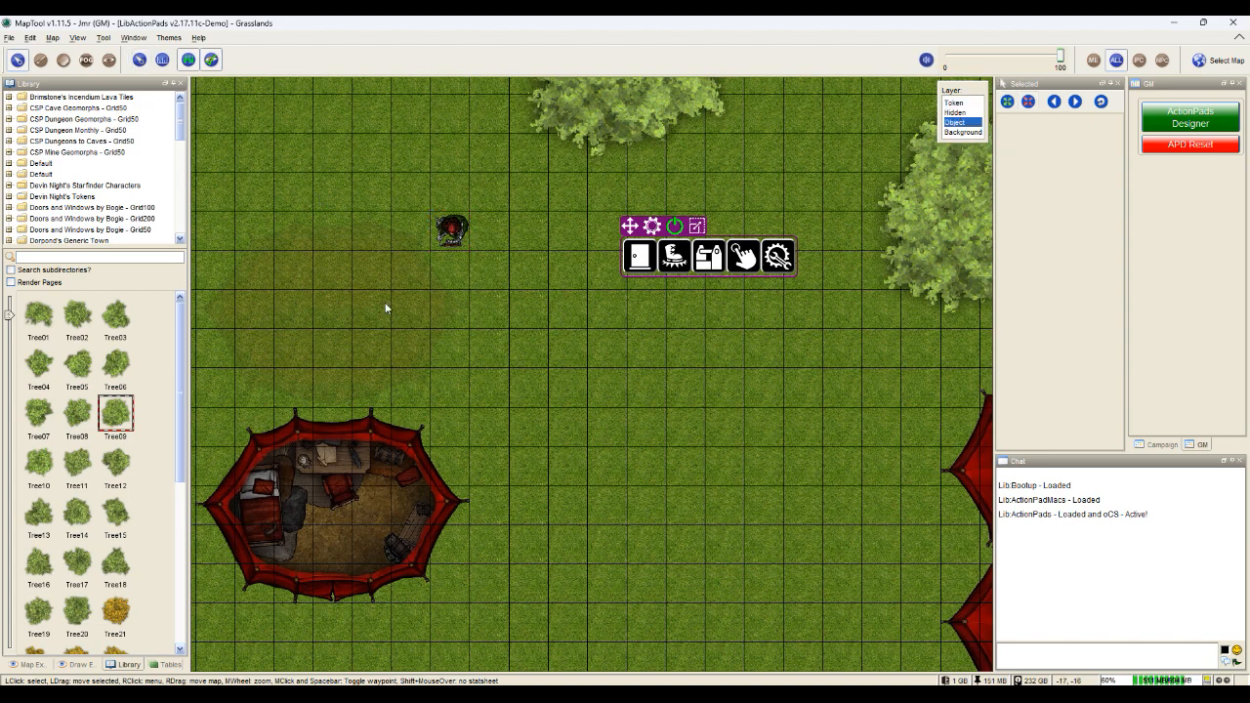
click(960, 132)
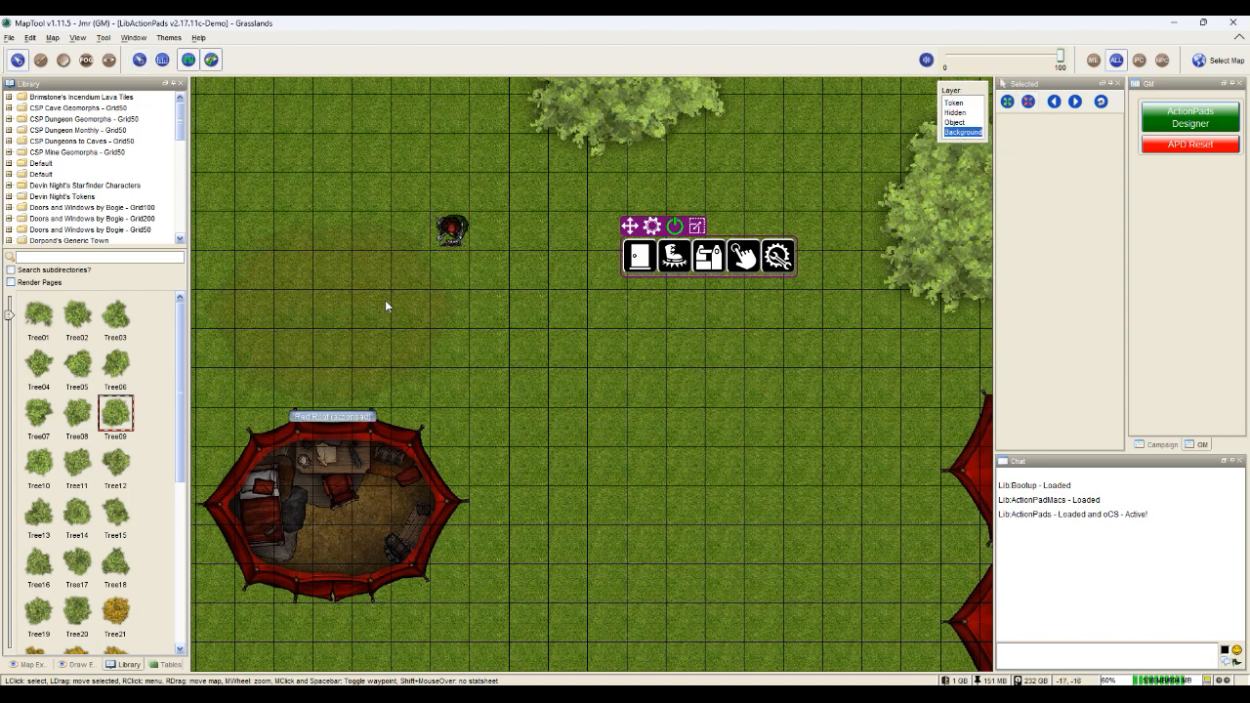
click(403, 246)
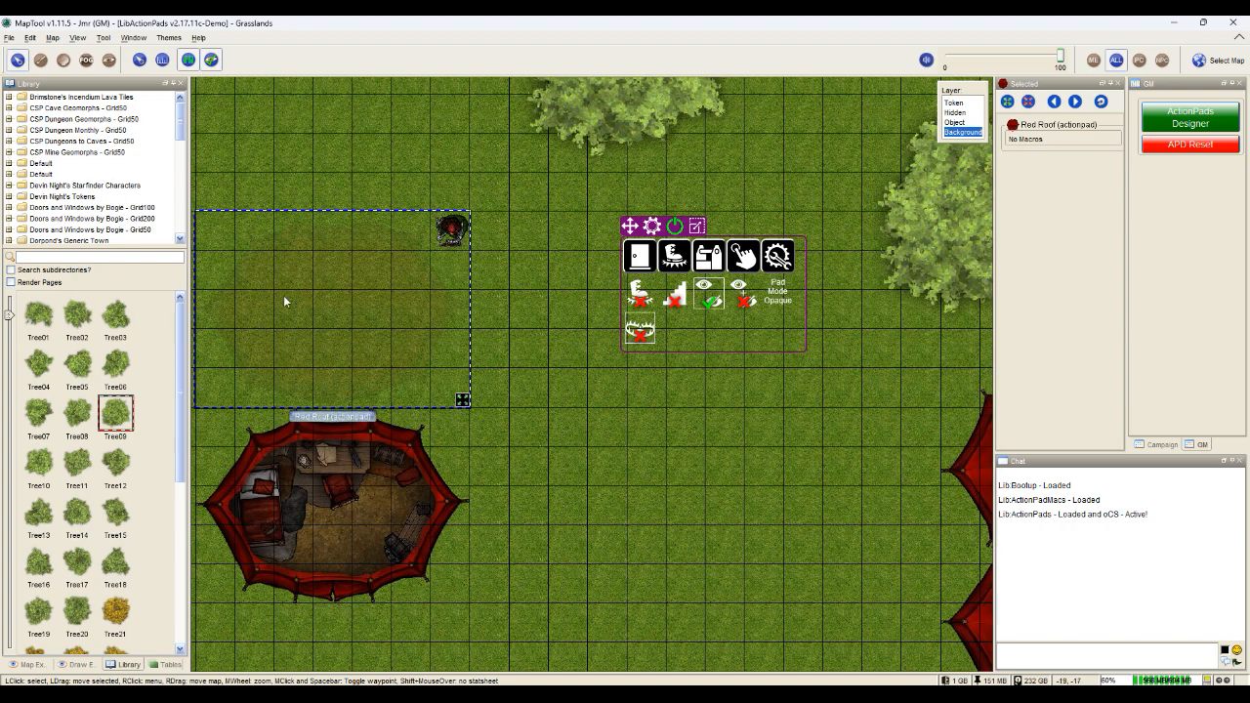
click(955, 102)
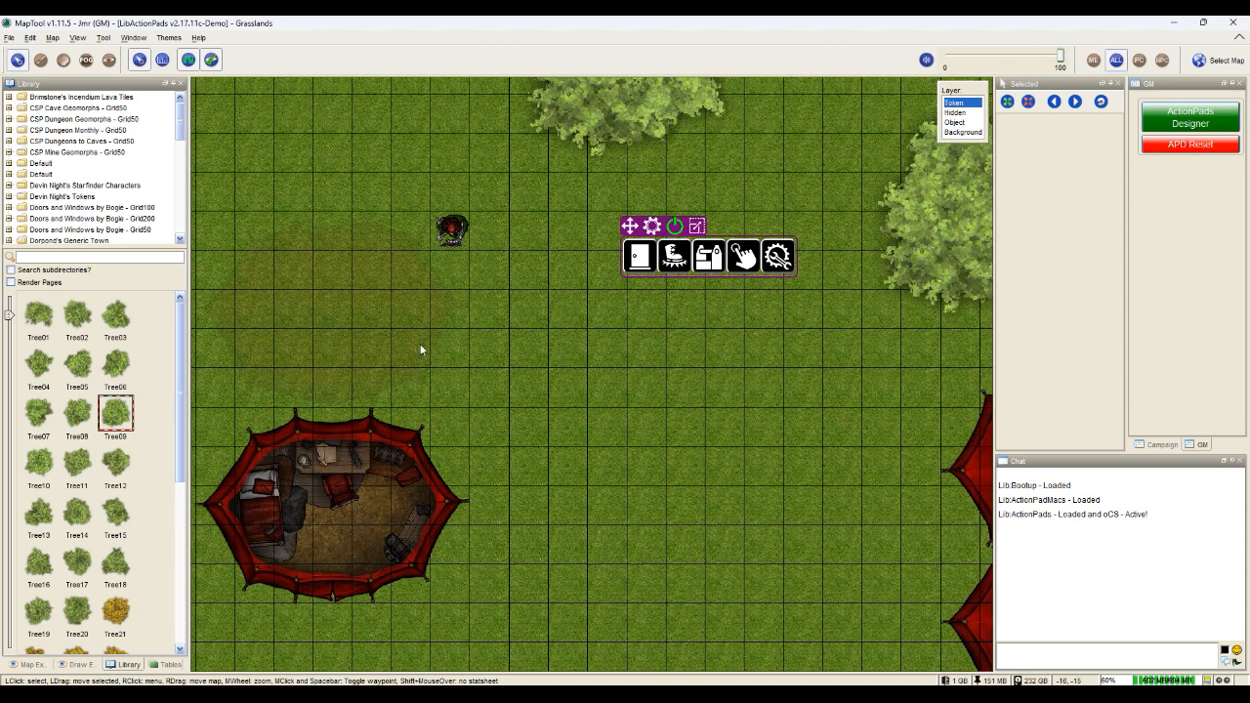
drag(454, 232, 524, 192)
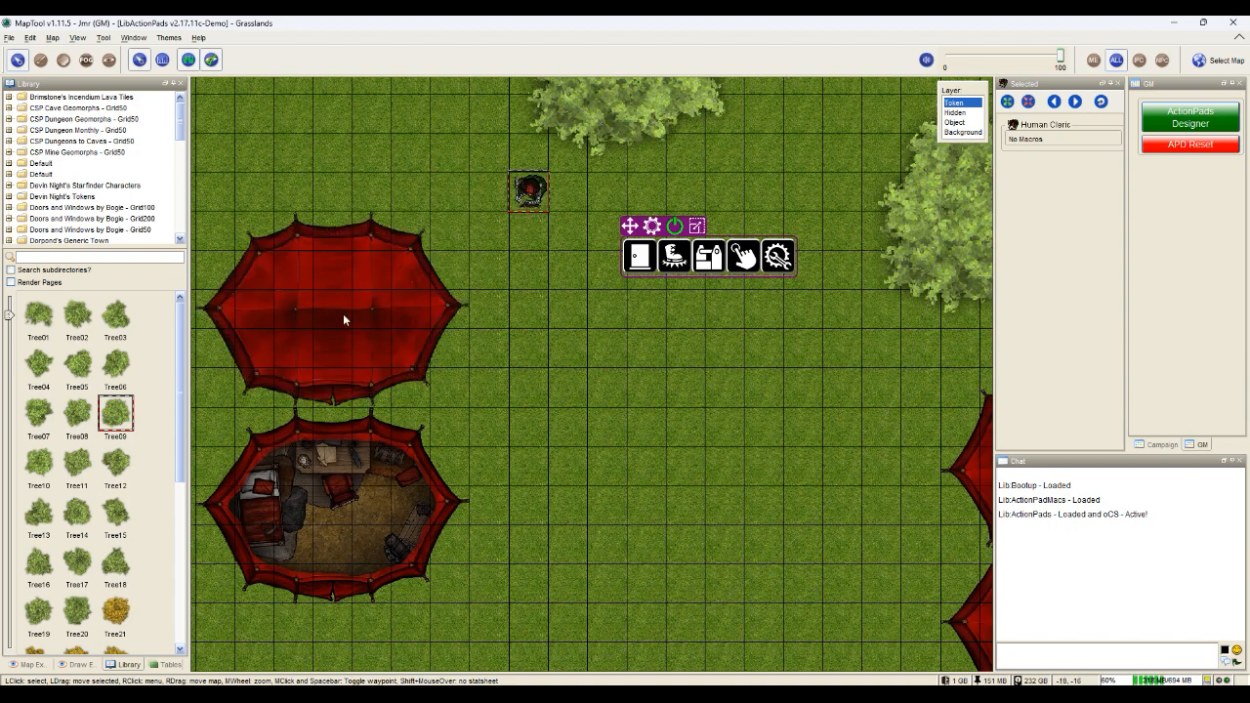
- Examine the name fields in the red roof's token properties and cancel the dialog
drag(389, 339, 494, 332)
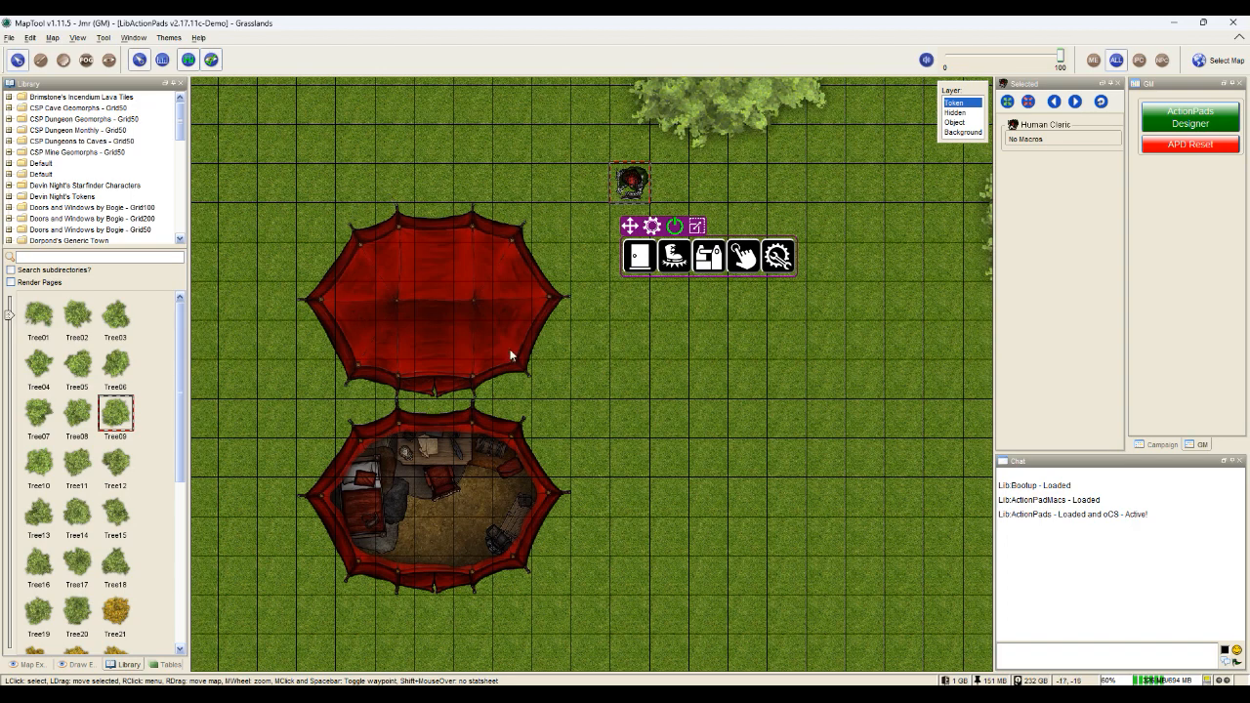
drag(643, 364, 555, 365)
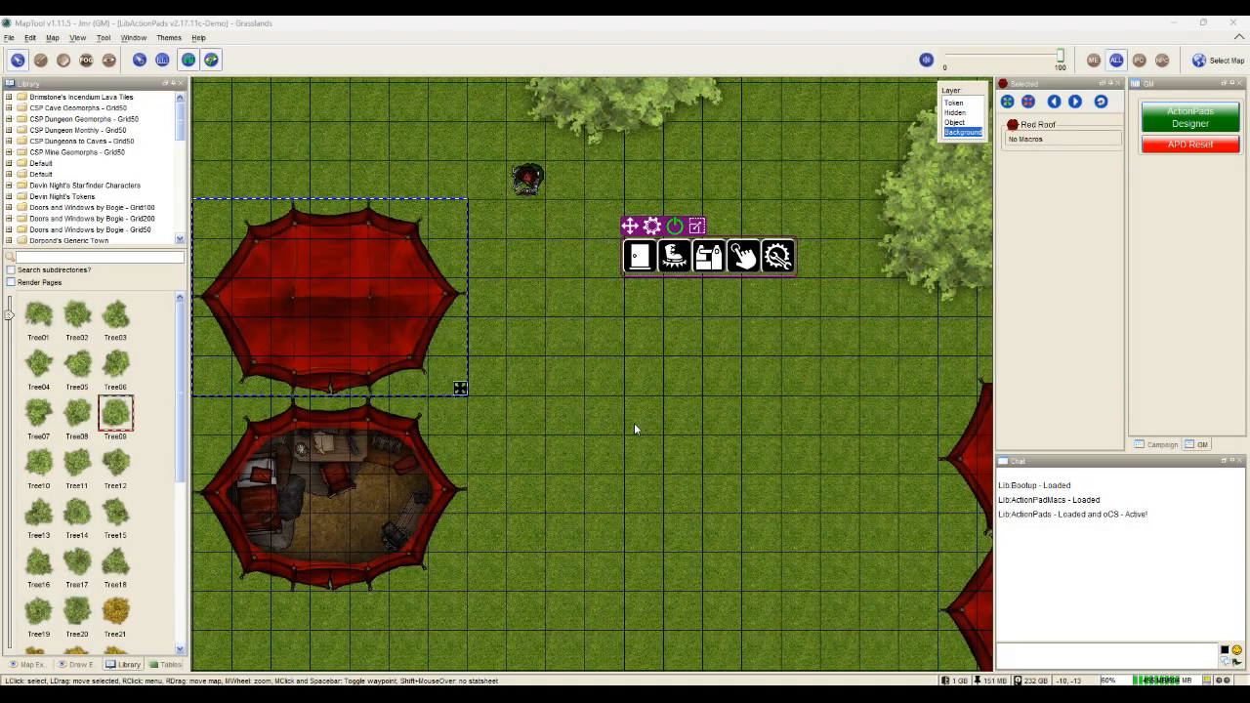
drag(572, 361, 625, 381)
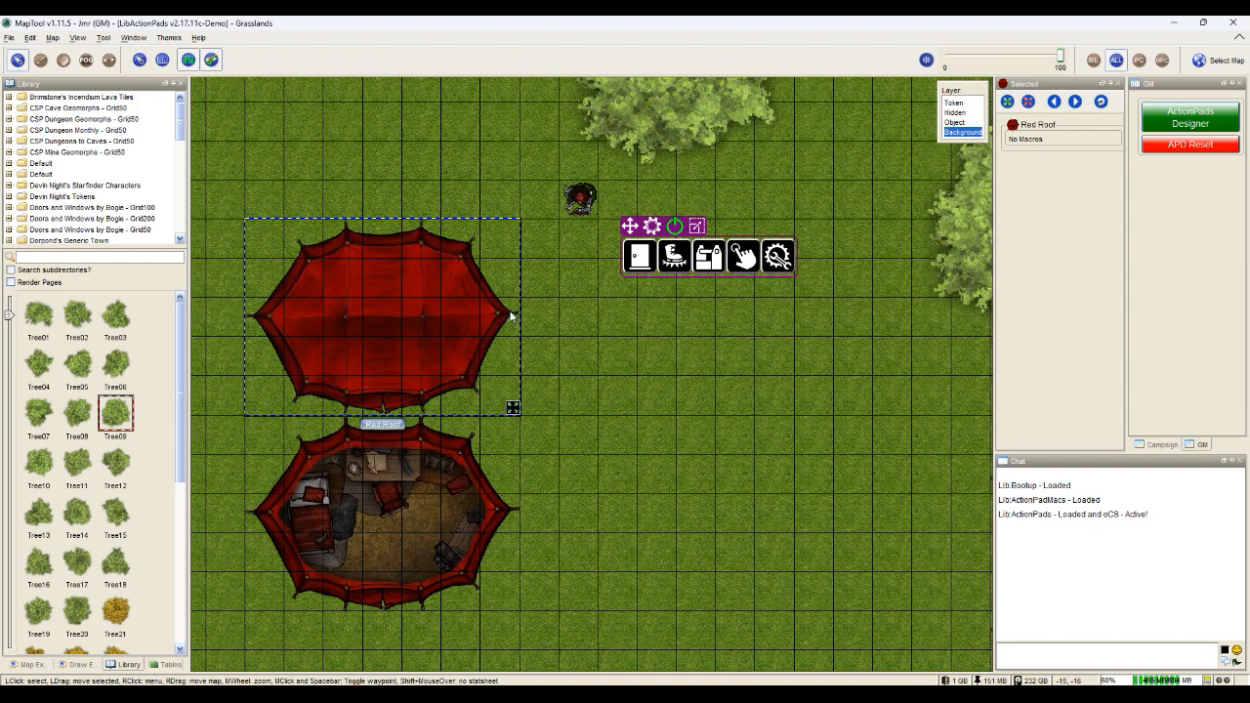
double_click(397, 309)
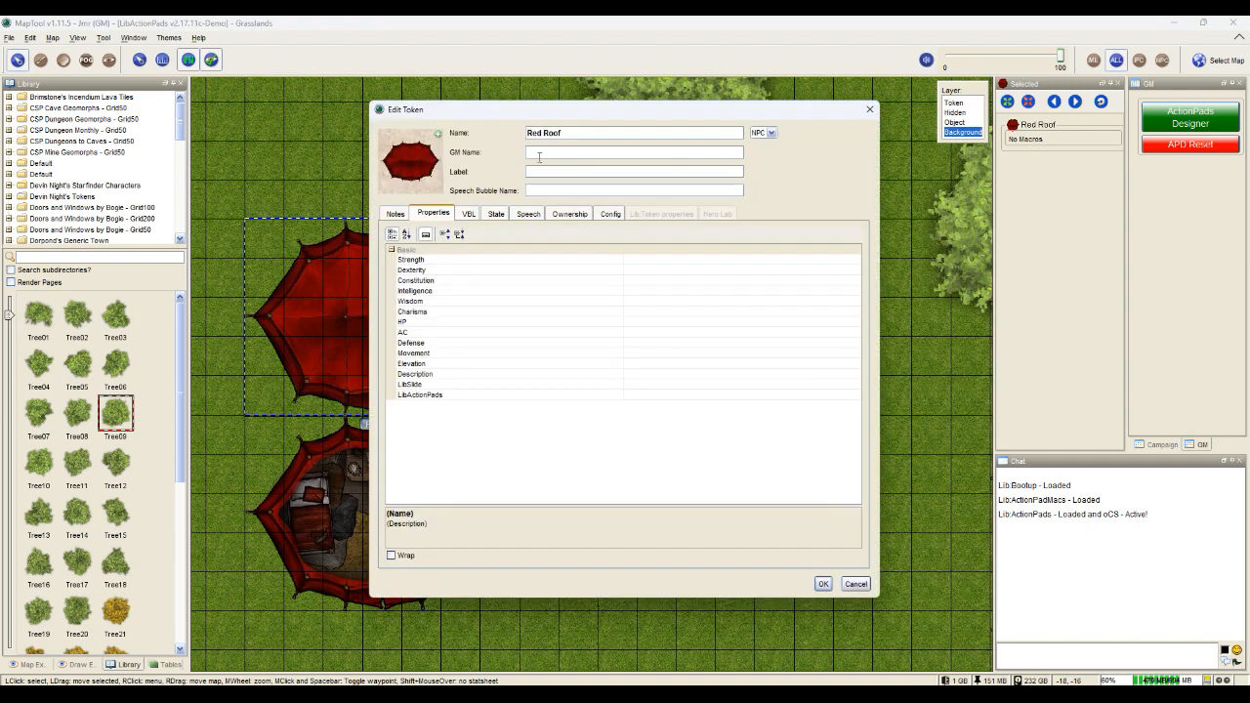
click(855, 582)
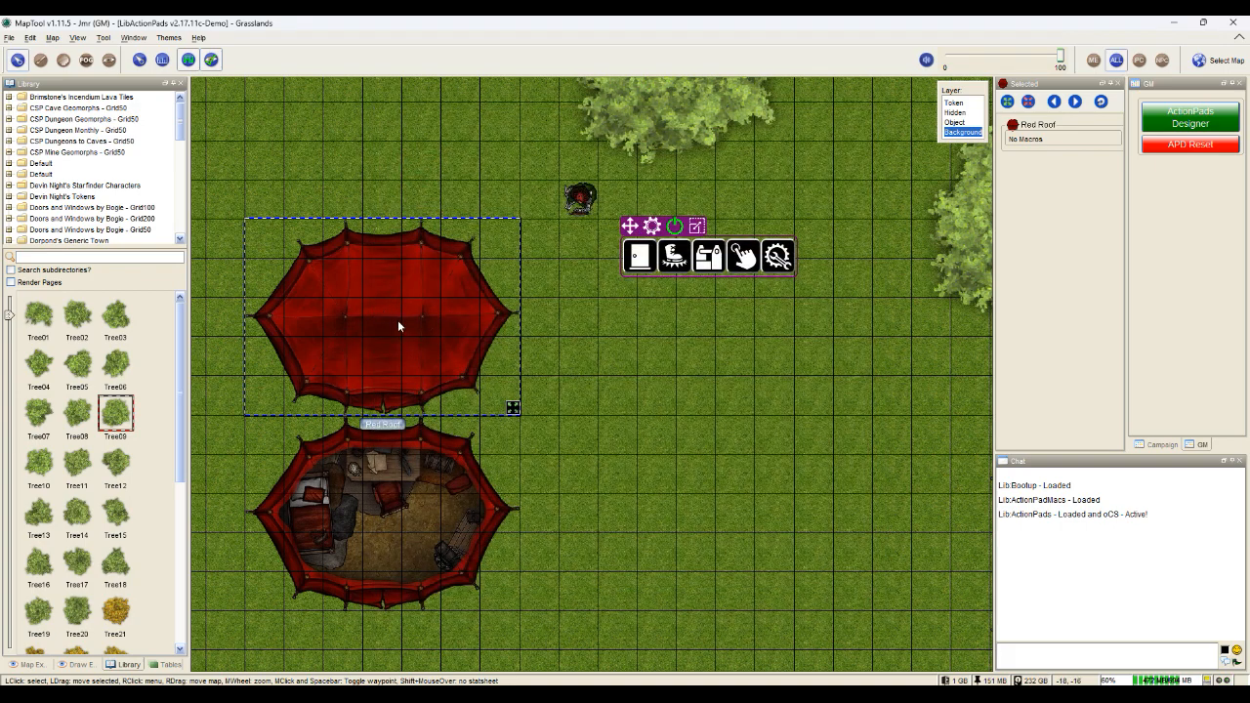
- Create a free-size toggle-visibility pad for the red roof and enlarge it on the Hidden layer to cover the roof's central area
click(683, 268)
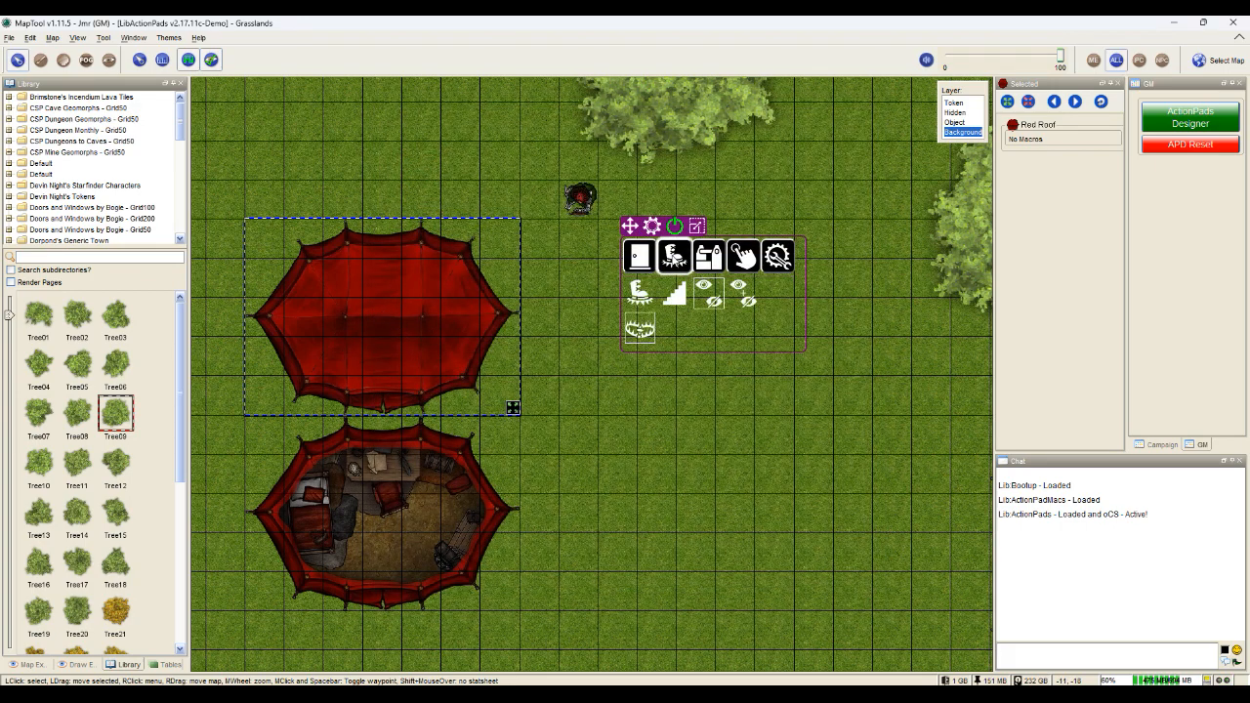
click(711, 294)
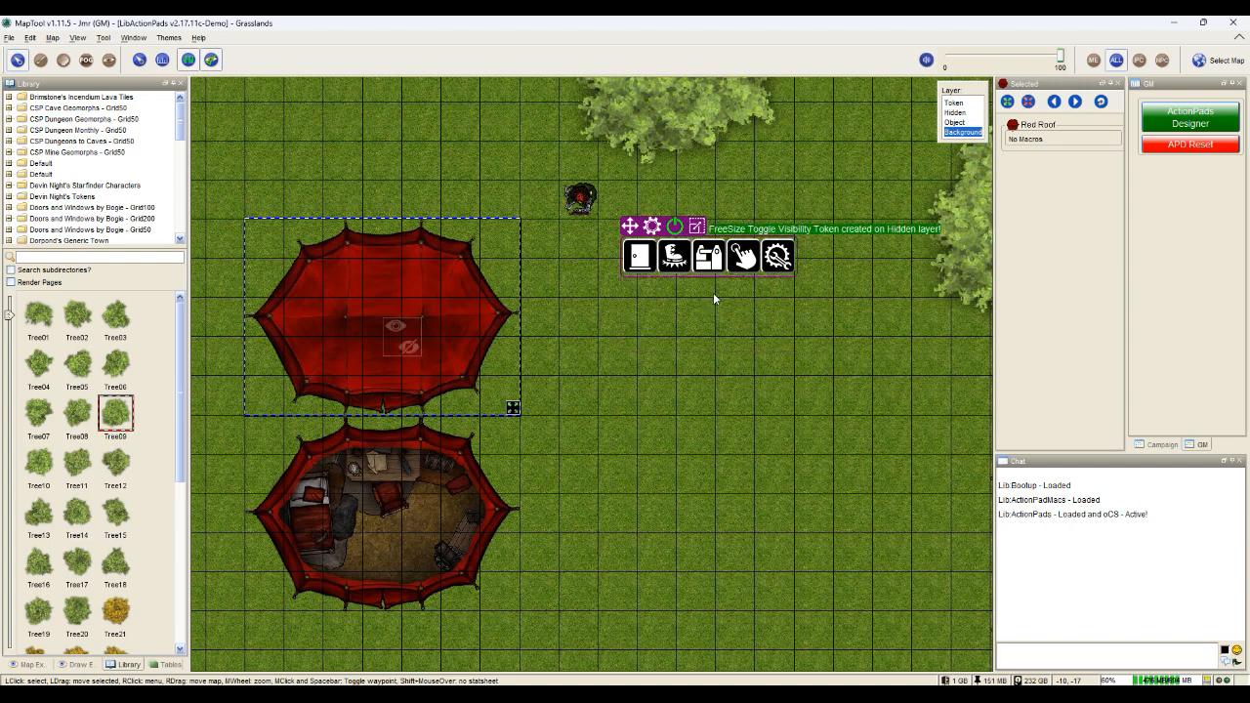
click(953, 112)
click(405, 338)
drag(404, 339, 466, 389)
drag(406, 355, 401, 354)
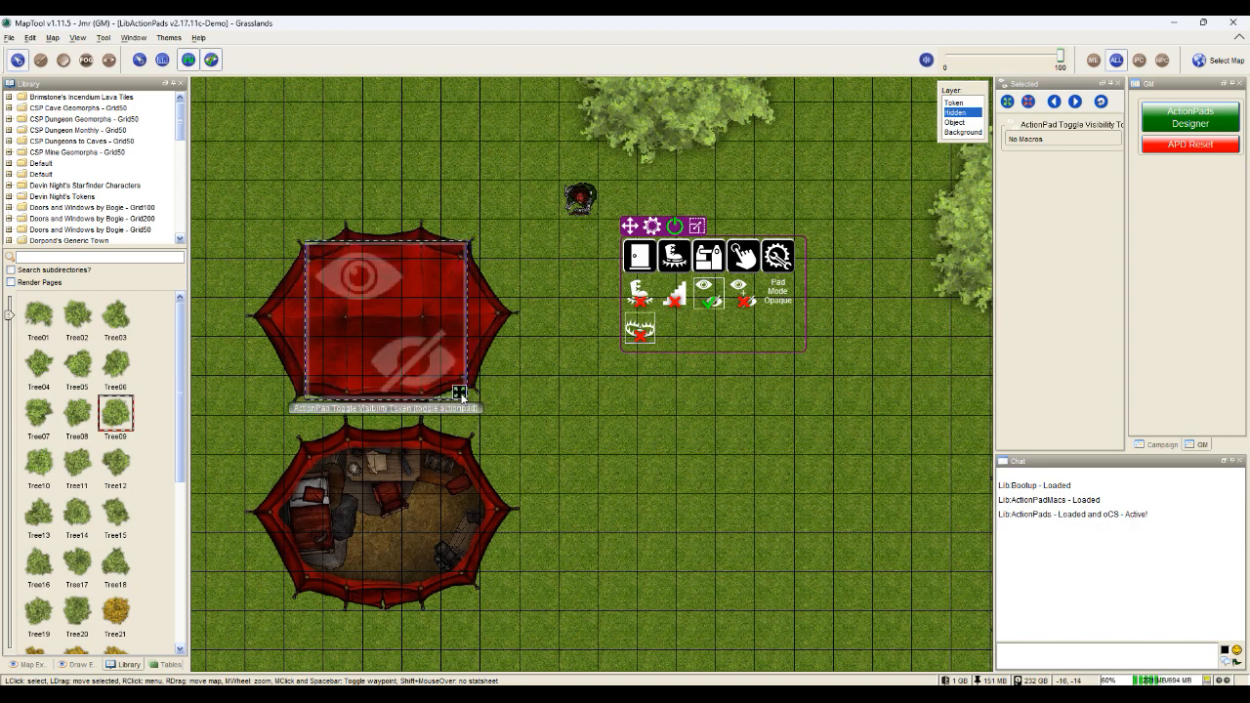
drag(458, 393, 464, 394)
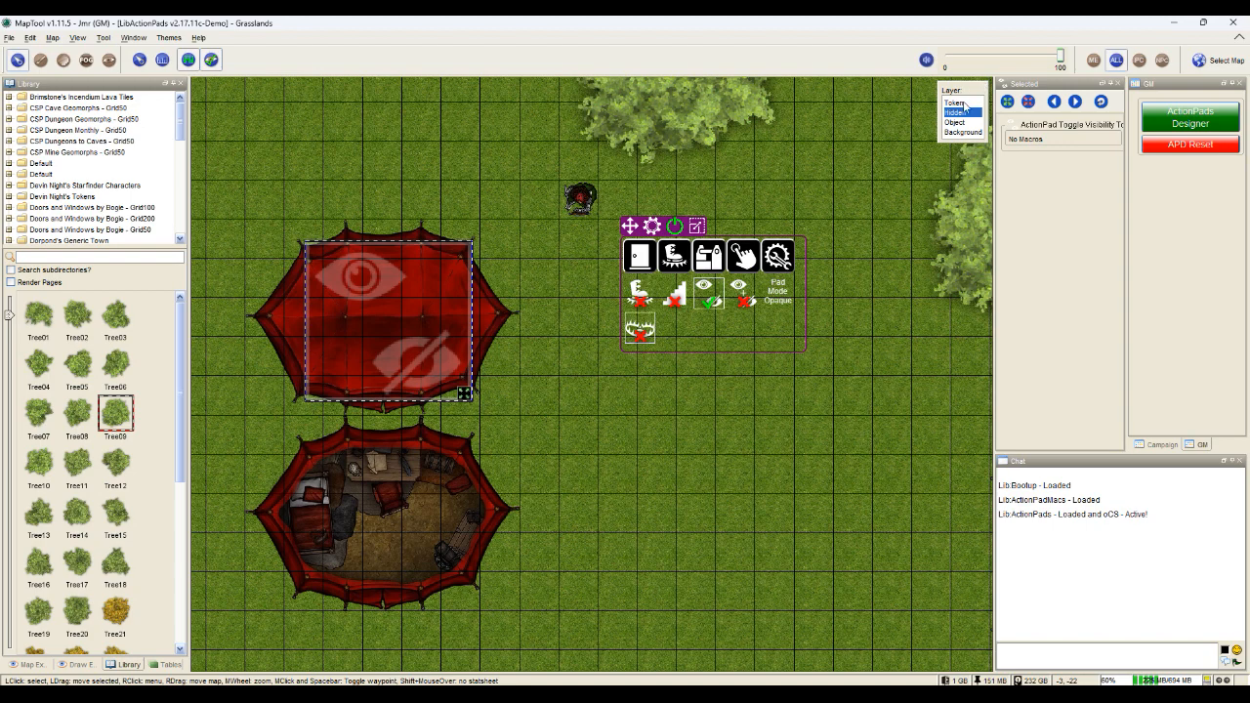
- Using the Token layer, move the Human Cleric onto the upper edge of the toggle pad and back off it
click(954, 102)
drag(580, 199, 500, 238)
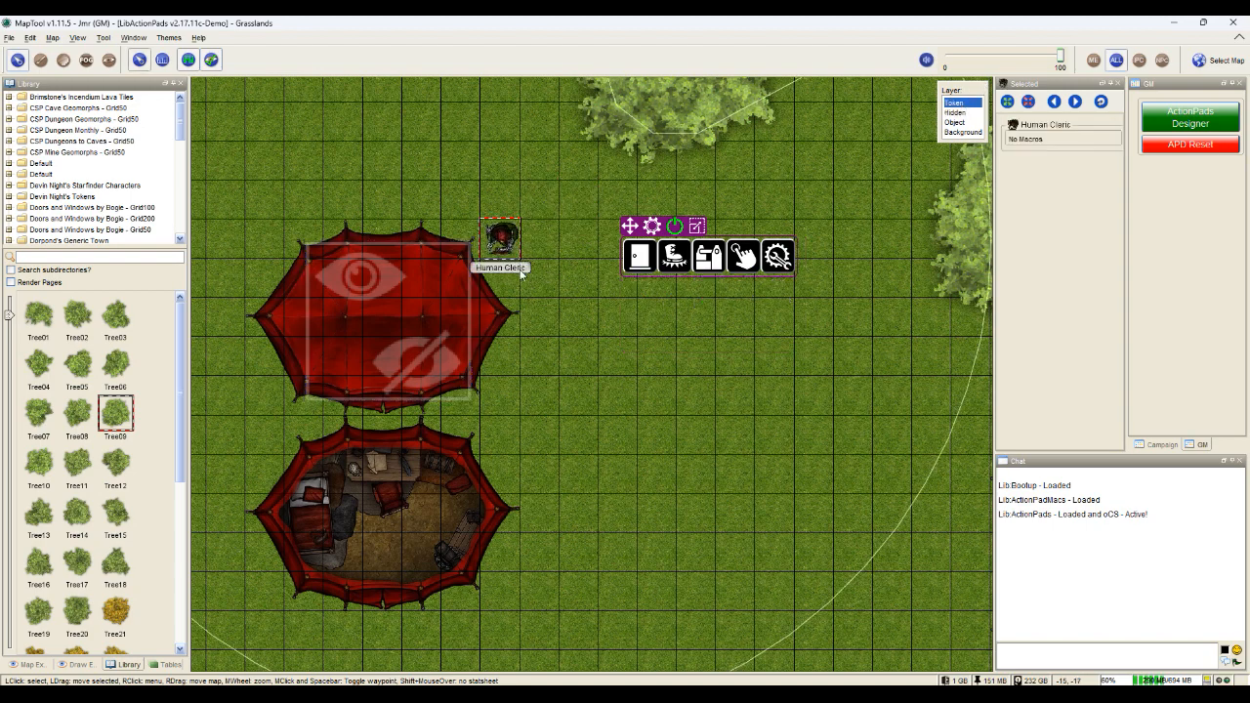
drag(500, 242, 428, 241)
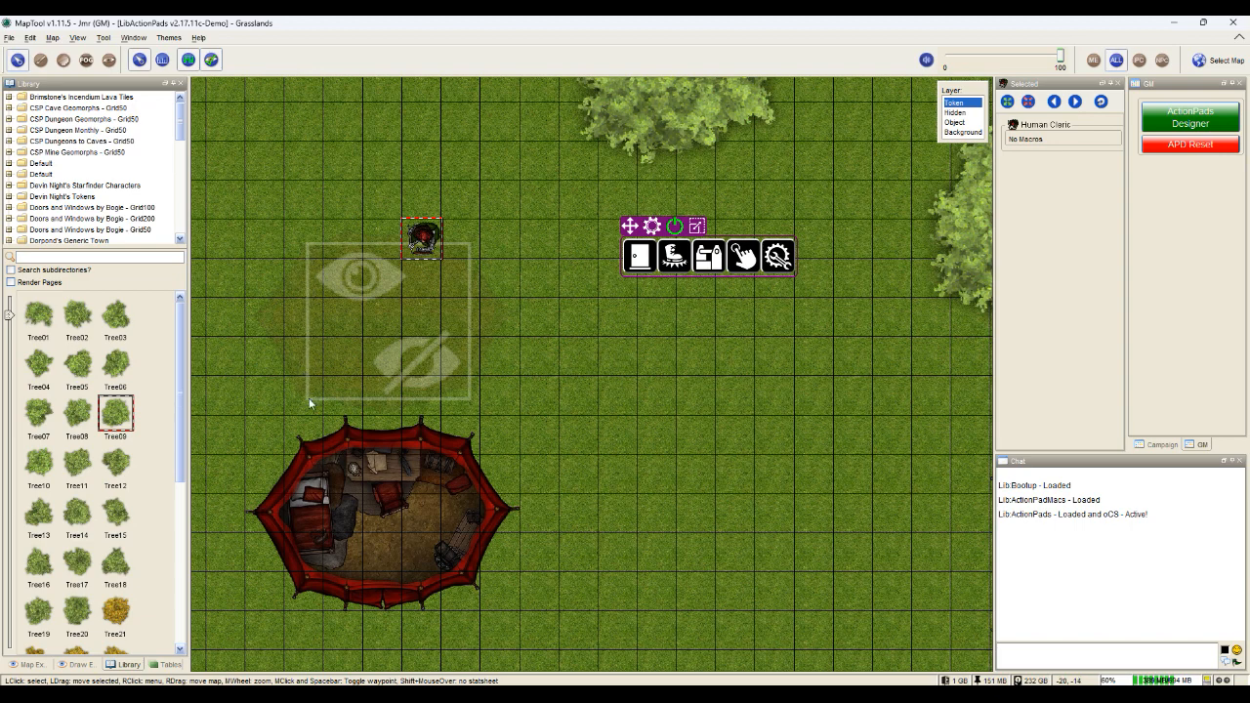
drag(422, 238, 384, 159)
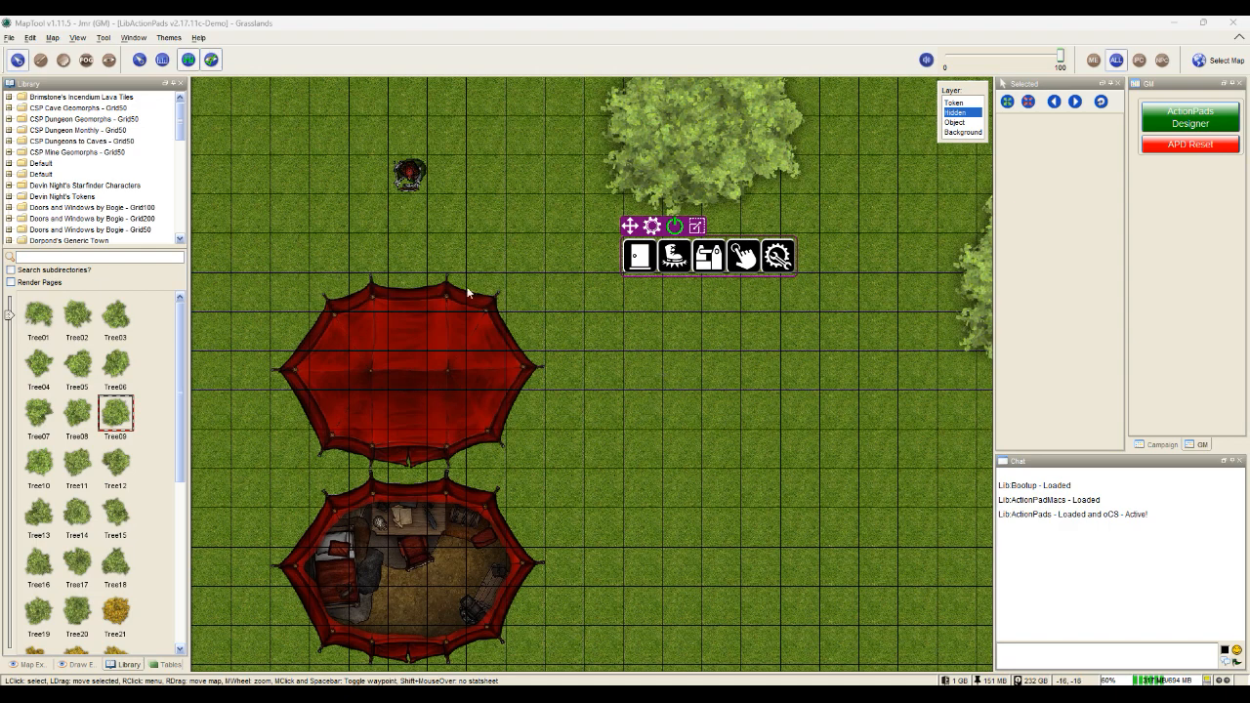
- Select the red roof on the Background layer and create a pair of on/off visibility pads for it
click(974, 133)
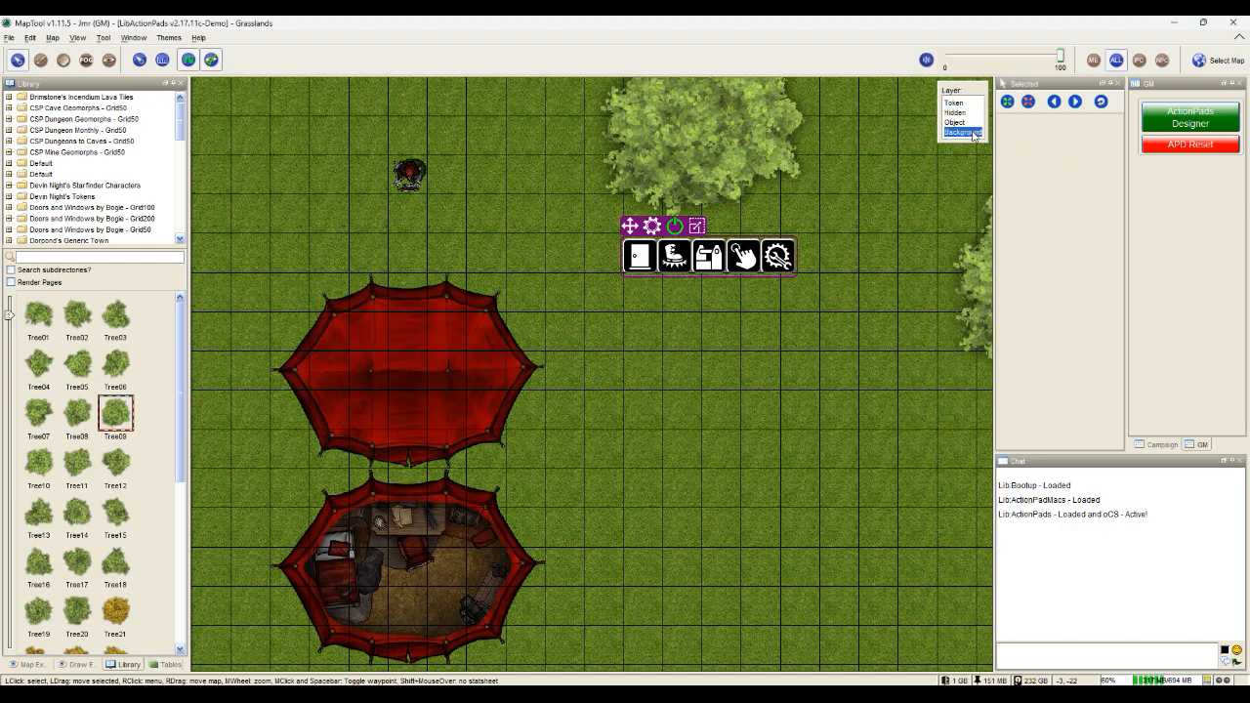
click(391, 383)
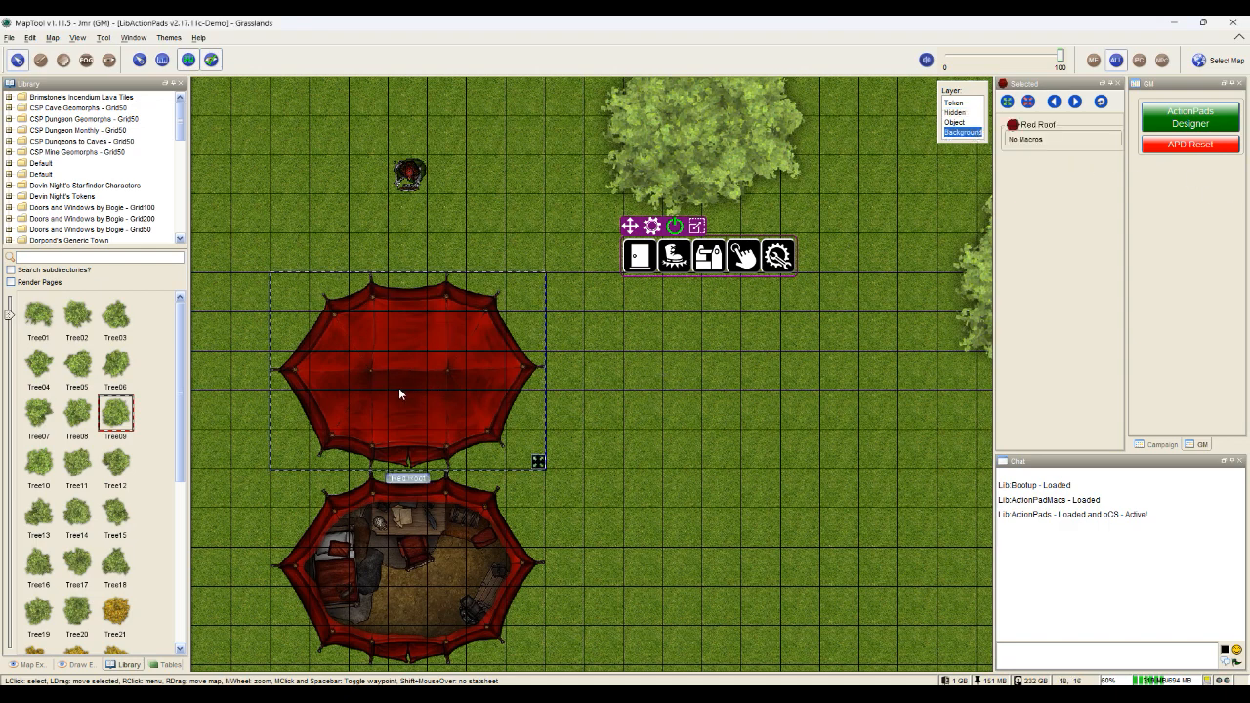
click(674, 256)
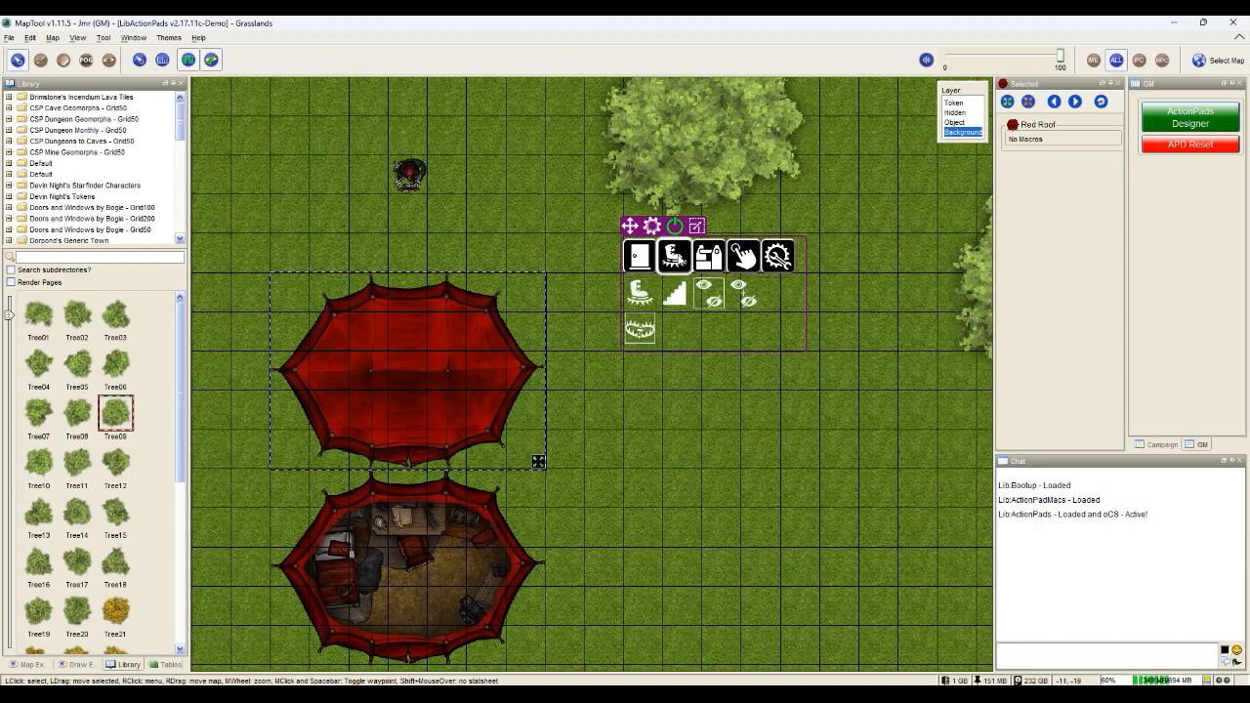
click(745, 294)
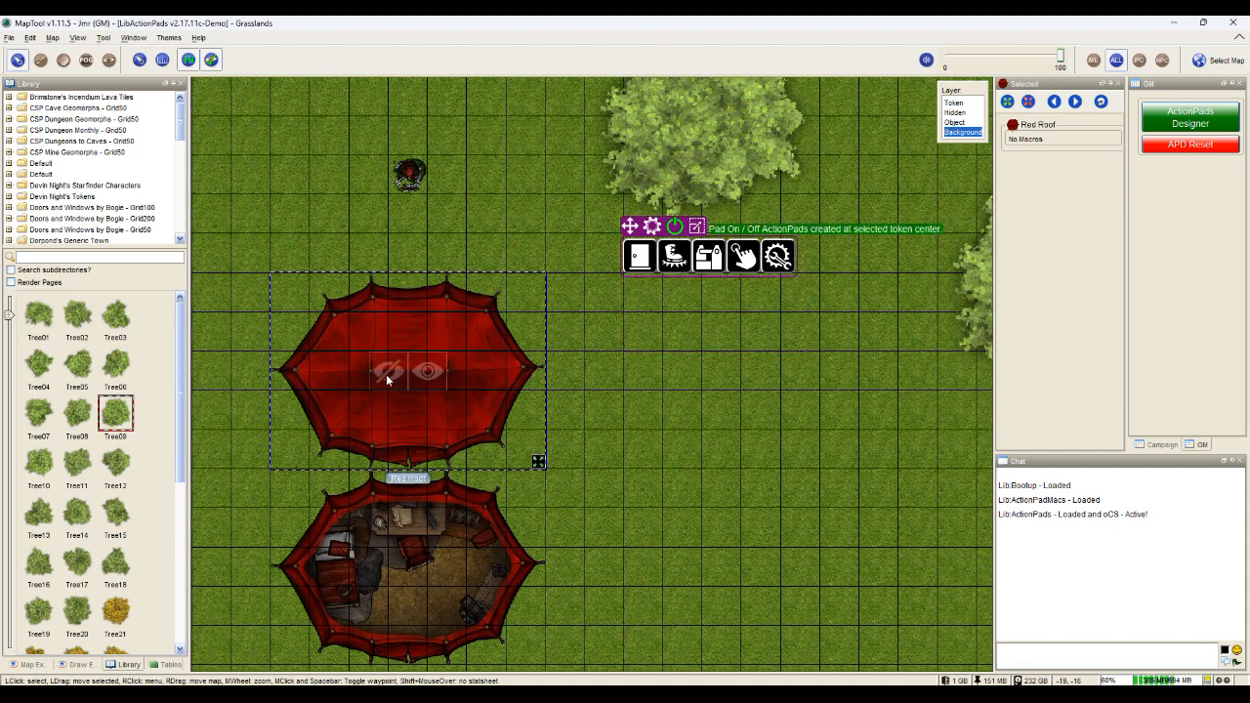
- On the Hidden layer, place the roof's on pad at its upper edge and the off pad as a wide strip just beyond it
click(954, 112)
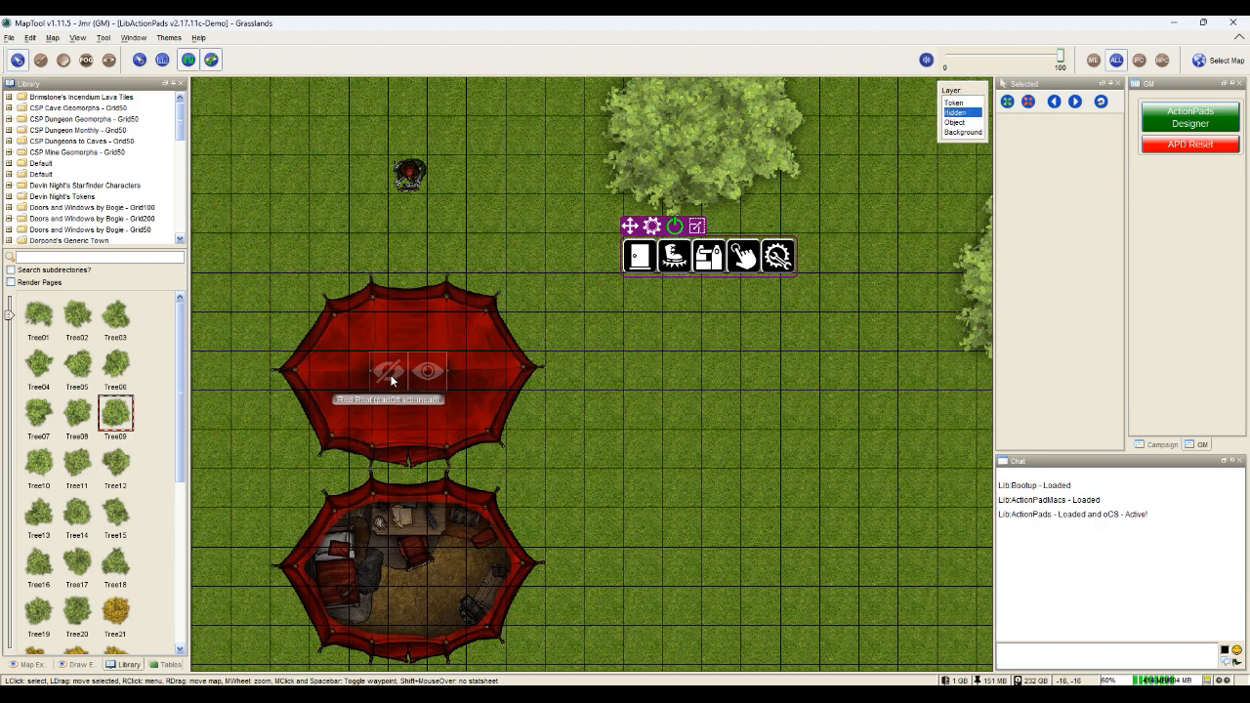
drag(389, 374, 451, 261)
drag(419, 373, 417, 297)
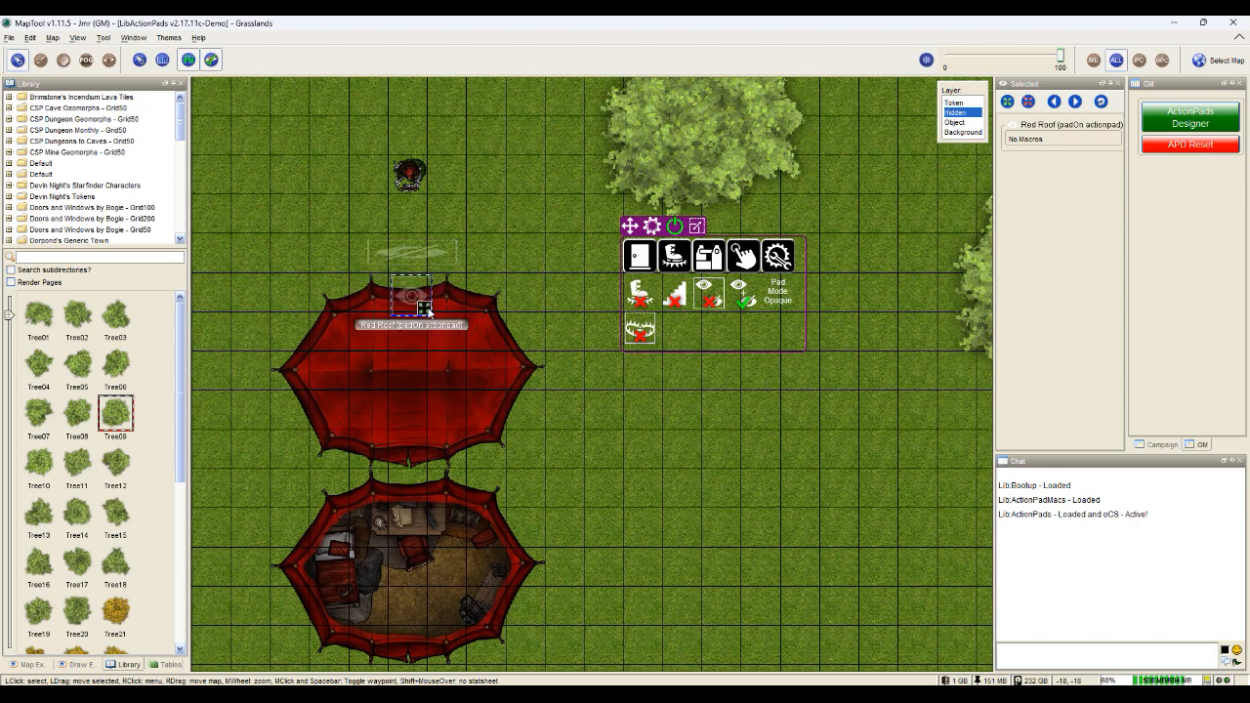
scroll(415, 295, up, 5)
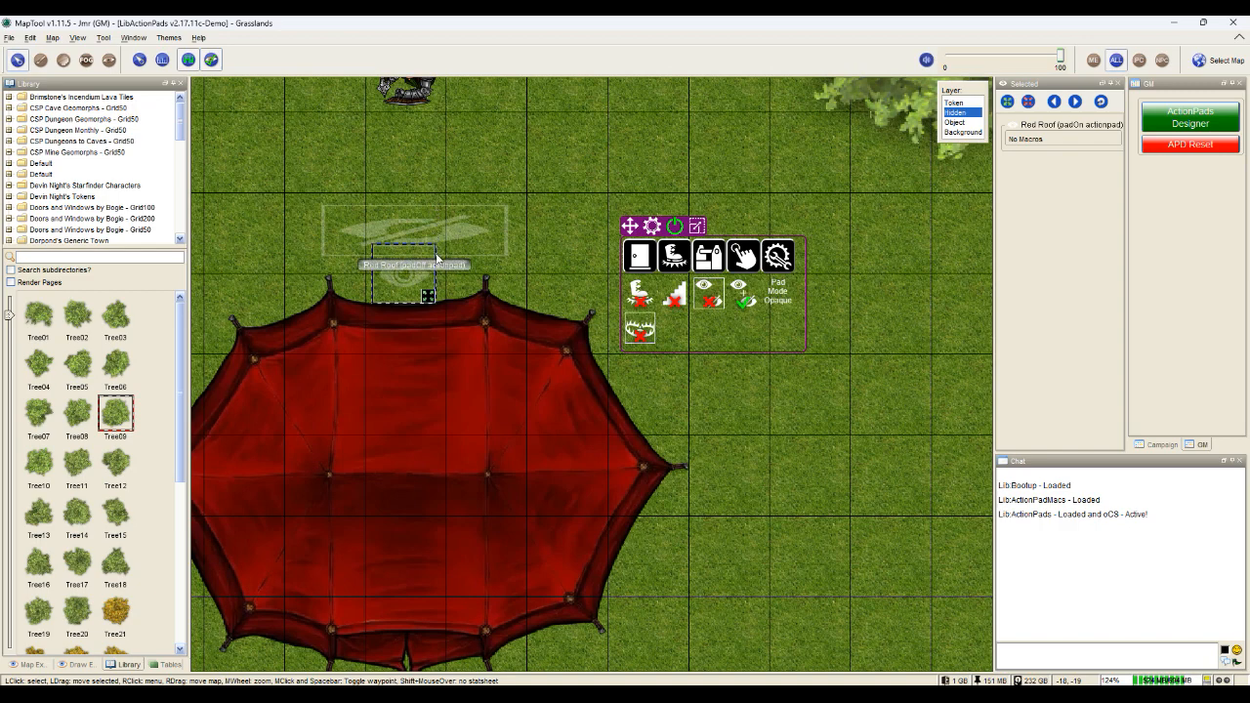
mouse_move(403, 273)
mouse_down()
mouse_move(401, 235)
mouse_move(405, 292)
mouse_up()
drag(416, 233, 415, 215)
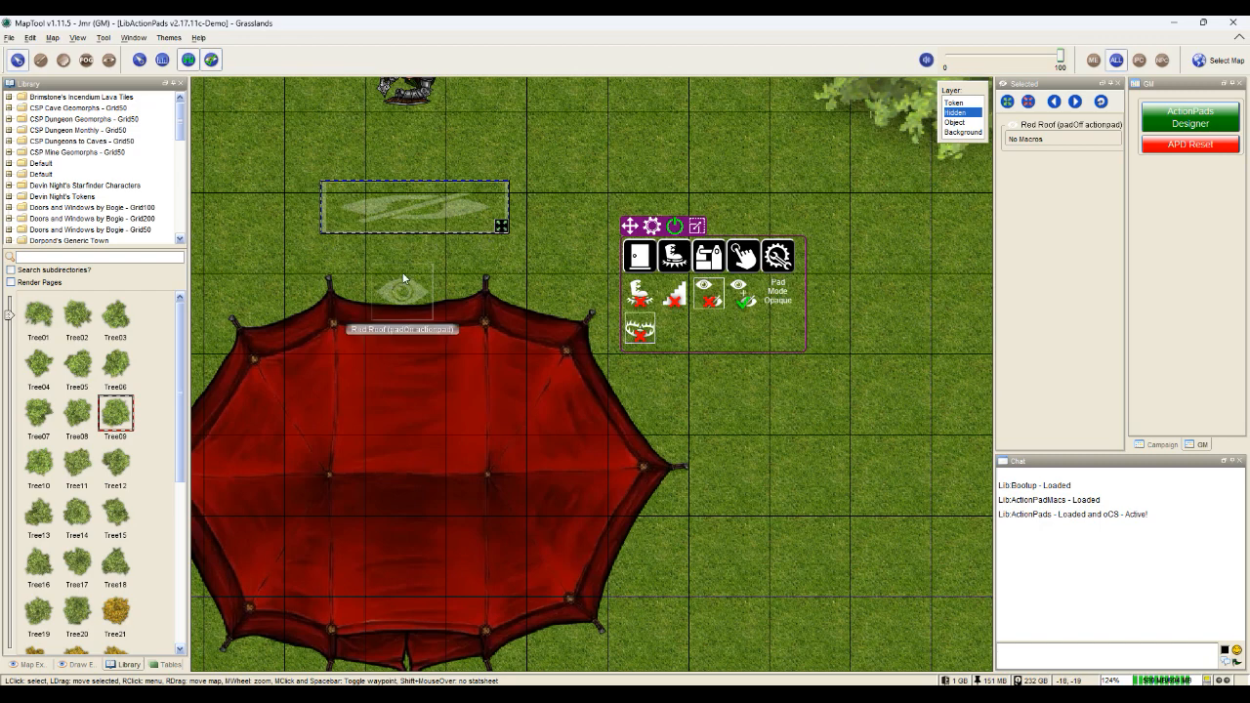
- Using the Token layer, move the Human Cleric through the roof's on pad to the tent's side, and back out over the off pad
scroll(597, 246, down, 5)
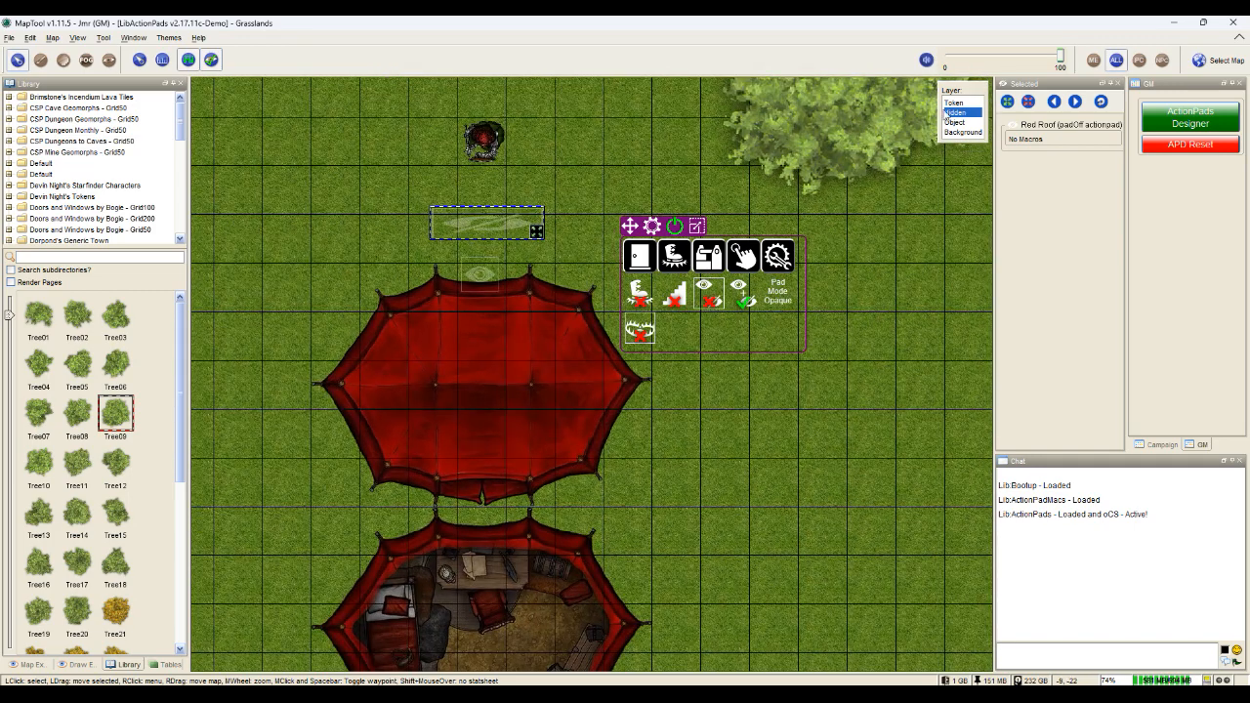
click(953, 102)
drag(480, 154, 239, 336)
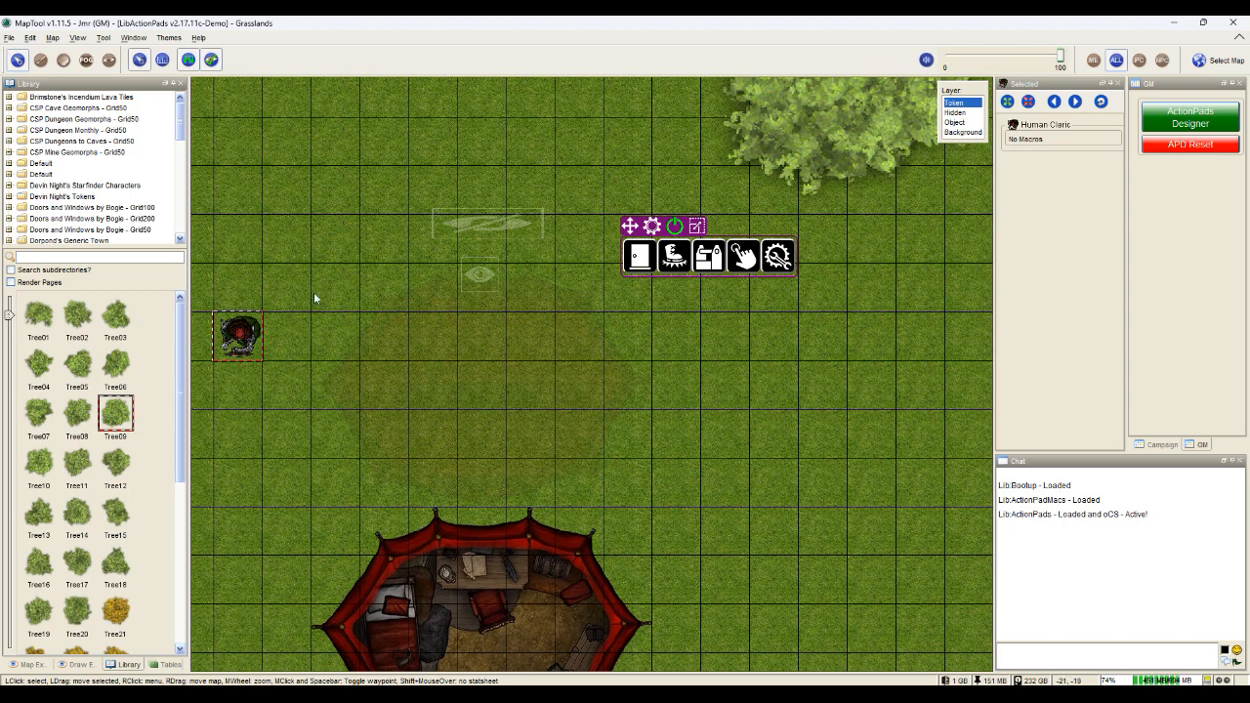
drag(242, 342, 497, 172)
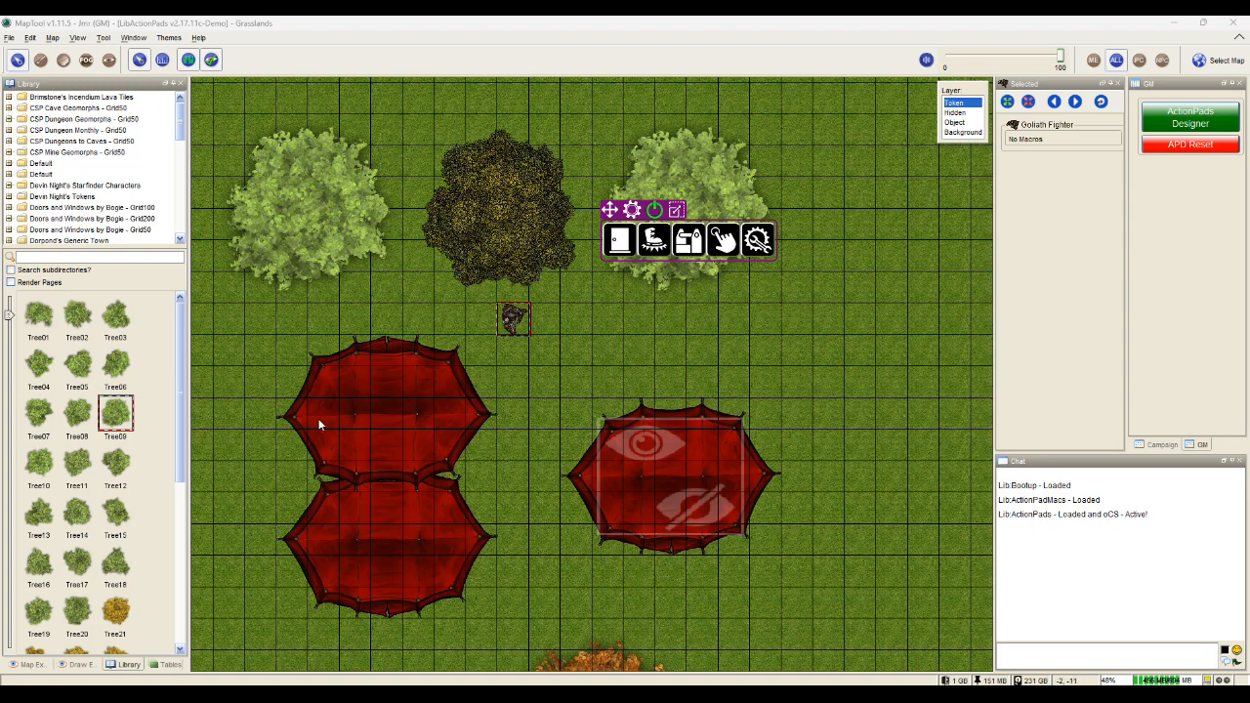
- Create one free-size toggle-visibility pad for the two joined red roofs and enlarge it on the Hidden layer to span both roofs
click(108, 60)
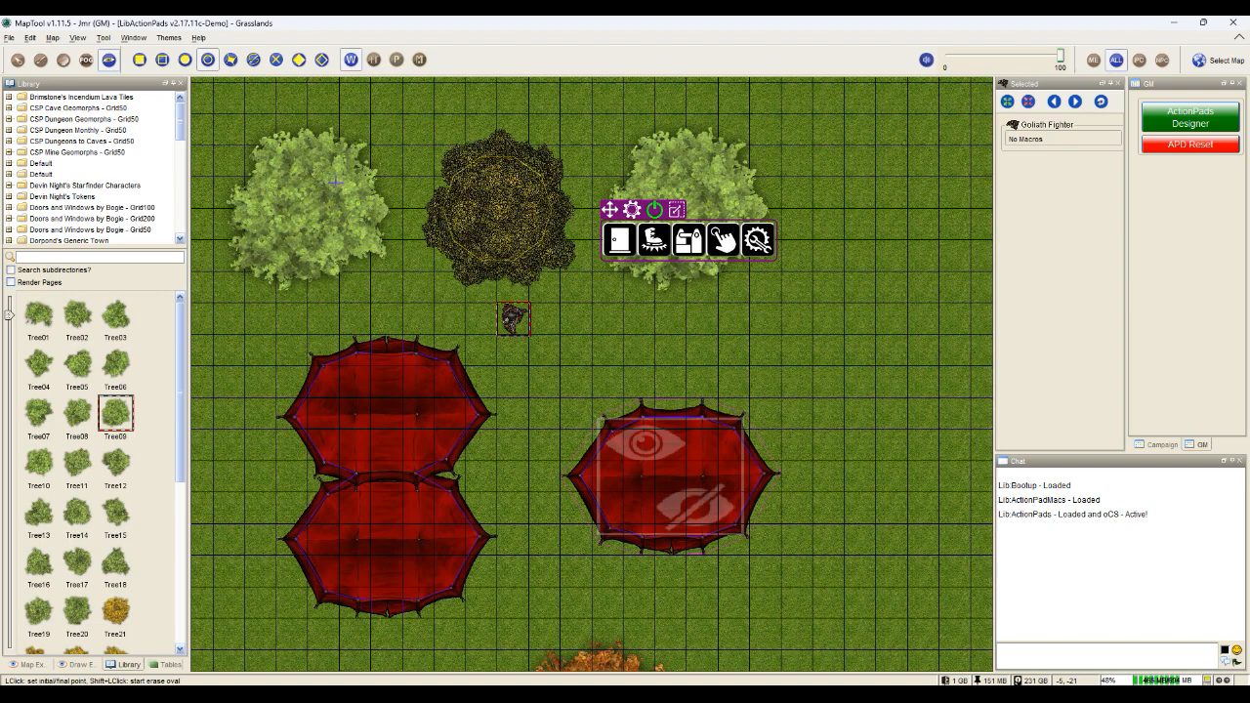
click(17, 60)
click(963, 131)
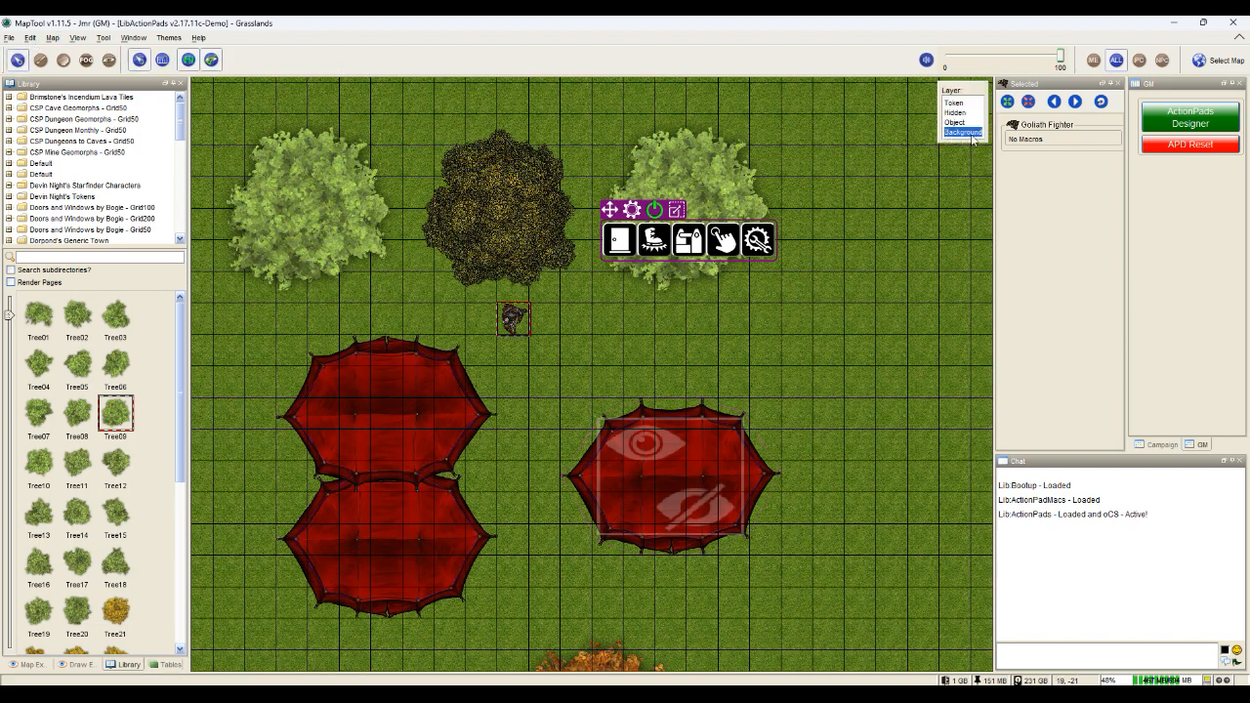
click(404, 386)
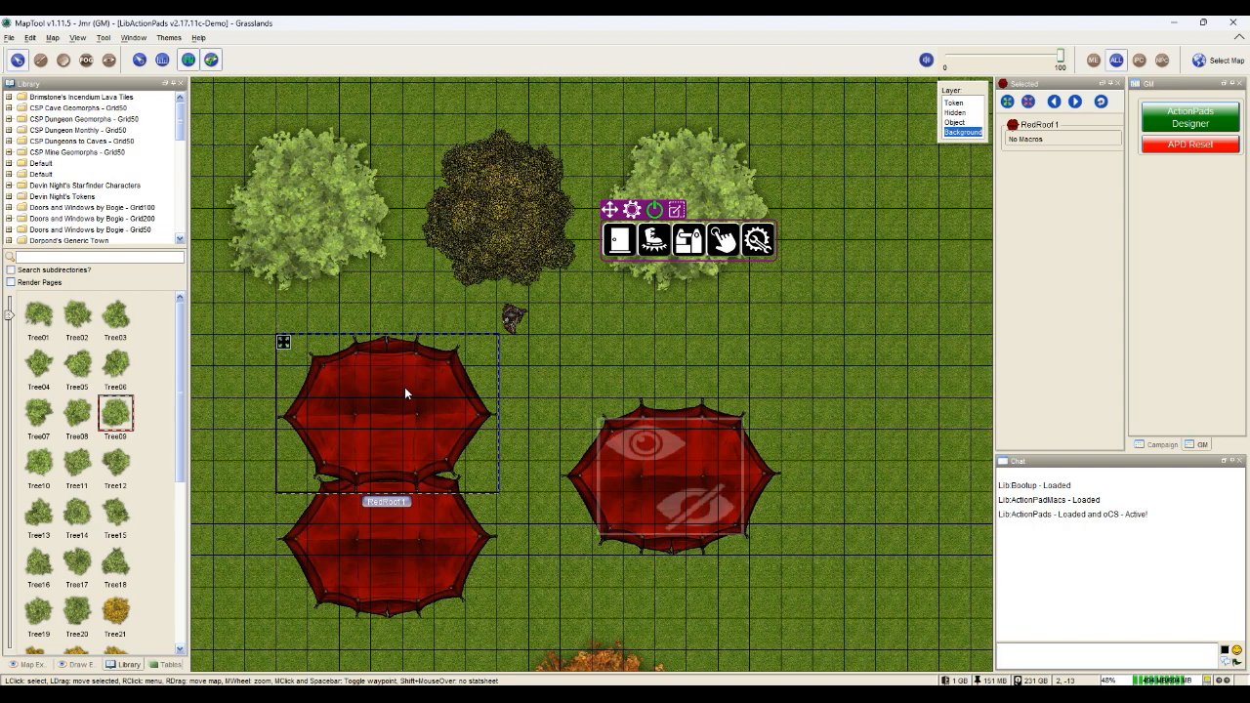
shift+click(402, 527)
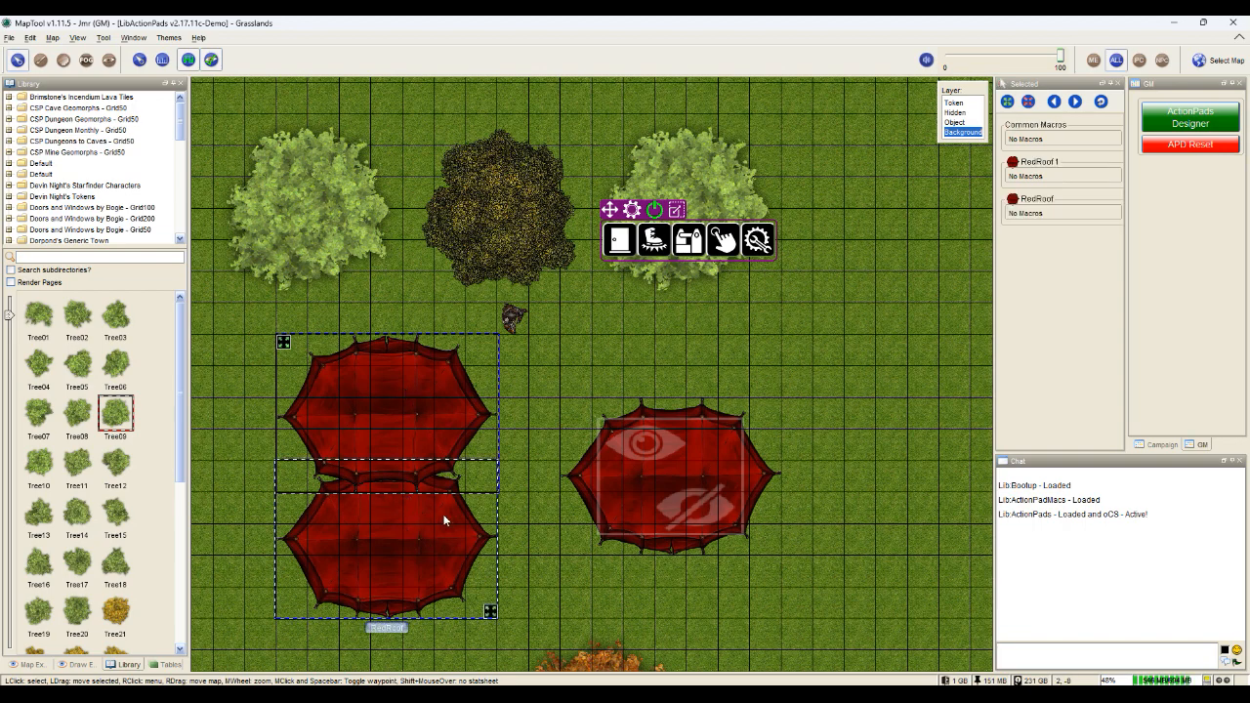
click(663, 250)
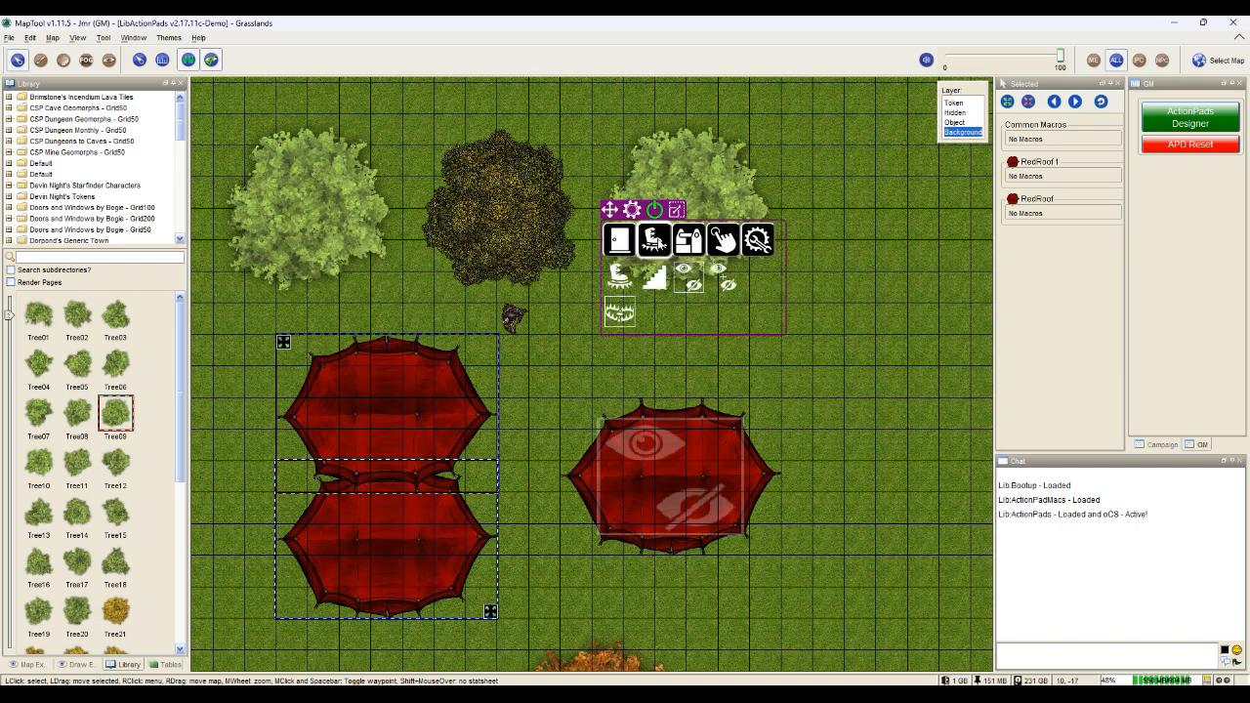
click(692, 285)
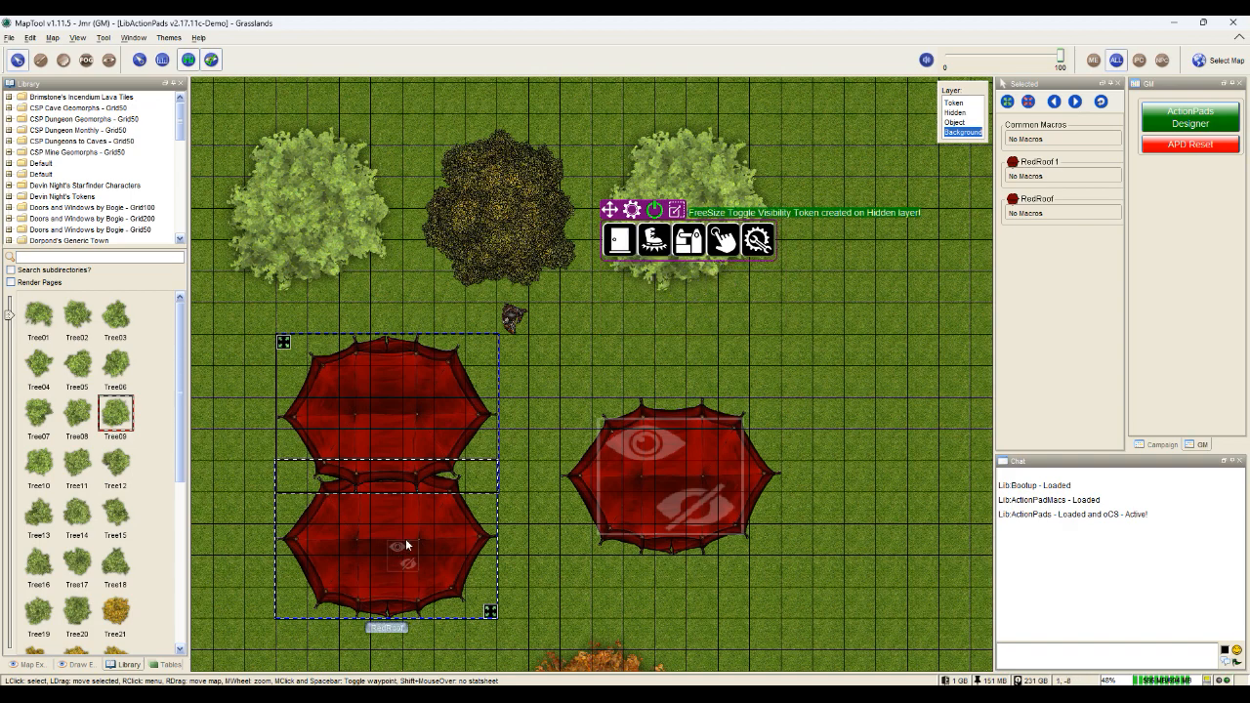
click(956, 113)
drag(411, 565, 444, 611)
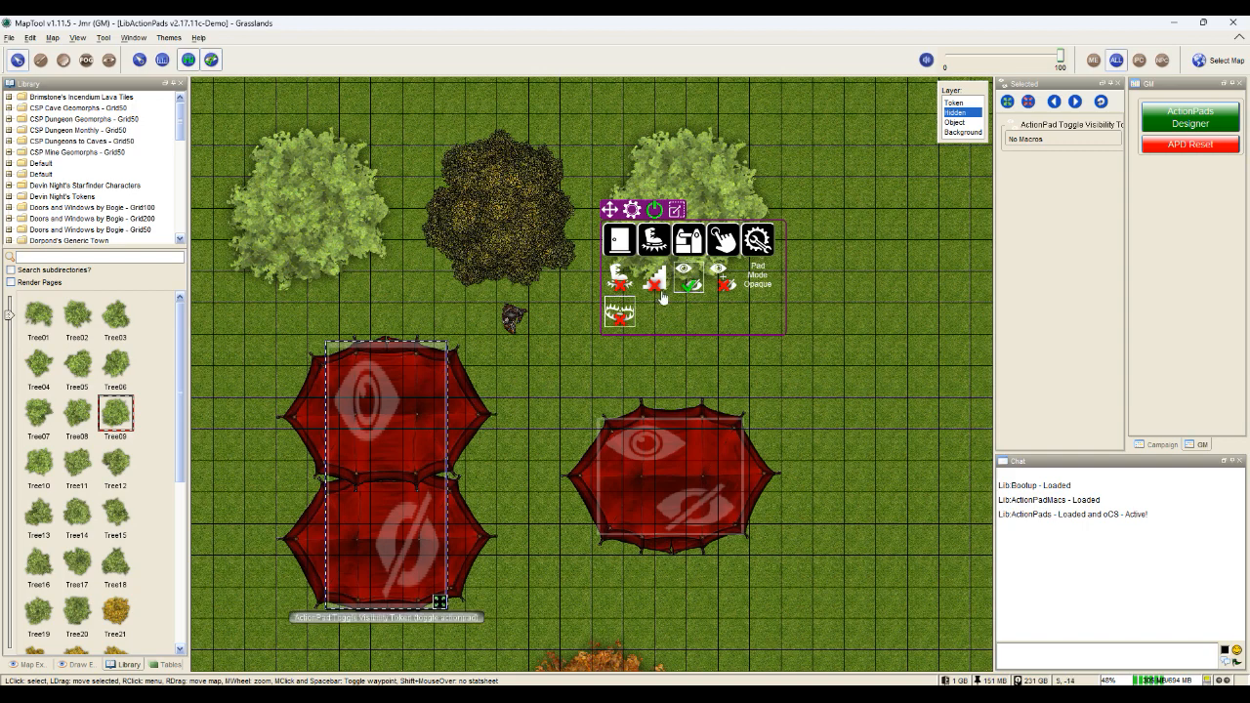
- Using the Token layer, move the Goliath Fighter onto the toggle pad inside the upper joined tent and back outside
click(958, 103)
click(513, 317)
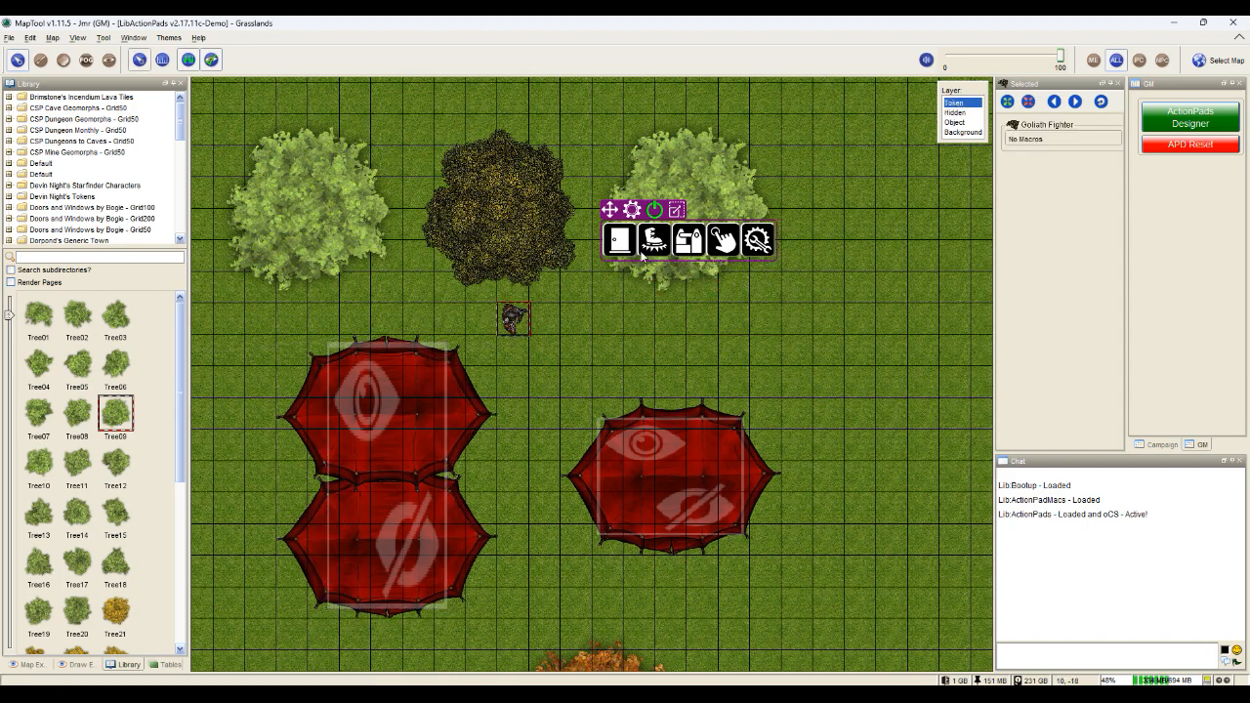
drag(480, 348, 435, 429)
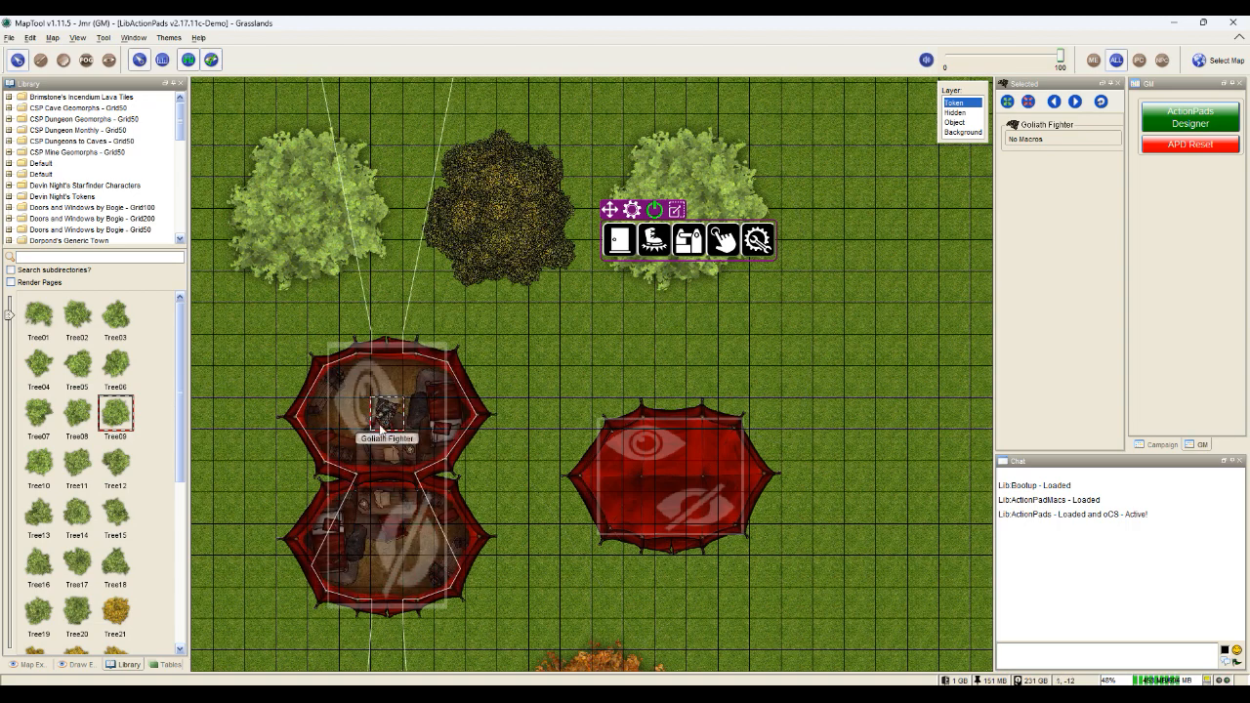
drag(382, 412, 548, 428)
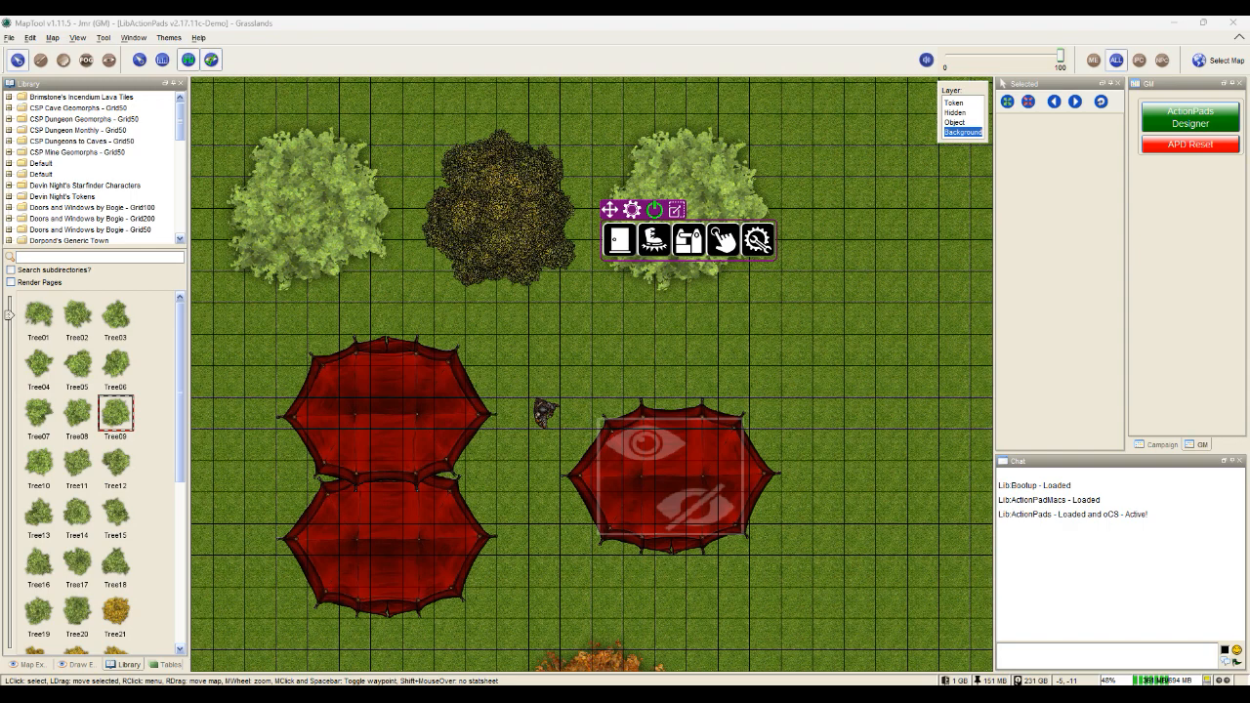
- Select both joined red roofs on the Background layer and create a pair of on/off visibility pads for them
click(396, 420)
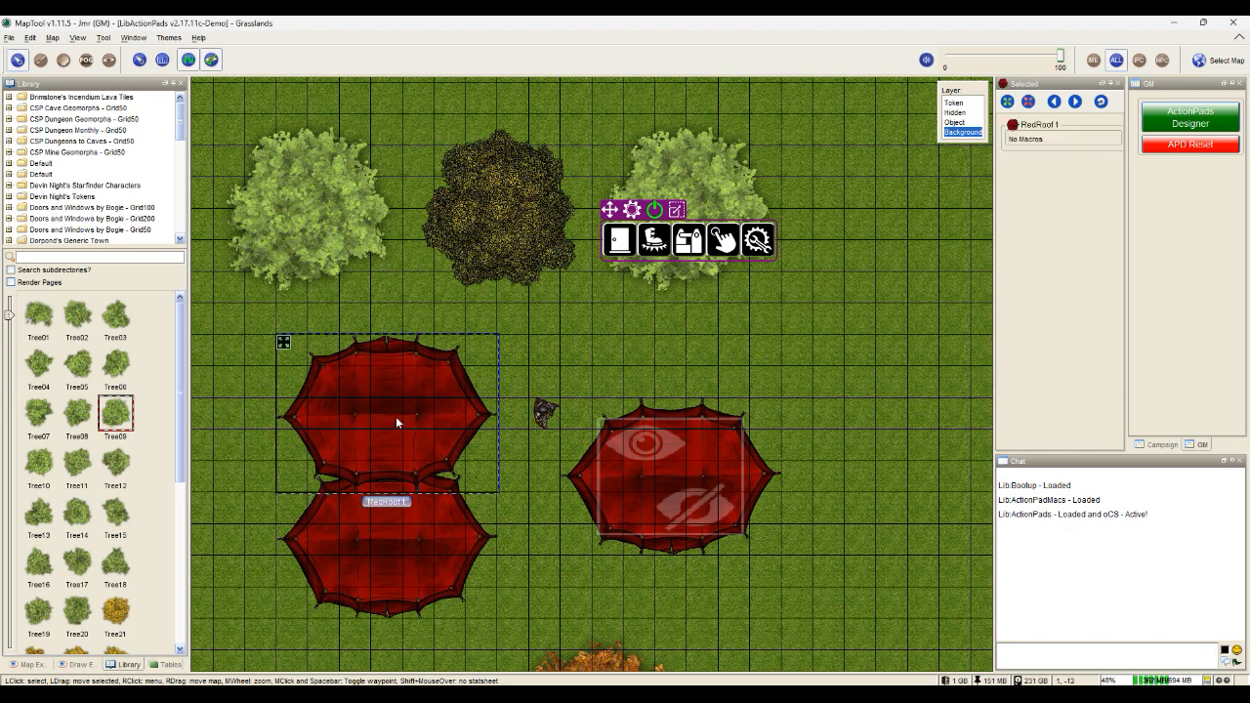
shift+click(378, 542)
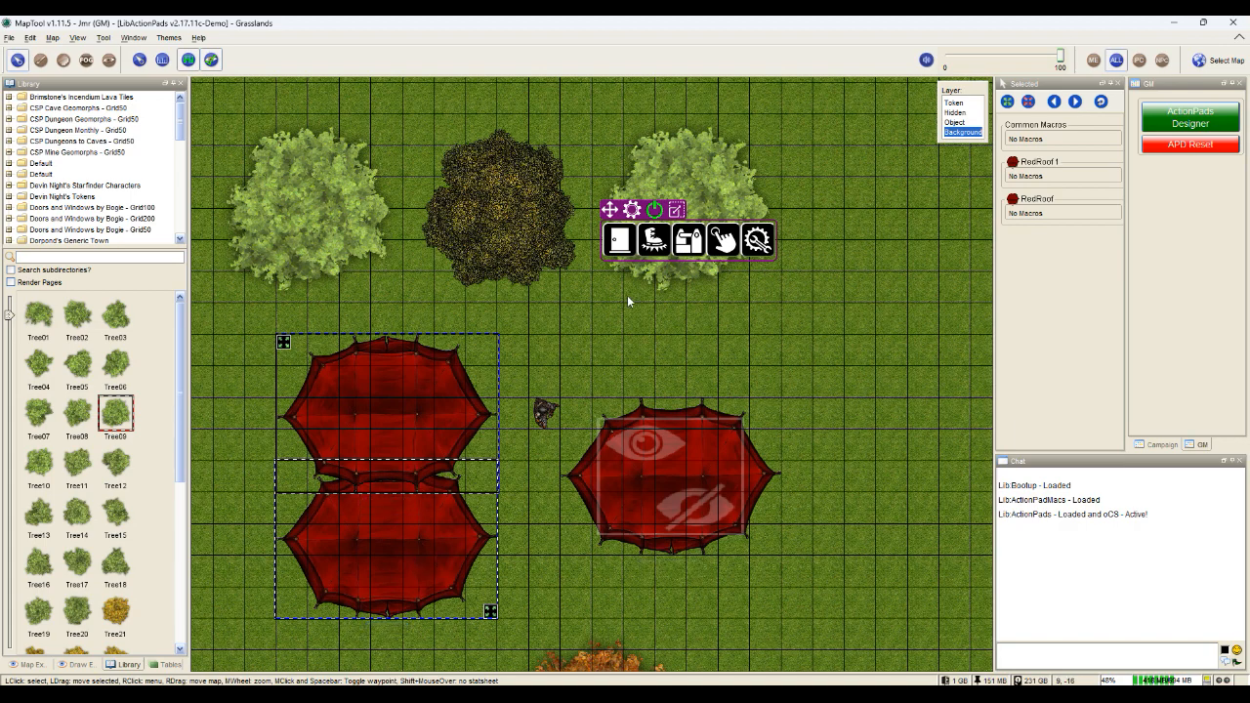
click(656, 242)
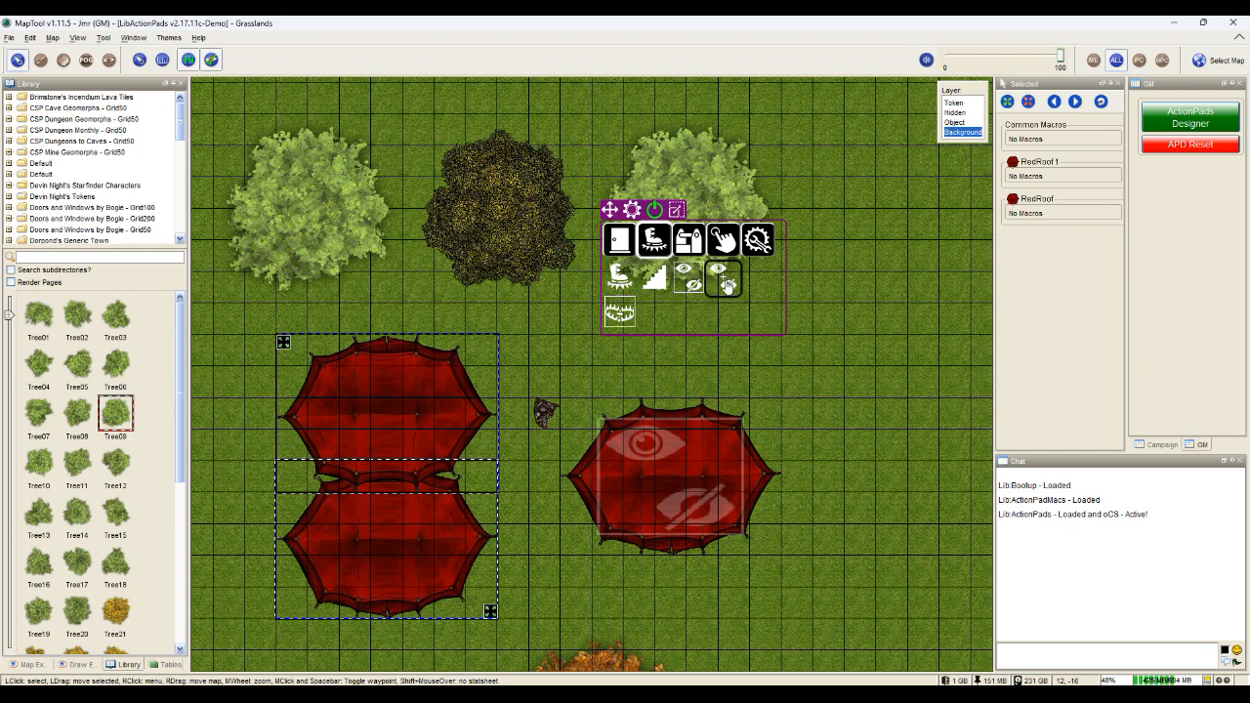
click(724, 281)
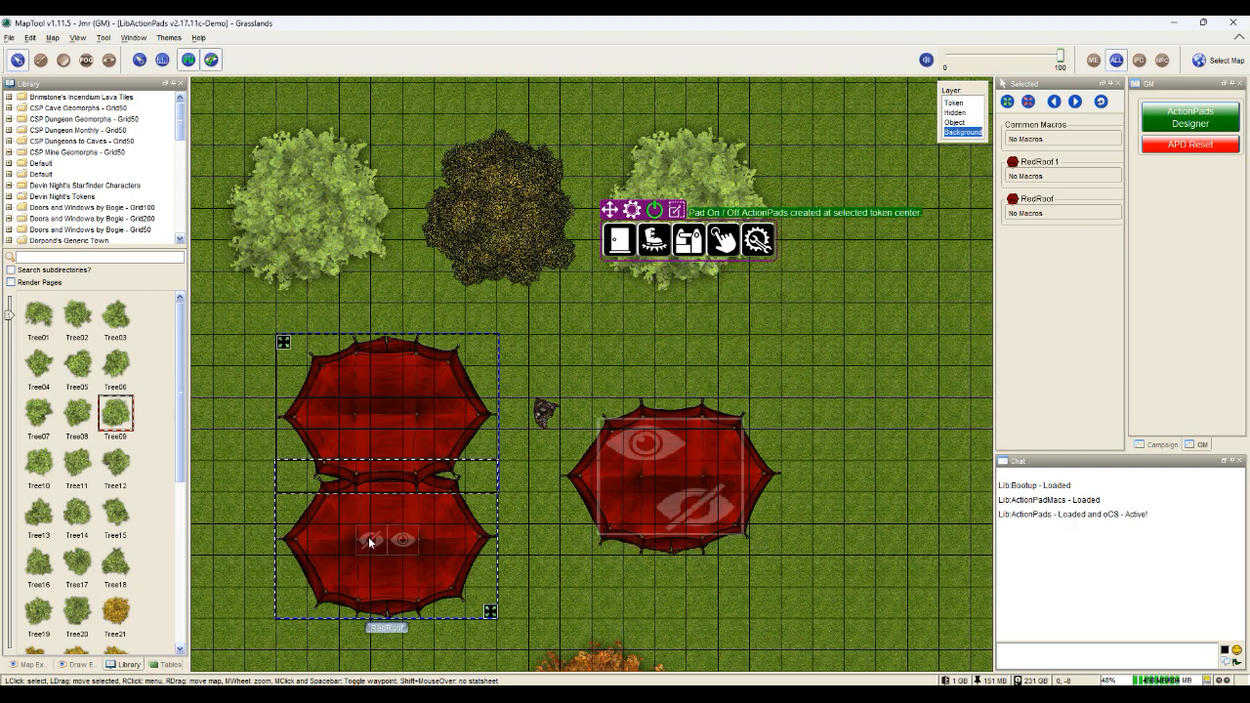
- On the Hidden layer, place the off pad as a wide strip beyond the joined roofs' upper edge and the on pad just inside it
click(960, 115)
drag(382, 542, 427, 332)
drag(395, 541, 392, 357)
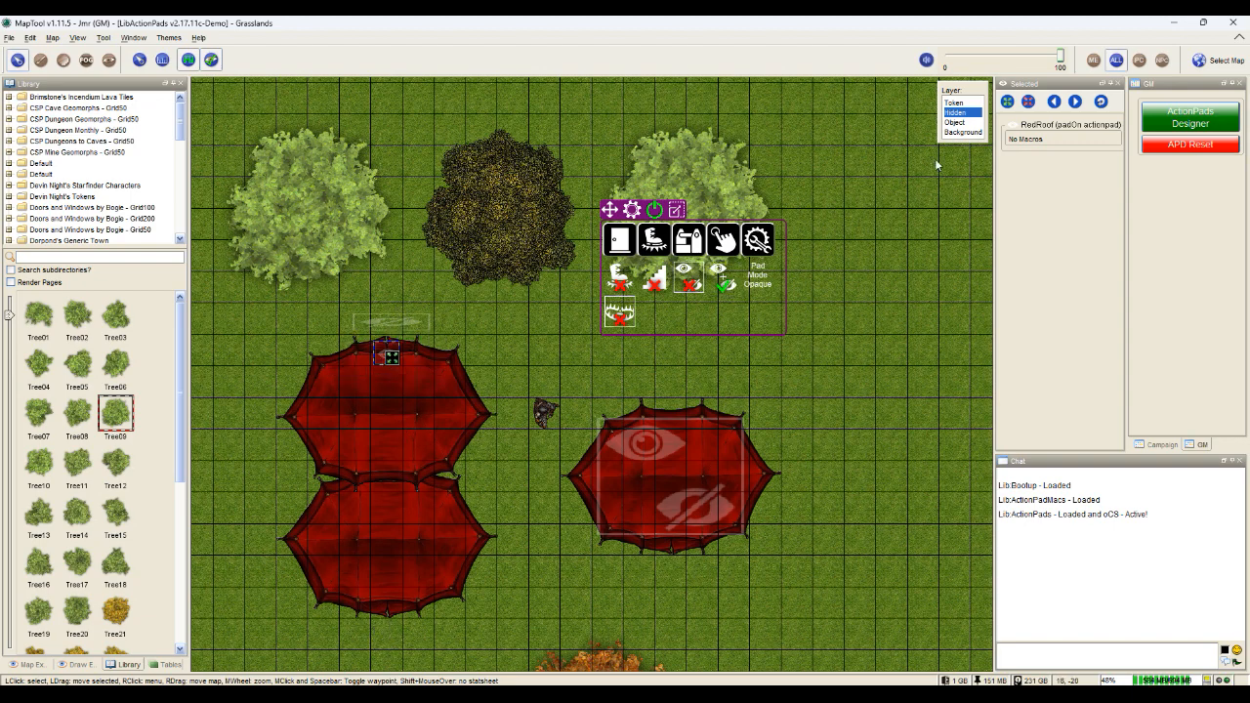
- Select both joined roofs on the Background layer again and create a second pair of on/off visibility pads
click(961, 132)
click(382, 459)
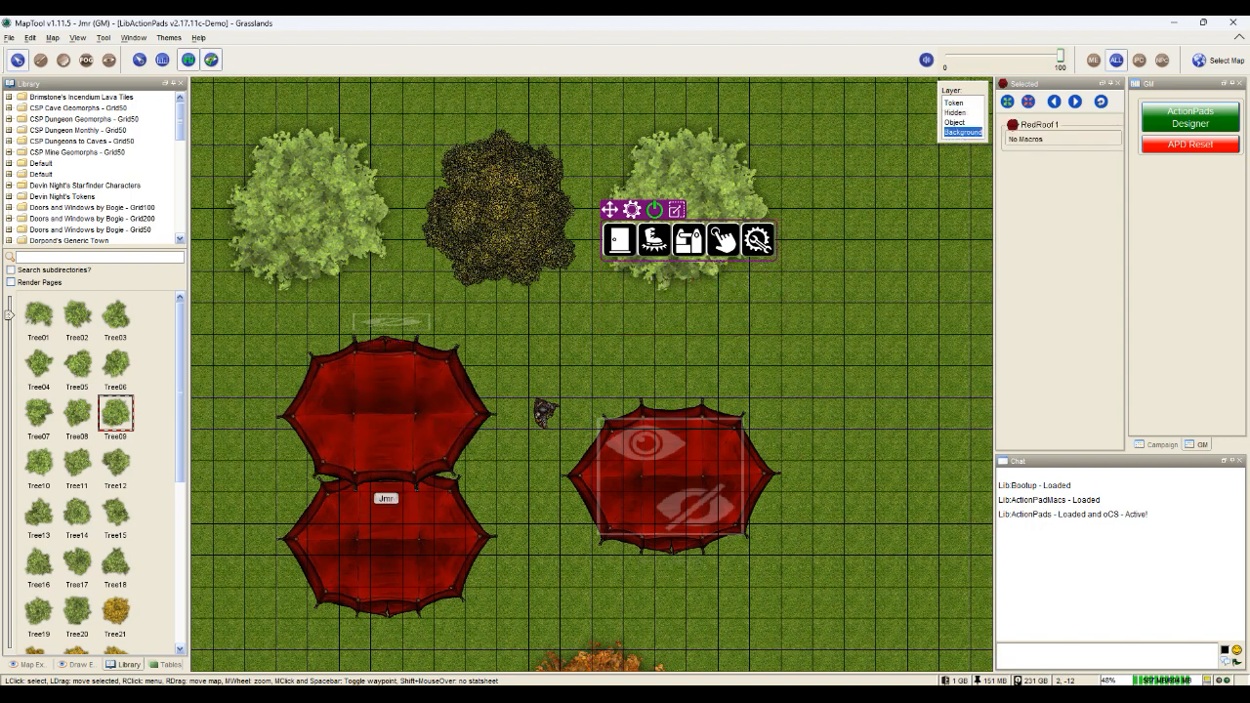
shift+click(386, 546)
click(653, 239)
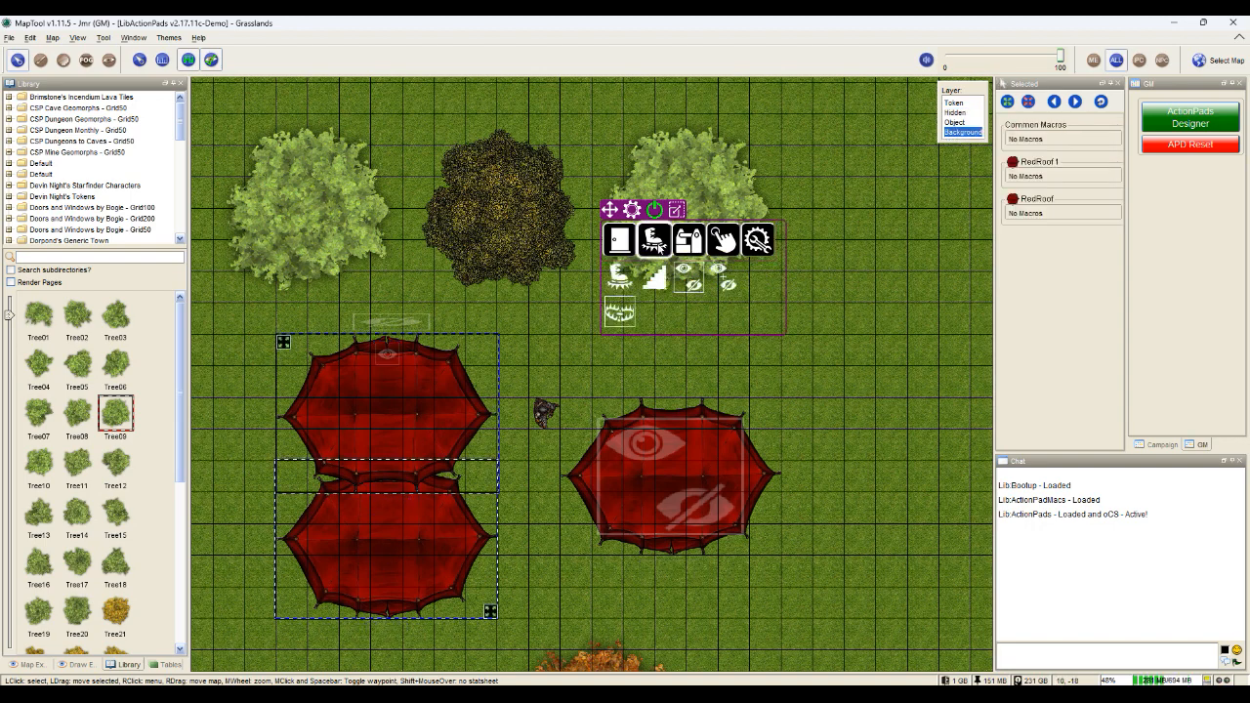
click(723, 282)
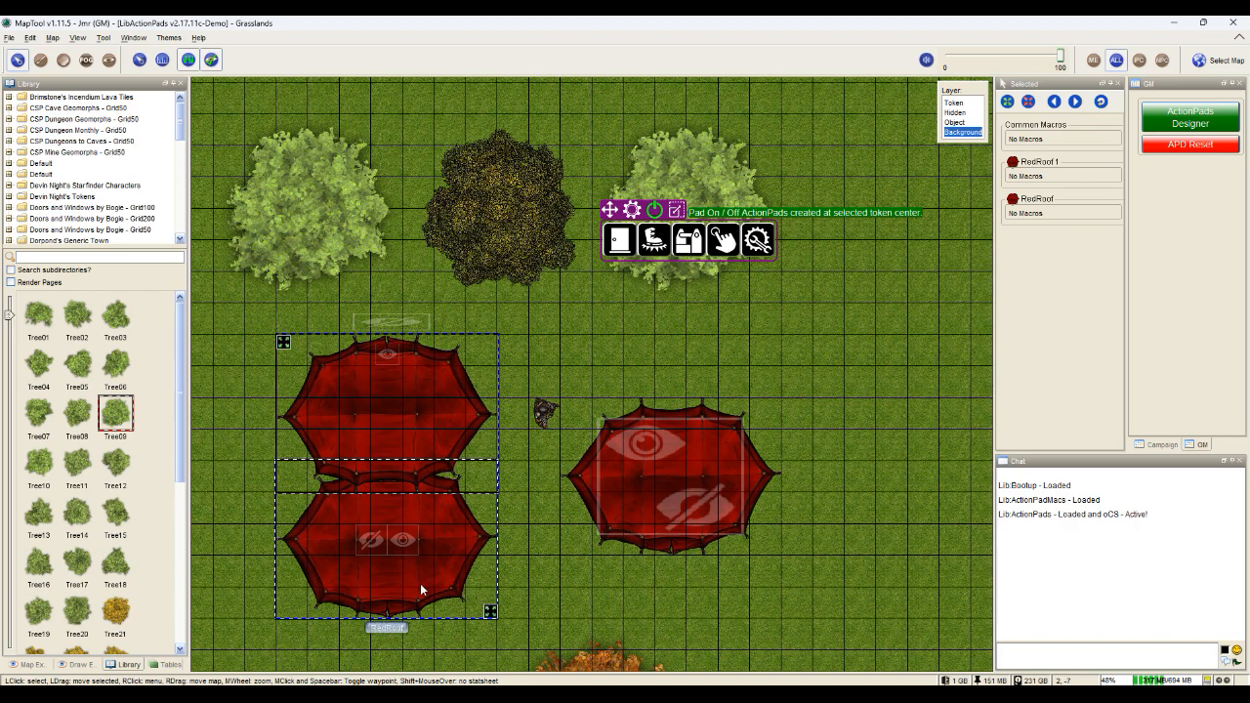
- On the Hidden layer, place the second off pad as a wide strip beyond the joined roofs' lower edge and its on pad at that edge
click(370, 542)
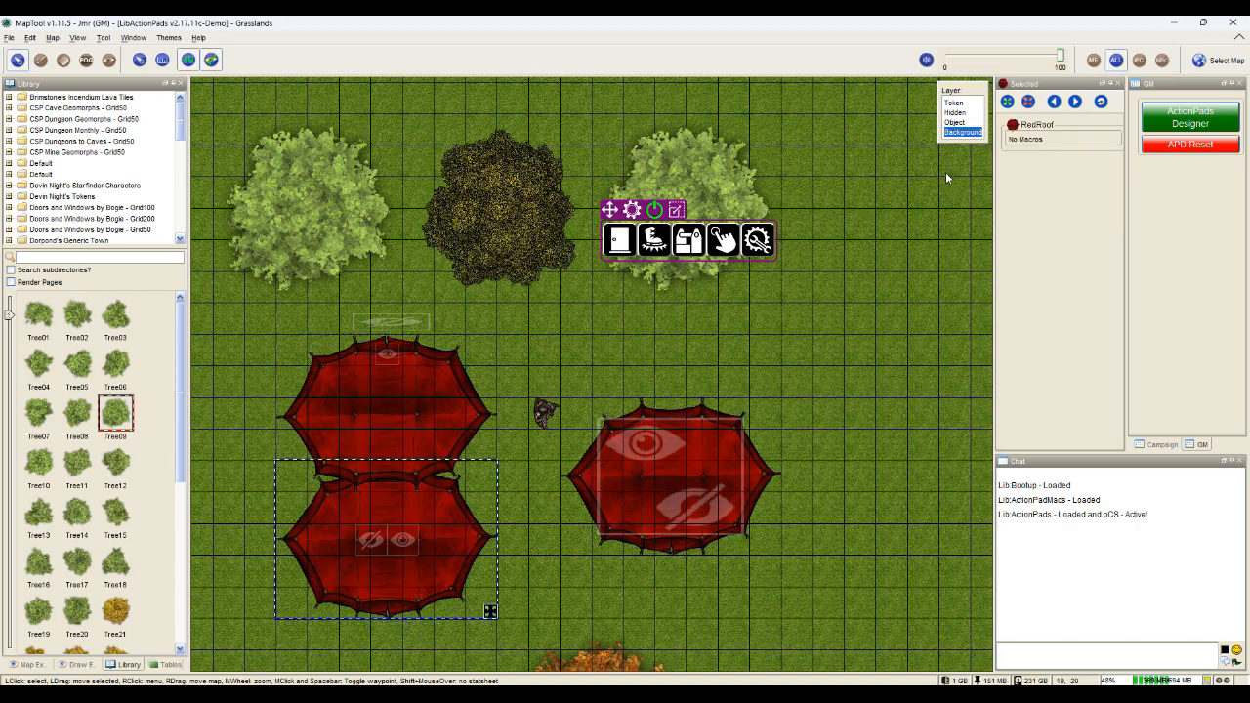
click(954, 113)
mouse_move(378, 540)
mouse_down()
mouse_move(363, 642)
mouse_move(422, 642)
mouse_up()
drag(403, 540, 384, 608)
click(491, 451)
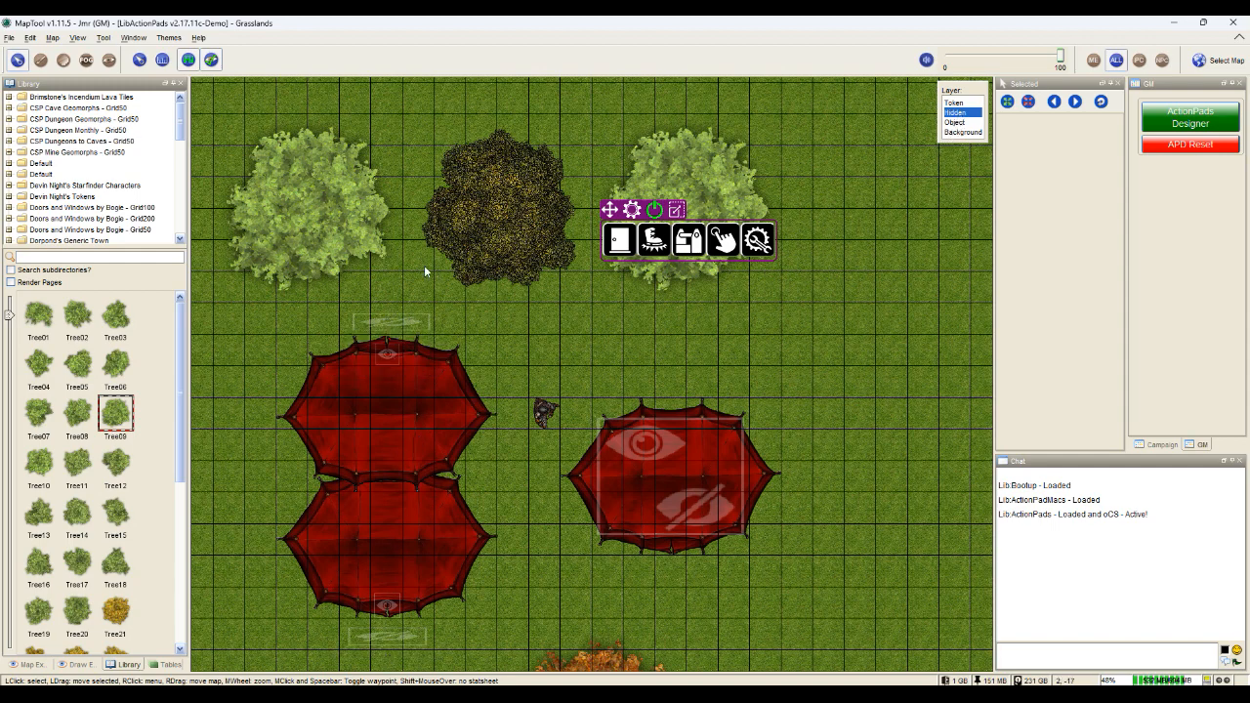
- Select all four on/off pads of the joined roofs and link them together
drag(418, 267, 349, 678)
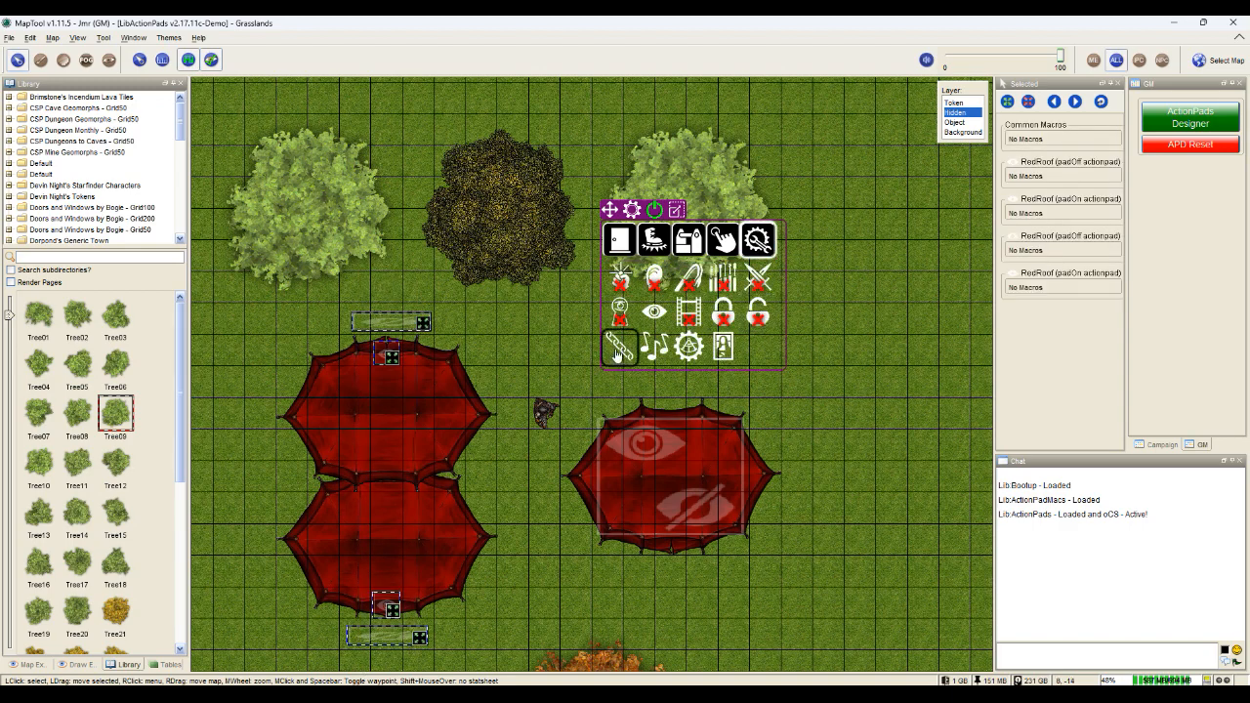
click(511, 352)
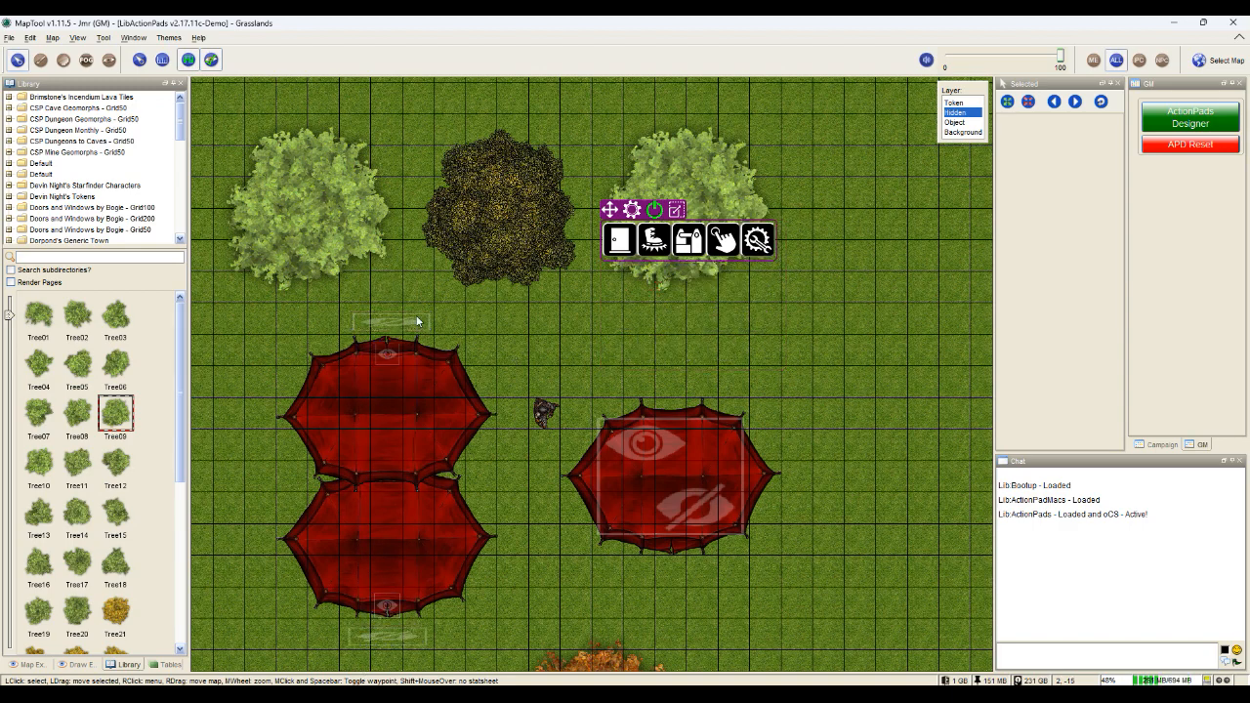
- On the Token layer, move the Goliath Fighter into the upper joined tent and back out to test the linked on/off pads
click(954, 103)
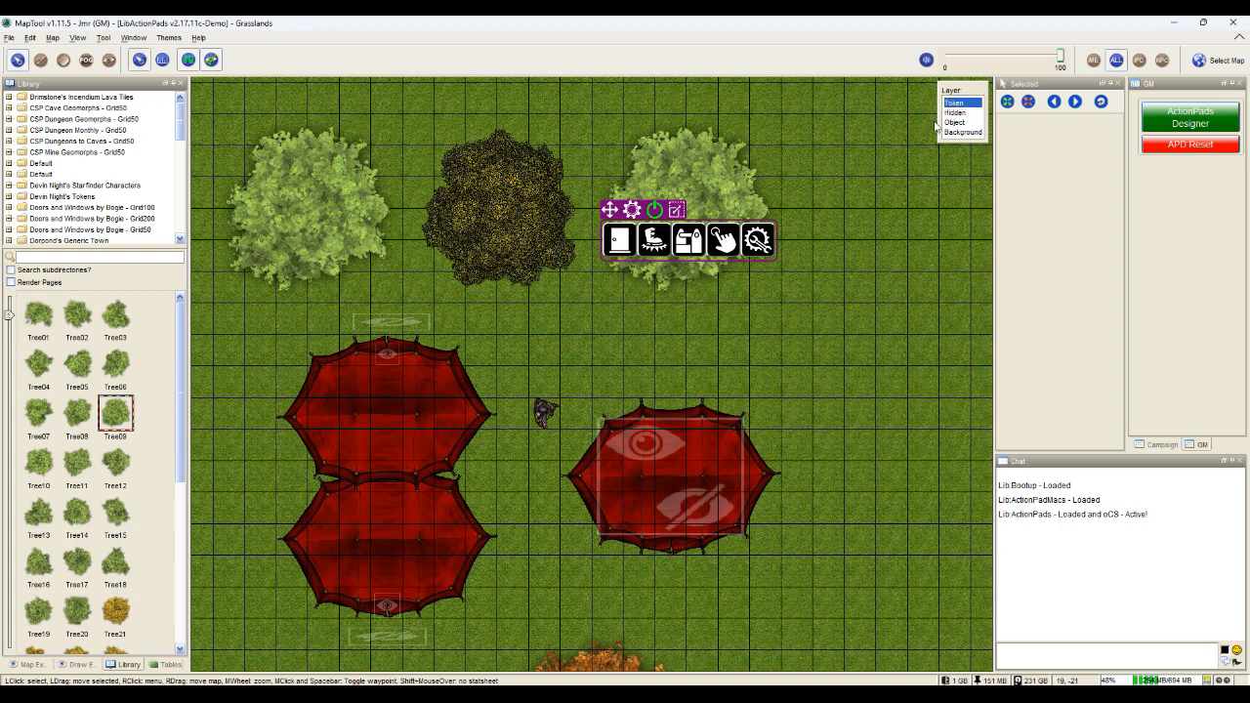
drag(550, 408, 411, 389)
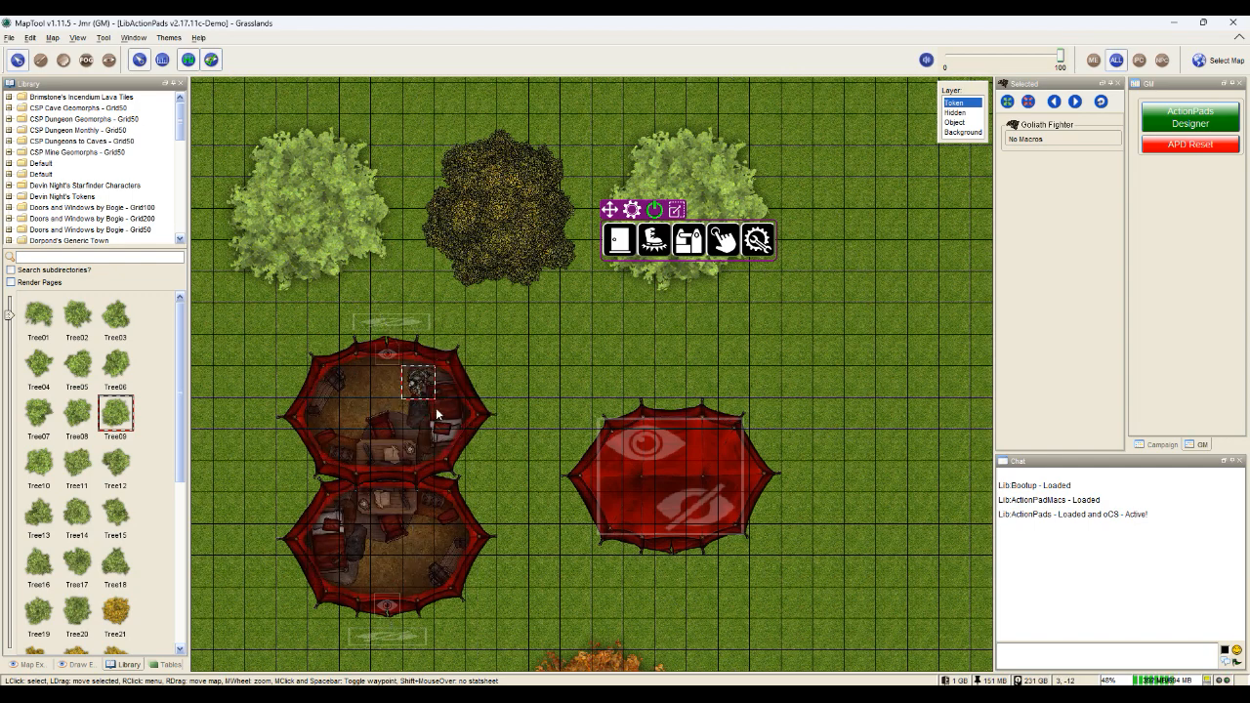
drag(419, 383, 546, 446)
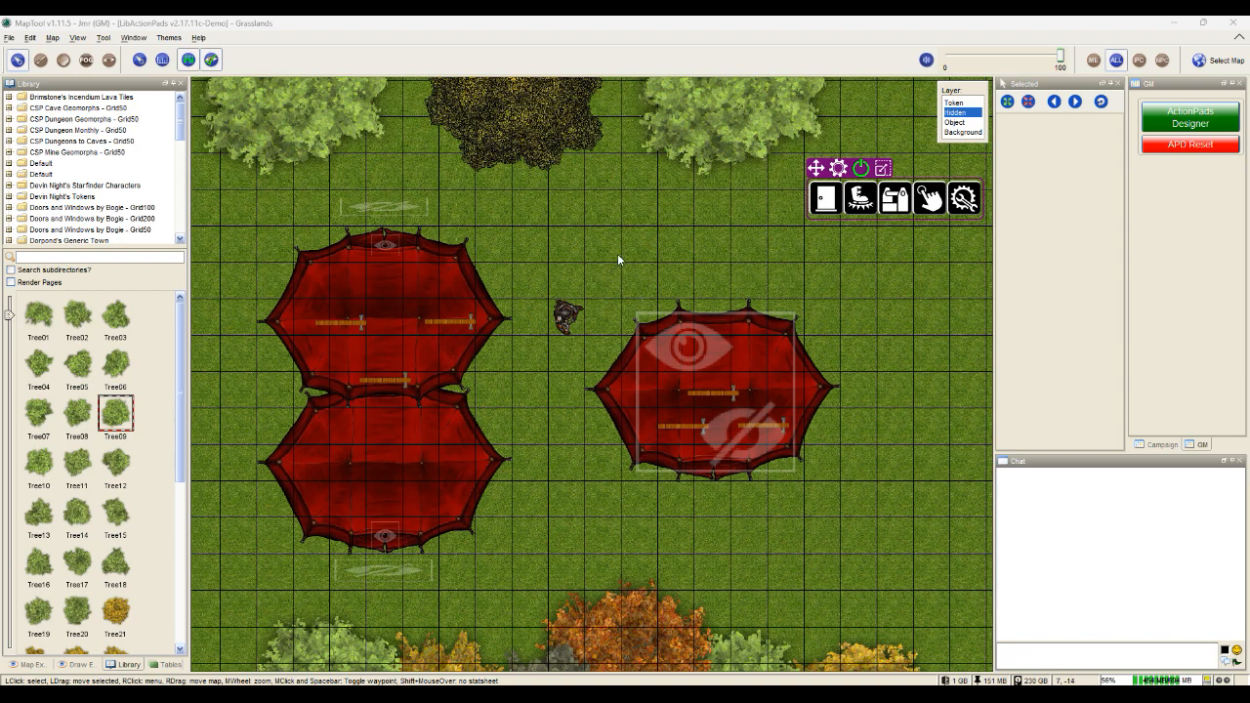
- Assign the three wooden doors on the upper joined roof, from the Object layer, as tokens hidden by that roof's upper on pad
click(391, 250)
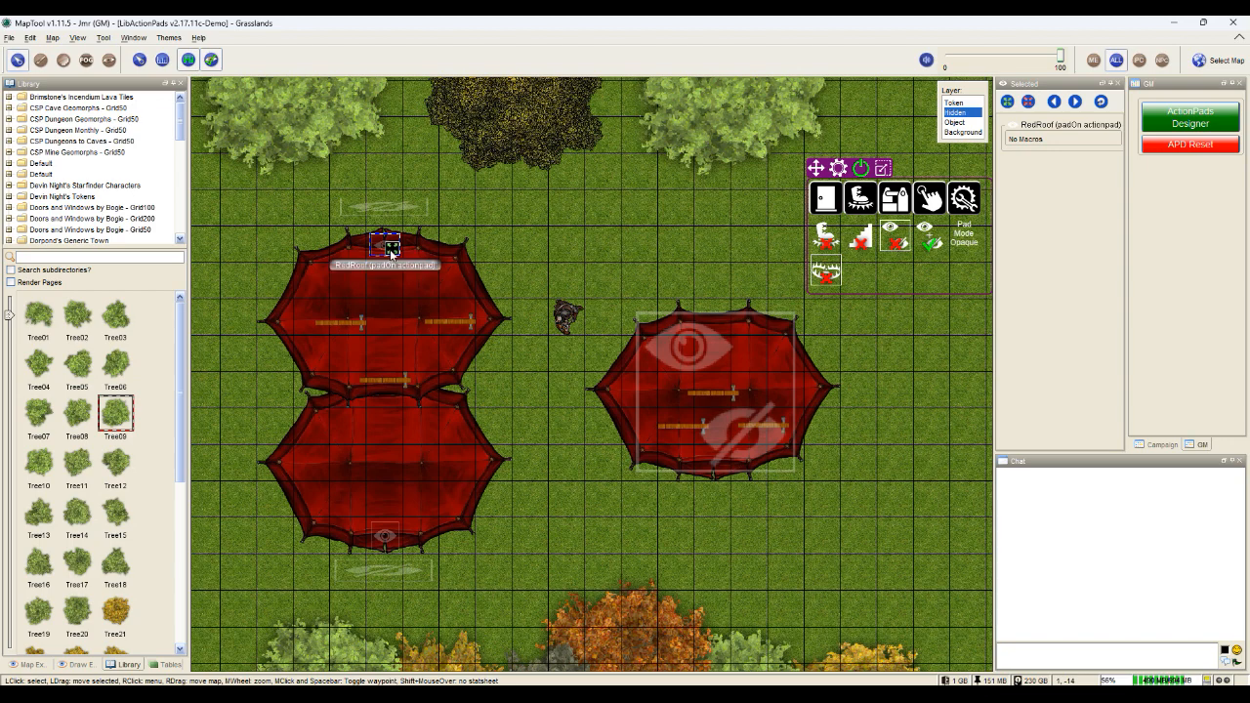
click(962, 199)
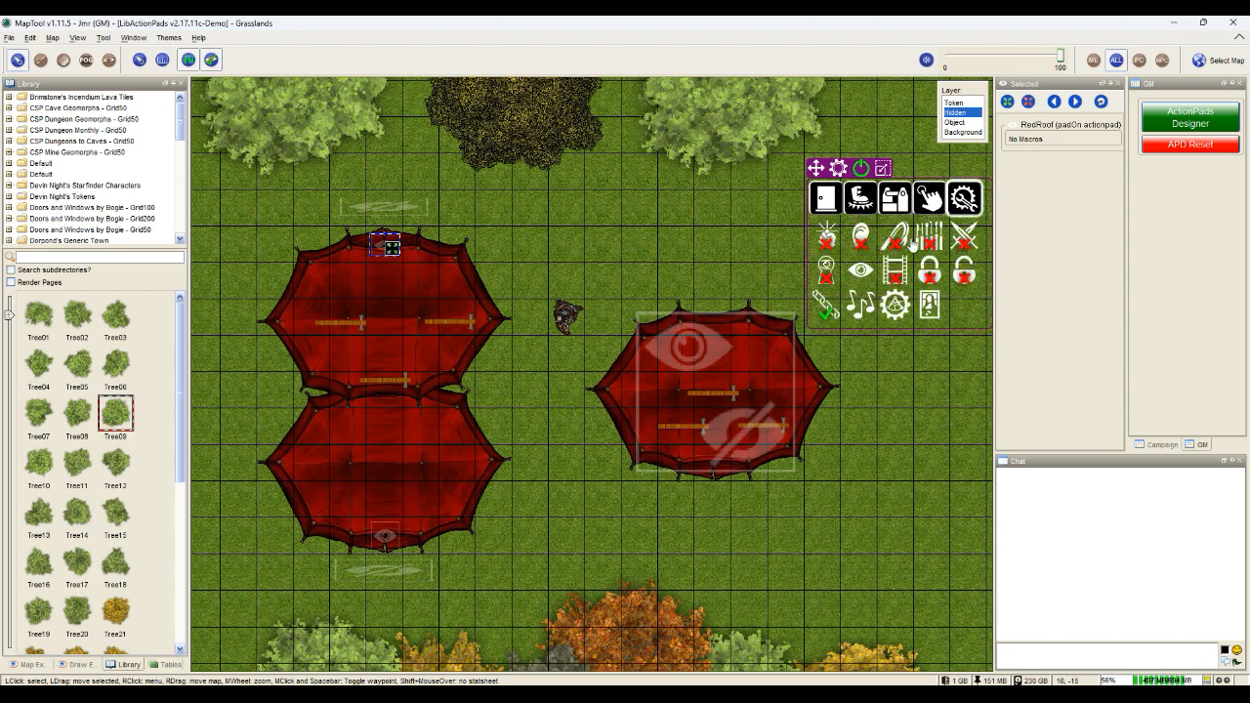
click(859, 274)
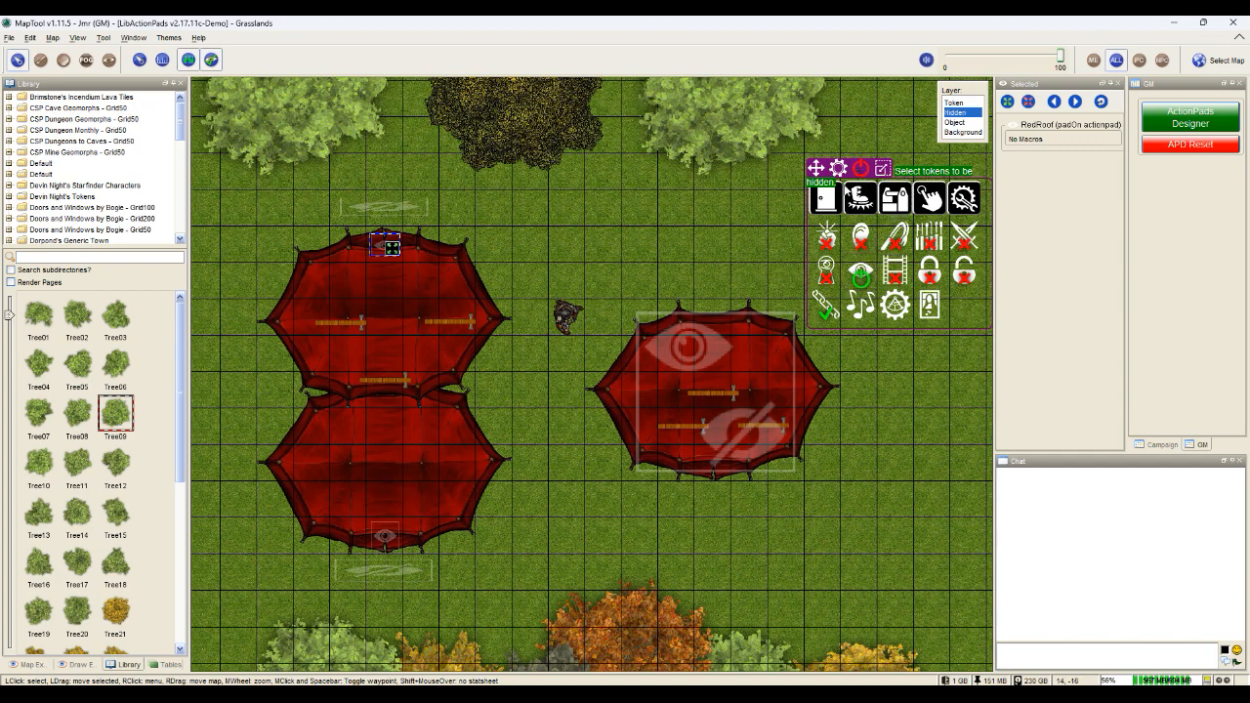
click(954, 122)
click(351, 325)
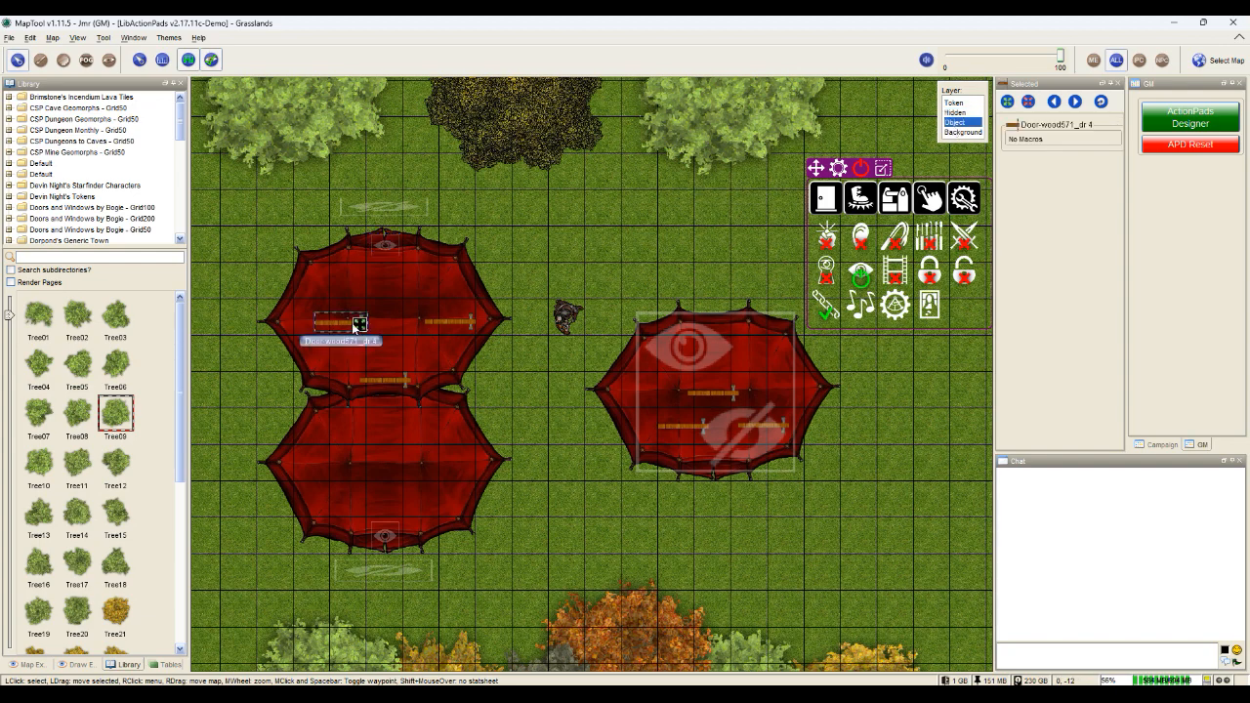
shift+click(423, 325)
shift+click(386, 386)
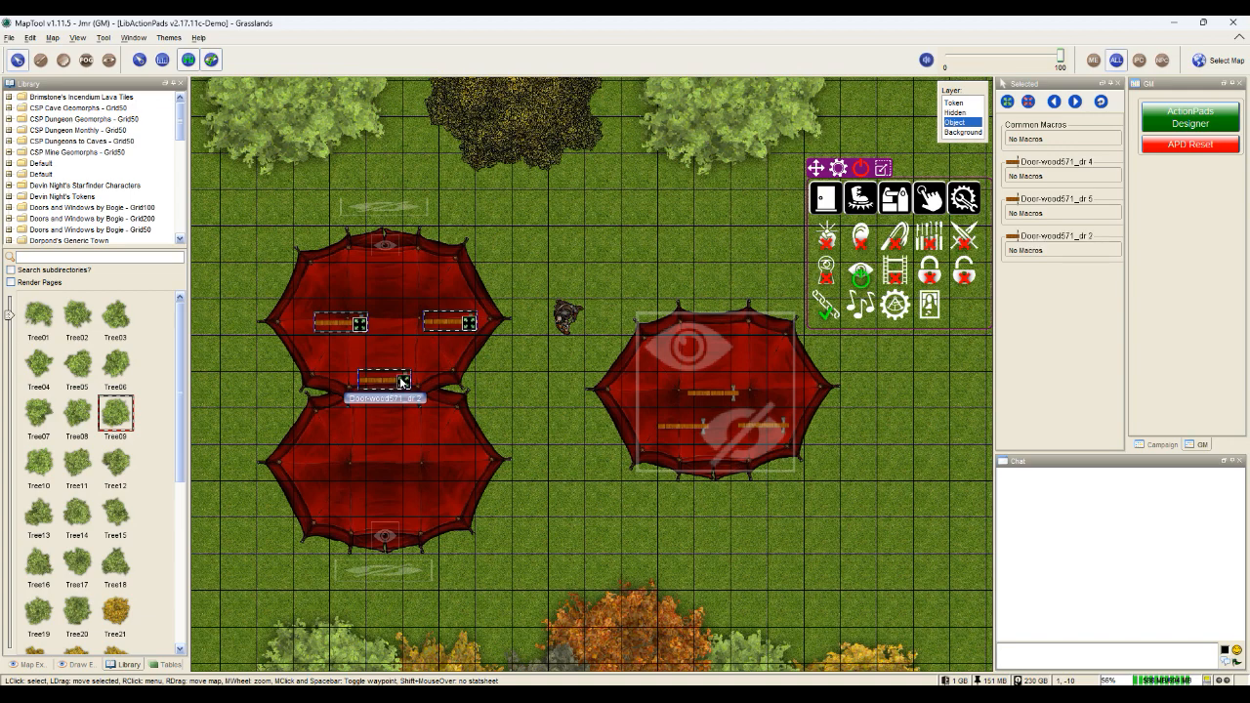
click(861, 276)
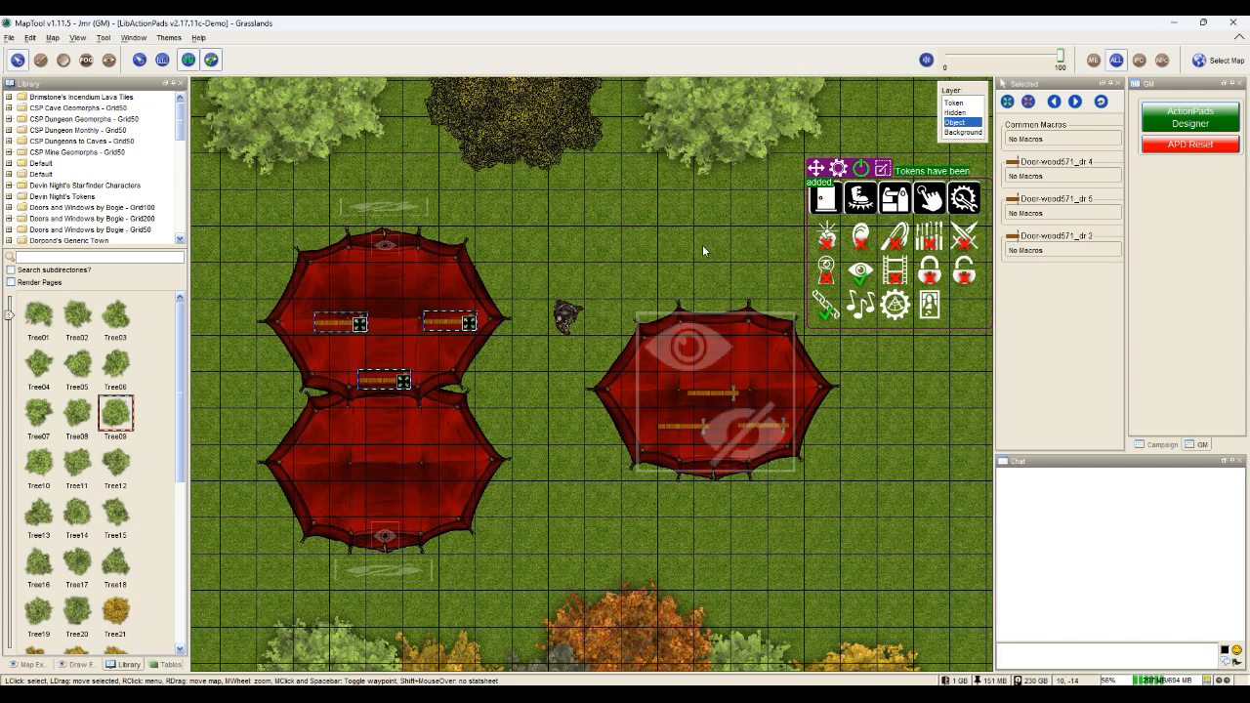
- Assign the three wooden doors on the single tent, from the Object layer, as tokens hidden by that tent's toggle visibility pad
click(953, 114)
click(704, 337)
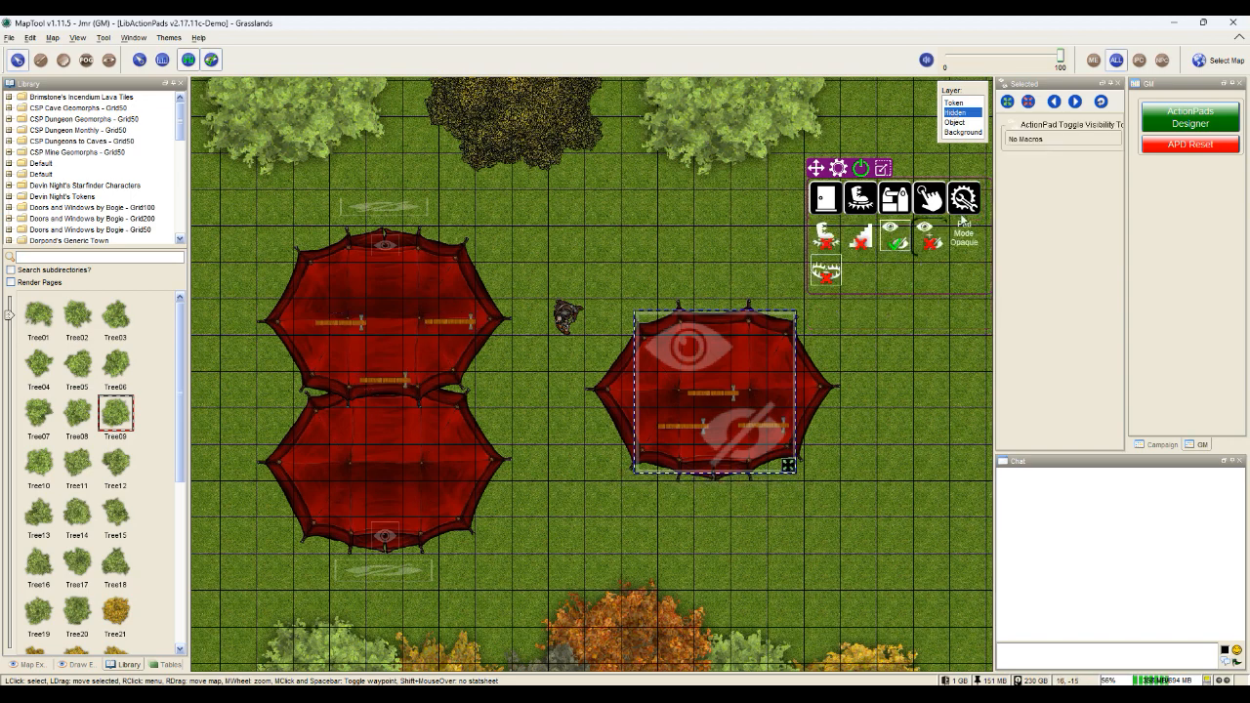
click(963, 198)
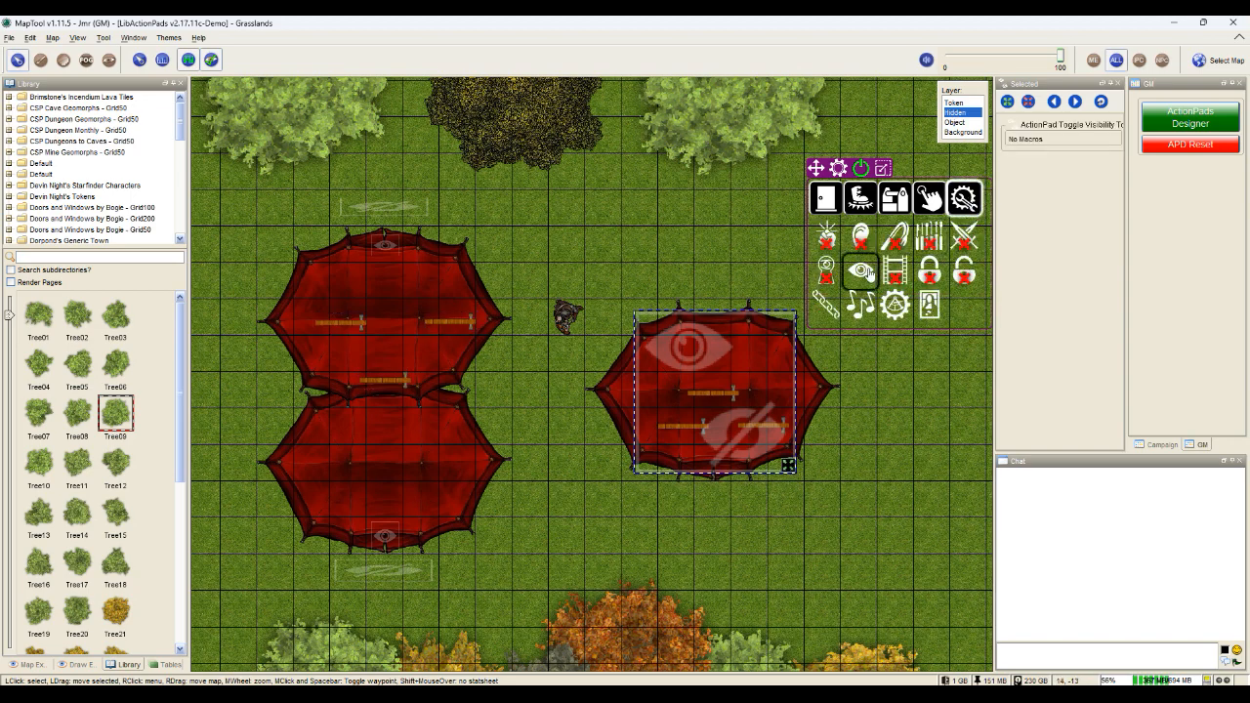
click(860, 273)
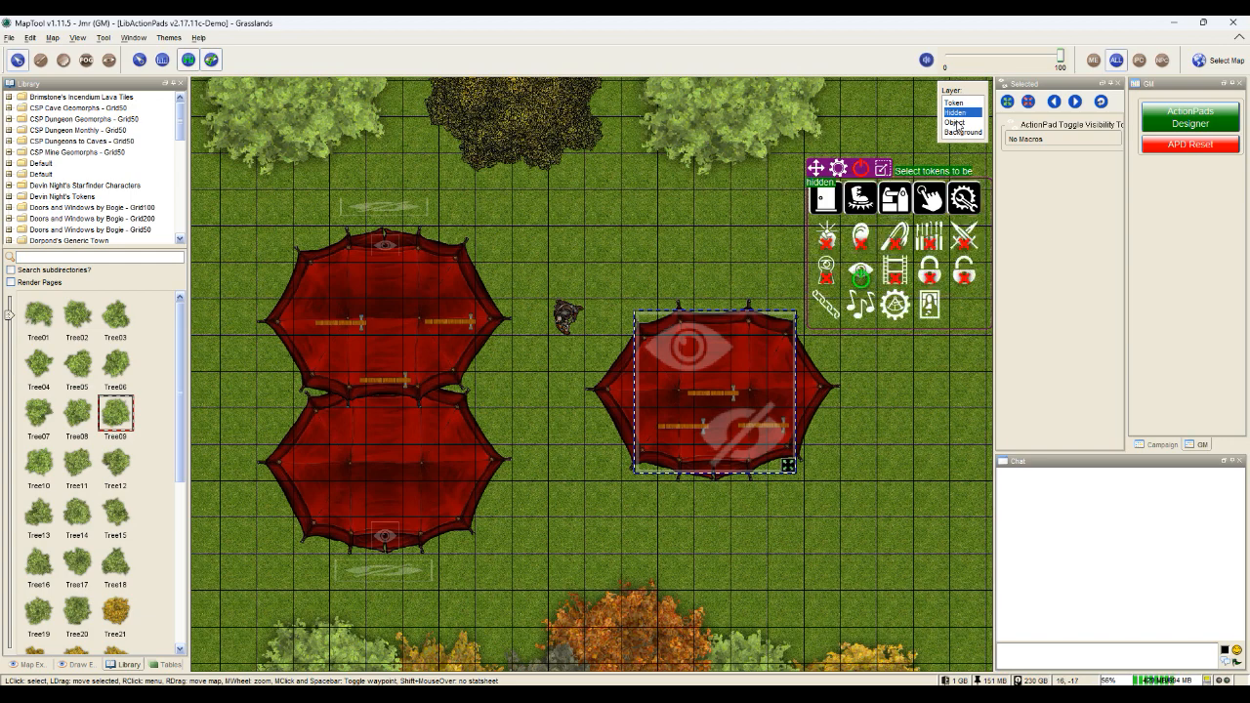
click(955, 122)
click(714, 395)
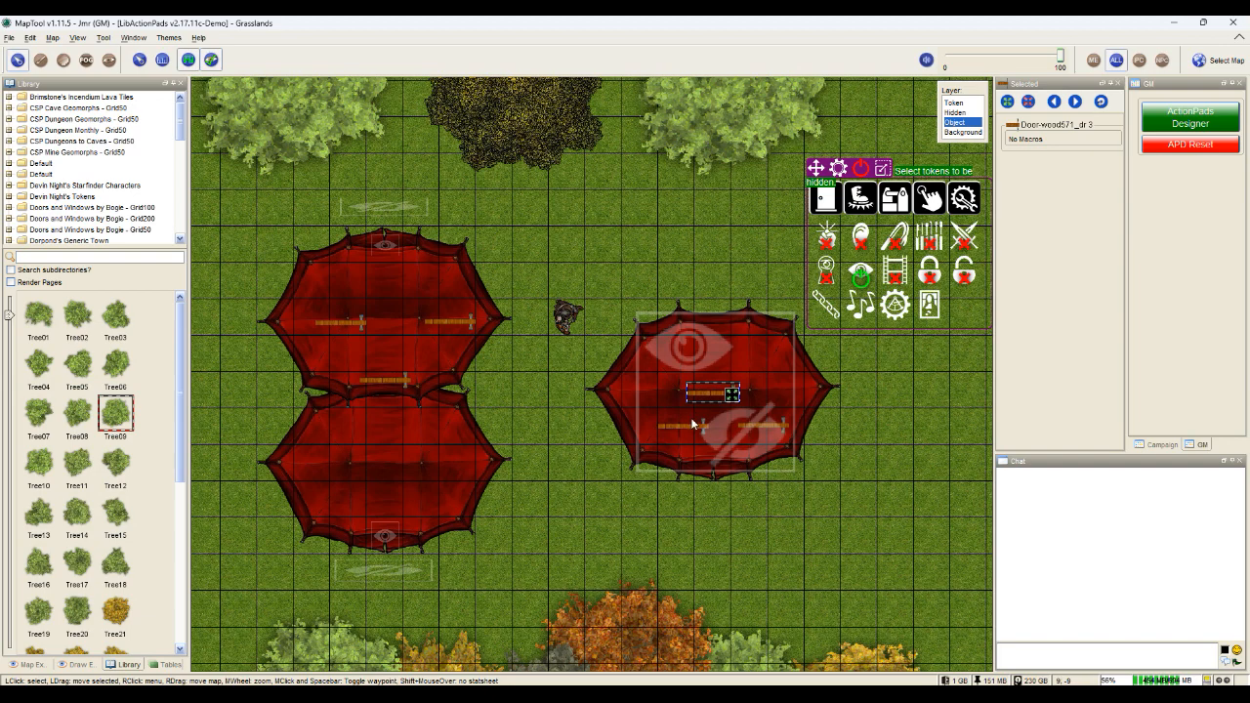
shift+click(683, 427)
shift+click(763, 426)
click(859, 276)
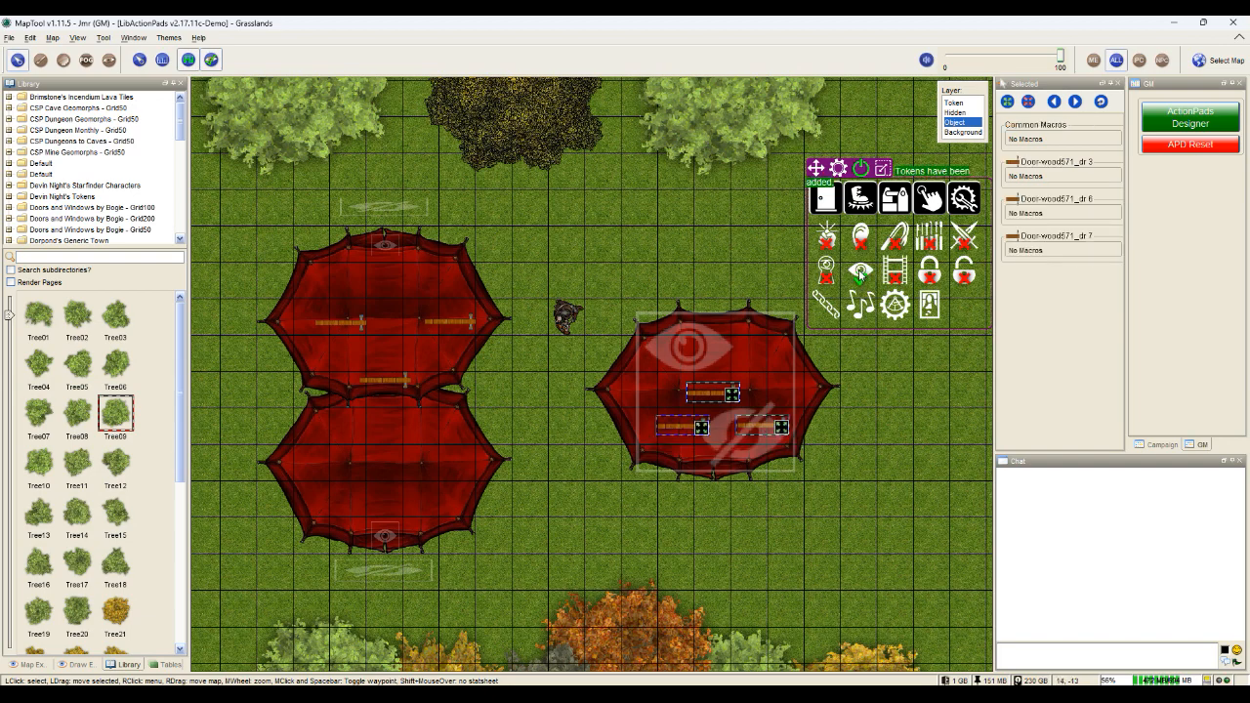
- Show the map as a player sees it and move the Goliath Fighter to test the doors hidden with the tent roofs
click(634, 245)
click(77, 37)
click(90, 53)
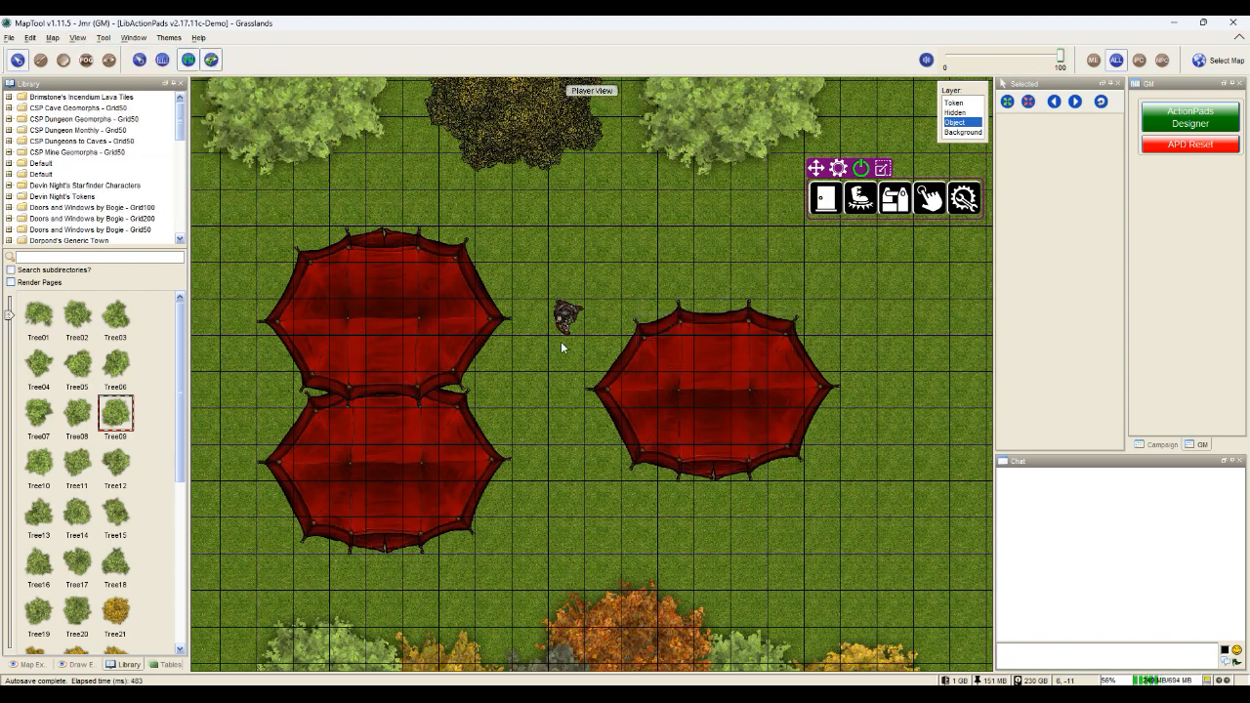
drag(567, 320, 602, 518)
click(955, 103)
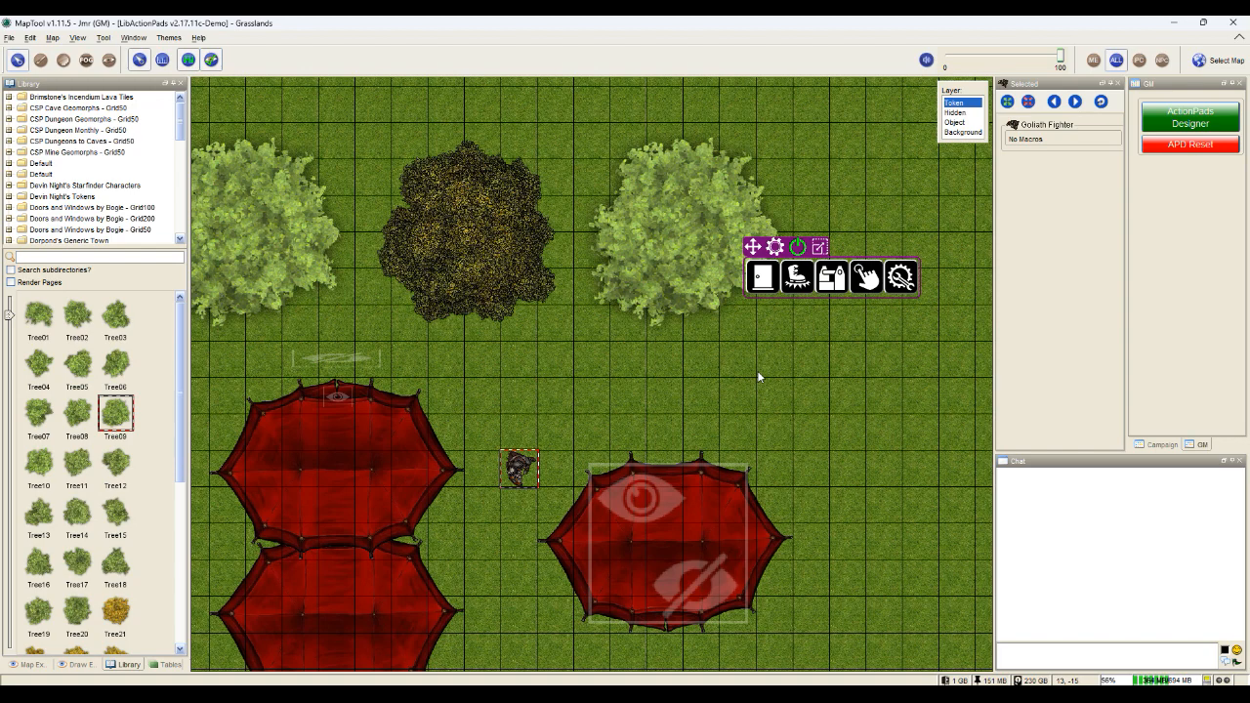
- On the Object layer, create free-size Stair Up/Down pads and place them as separate wide strips above the tents
click(797, 277)
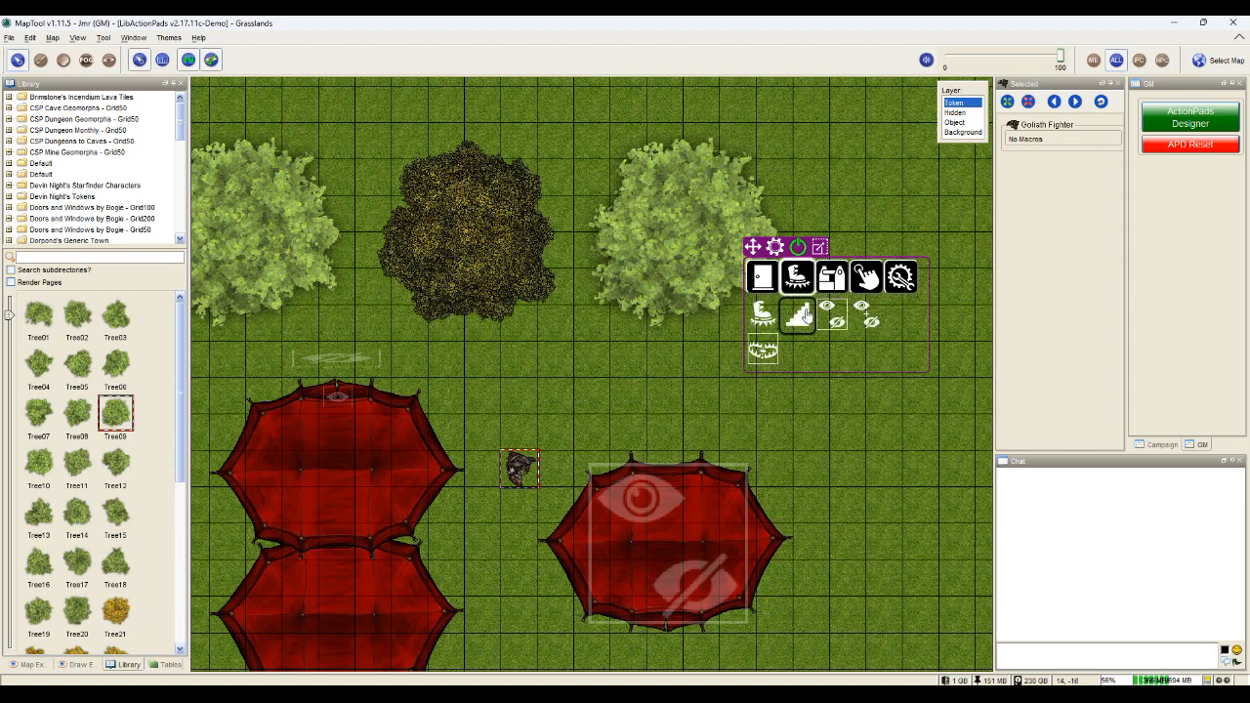
click(953, 122)
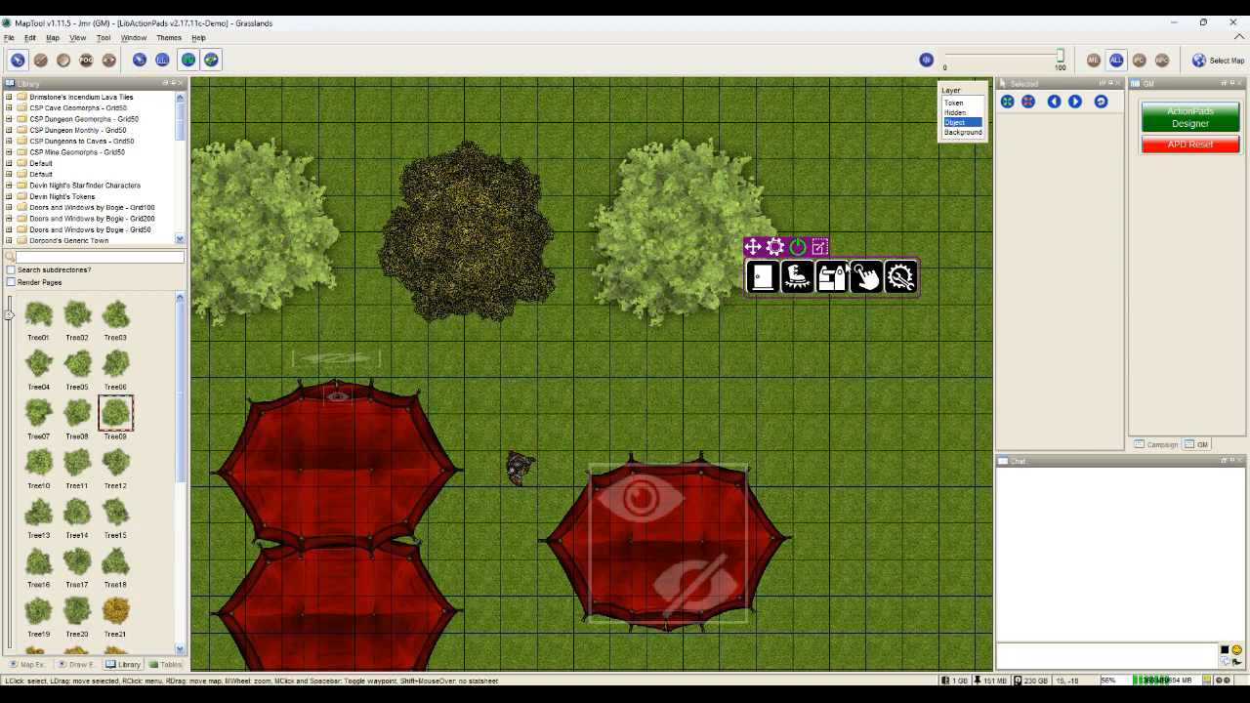
click(777, 289)
click(795, 327)
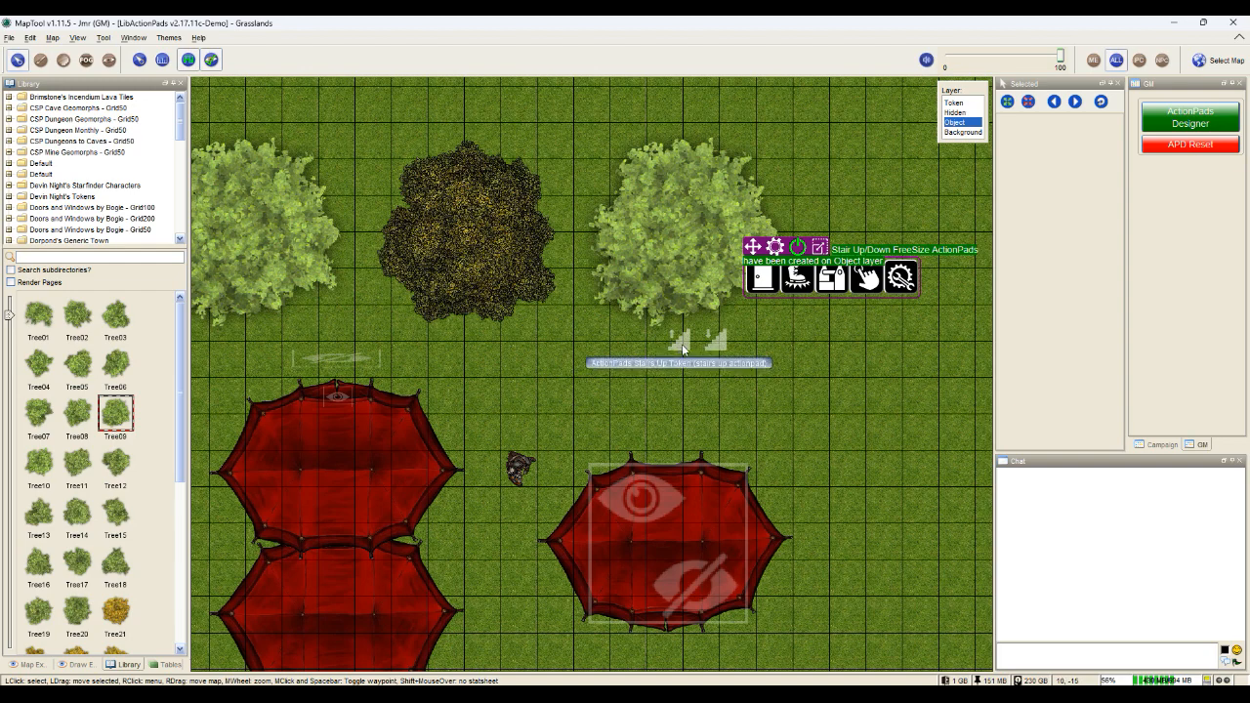
drag(681, 344, 591, 356)
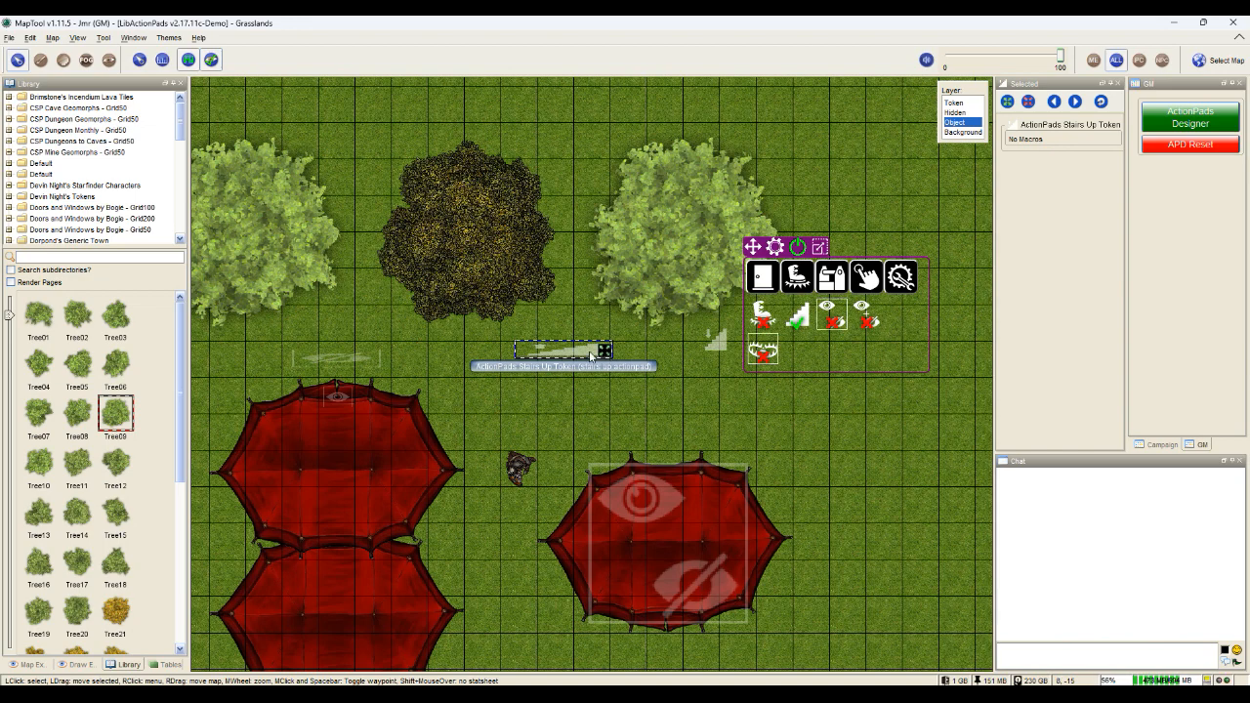
drag(717, 342, 805, 404)
click(757, 407)
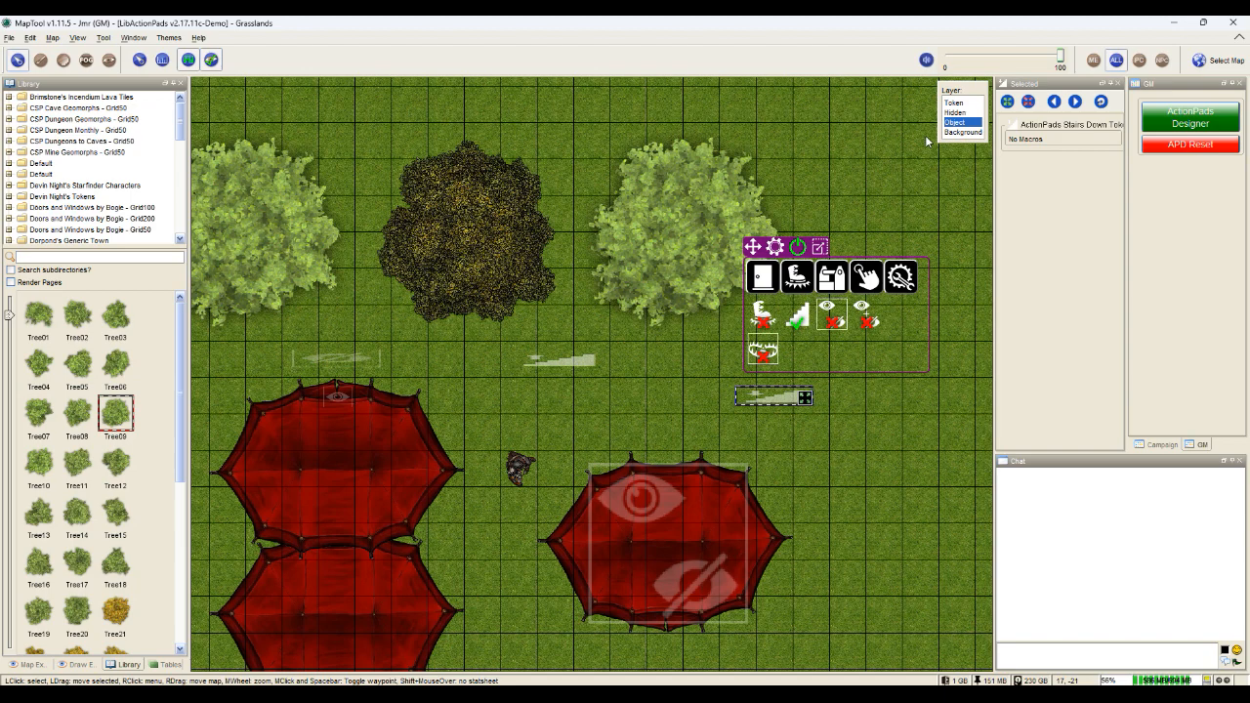
- On the Token layer, move the Goliath Fighter onto the stair pads to test travelling between them in both directions
click(954, 103)
click(519, 470)
drag(519, 396, 521, 360)
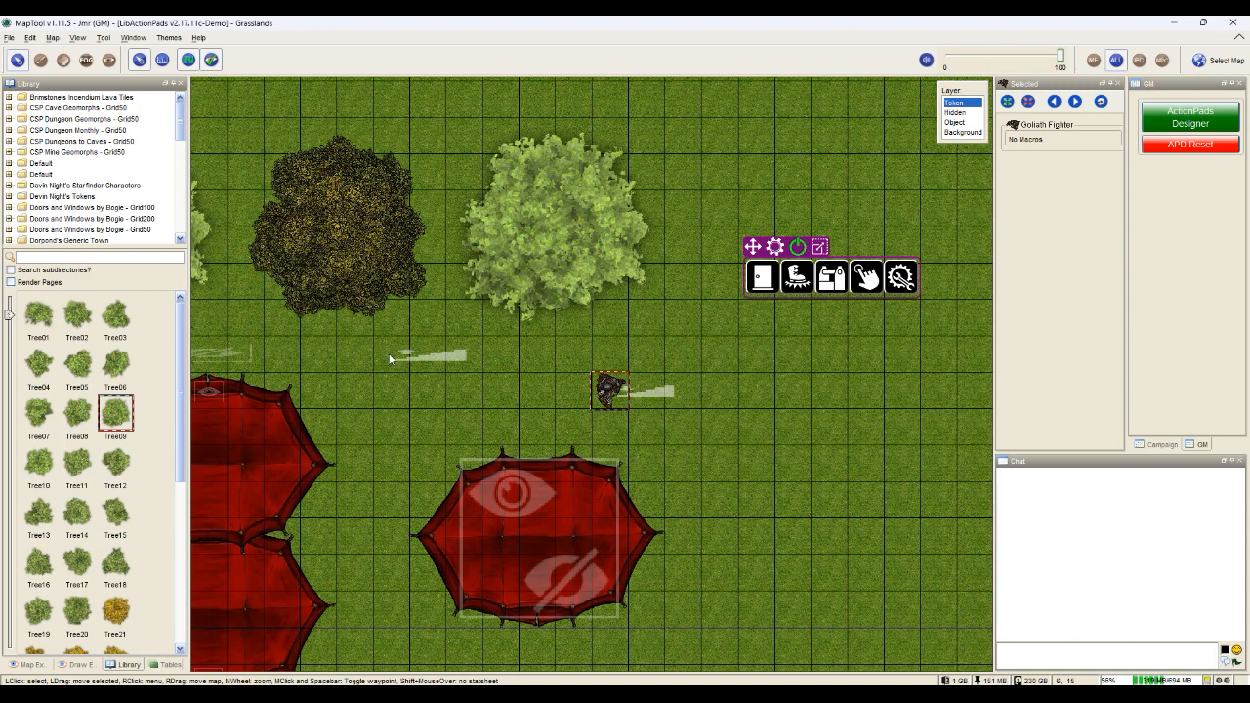
drag(609, 391, 683, 392)
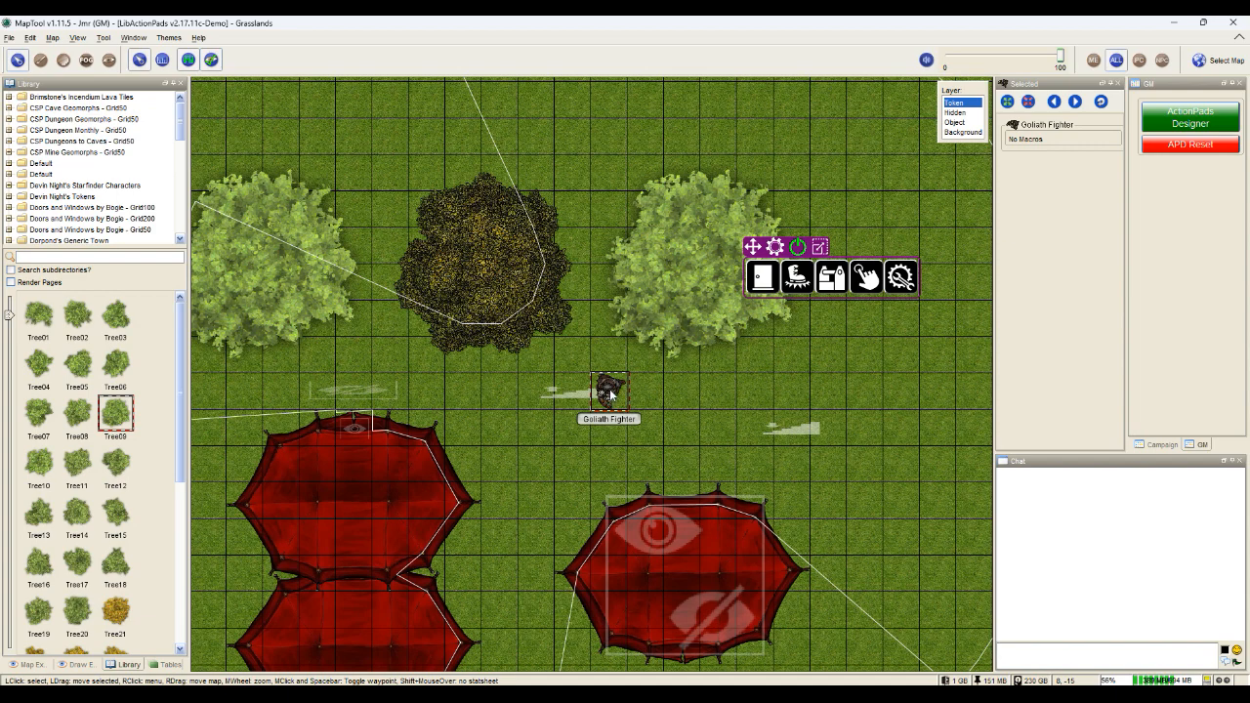
drag(609, 393, 578, 404)
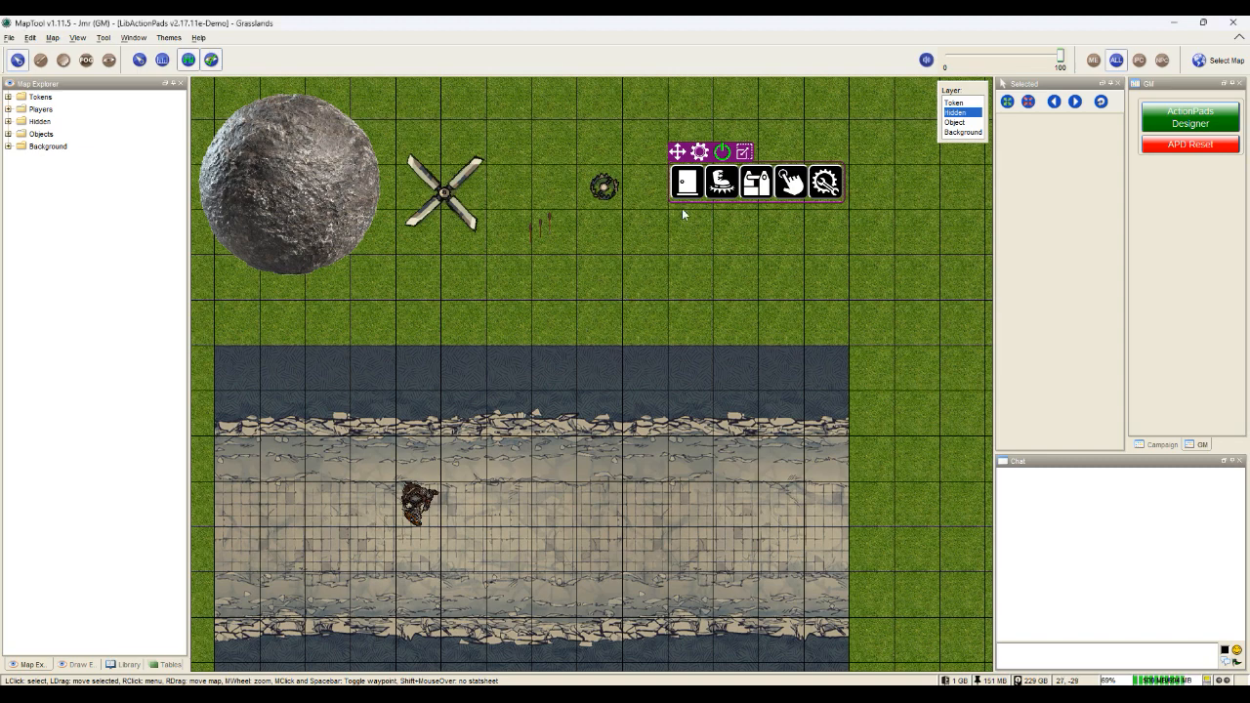
- Create a trap pad on the Hidden layer and select it to show its trap options
click(721, 186)
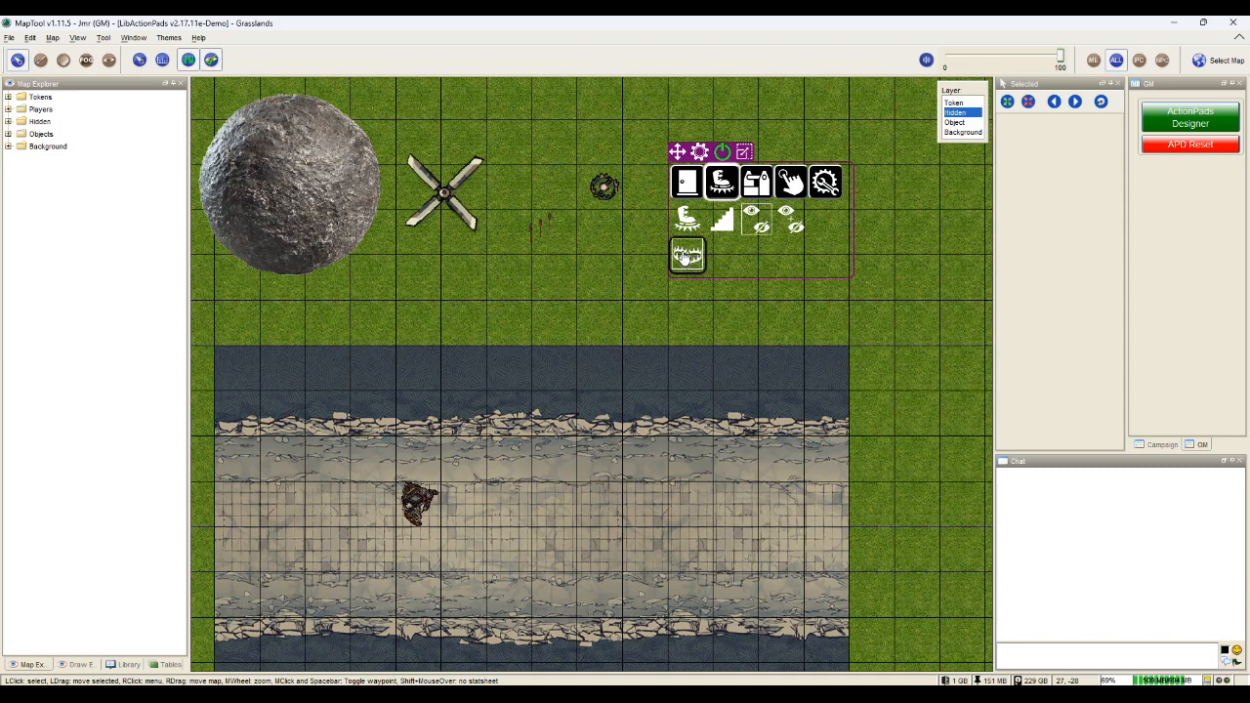
click(687, 256)
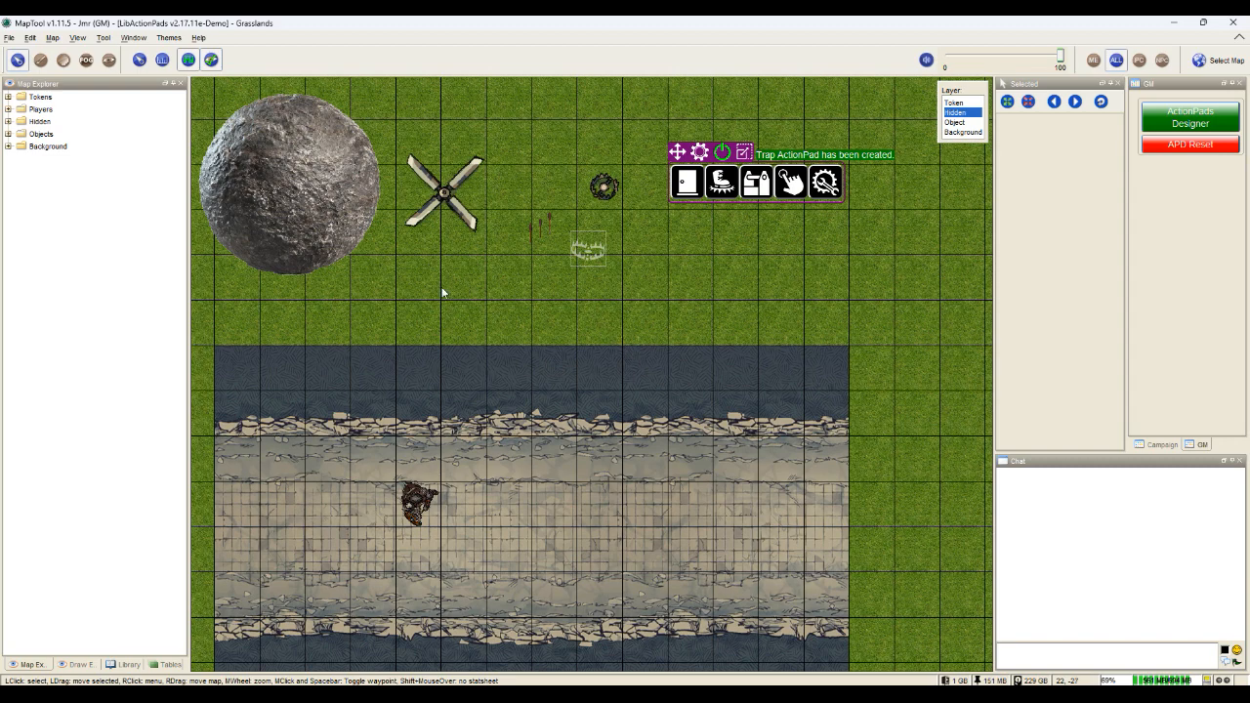
click(586, 260)
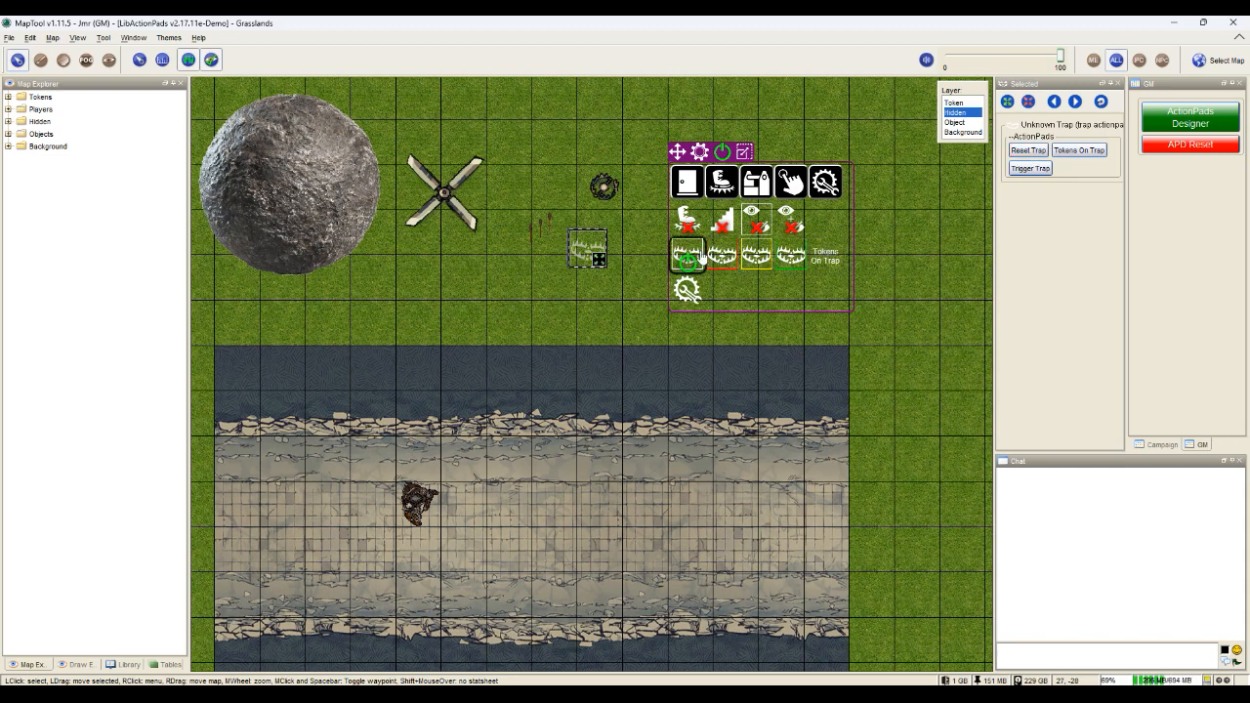
- Switch the trap pad off and on again, and place it on the road ahead of the Goliath Fighter
click(691, 257)
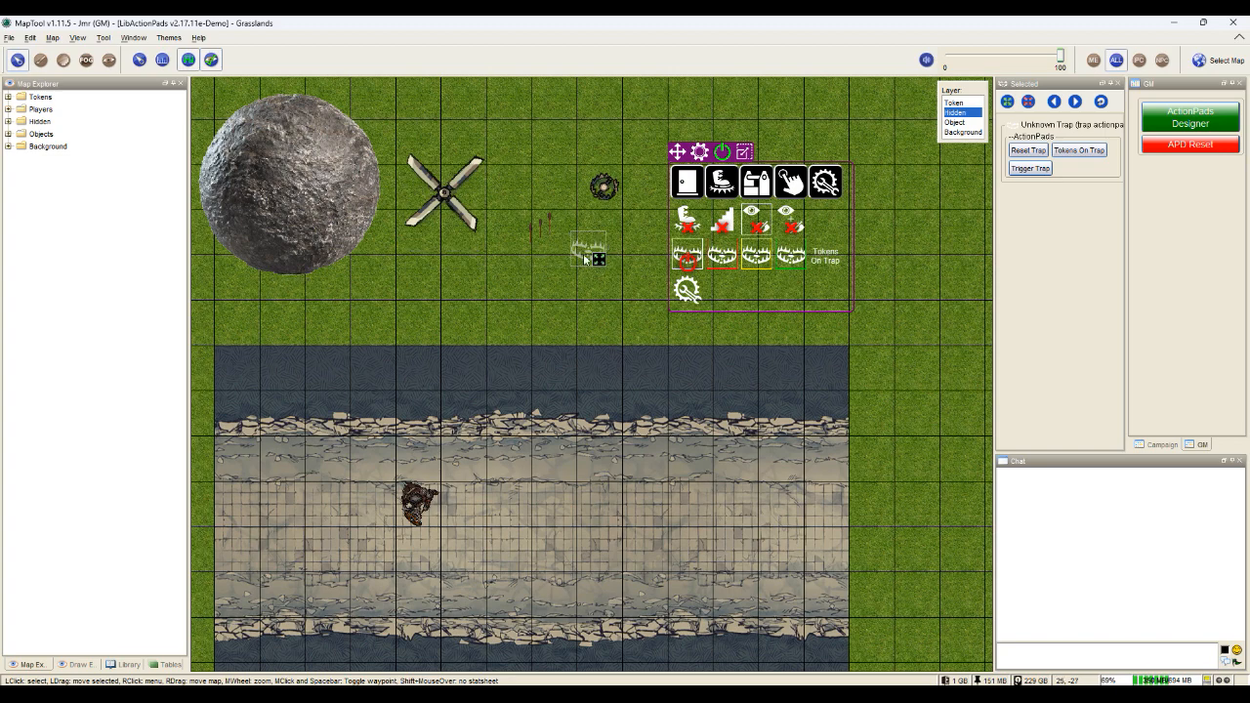
click(686, 257)
drag(588, 252, 556, 503)
- On the Token layer, trigger the trap by moving the Goliath Fighter over it, and return the fighter to its starting square
click(954, 102)
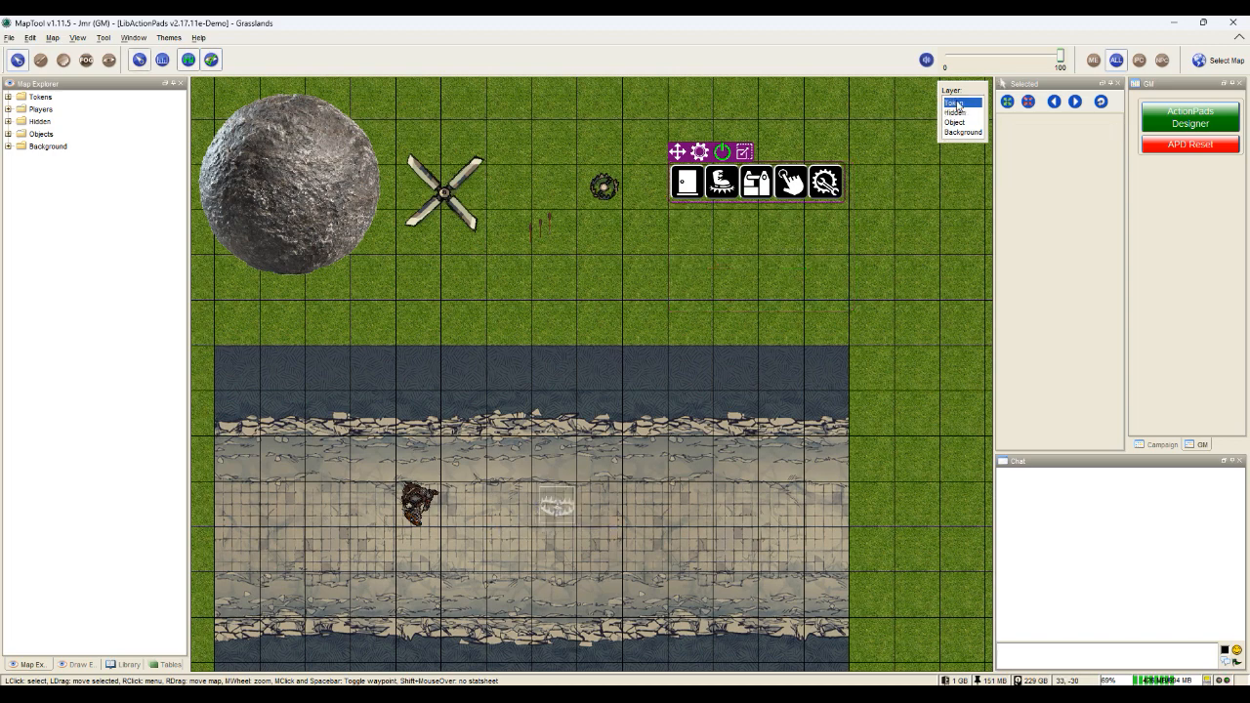
click(415, 506)
drag(415, 506, 549, 510)
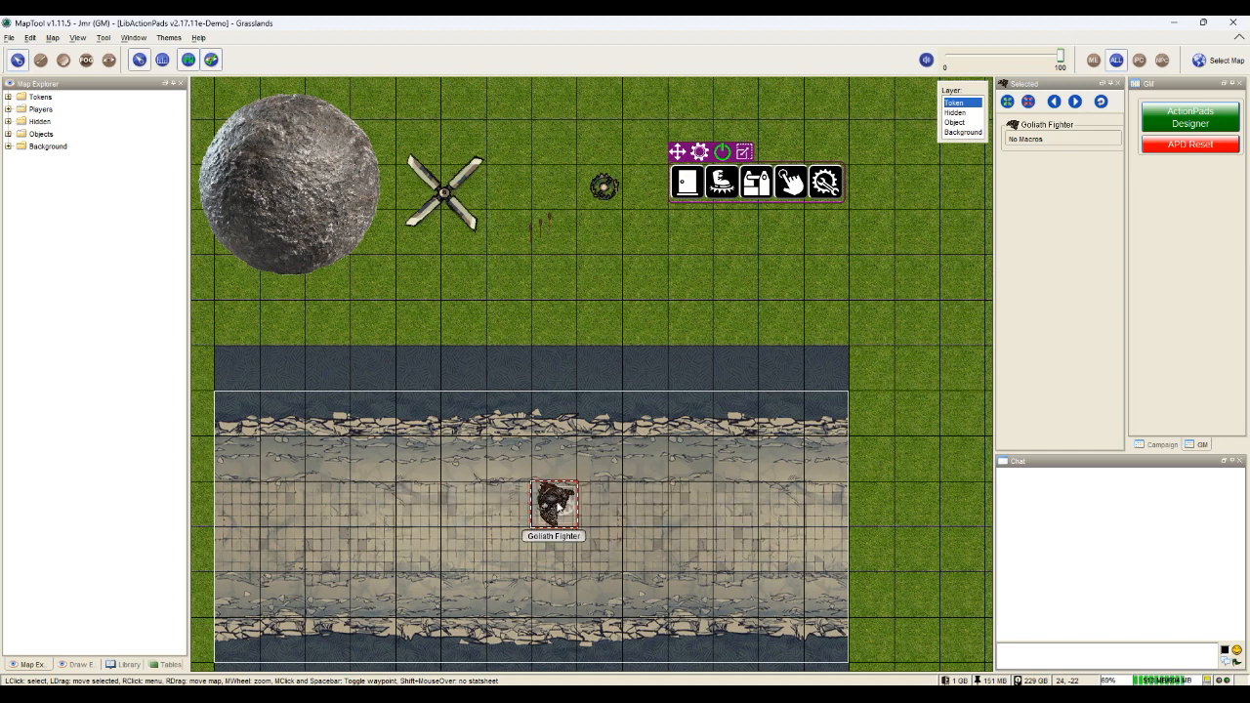
drag(558, 506, 655, 500)
drag(554, 502, 707, 510)
drag(554, 503, 422, 508)
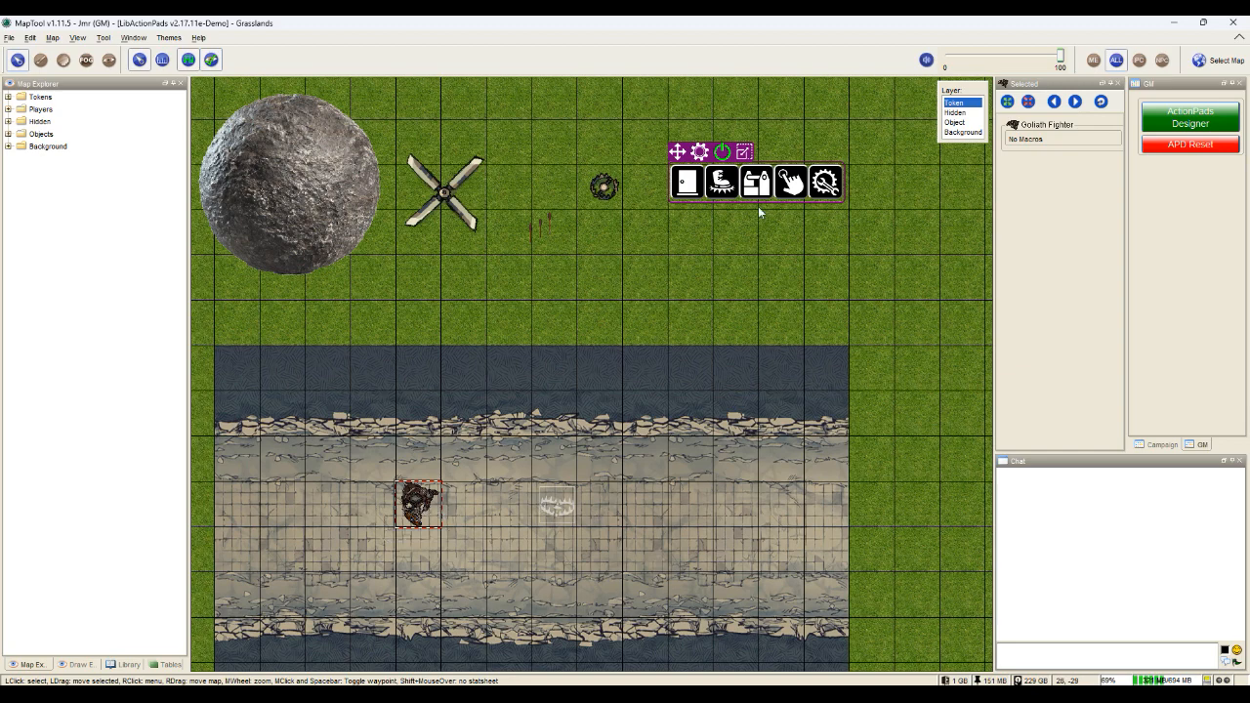
- Select the triggered trap on the Object layer and review the list of tokens on it
click(954, 123)
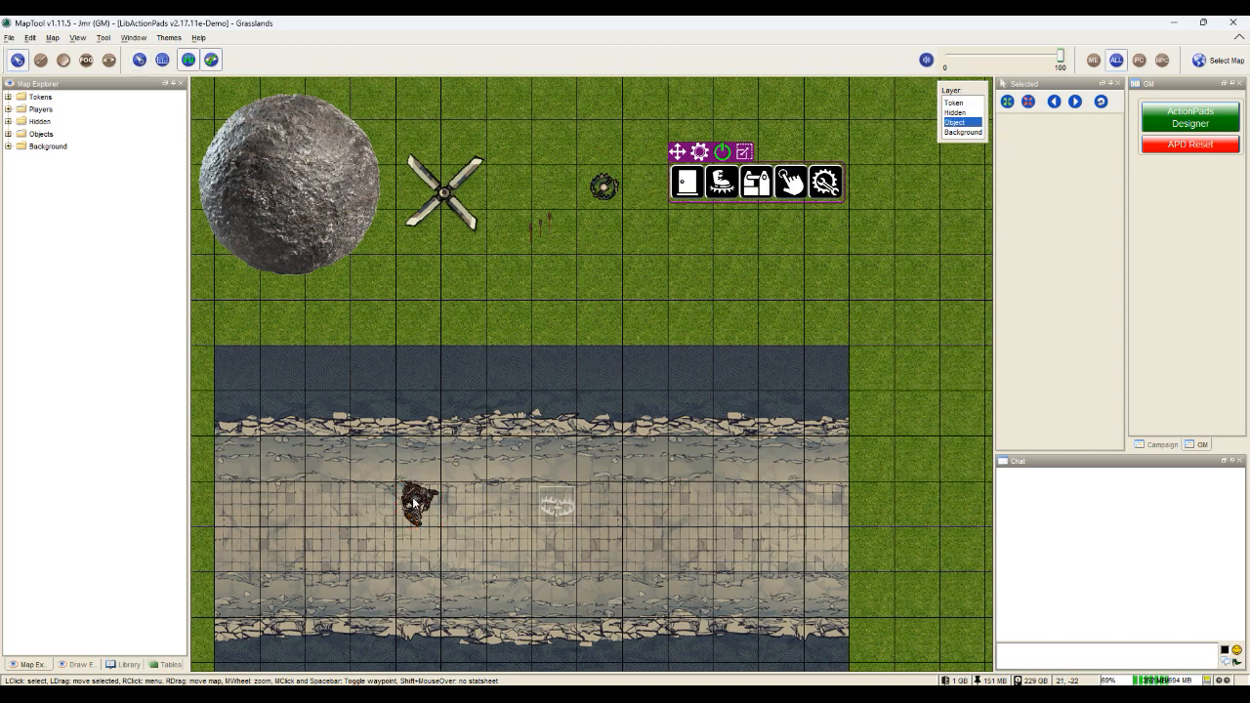
click(556, 500)
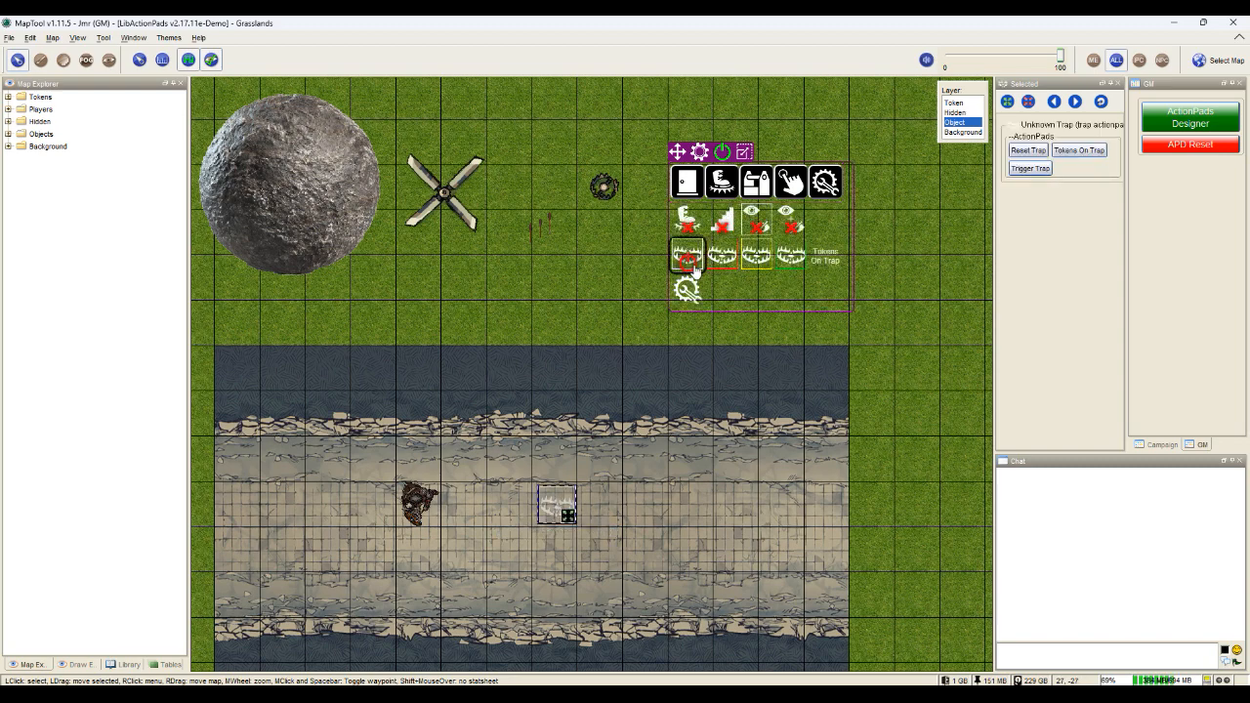
click(828, 259)
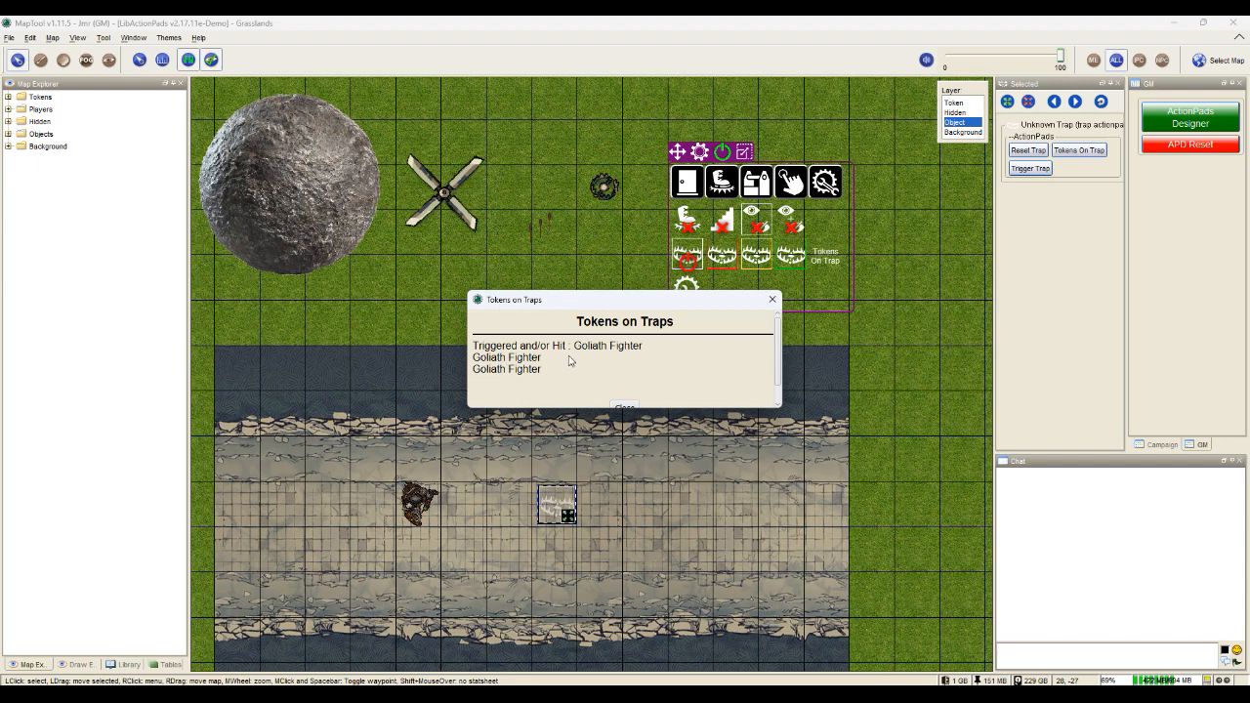
scroll(588, 390, down, 1)
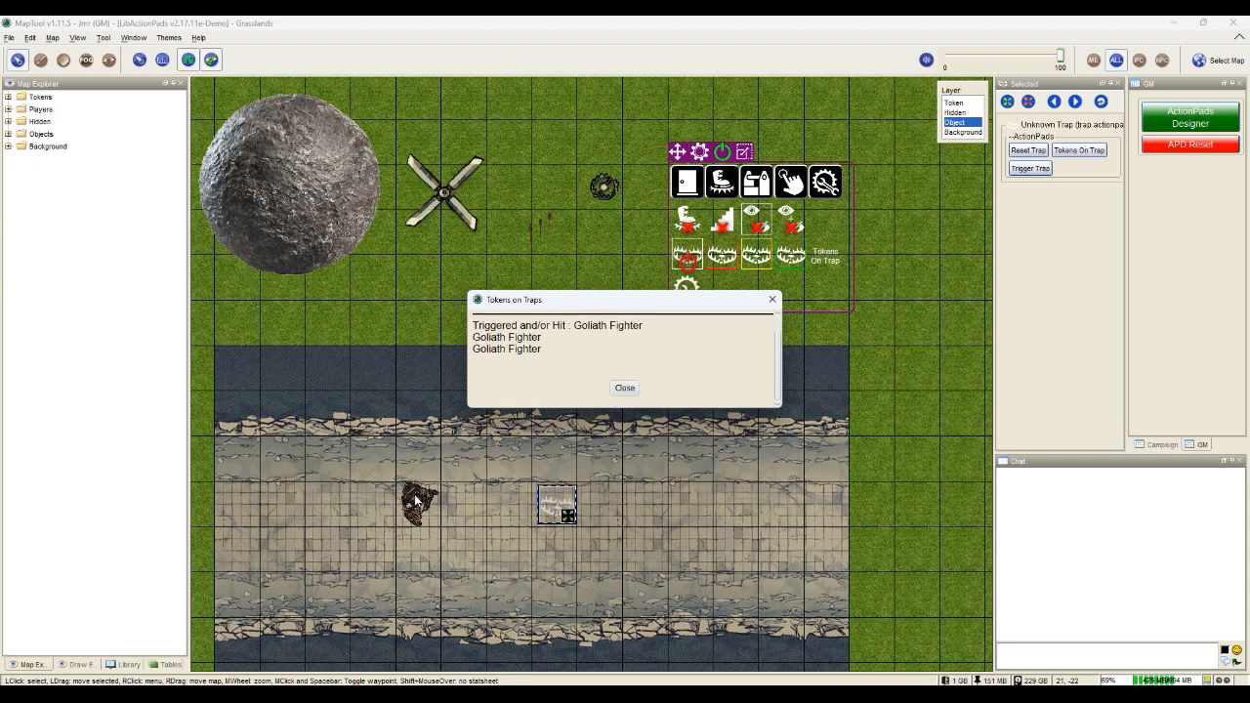
click(633, 388)
- Reset the trap and check its list of tokens again
click(689, 259)
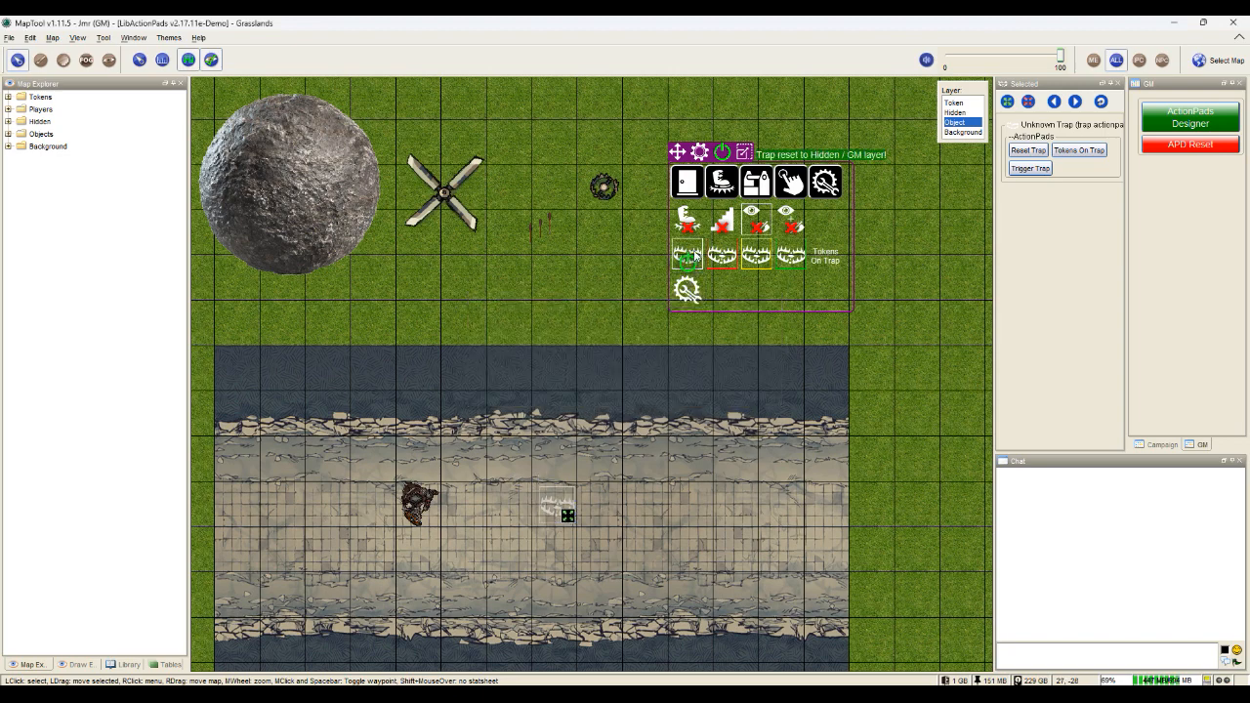
click(833, 260)
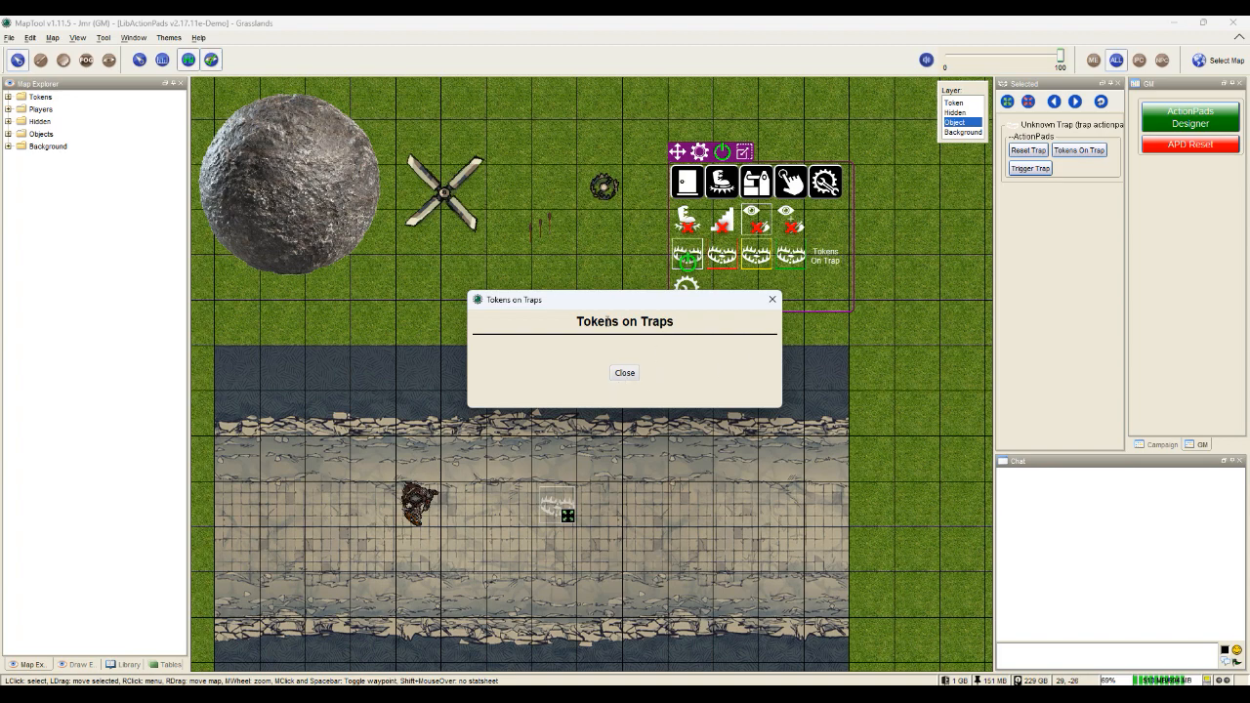
click(621, 375)
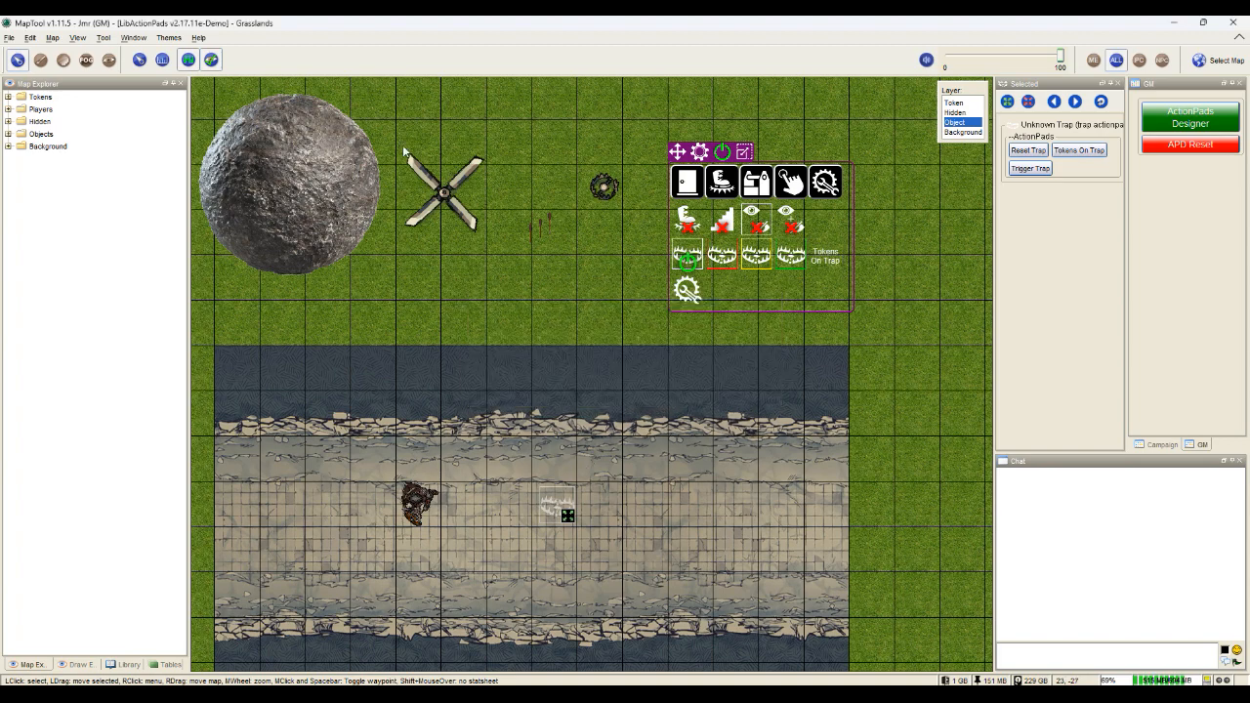
- Show the map as a player sees it and move the Goliath Fighter along the road to test the hidden trap
click(73, 41)
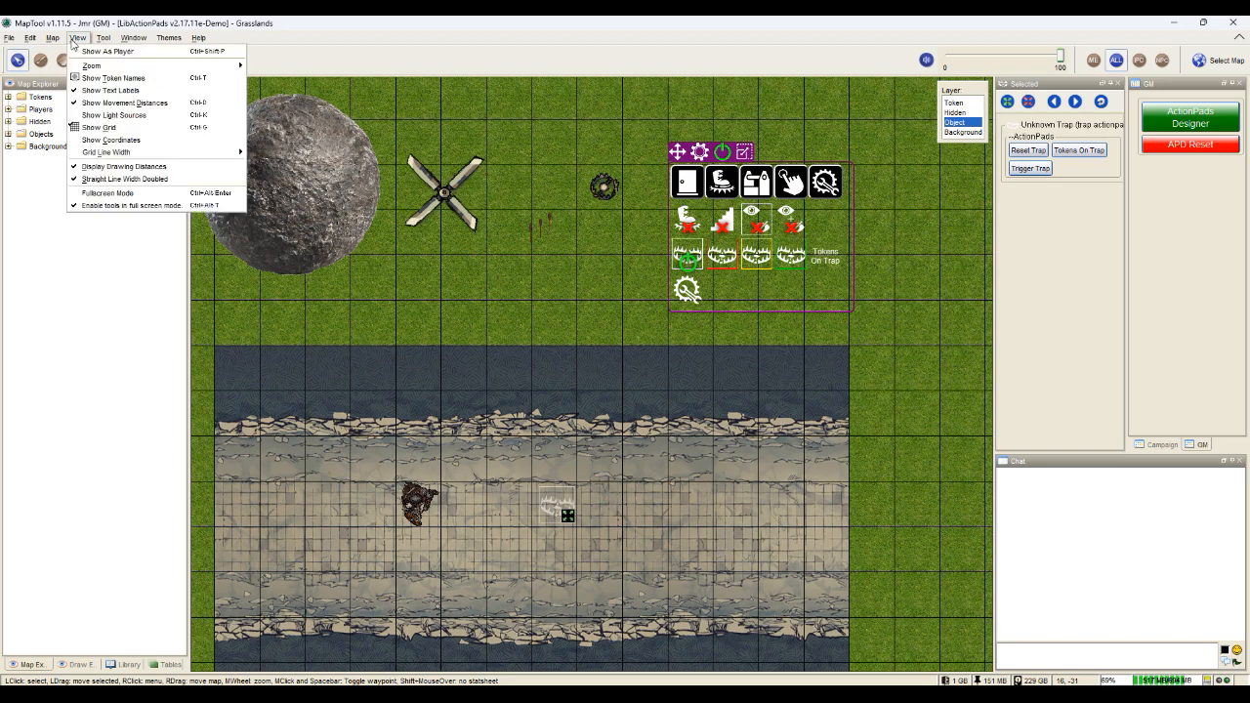
click(84, 52)
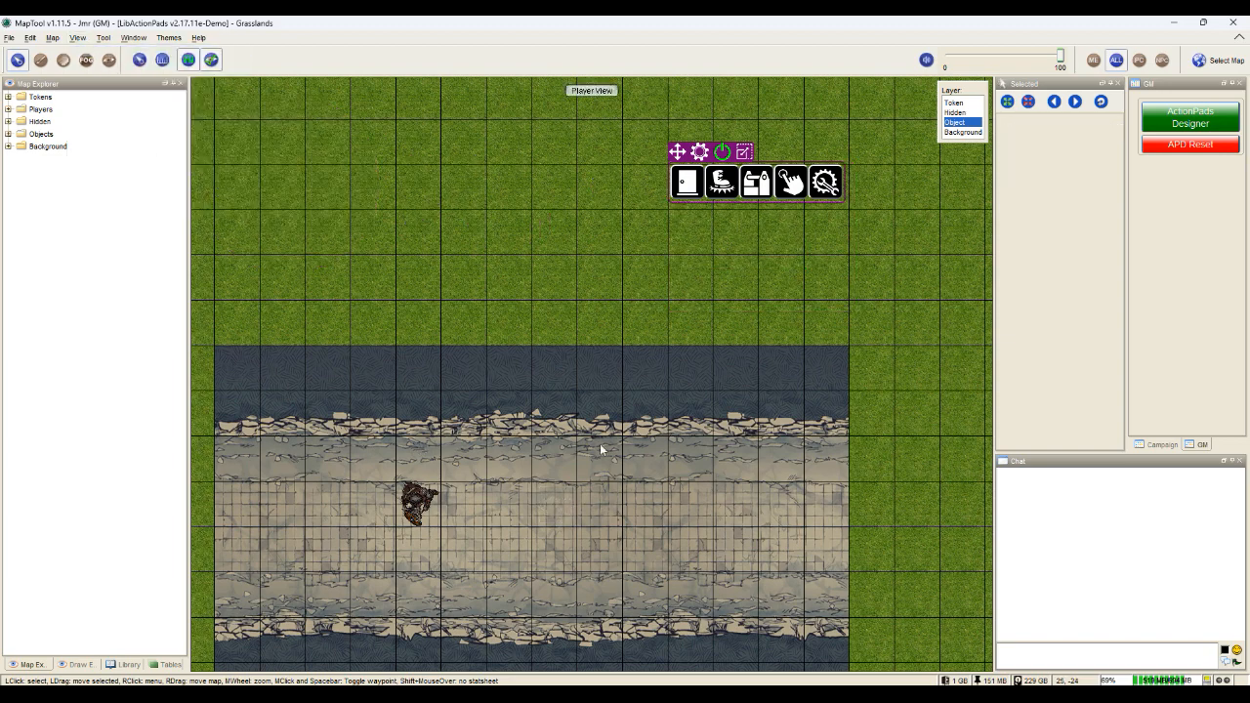
click(953, 103)
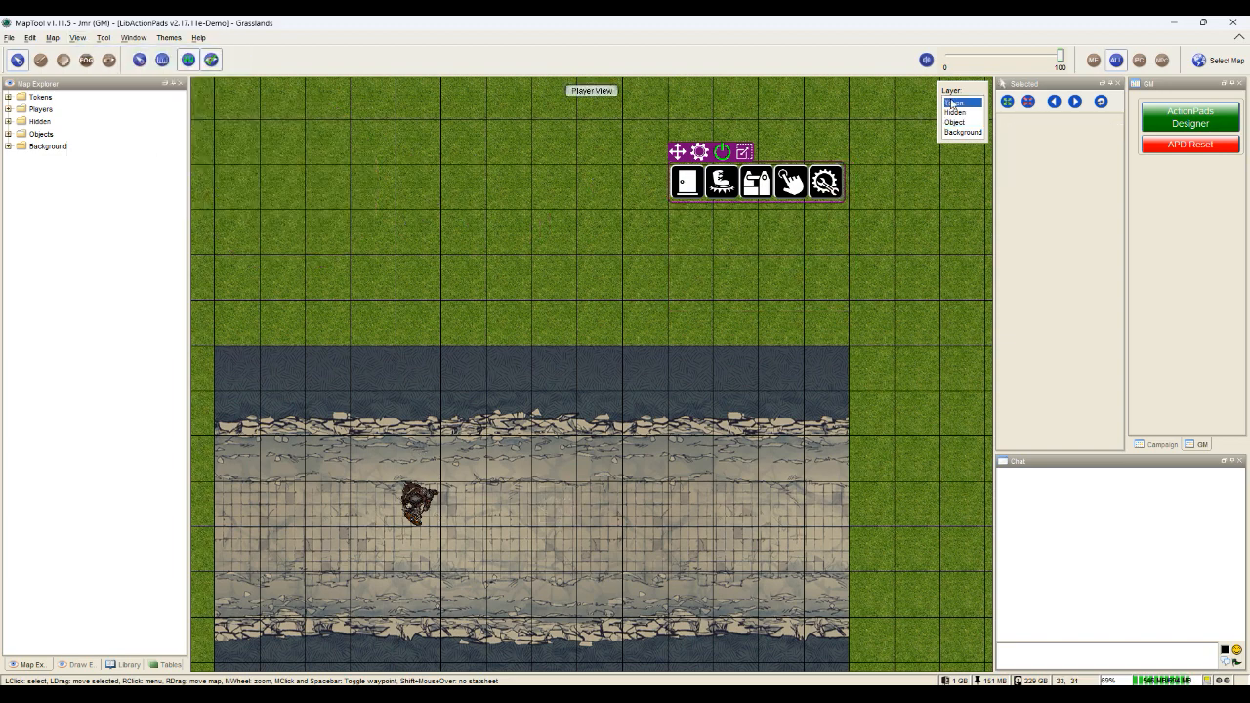
click(410, 505)
drag(410, 506, 468, 505)
- Open the triggered trap on the Object layer, examine its visibility configuration and ownership, and close it without saving
click(954, 122)
click(564, 513)
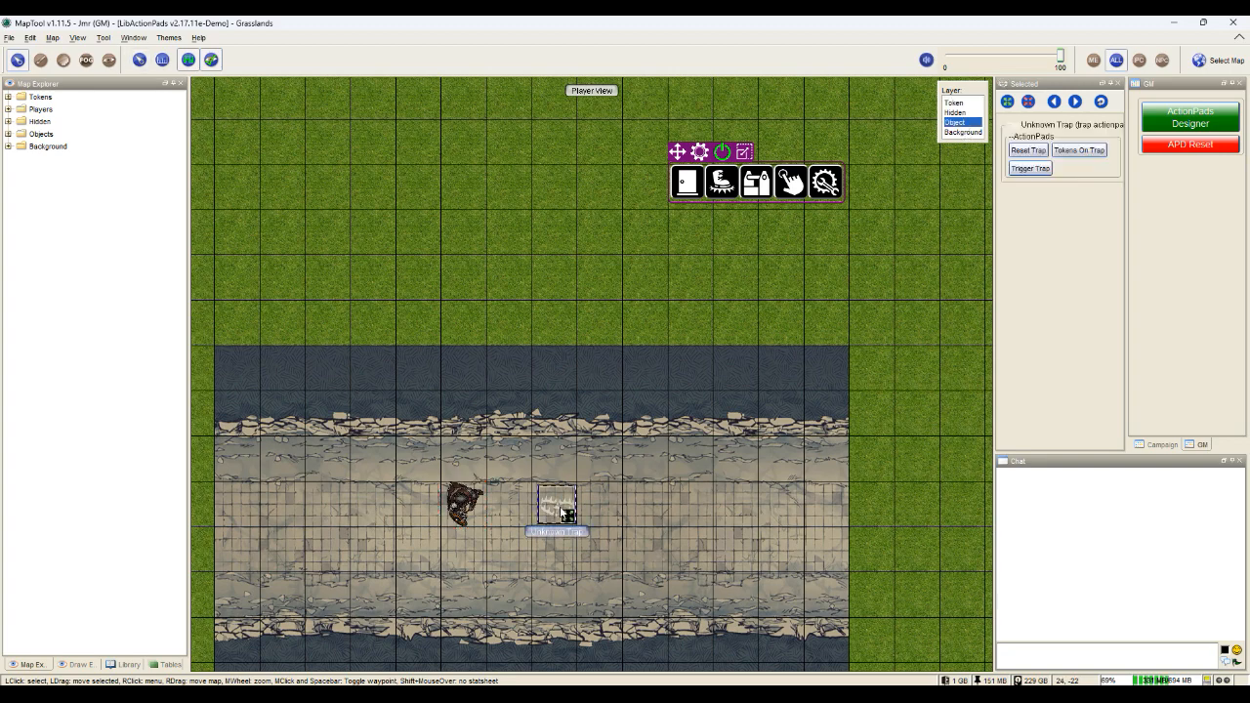
double_click(564, 512)
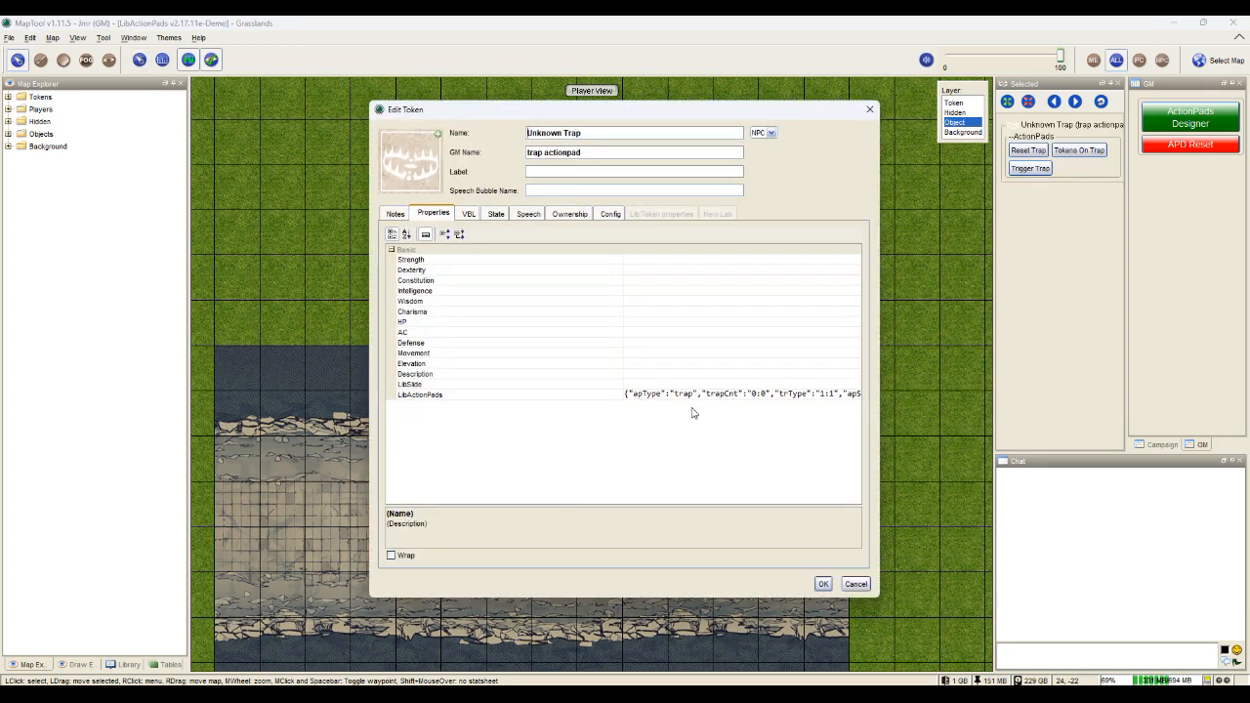
click(611, 214)
click(849, 272)
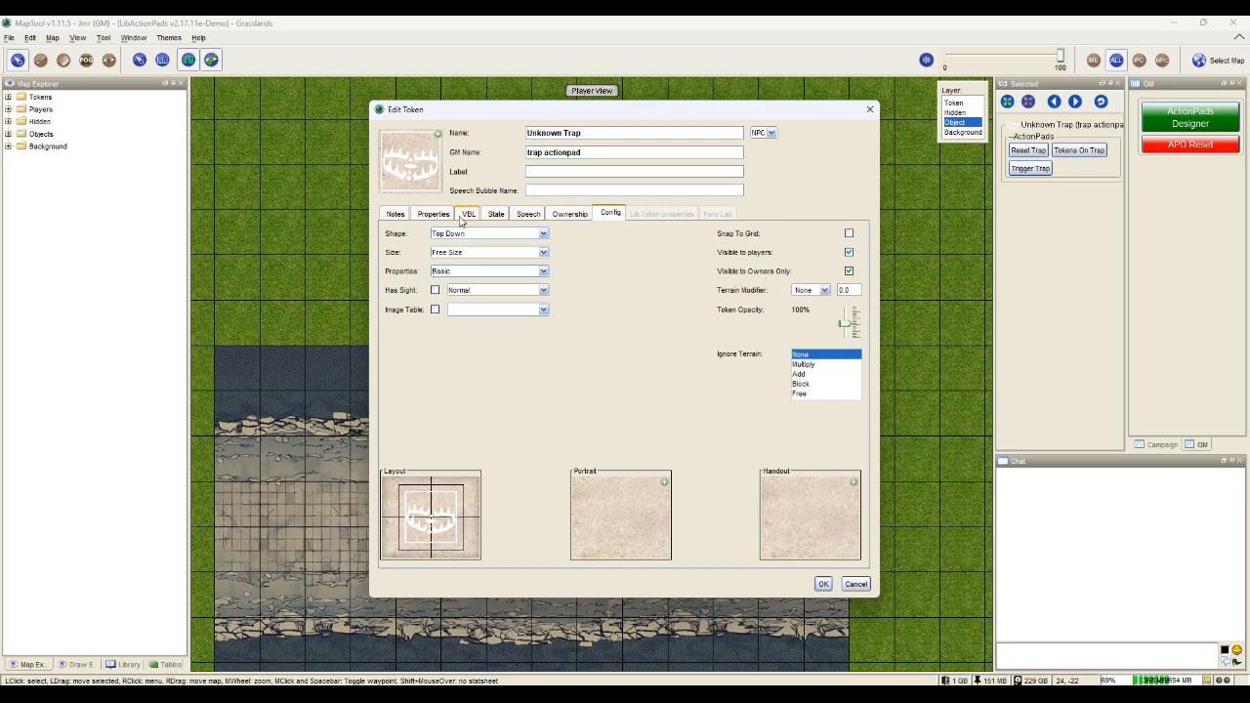
click(568, 214)
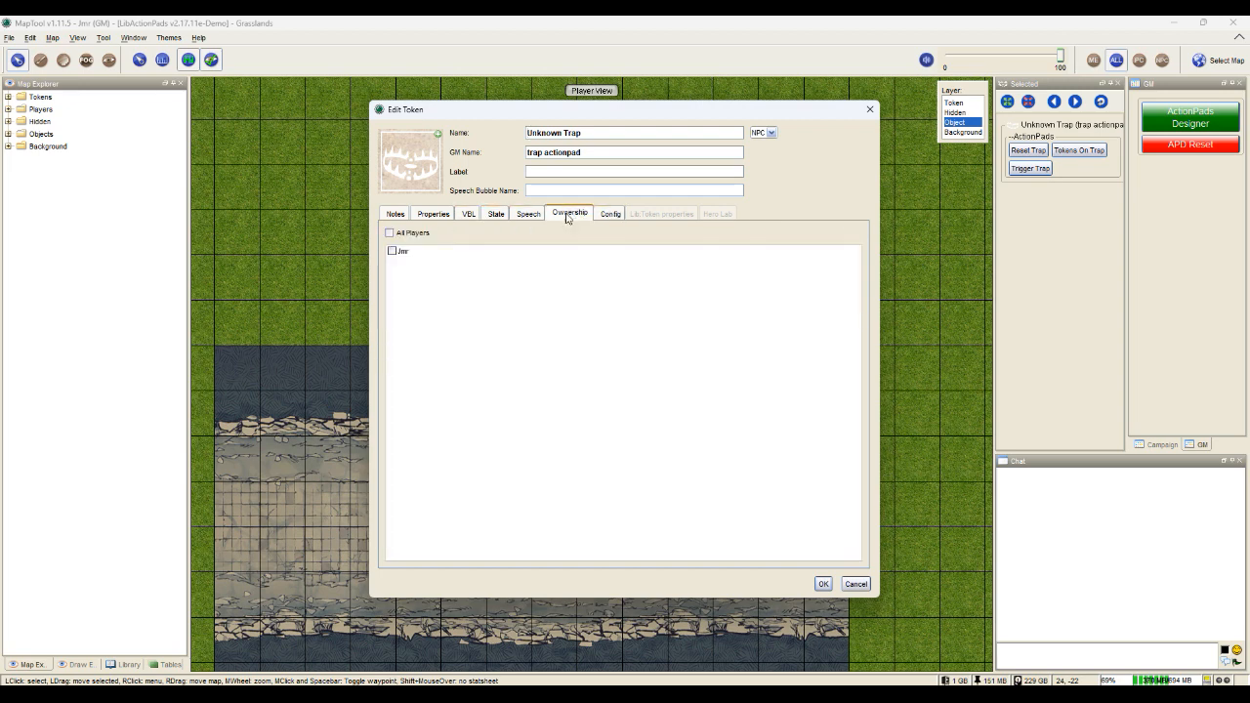
click(856, 584)
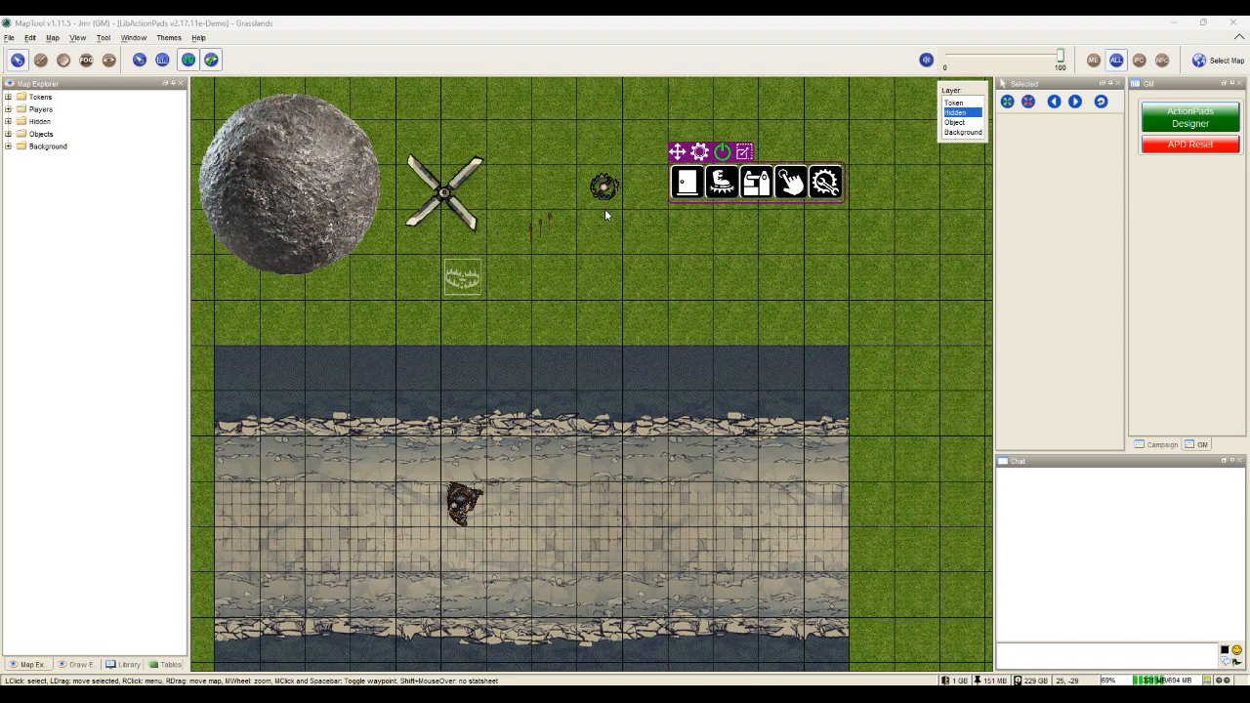
- On the Hidden layer, move Bear Trap 1 two squares down and try to turn it into a trap pad
drag(603, 187, 604, 282)
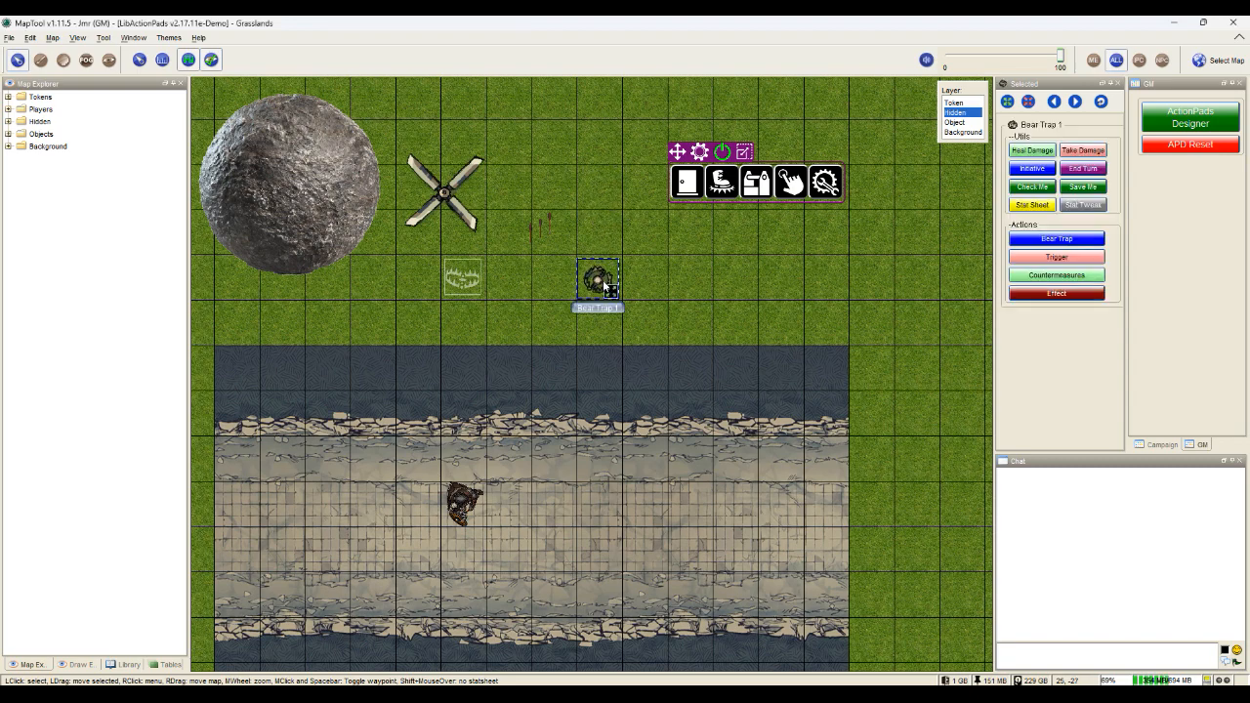
click(598, 277)
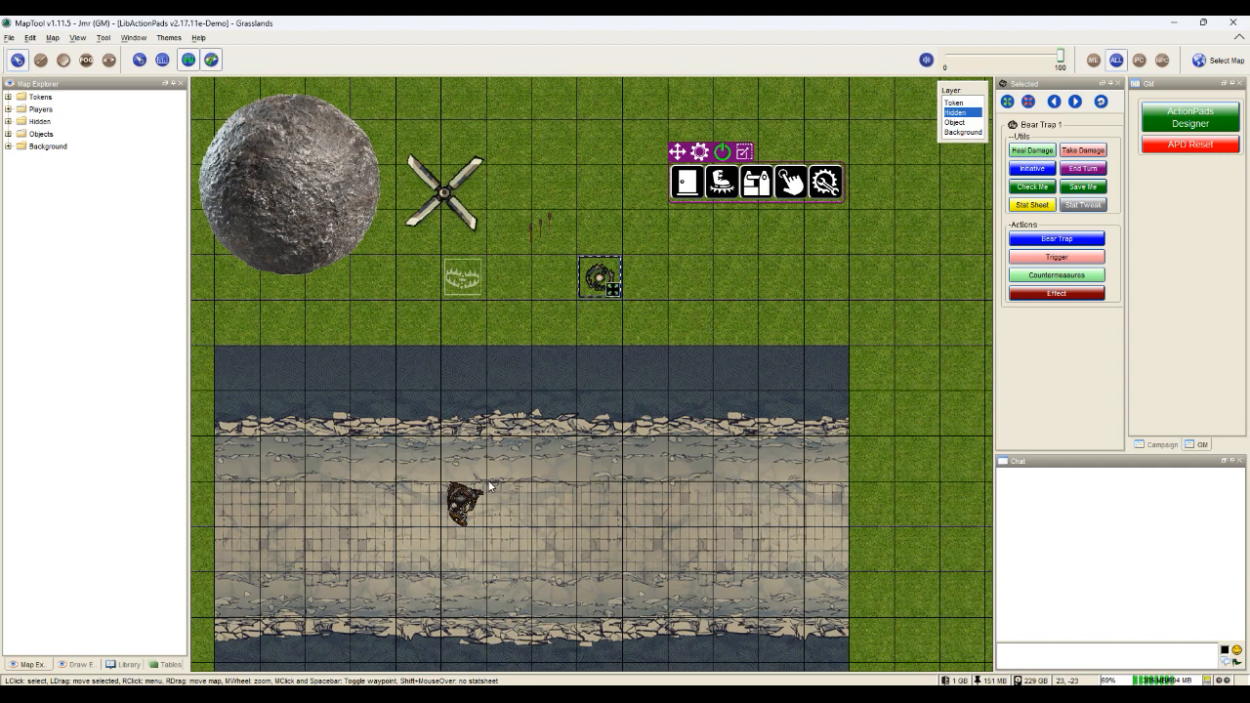
click(720, 181)
click(688, 255)
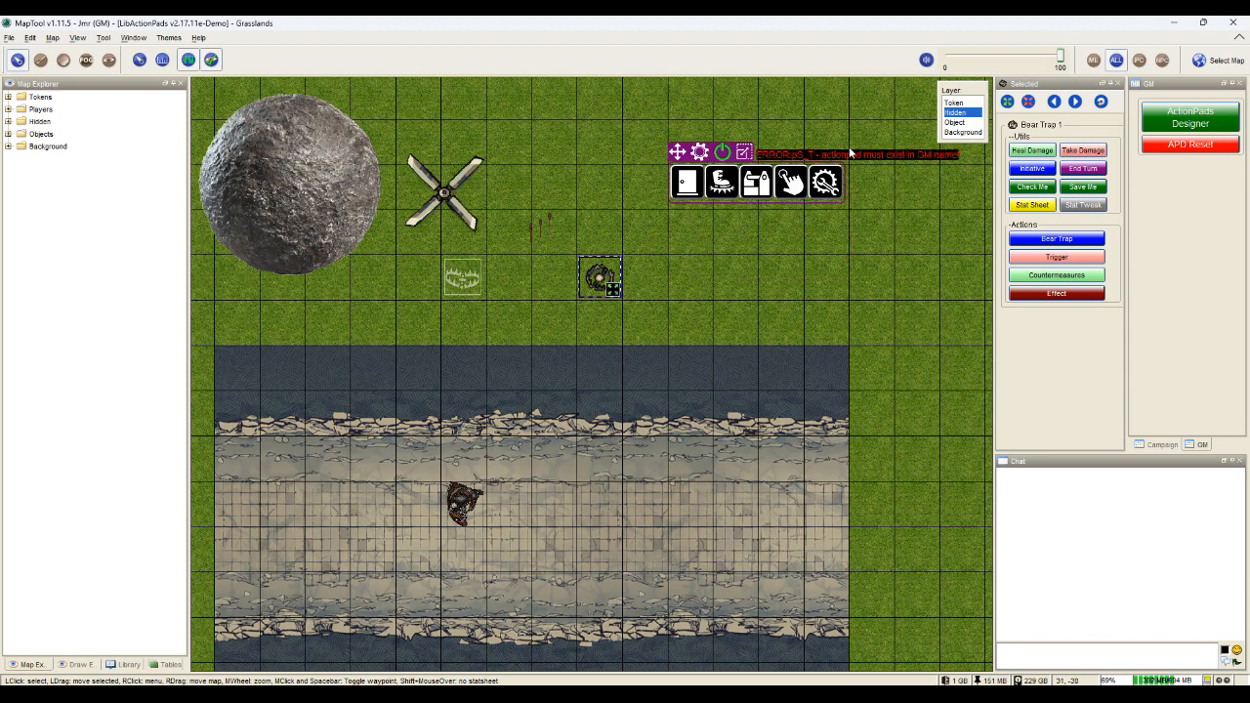
- Set Bear Trap 1's GM name to actionpad and turn the token into a trap pad
double_click(601, 277)
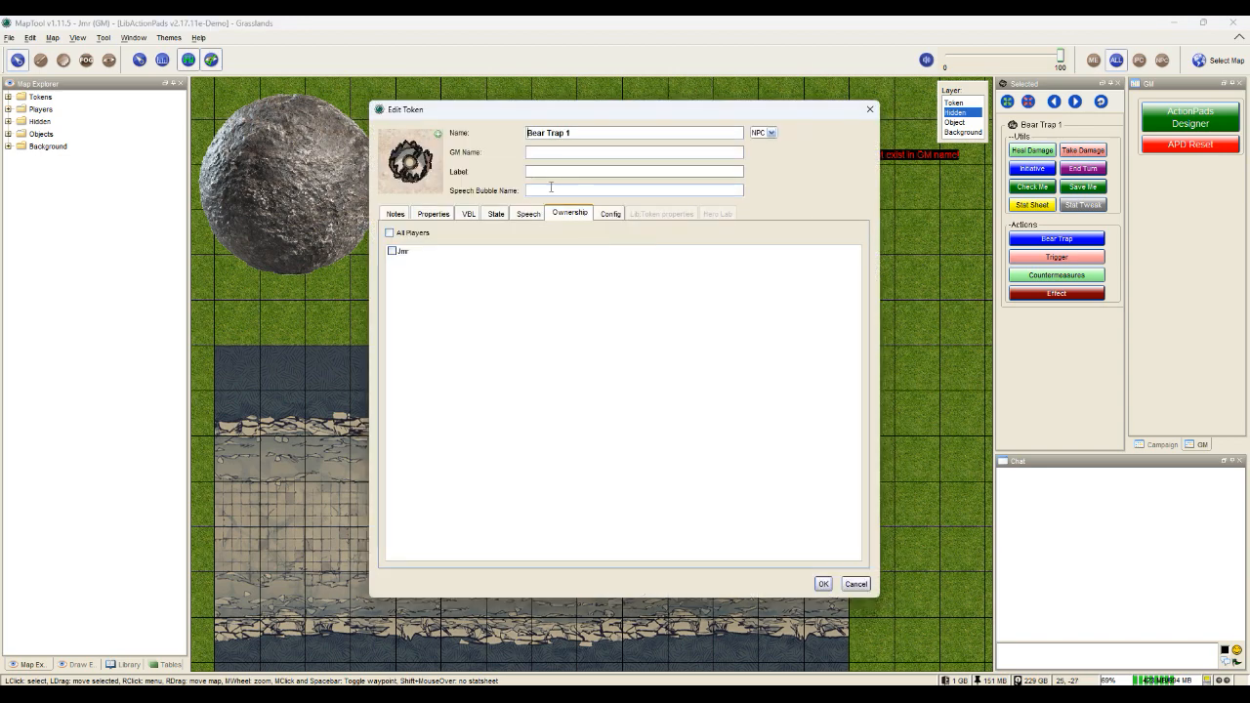
click(541, 151)
text(actionpad)
click(823, 583)
click(721, 182)
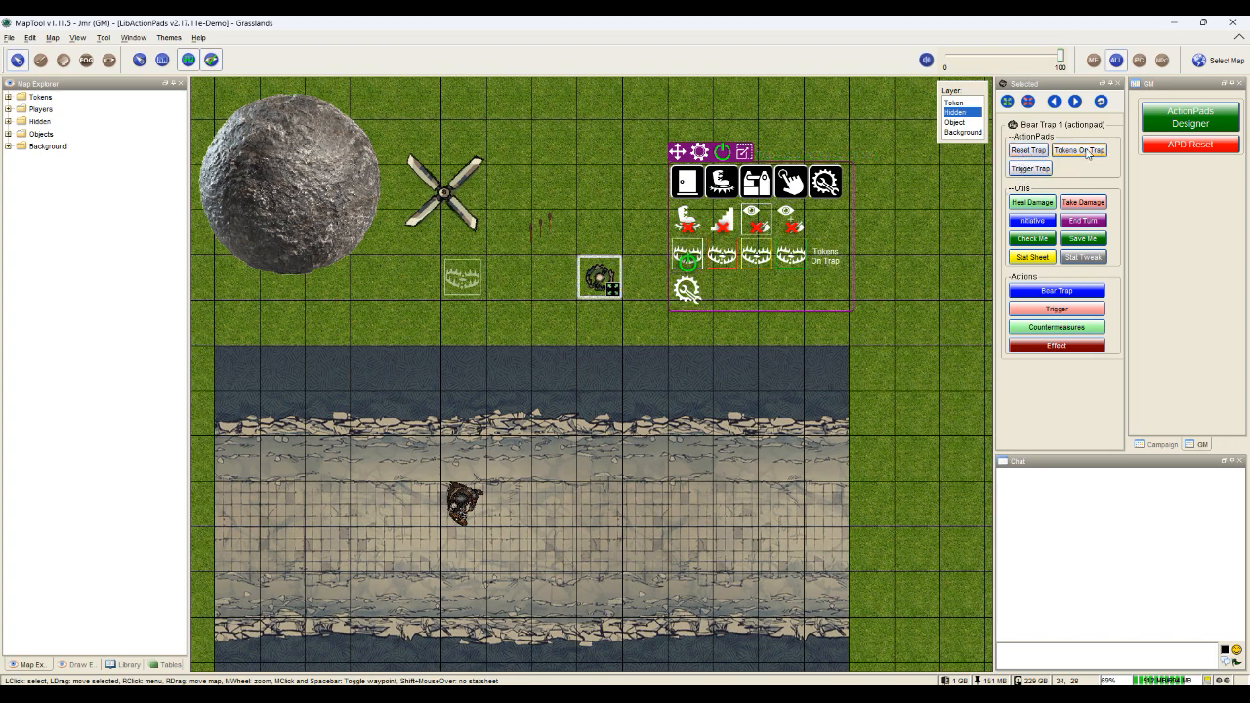
click(1084, 151)
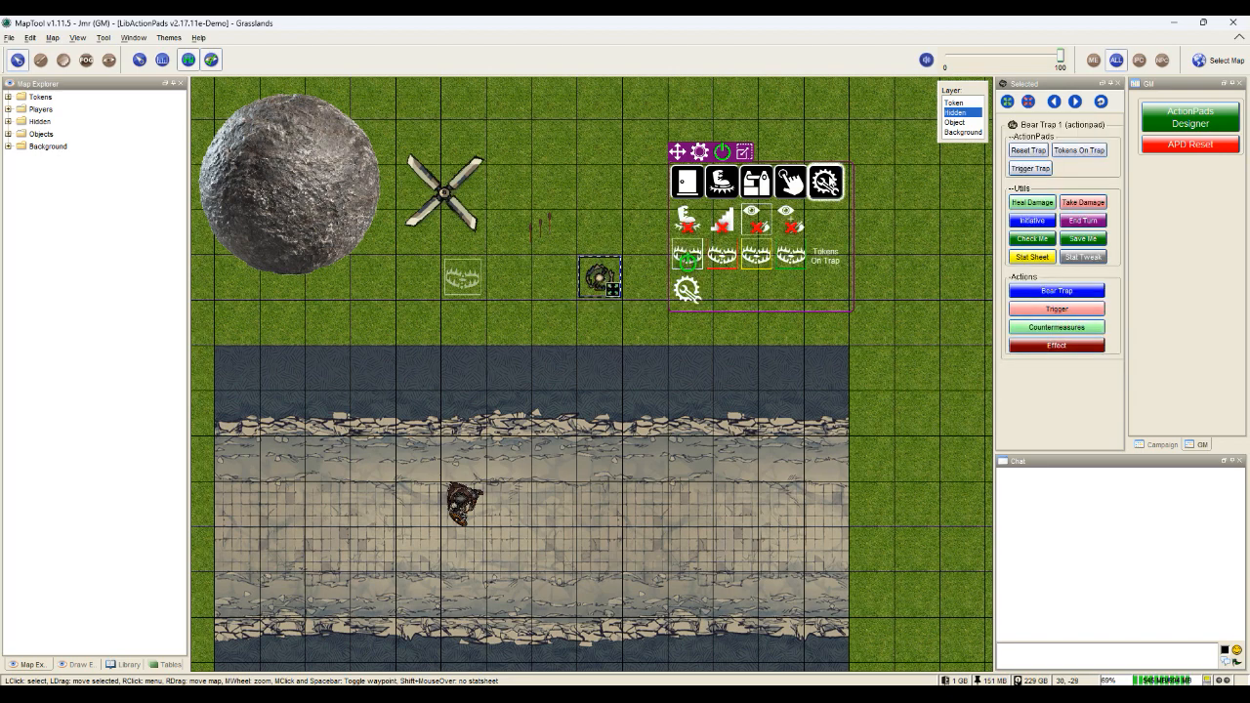
- Give the bear trap pad an On Step On sound by pasting in the sound's URL
click(825, 182)
click(725, 291)
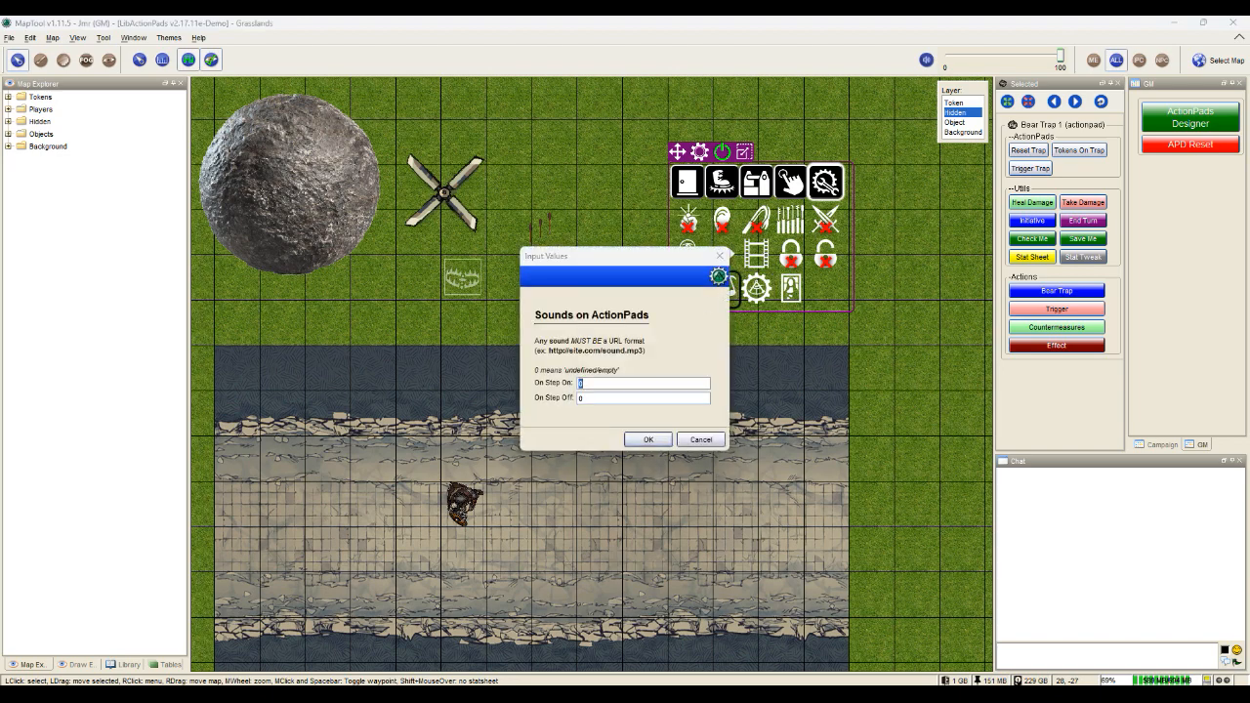
click(597, 384)
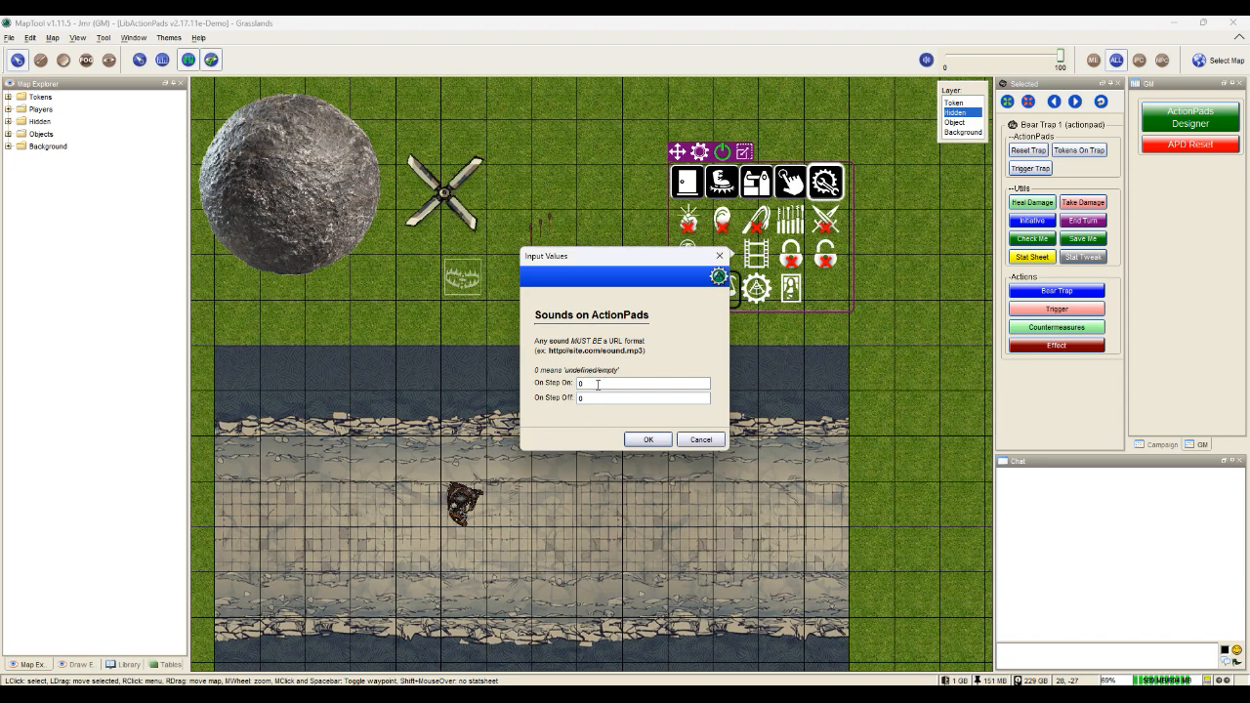
key(ctrl+v)
click(647, 439)
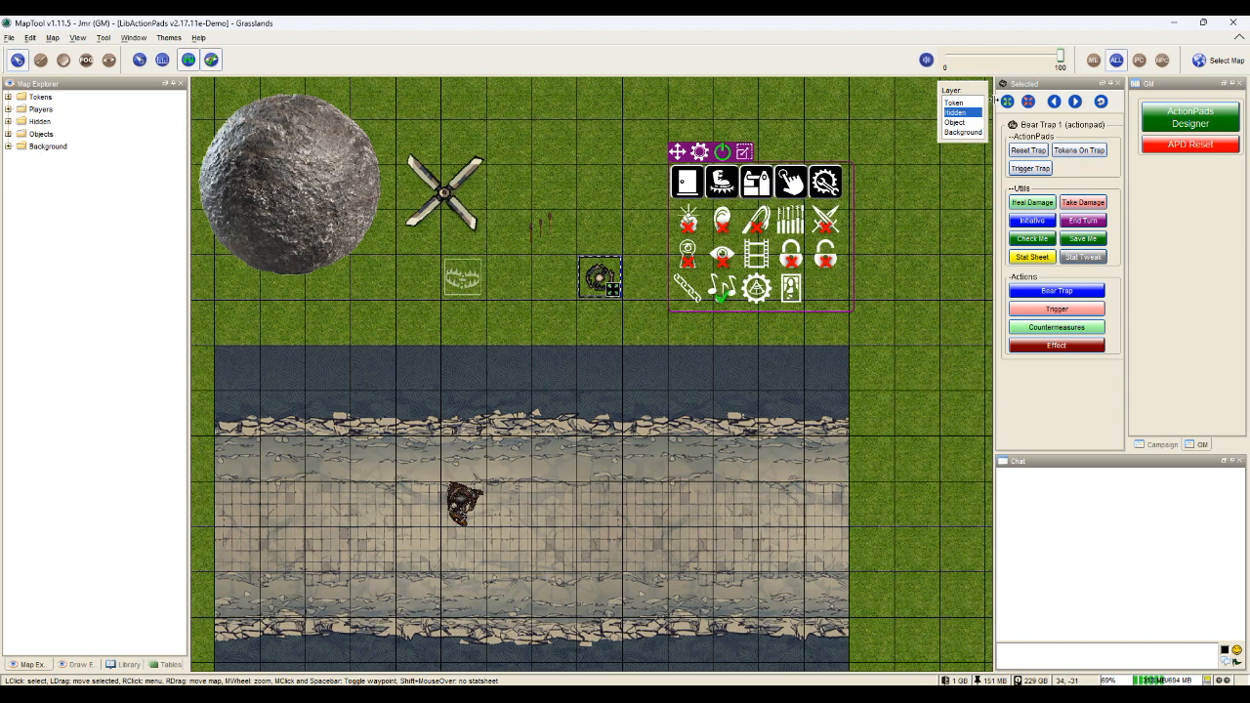
- On the Hidden layer, place the bear trap on the road three squares ahead of the Goliath Fighter
click(954, 102)
mouse_move(600, 279)
mouse_down()
mouse_move(595, 480)
mouse_move(590, 370)
mouse_up()
click(958, 114)
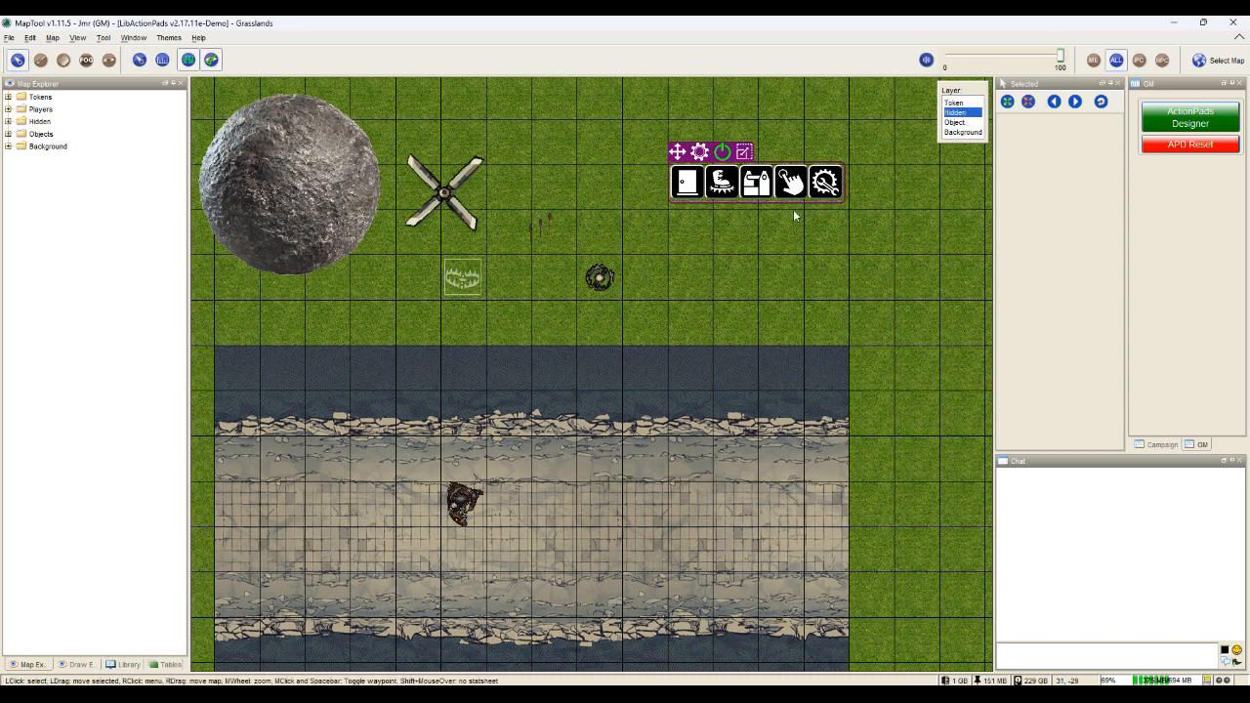
drag(598, 279, 600, 503)
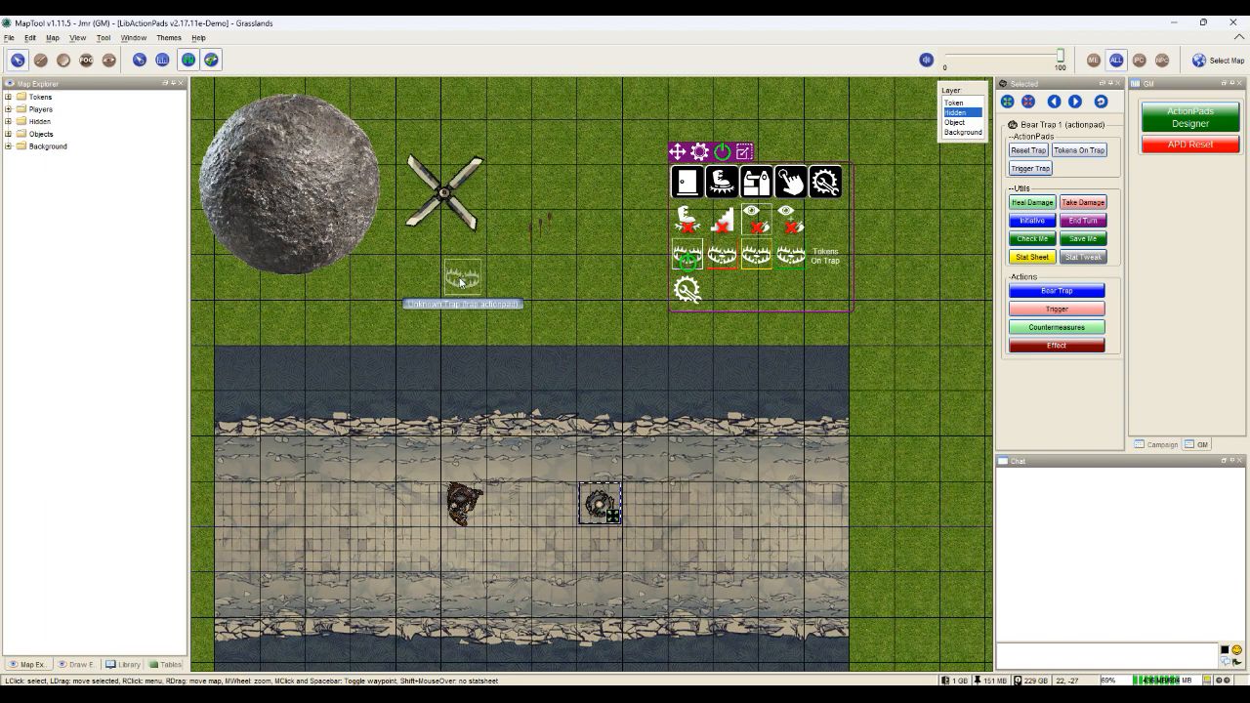
click(606, 265)
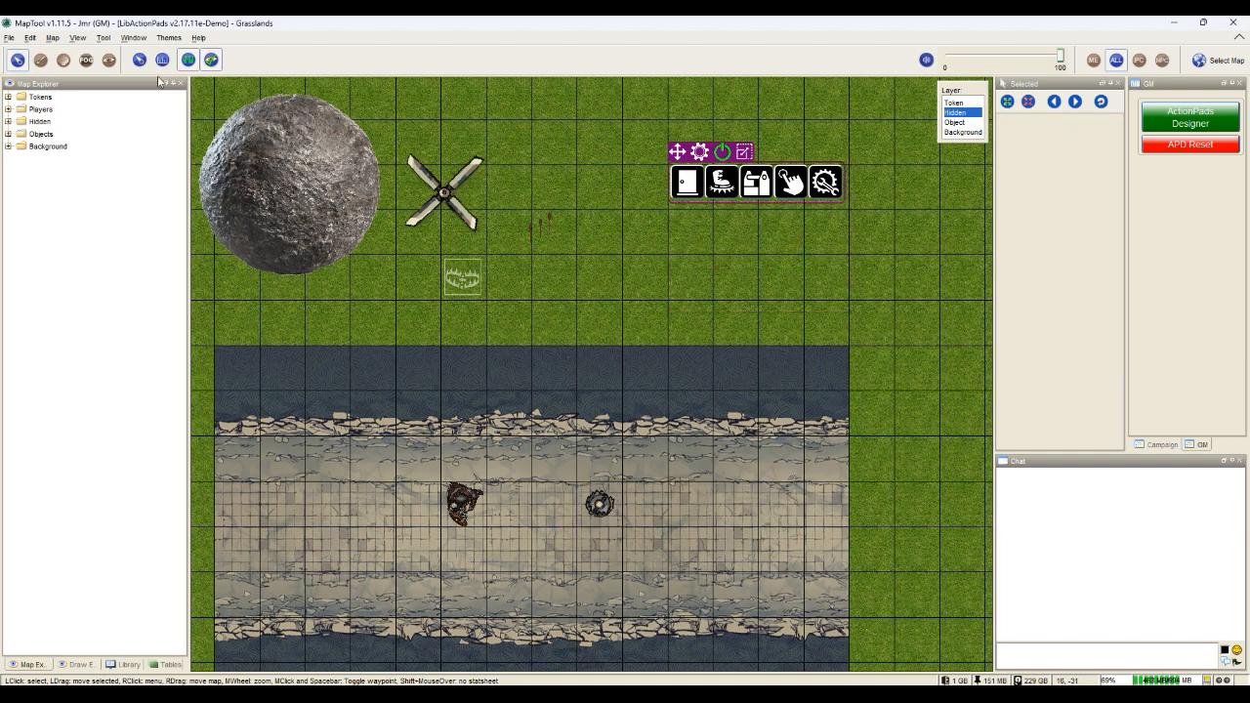
- Show the map as a player sees it, move the Goliath Fighter over the hidden bear trap, and pull it back two squares
click(77, 37)
click(91, 55)
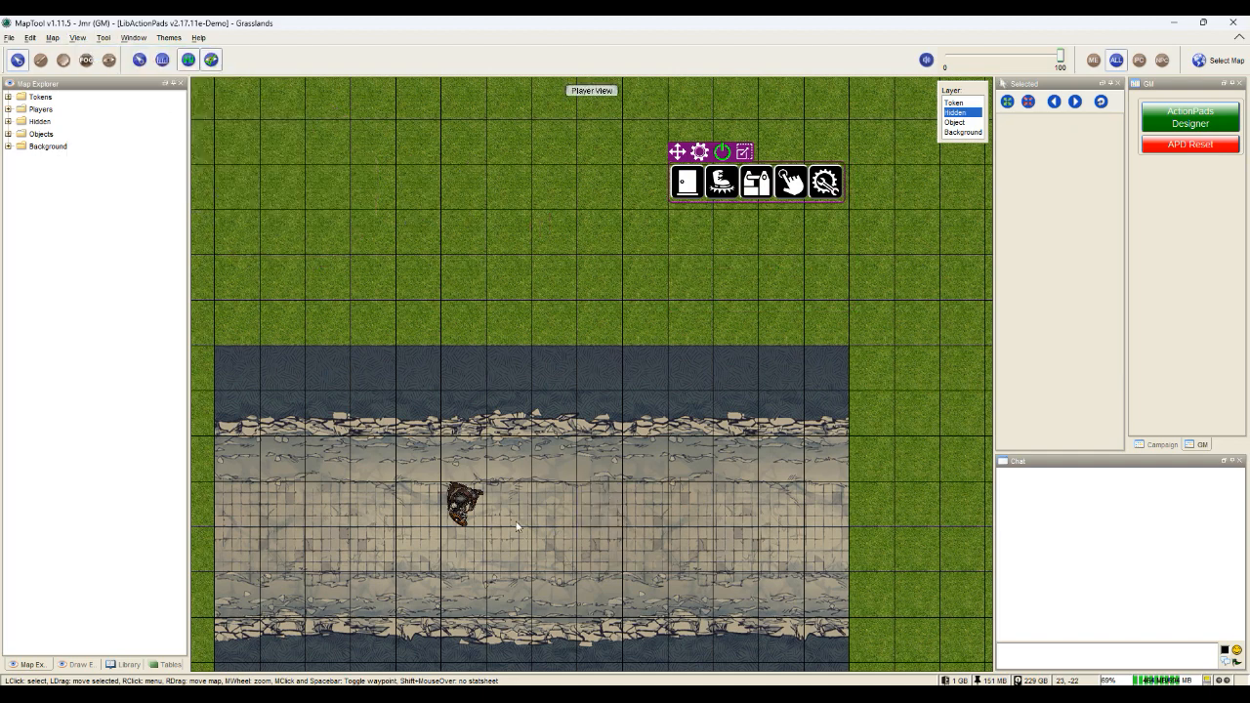
drag(463, 503, 682, 499)
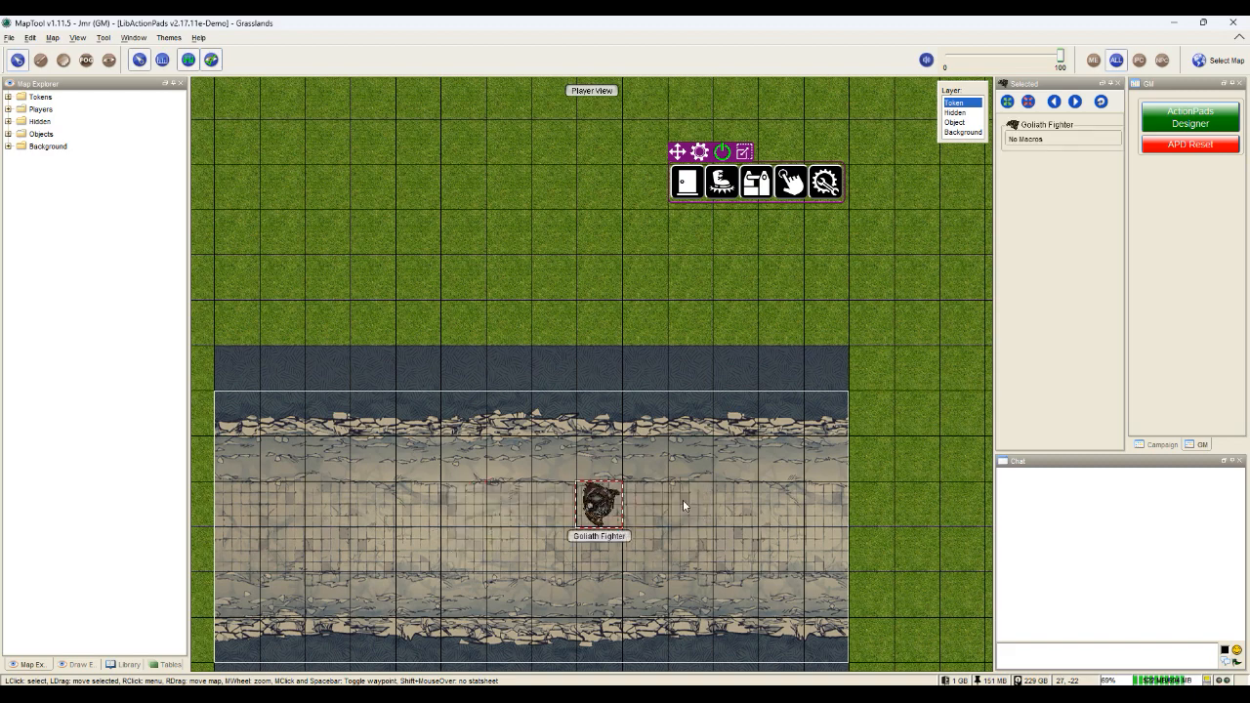
drag(600, 503, 699, 506)
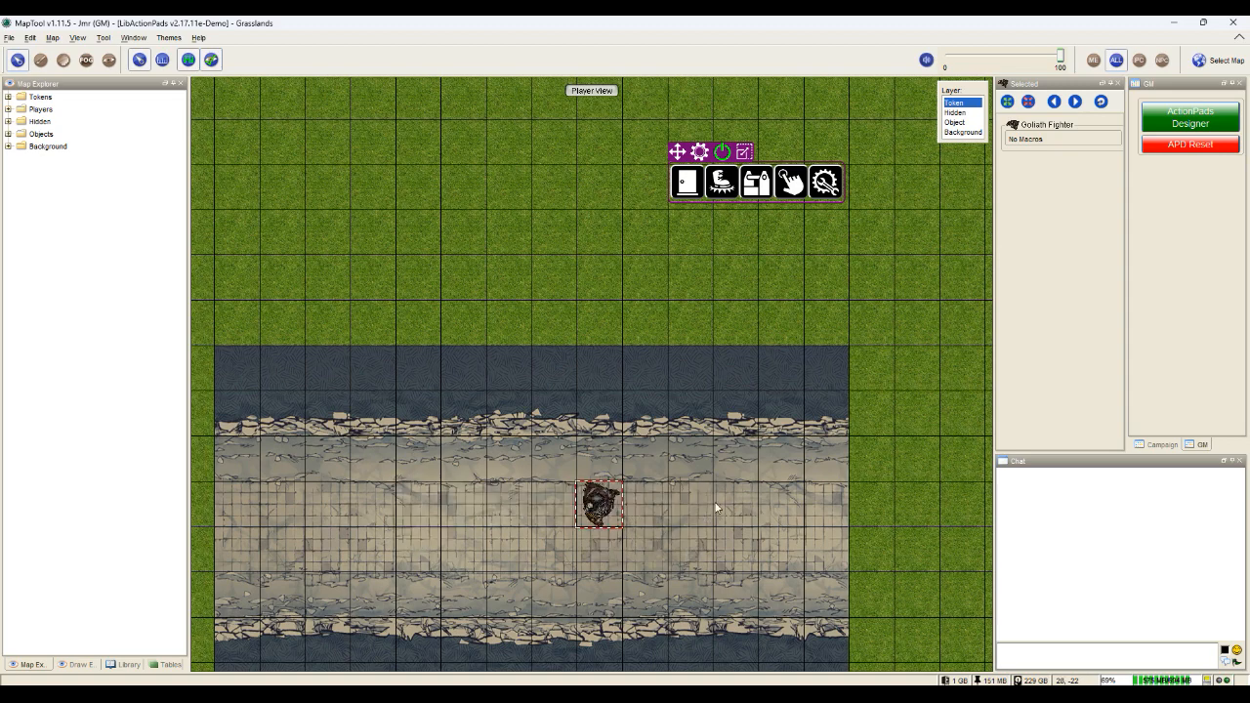
drag(598, 505, 518, 503)
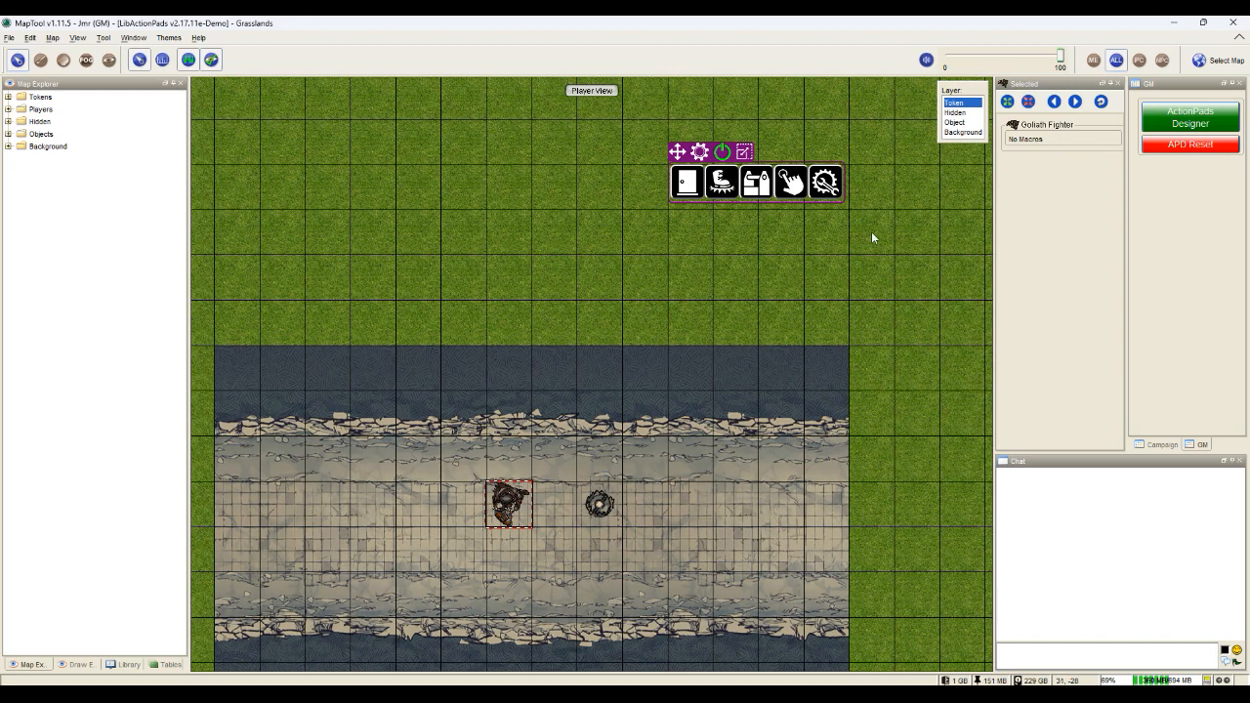
- Select the triggered bear trap on the Object layer and review the list of tokens on it
click(954, 122)
click(617, 498)
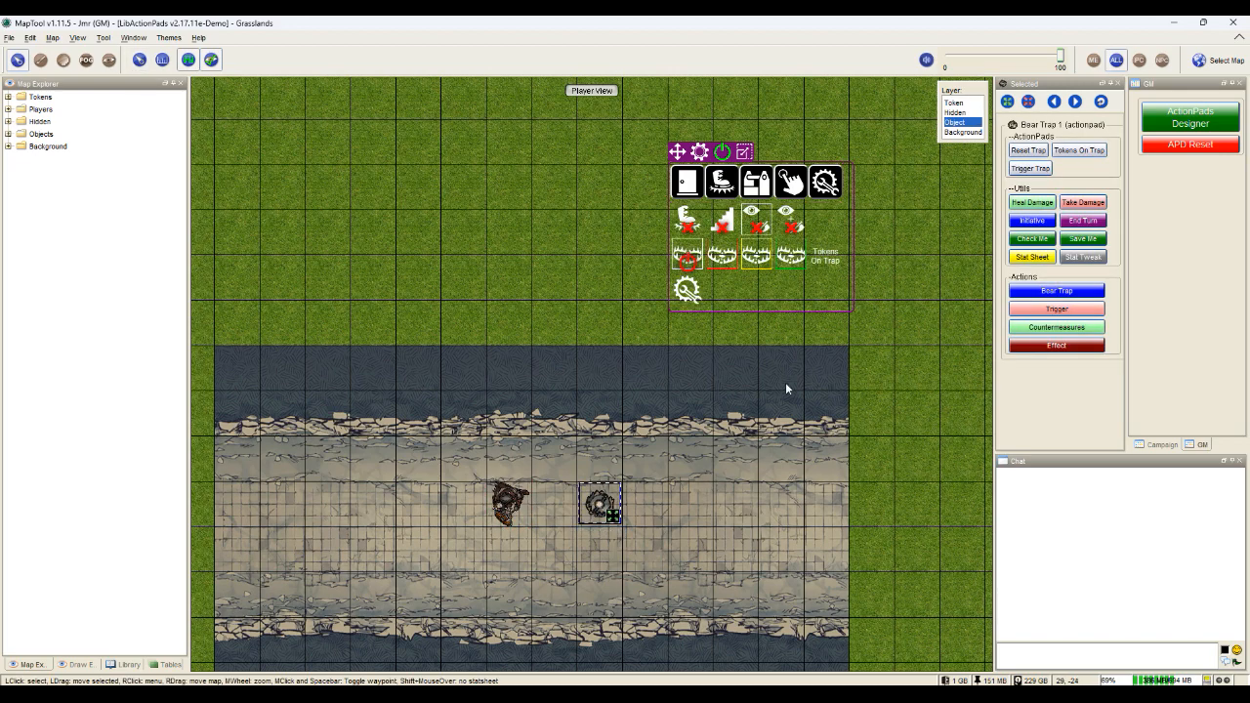
click(837, 264)
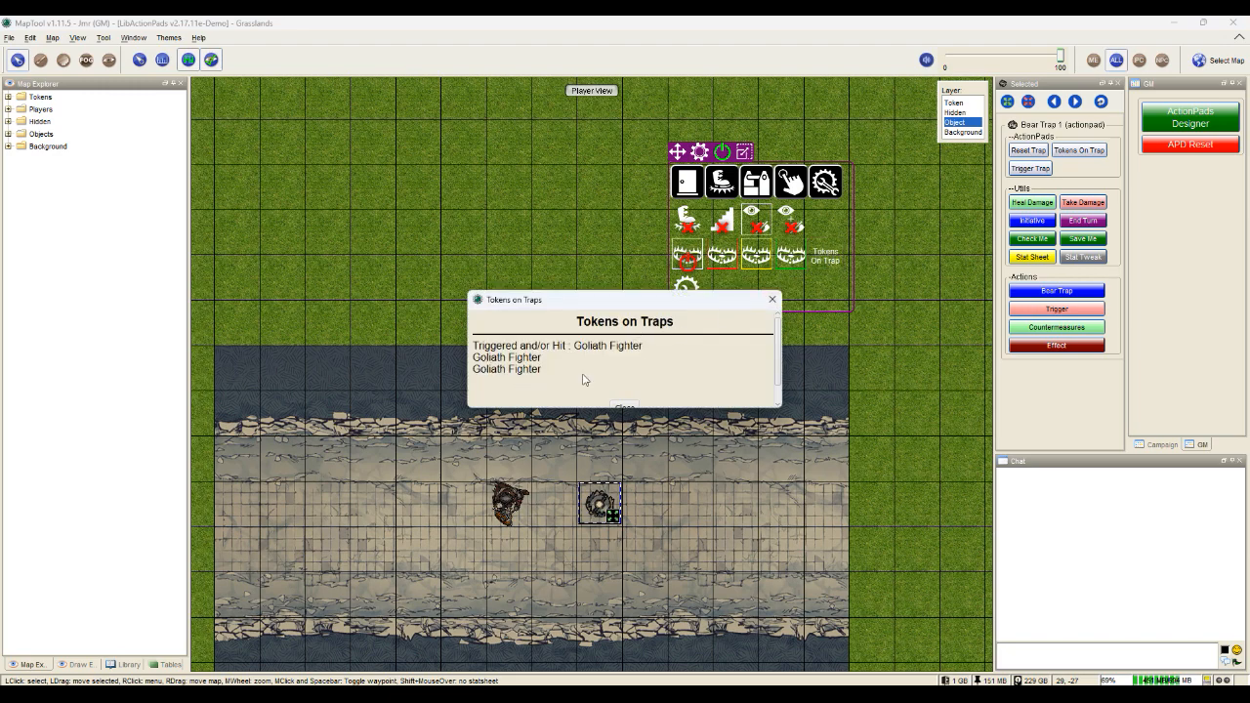
click(625, 405)
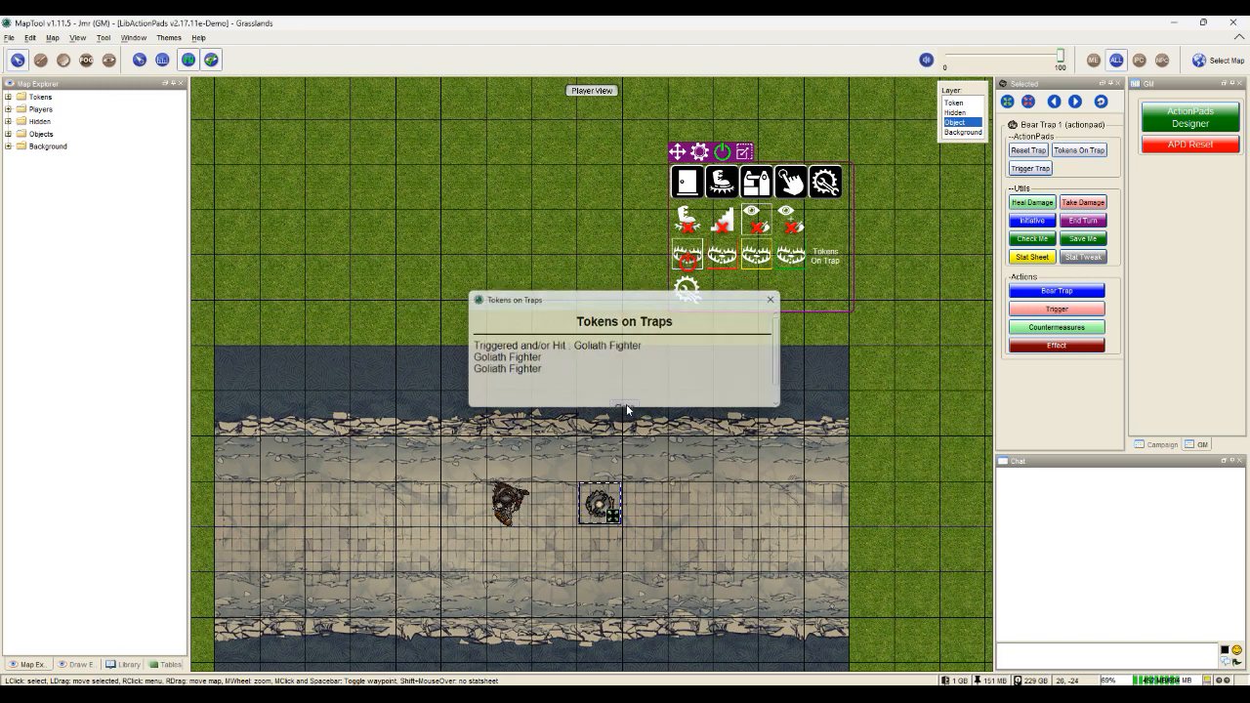
- Reset the bear trap and turn off the player view of the map
click(686, 256)
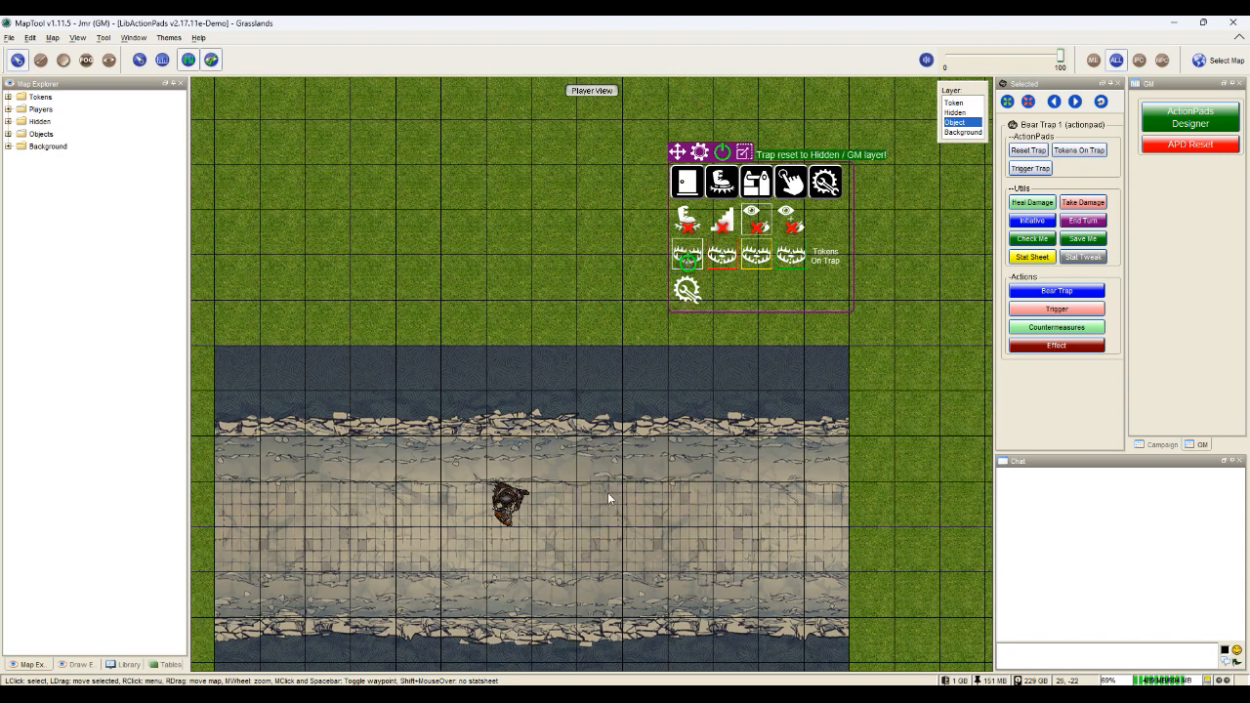
click(77, 37)
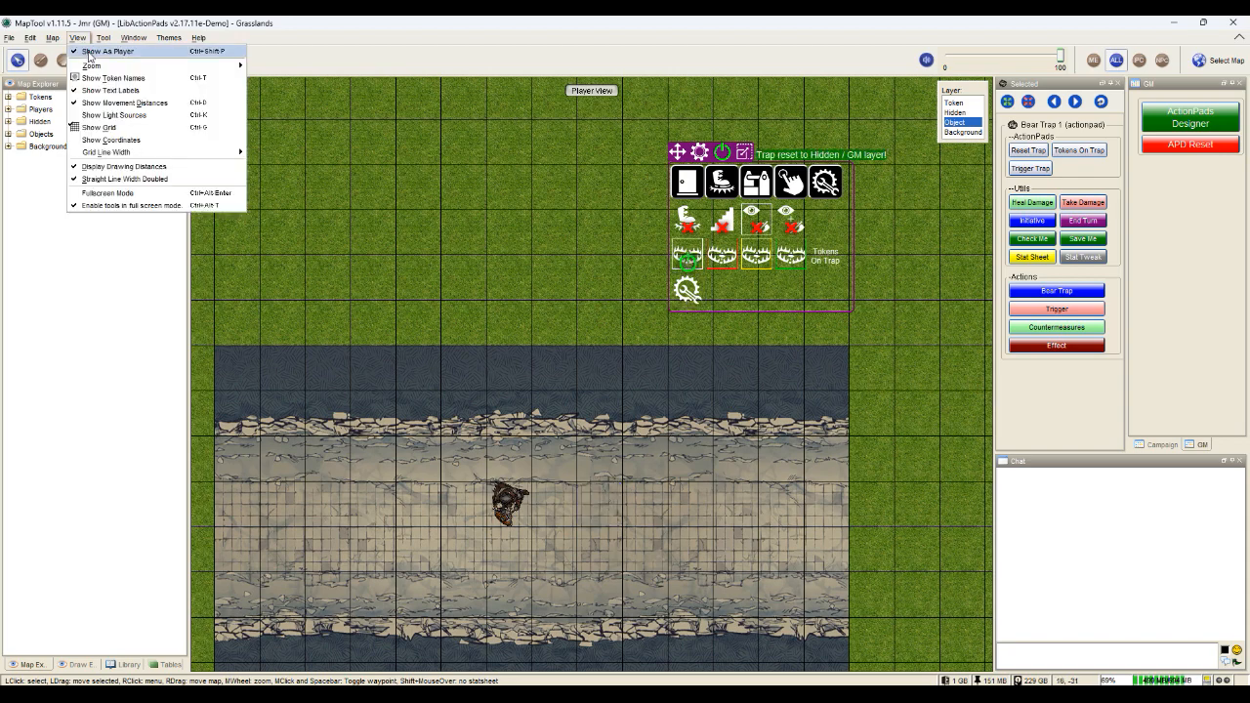
click(94, 51)
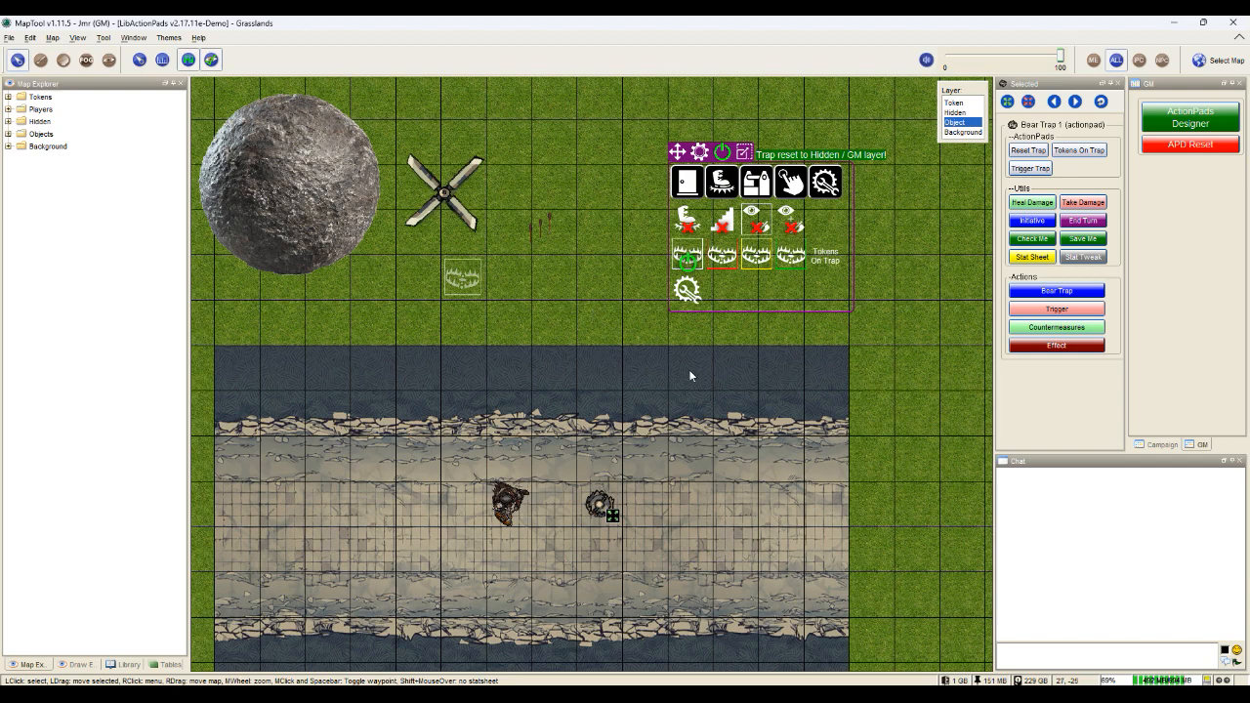
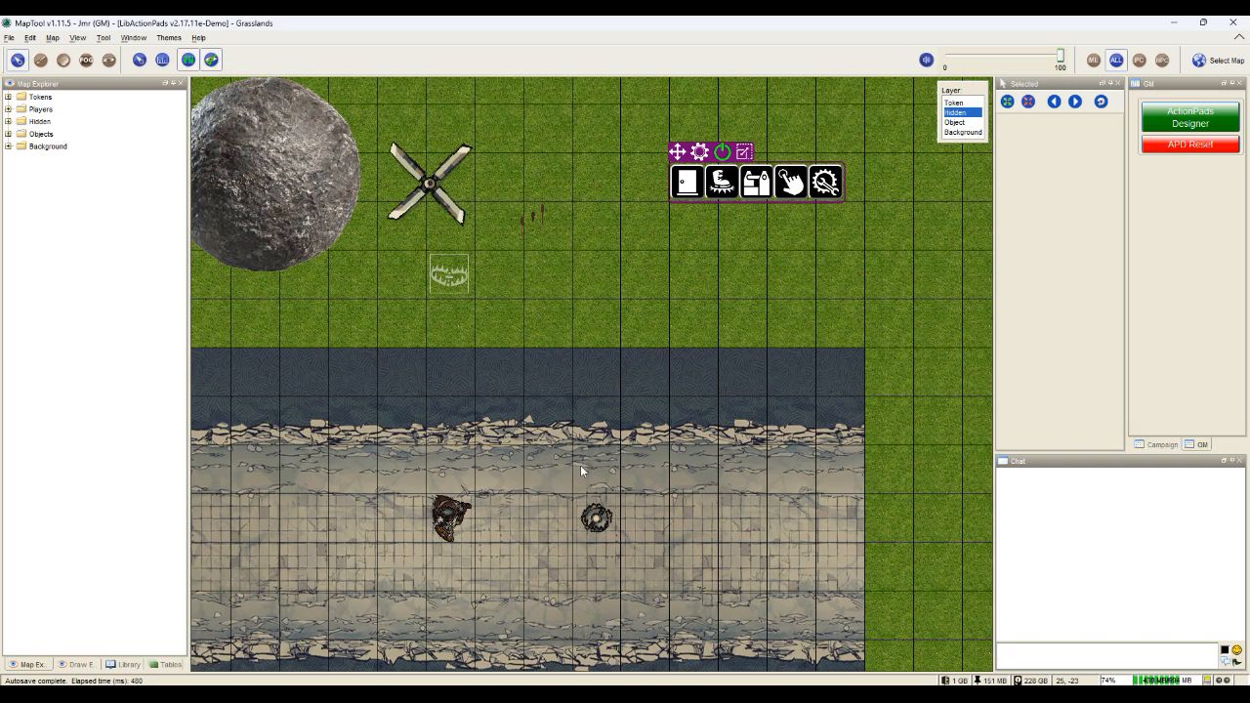
- Create a trap-detect pad for the bear trap and enlarge it to about two squares wide, centred over the trap
click(591, 517)
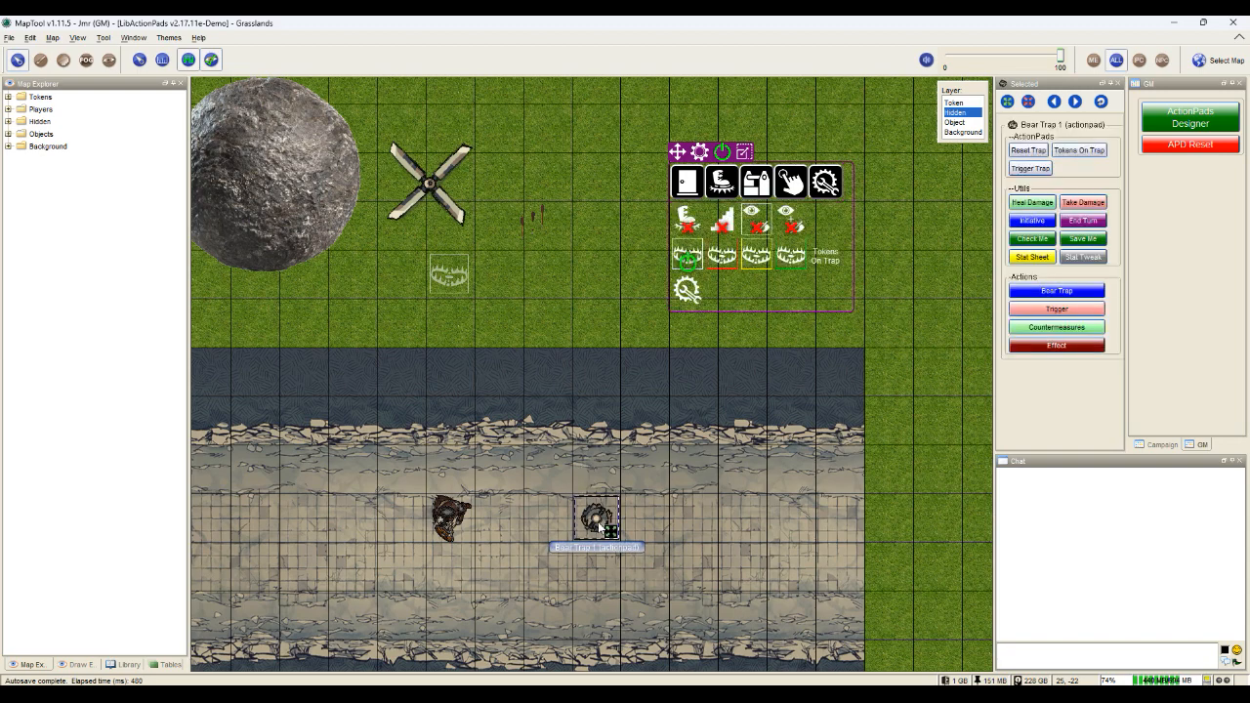
click(759, 257)
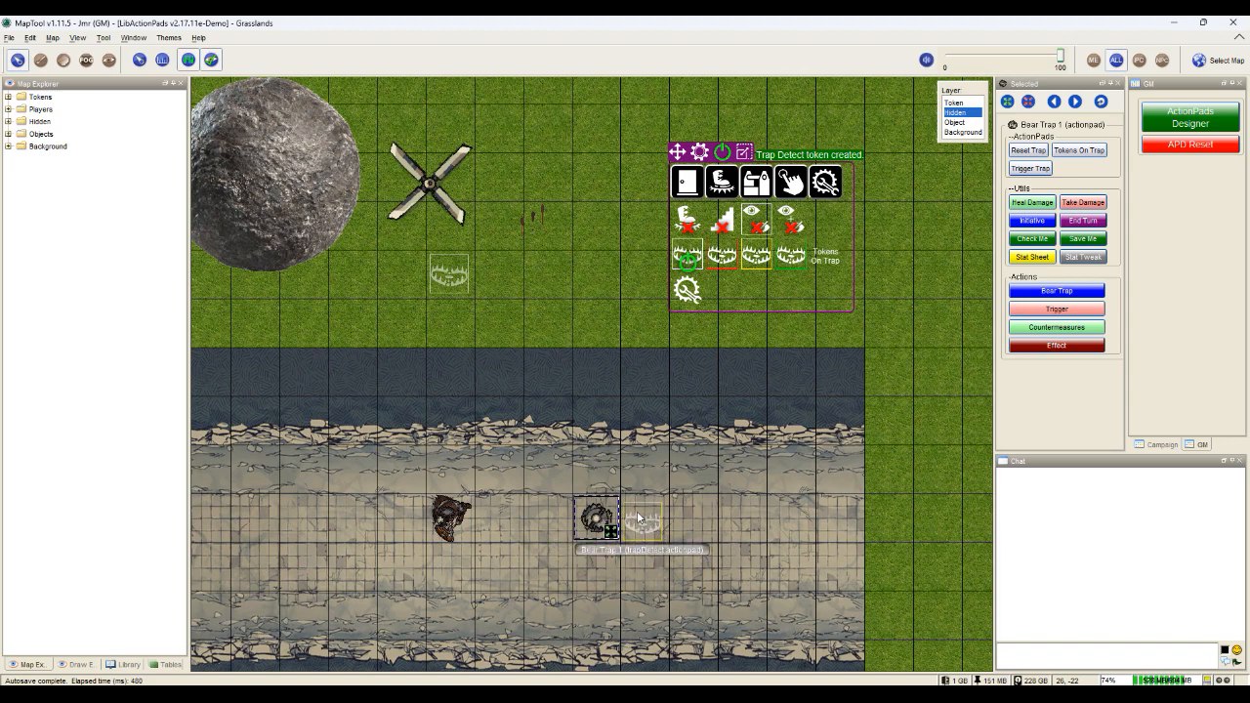
drag(644, 530, 645, 566)
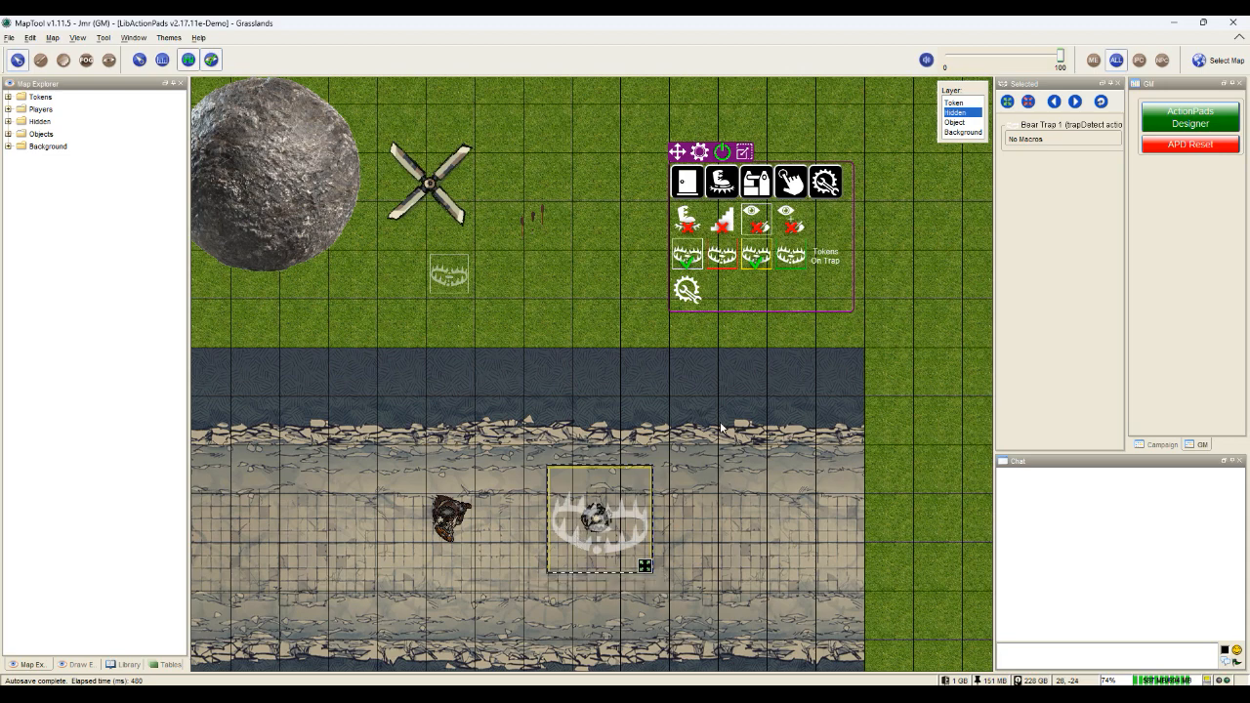
- Give the bear trap's trap-detect pad an On Step On macro that rolls d20 plus Wisdom against dc 20, returning 1 or 0
click(686, 289)
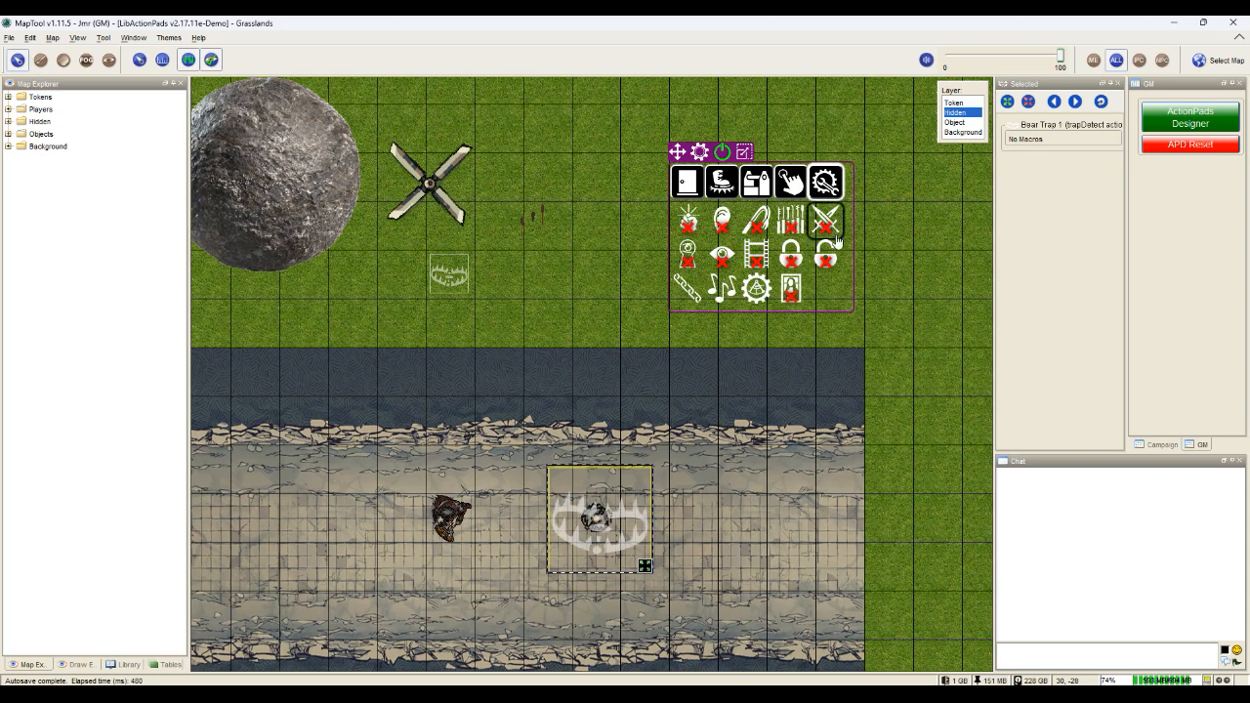
click(760, 289)
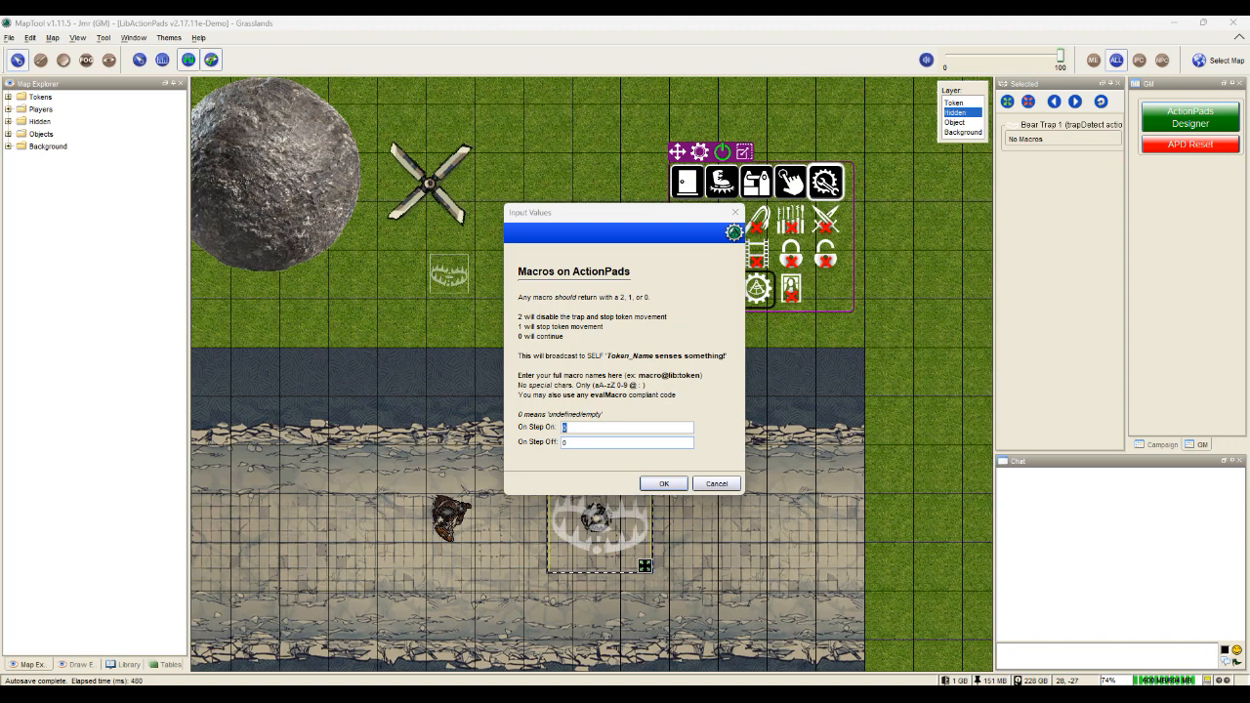
click(576, 431)
key(ctrl+v)
key(Home)
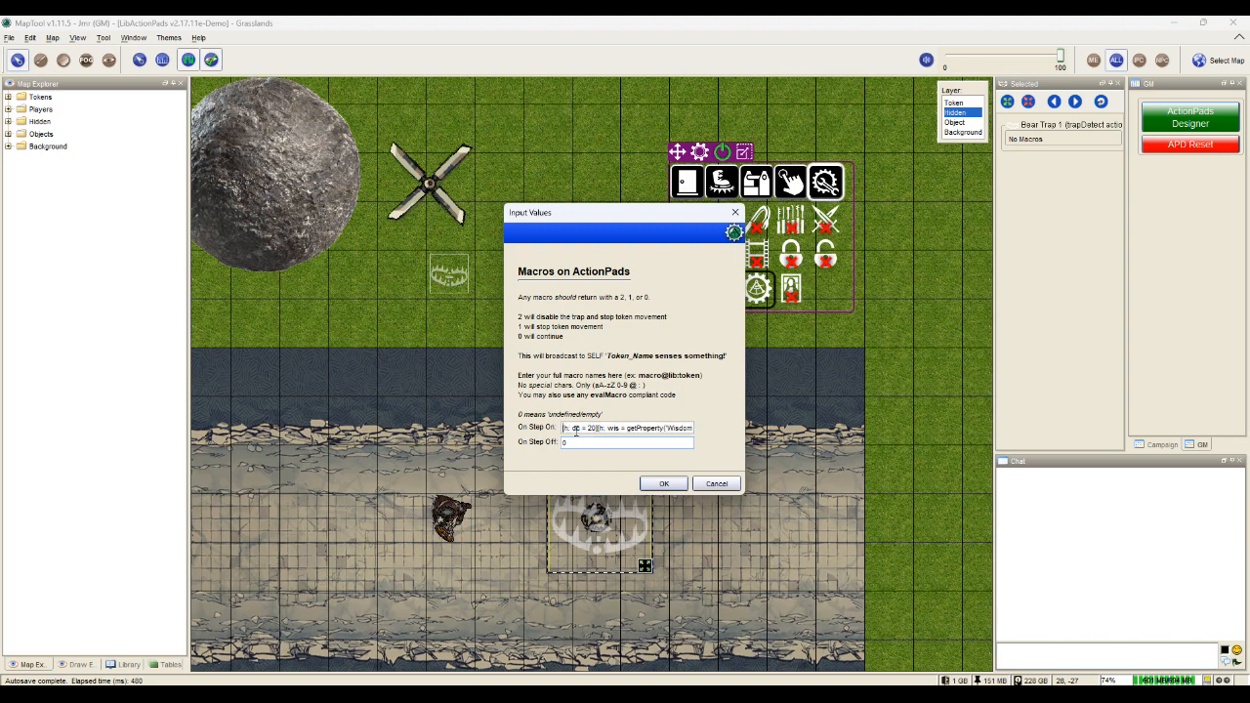
drag(610, 428, 676, 425)
double_click(671, 428)
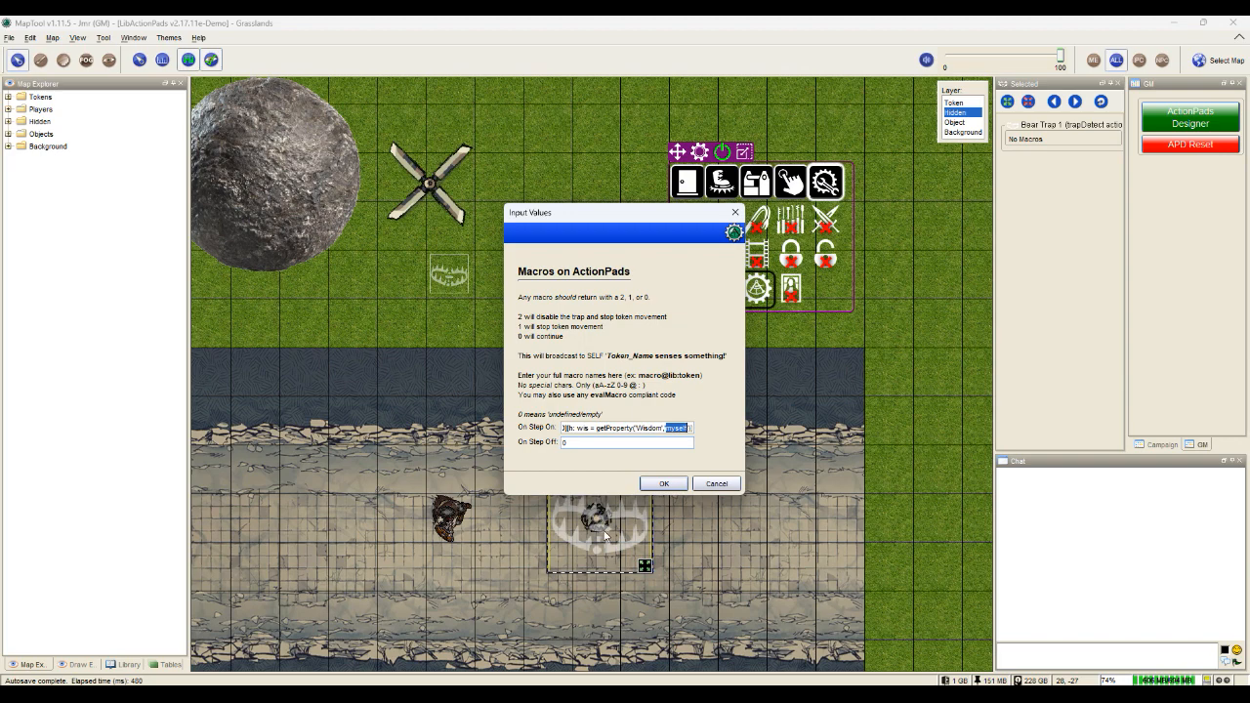
drag(682, 428, 705, 429)
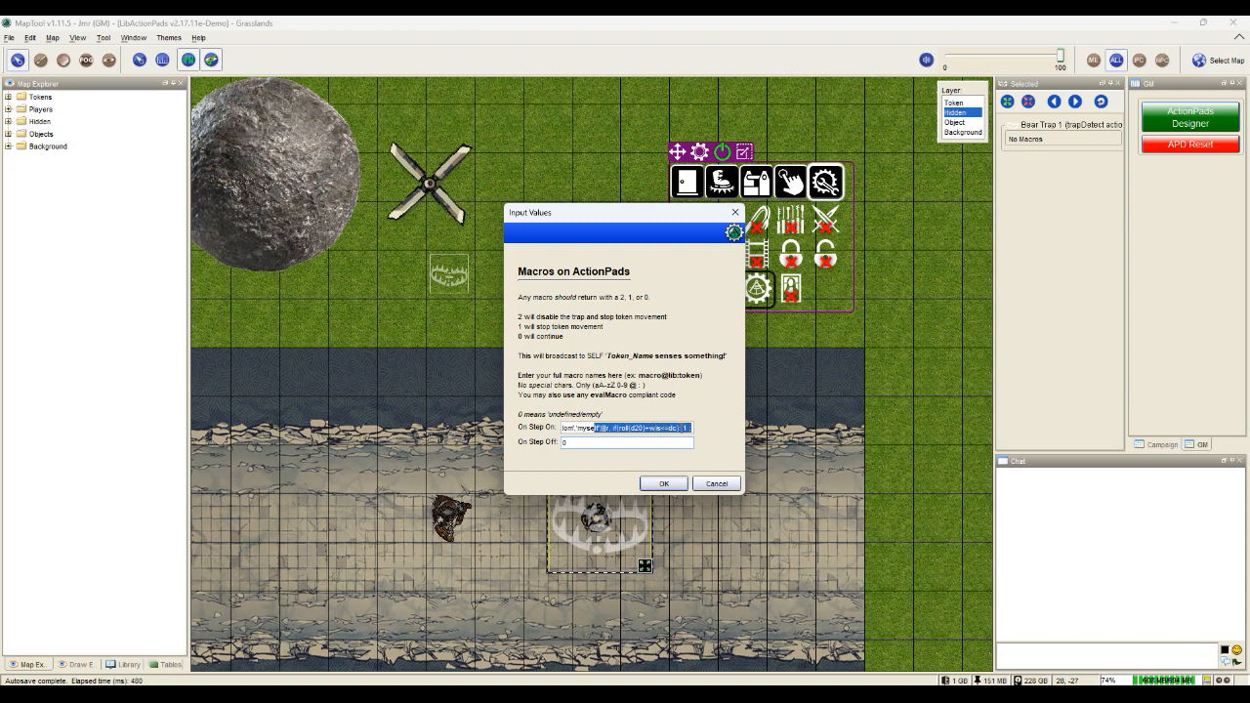
drag(682, 428, 714, 428)
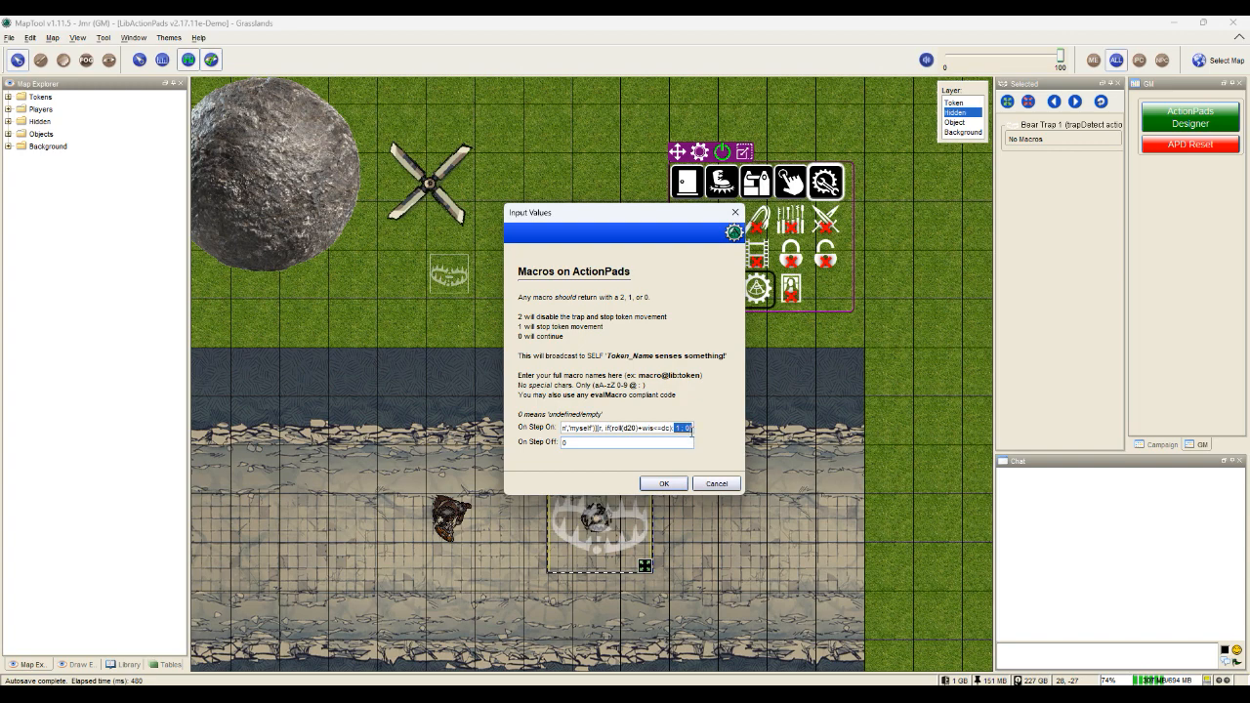
click(674, 485)
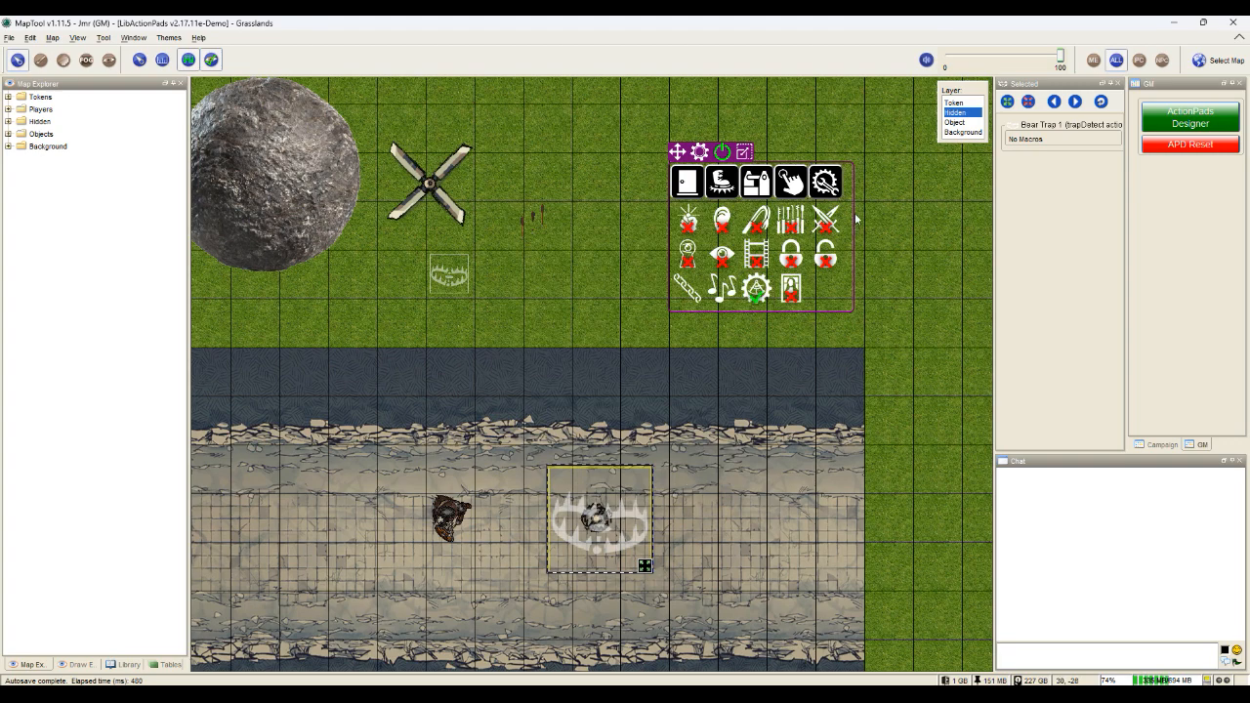
- On the Token layer, test the trap-detect pad by moving the Goliath Fighter across it and back to the starting side
click(953, 103)
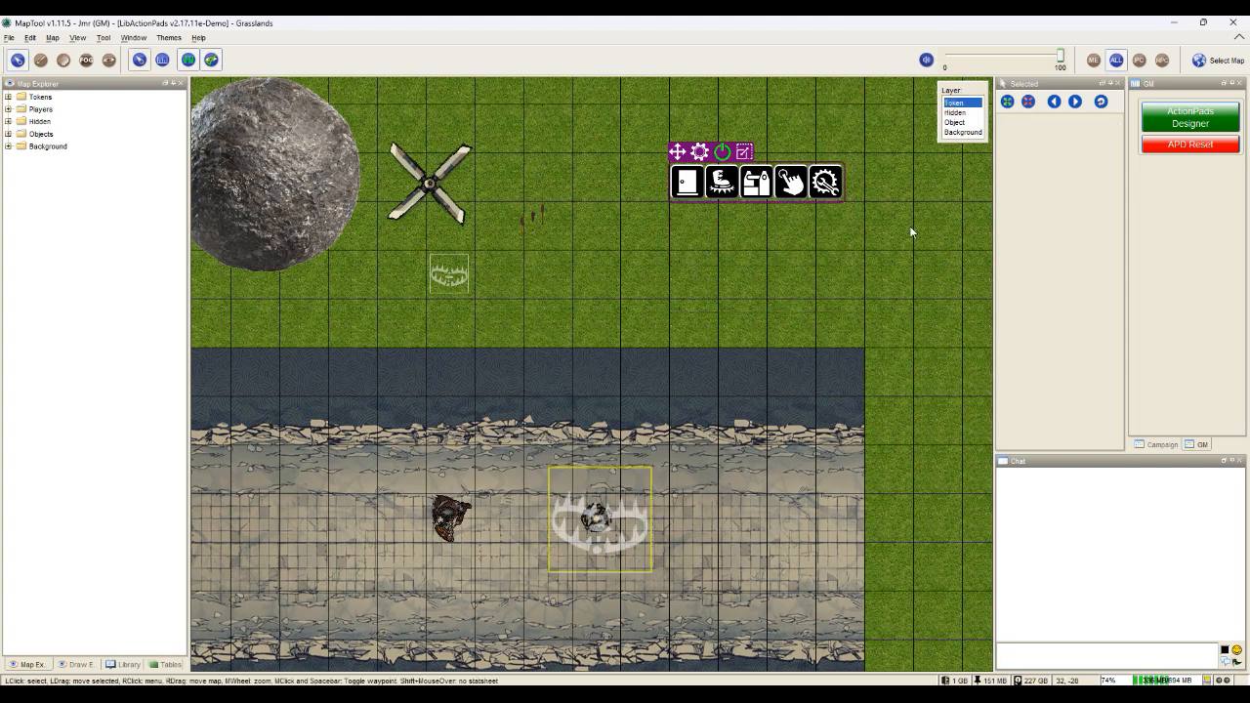
click(449, 519)
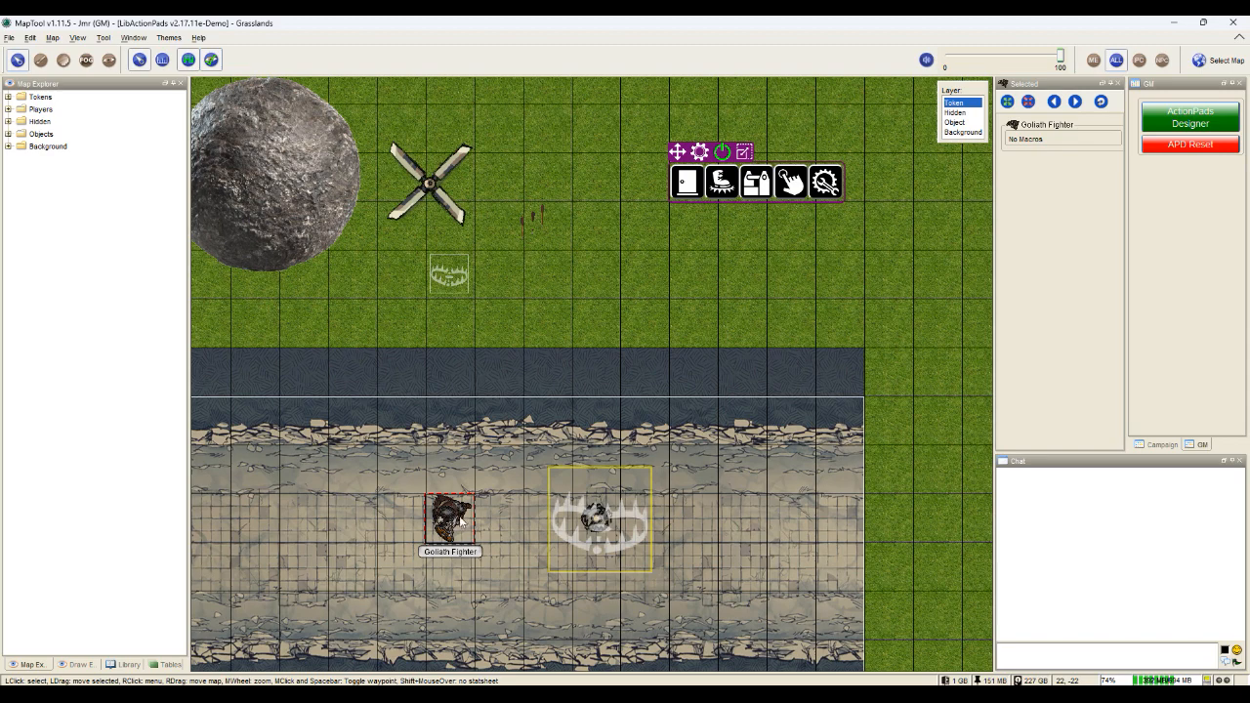
drag(456, 520, 500, 482)
drag(546, 471, 693, 472)
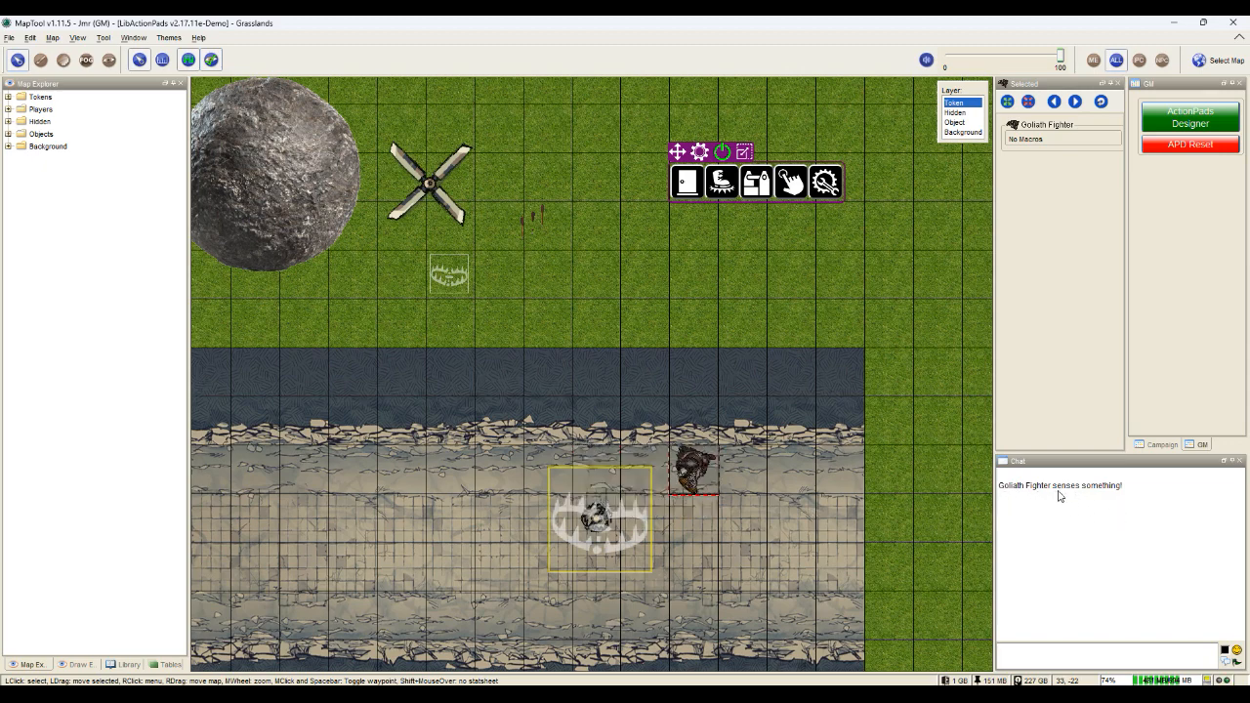
drag(690, 473, 489, 553)
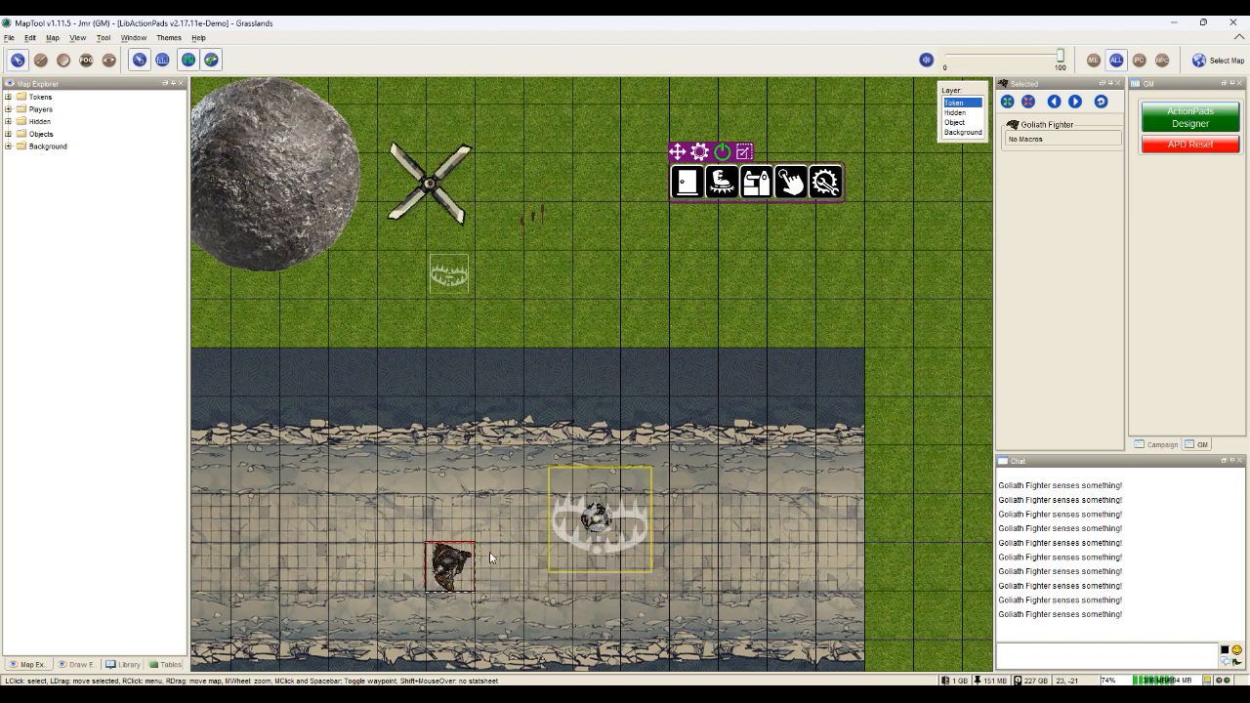
- Show the map as a player sees it and move the Goliath Fighter along the road past the bear trap
click(51, 37)
mouse_move(78, 38)
click(107, 53)
drag(445, 586, 735, 589)
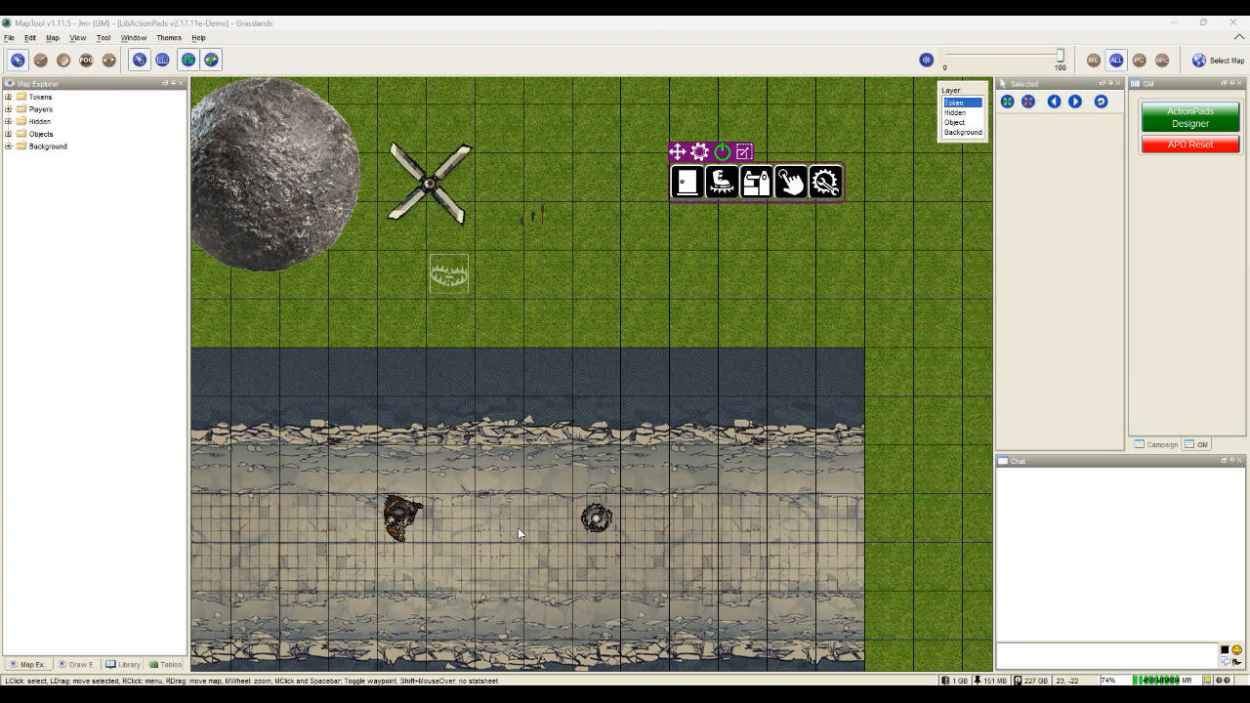
- On the Hidden layer, create a trap-trigger pad for the bear trap and place it directly below the Goliath Fighter
click(955, 112)
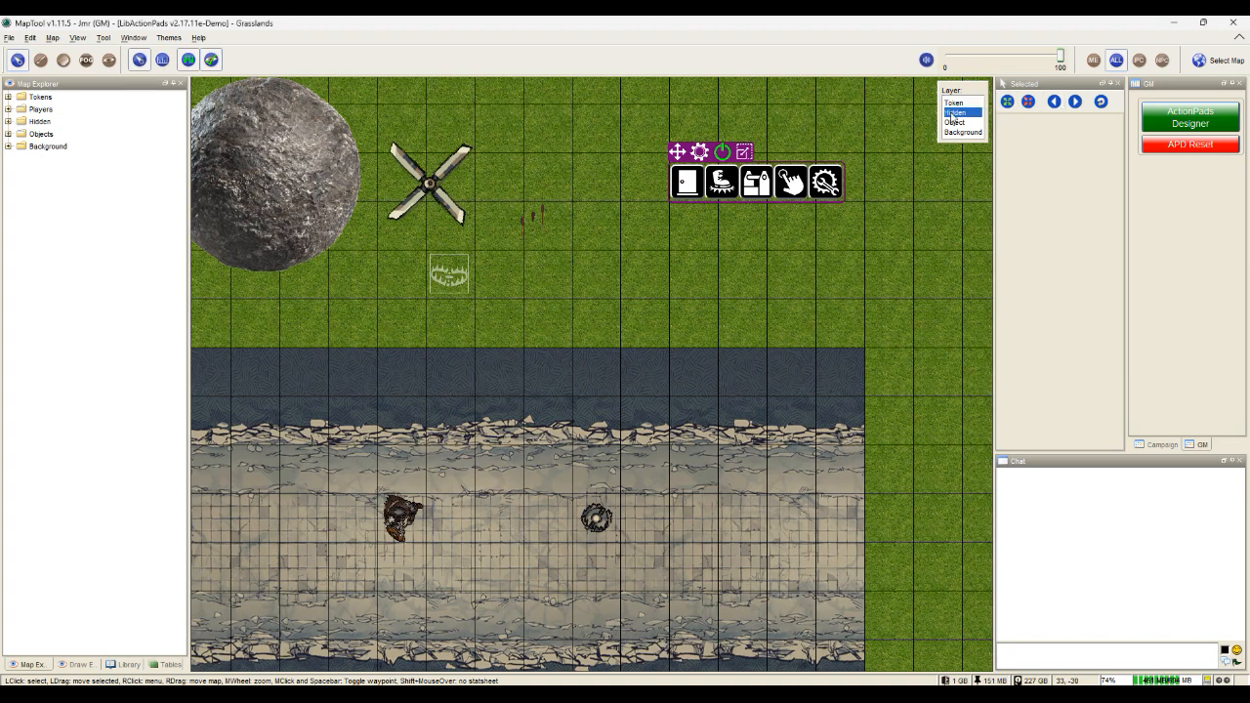
click(610, 509)
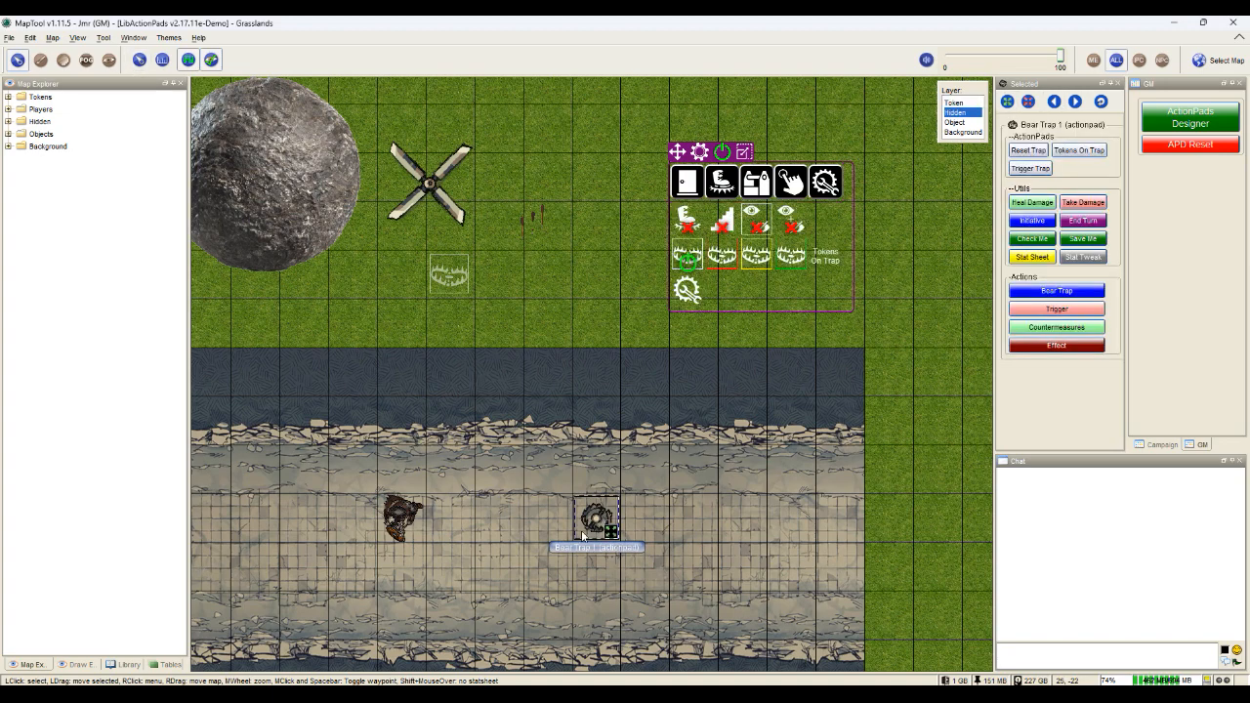
click(722, 259)
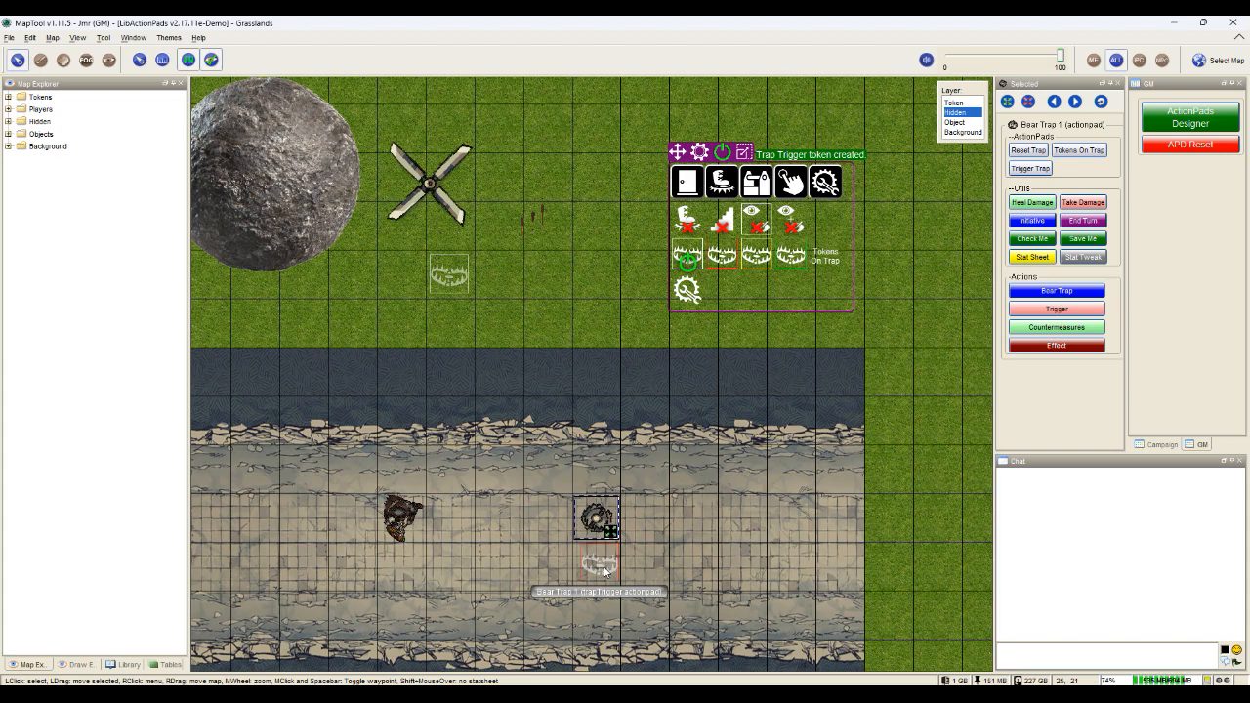
drag(604, 571, 405, 573)
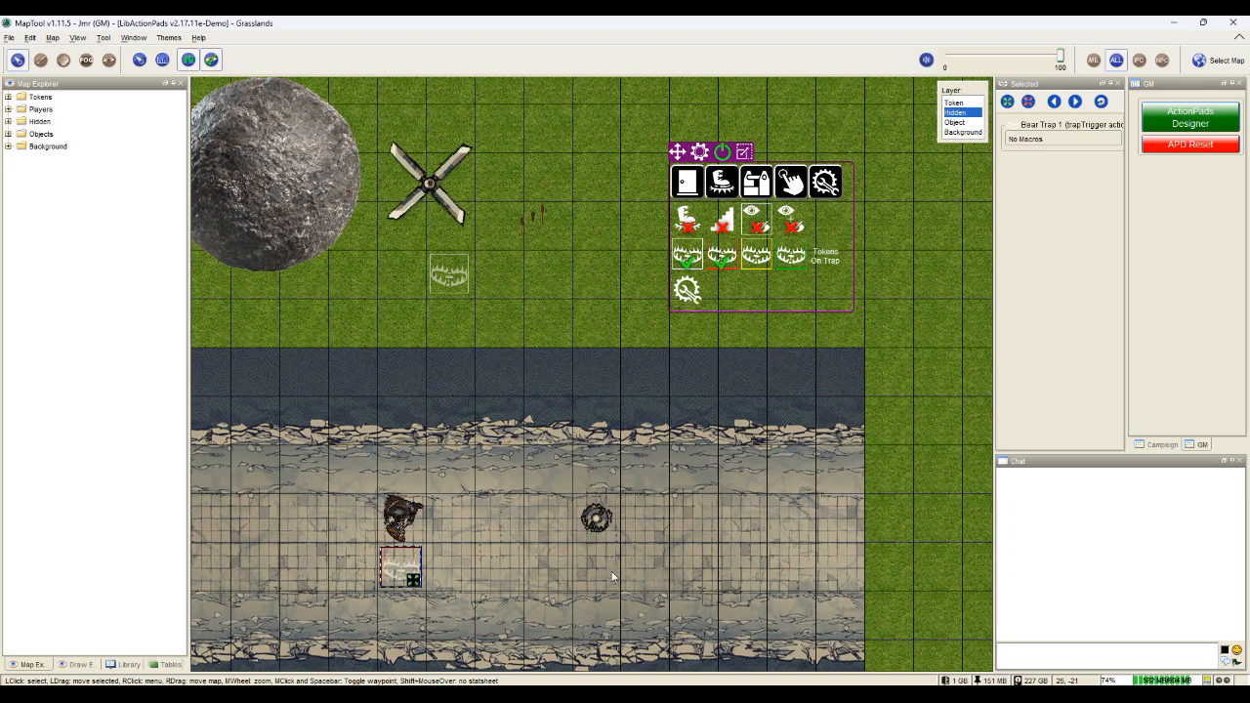
- Toggle the Trigger on Trigger option in the bear trap's configuration and apply it
click(598, 520)
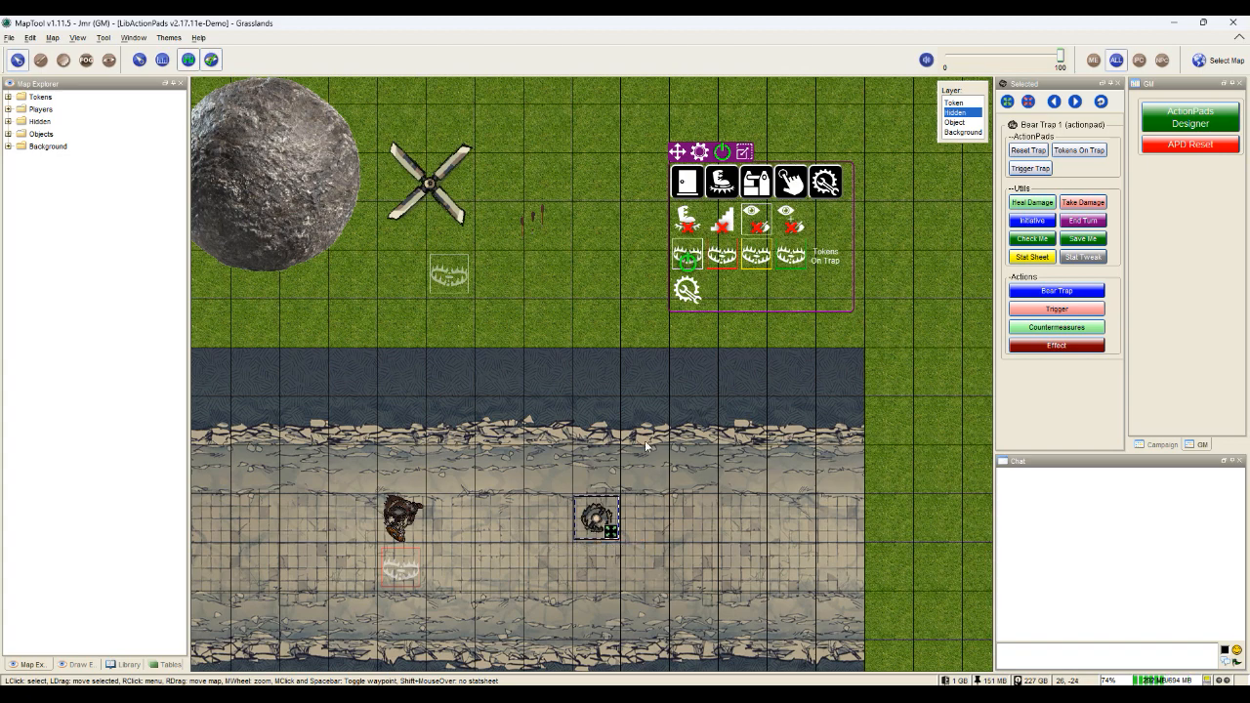
click(685, 290)
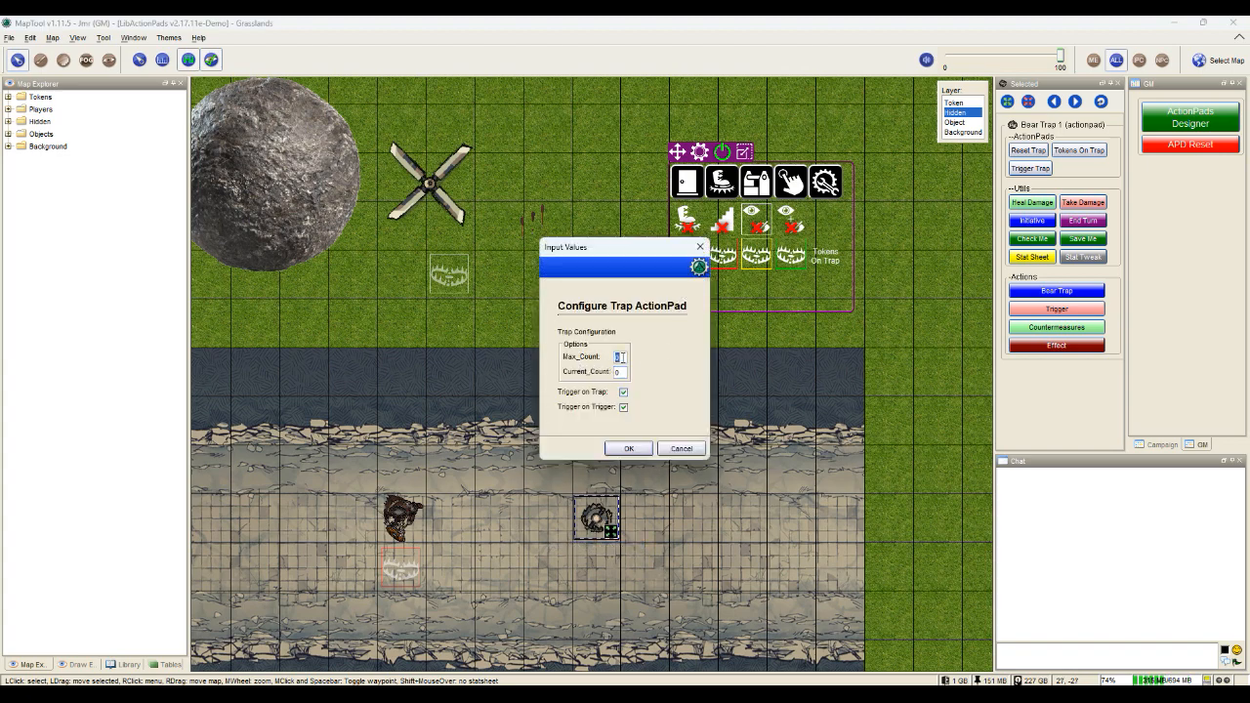
click(622, 407)
click(638, 450)
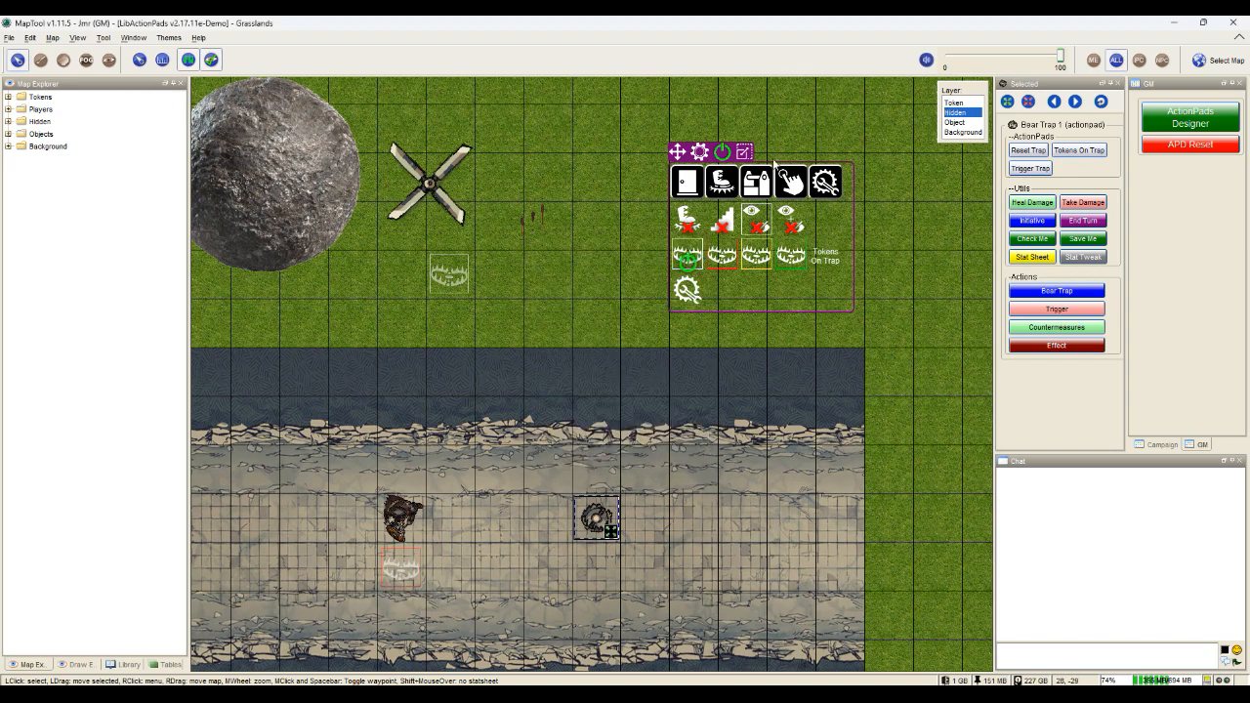
- Show the map as a player sees it and move the Goliath Fighter down onto the trap-trigger pad
click(77, 37)
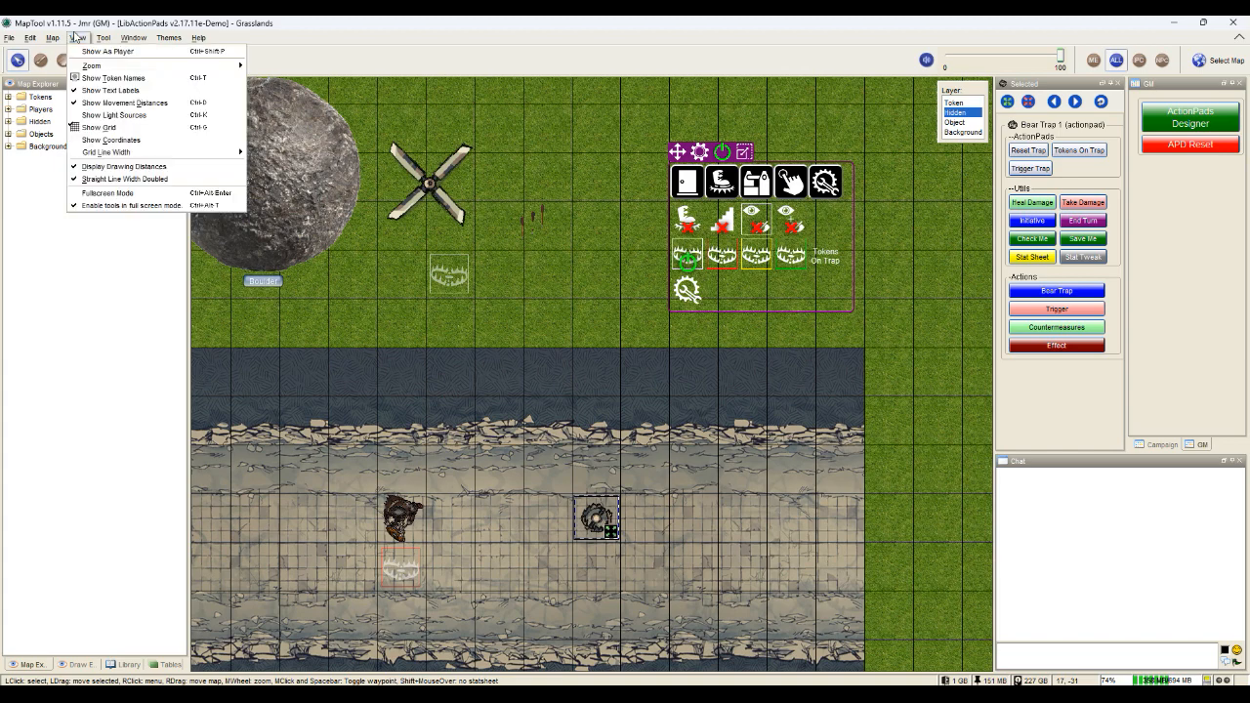
click(91, 52)
click(545, 437)
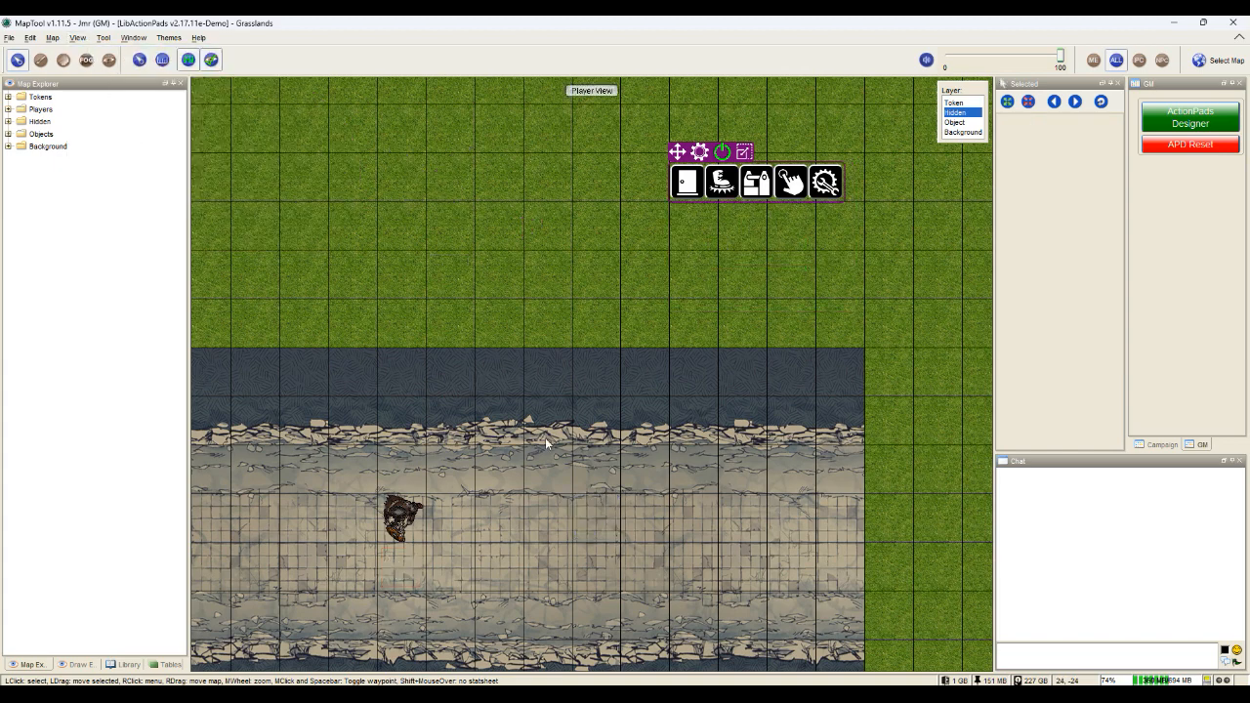
click(954, 102)
drag(393, 537, 388, 593)
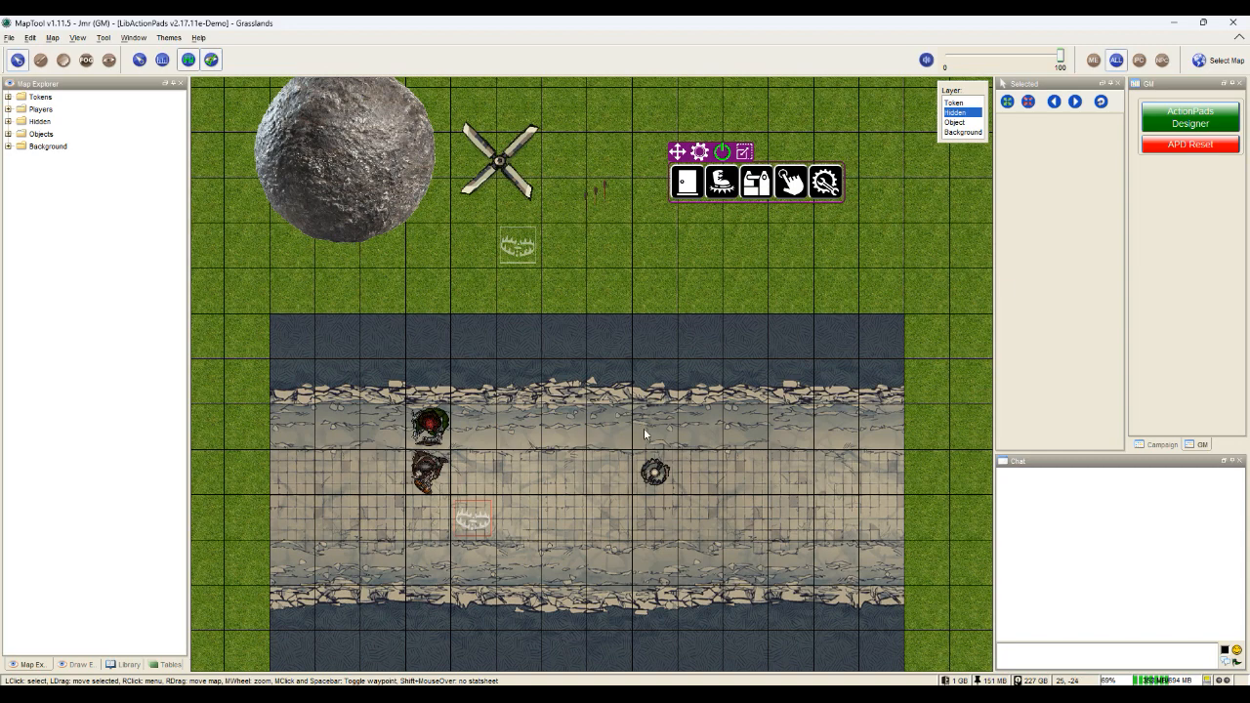
- Create a trap-disable pad for the bear trap and place it two squares to the right of the Human Cleric
click(654, 472)
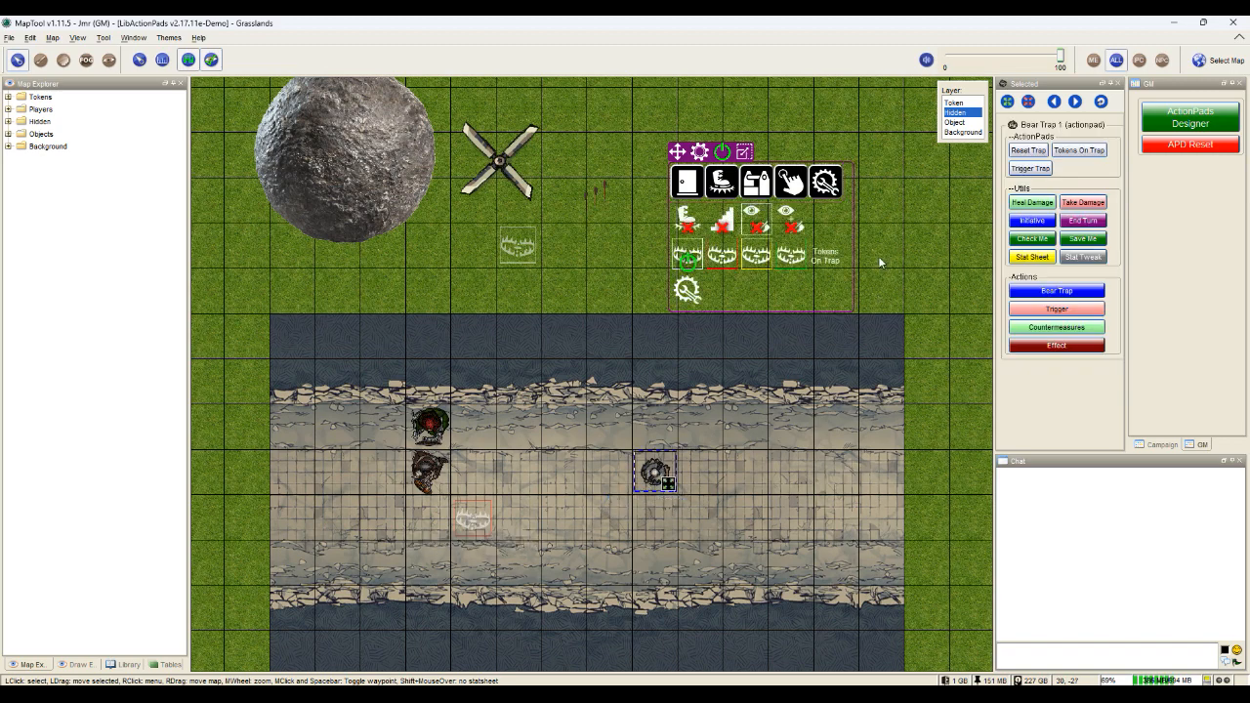
click(792, 258)
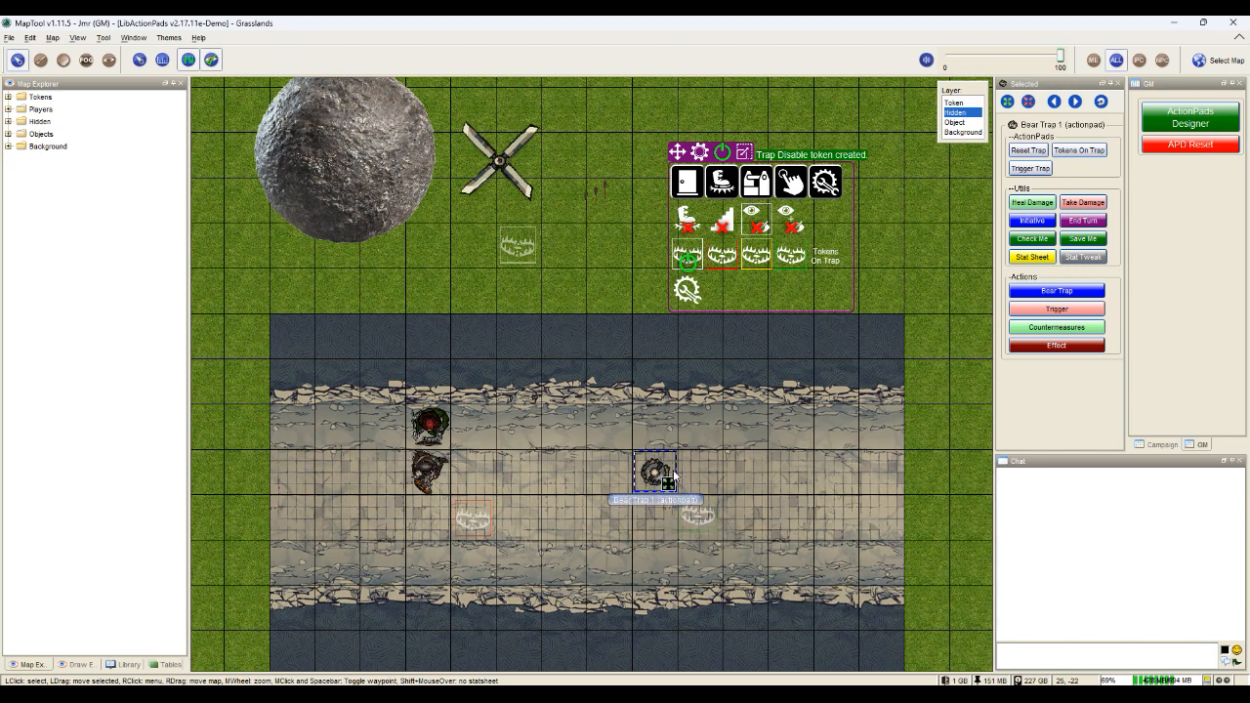
drag(700, 520, 522, 430)
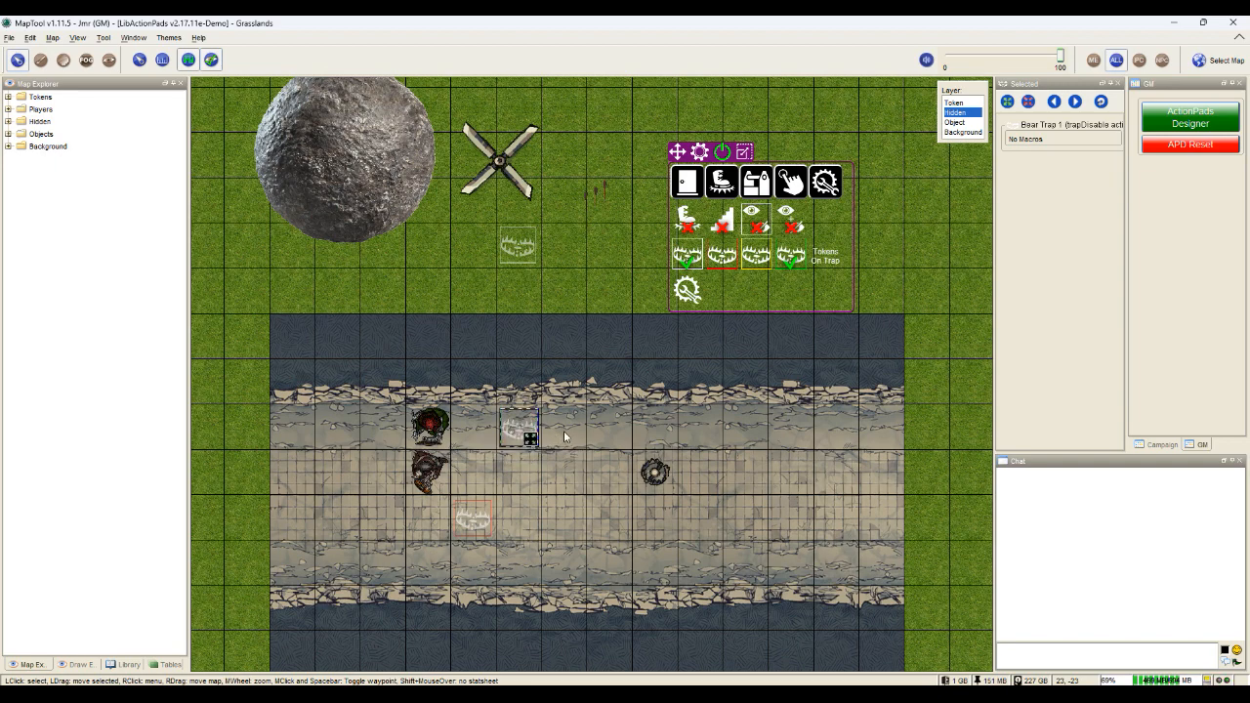
- On the Token layer, move the Human Cleric onto the trap-disable pad and reposition the cleric and Goliath Fighter around it
click(953, 103)
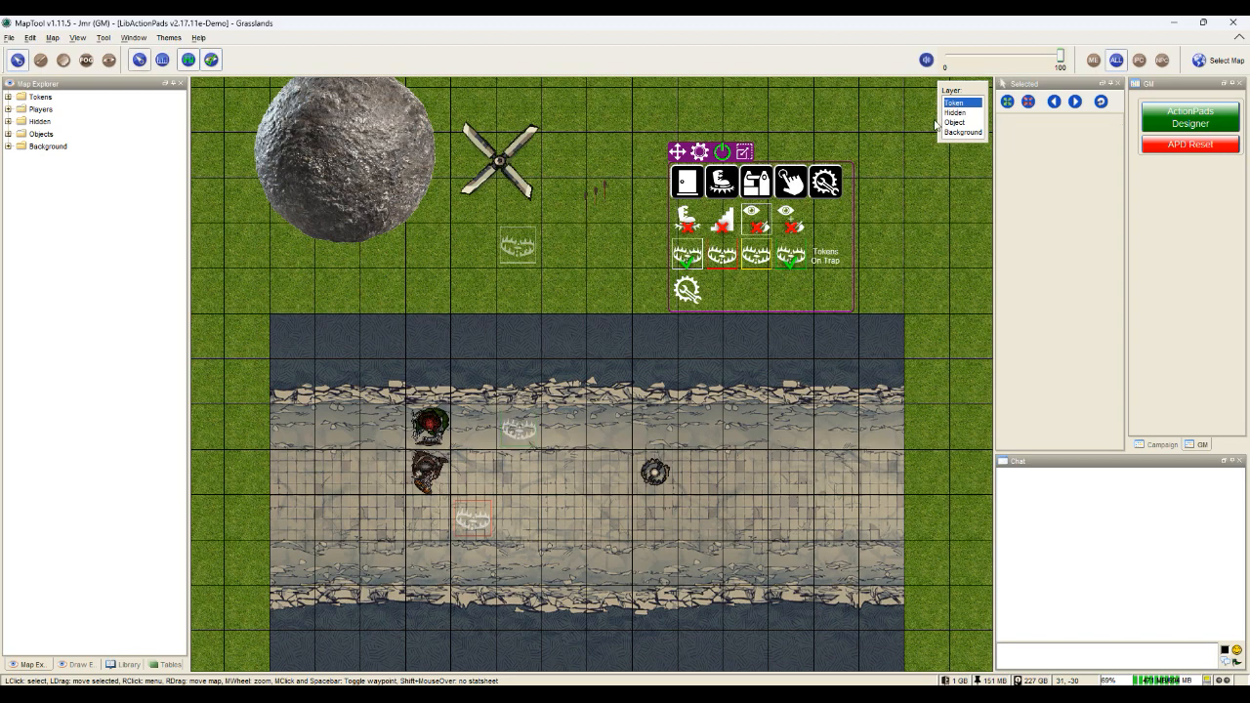
drag(444, 435, 533, 444)
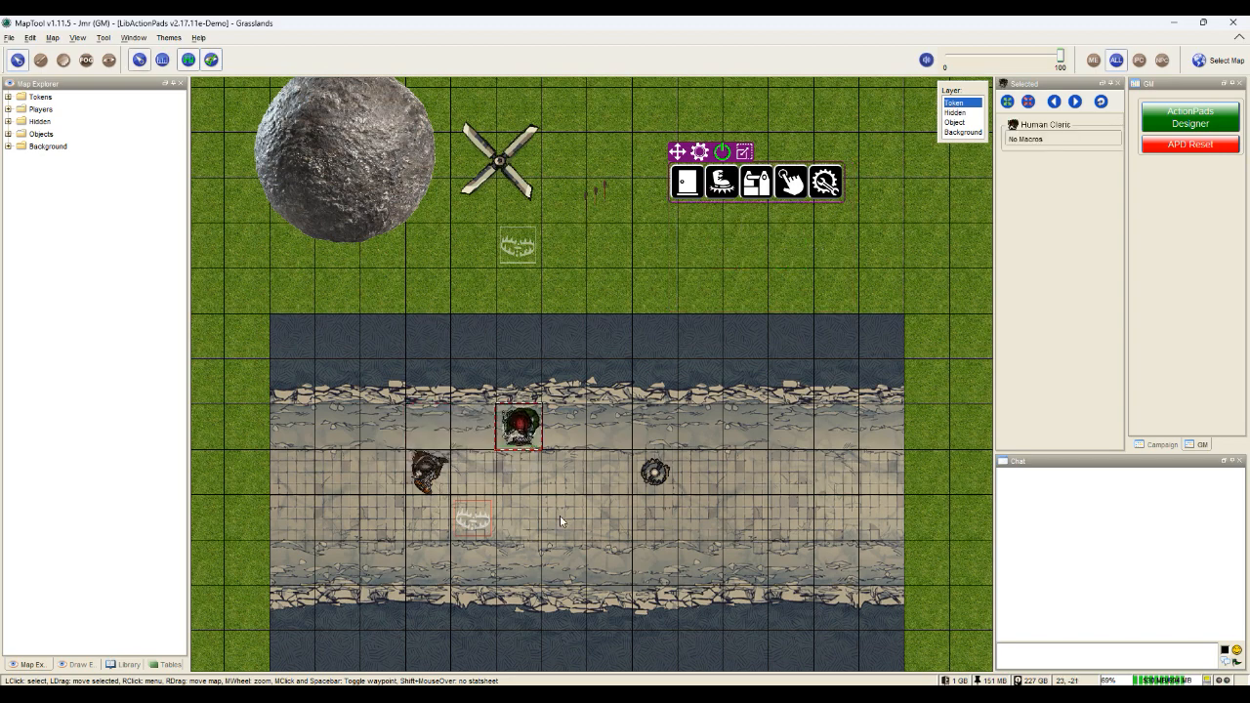
drag(429, 472, 430, 427)
drag(576, 441, 517, 473)
drag(429, 427, 519, 426)
drag(518, 474, 564, 476)
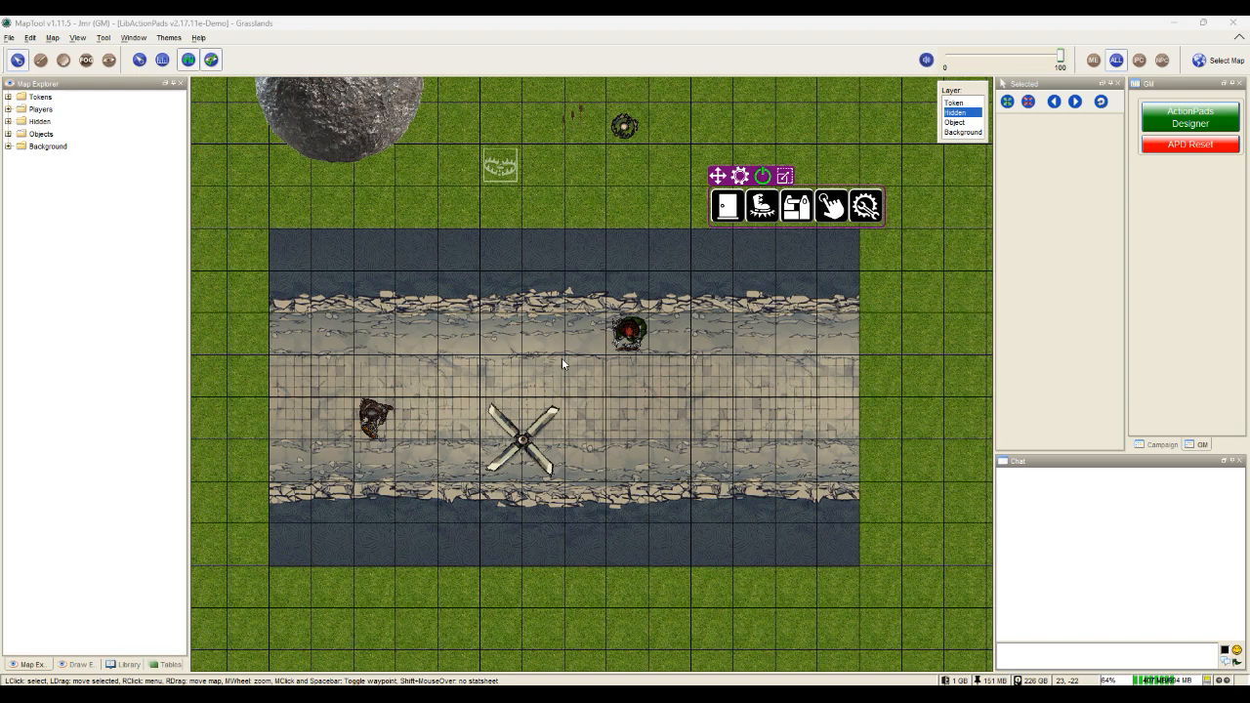
- Select the Path of Blades trap and enable its animation option
click(525, 441)
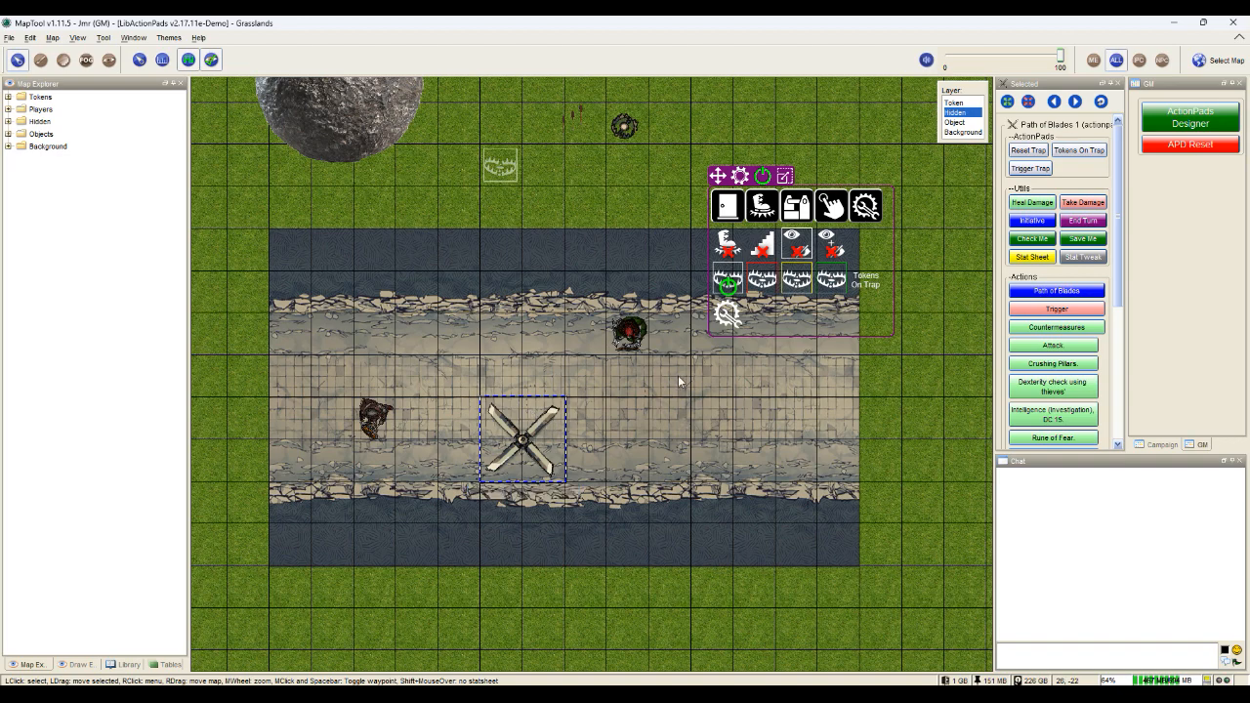
click(865, 205)
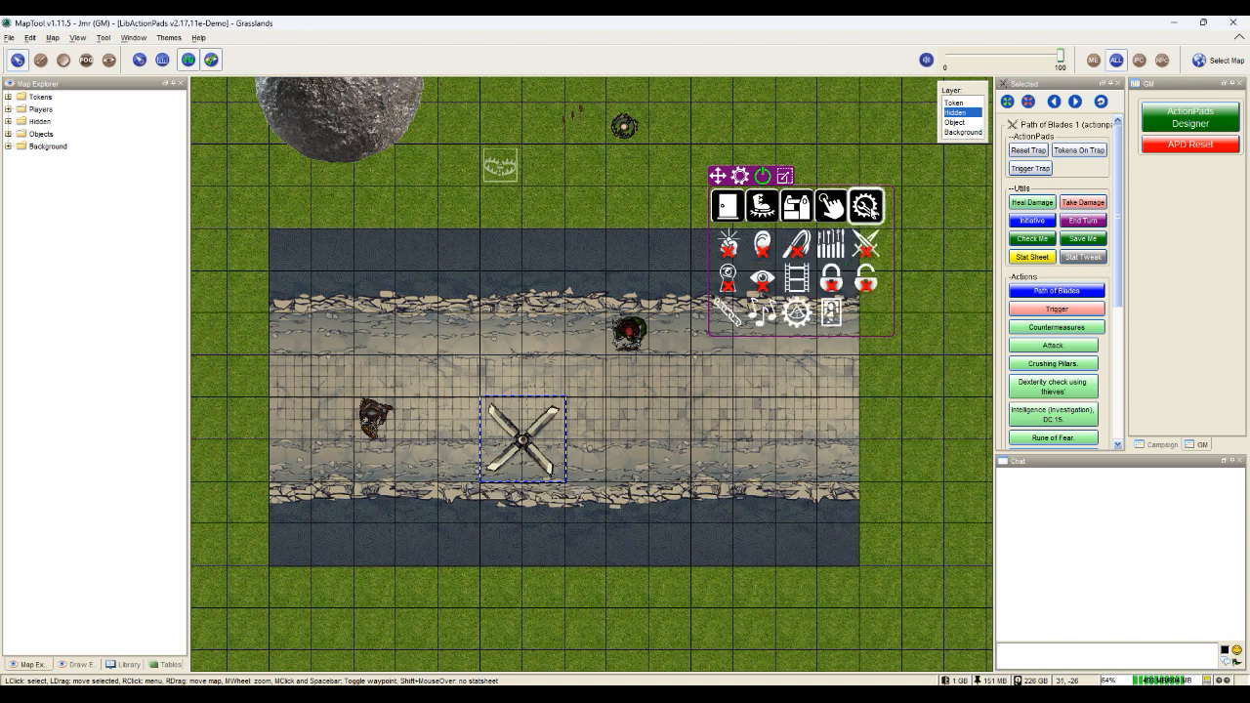
click(797, 281)
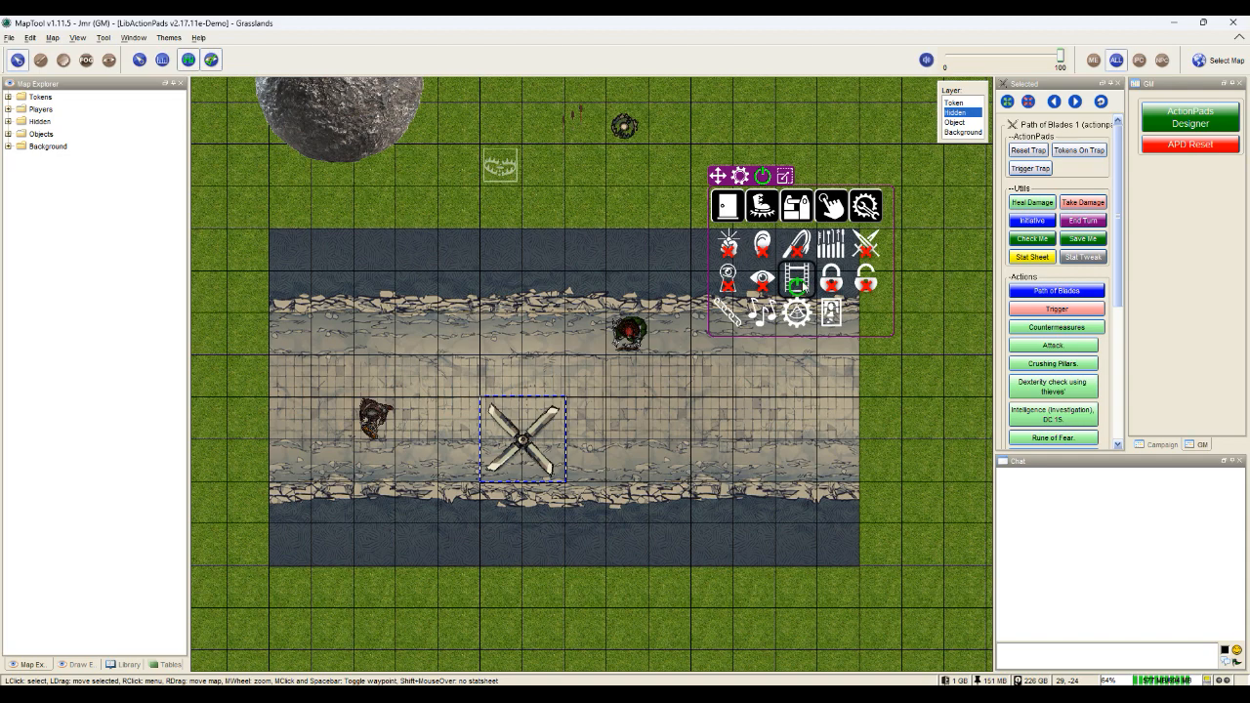
click(798, 282)
click(798, 283)
- Show the map as a player sees it and move the Goliath Fighter along the road through the Path of Blades trap
click(953, 102)
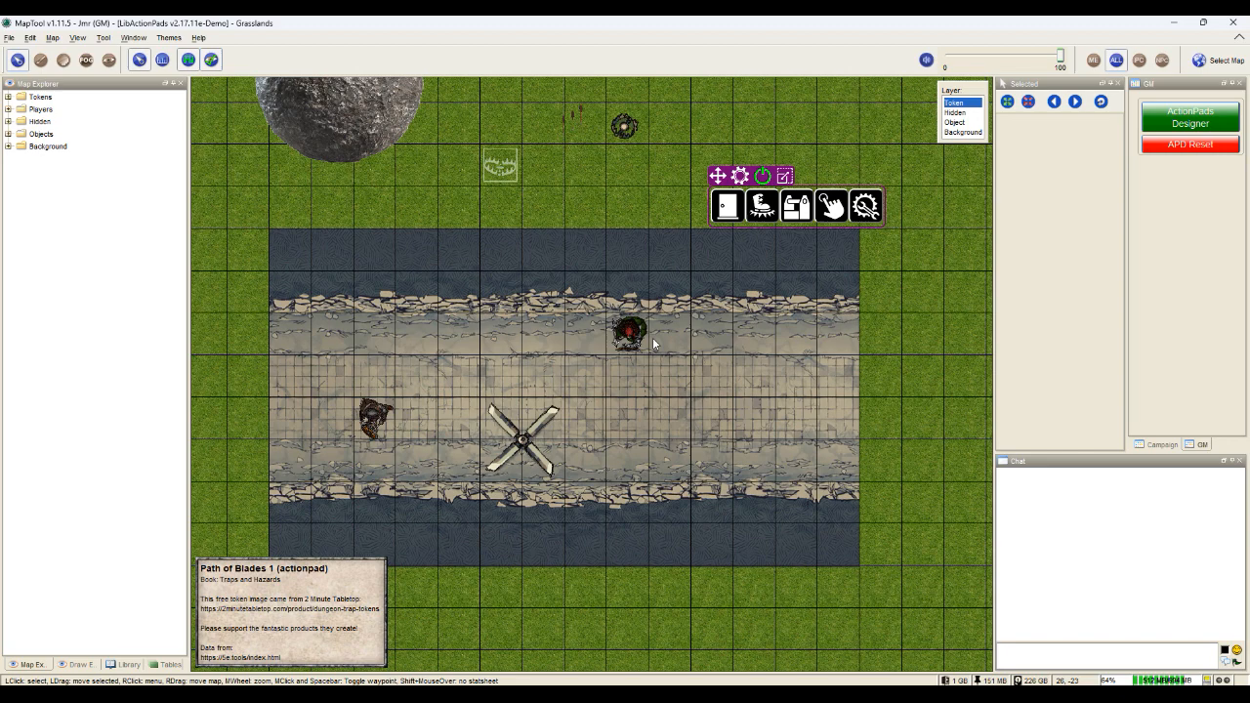
click(77, 37)
click(86, 49)
mouse_move(376, 422)
mouse_down()
mouse_move(628, 420)
mouse_move(711, 376)
mouse_move(797, 418)
mouse_move(785, 423)
mouse_up()
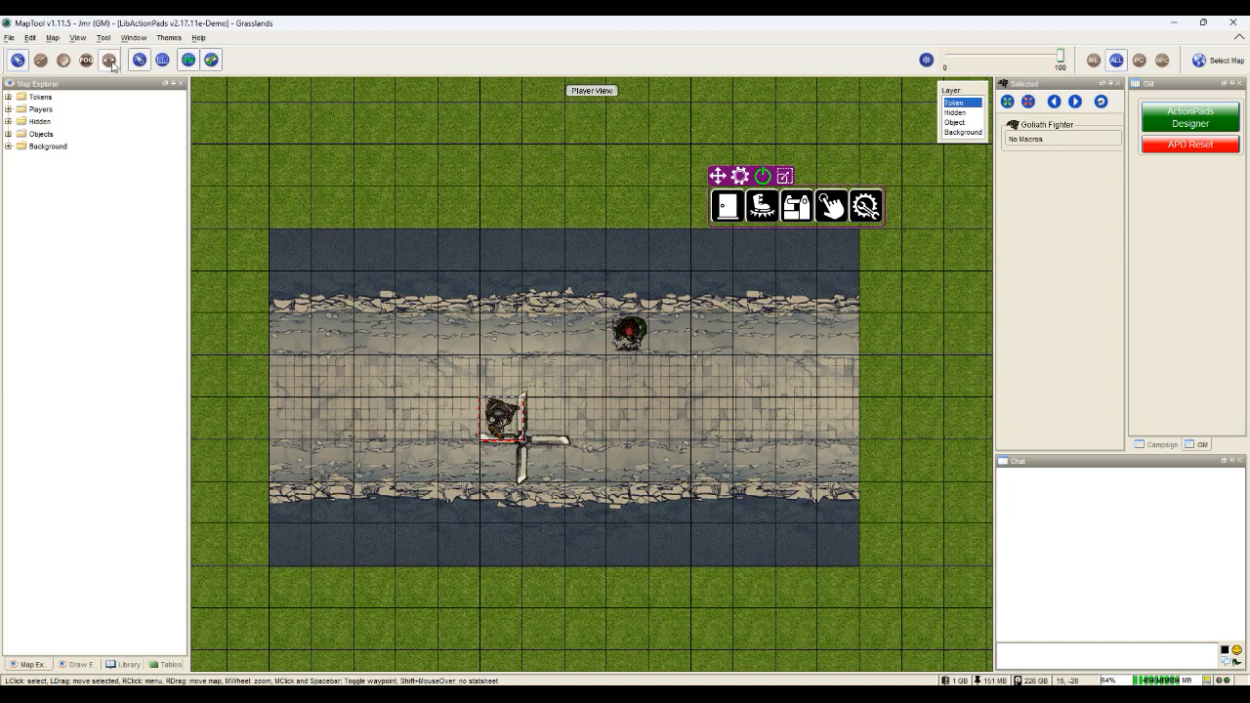
- Switch to the Object layer and turn off the player view of the map
click(954, 122)
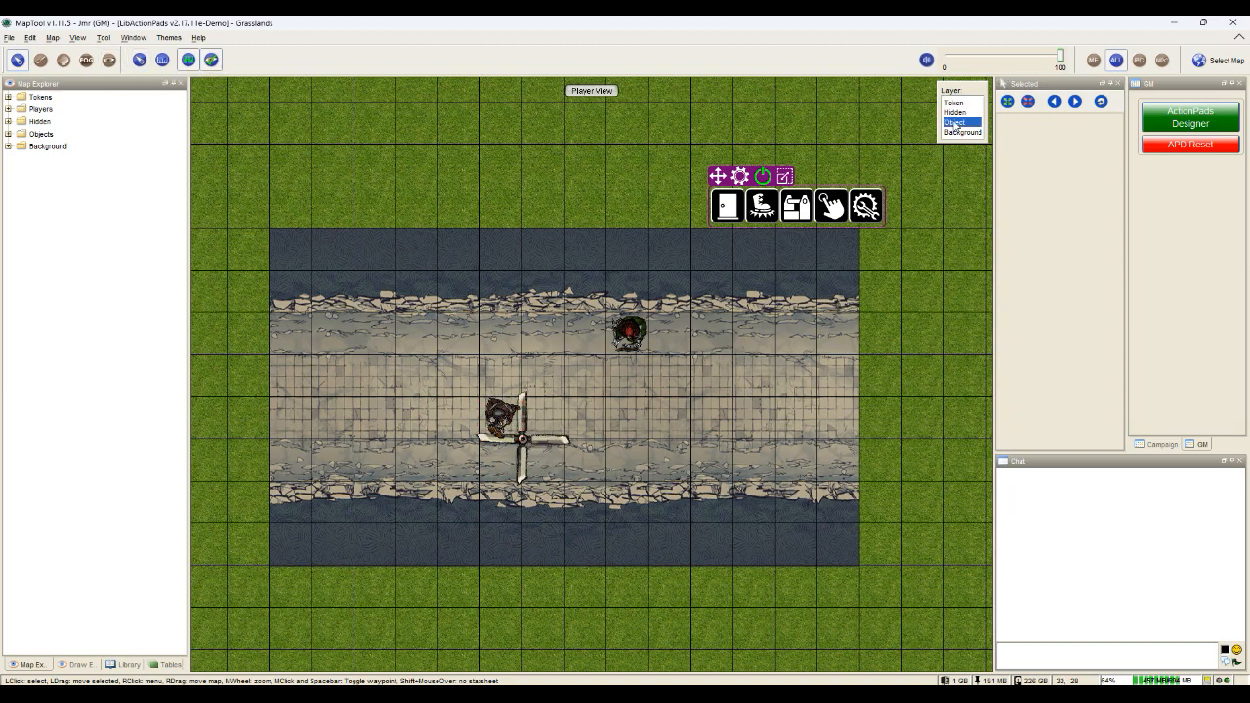
click(77, 37)
click(108, 47)
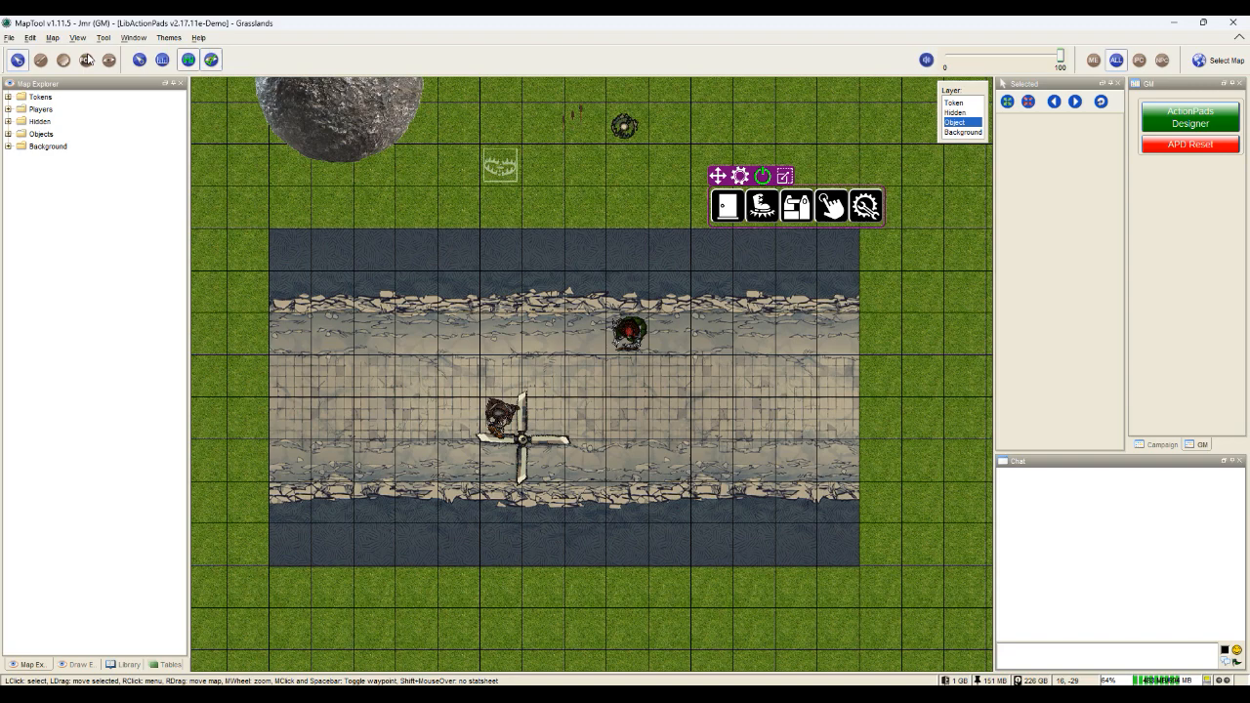
- Select the Path of Blades trap and review its Tokens on Traps list to see which tokens it hit
click(526, 446)
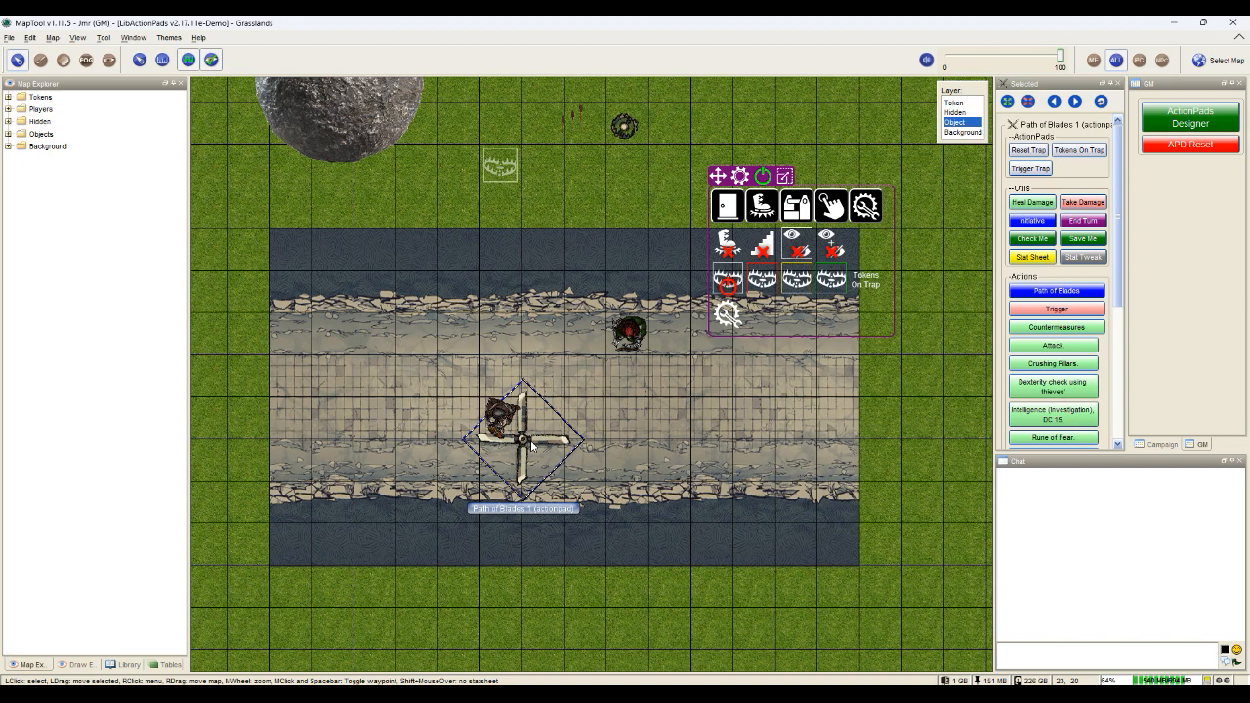
click(874, 286)
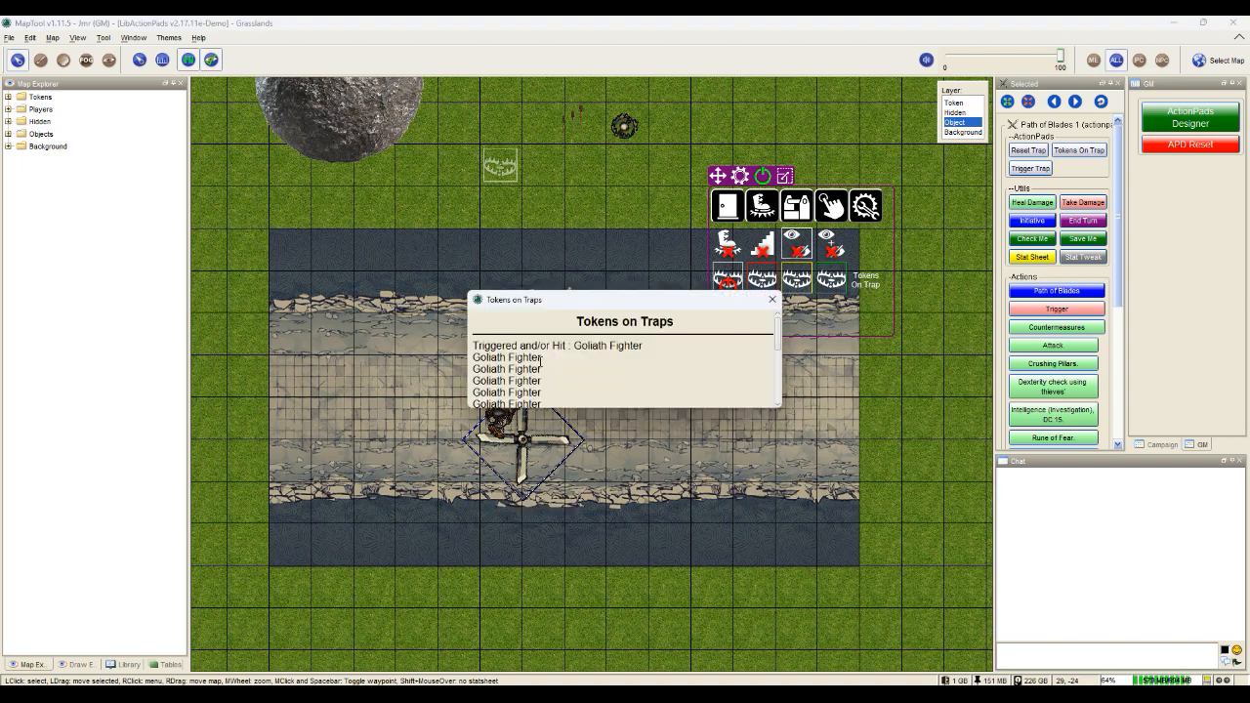
scroll(543, 359, down, 4)
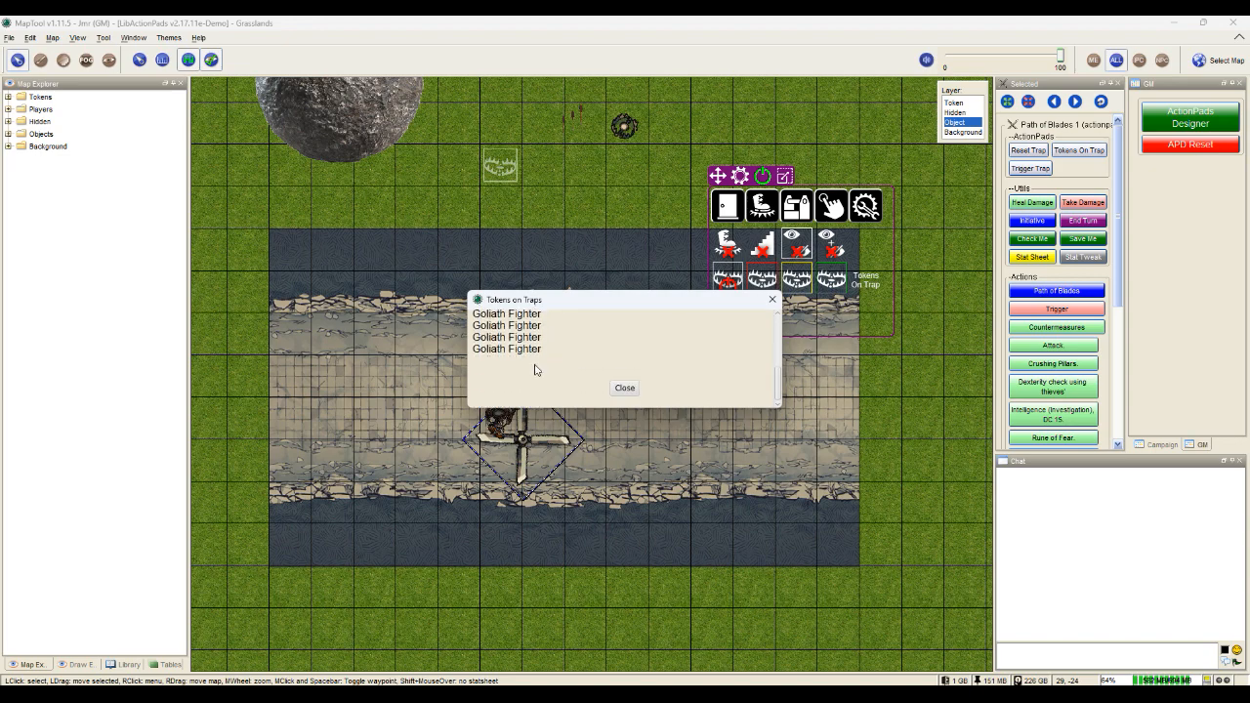
click(626, 388)
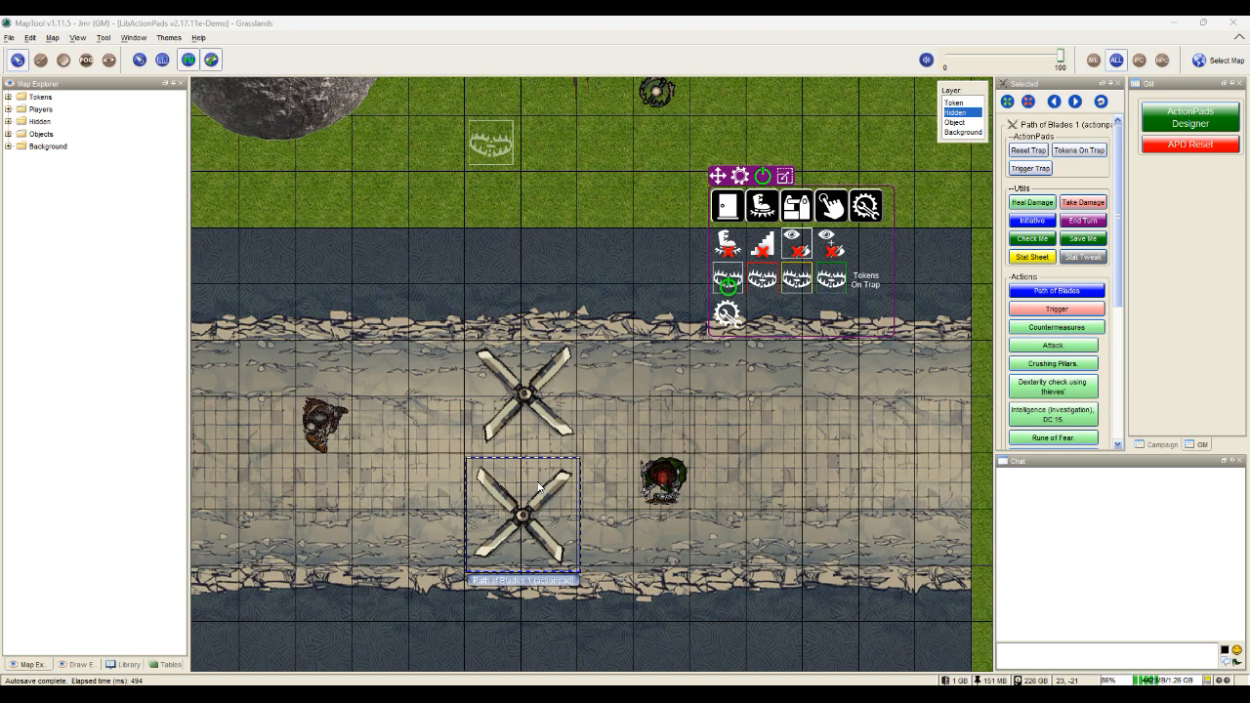
- Set Path of Blades 2 as a trap pad and enable its animation option
click(865, 206)
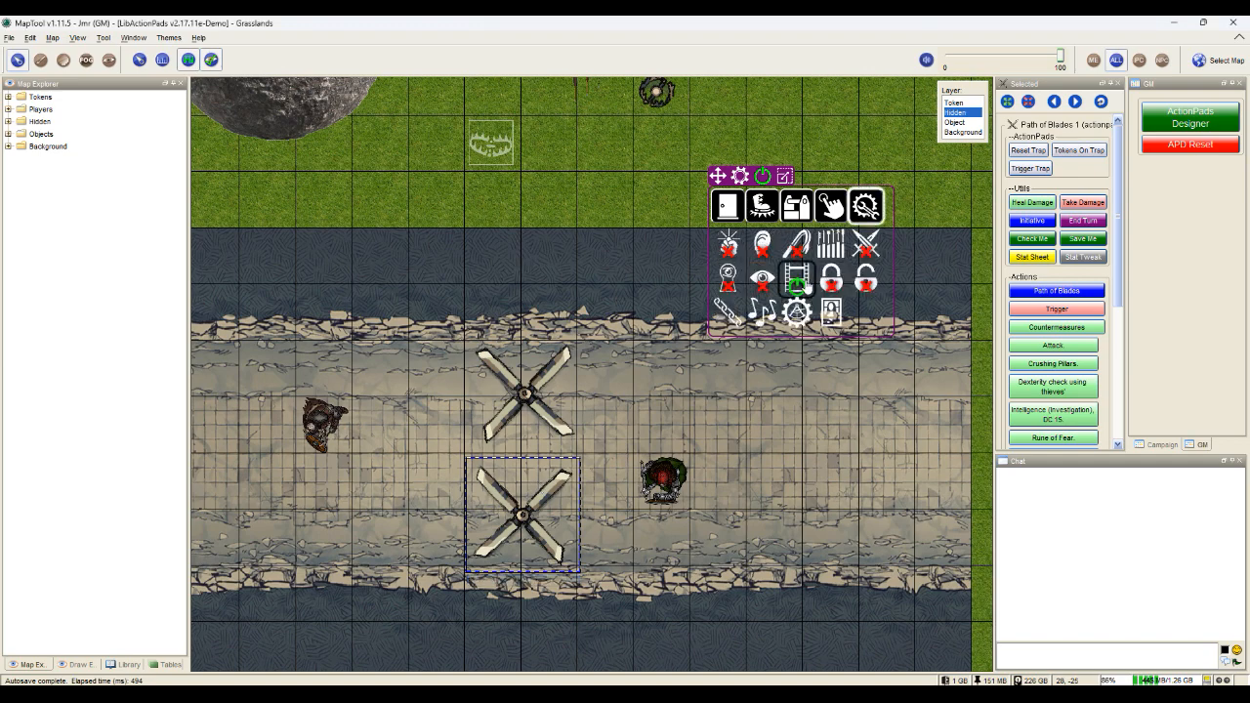
click(534, 396)
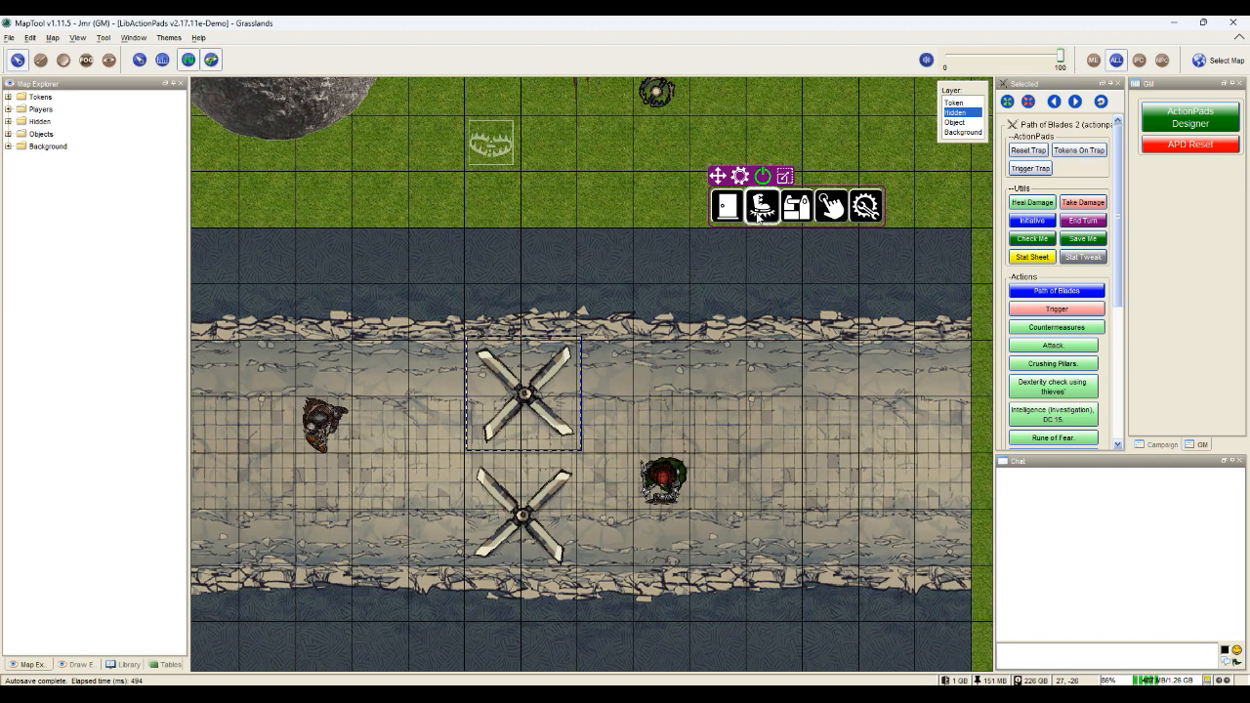
click(762, 210)
click(727, 285)
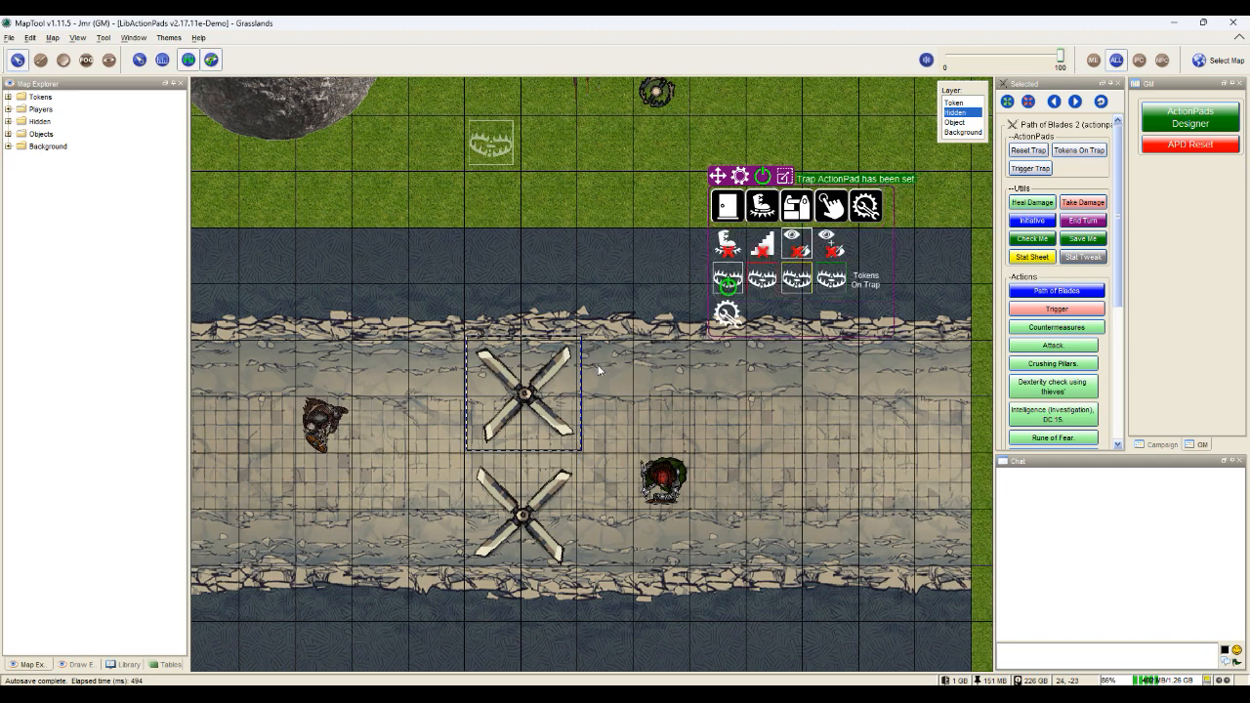
click(865, 206)
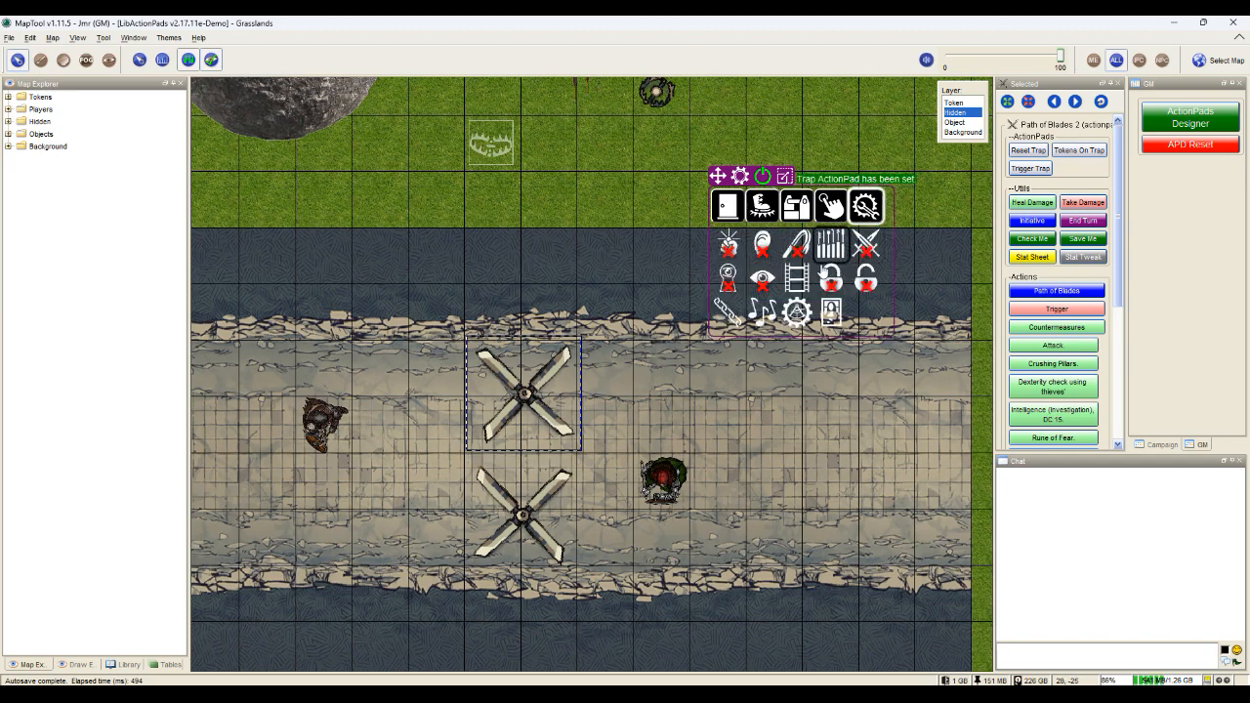
click(801, 282)
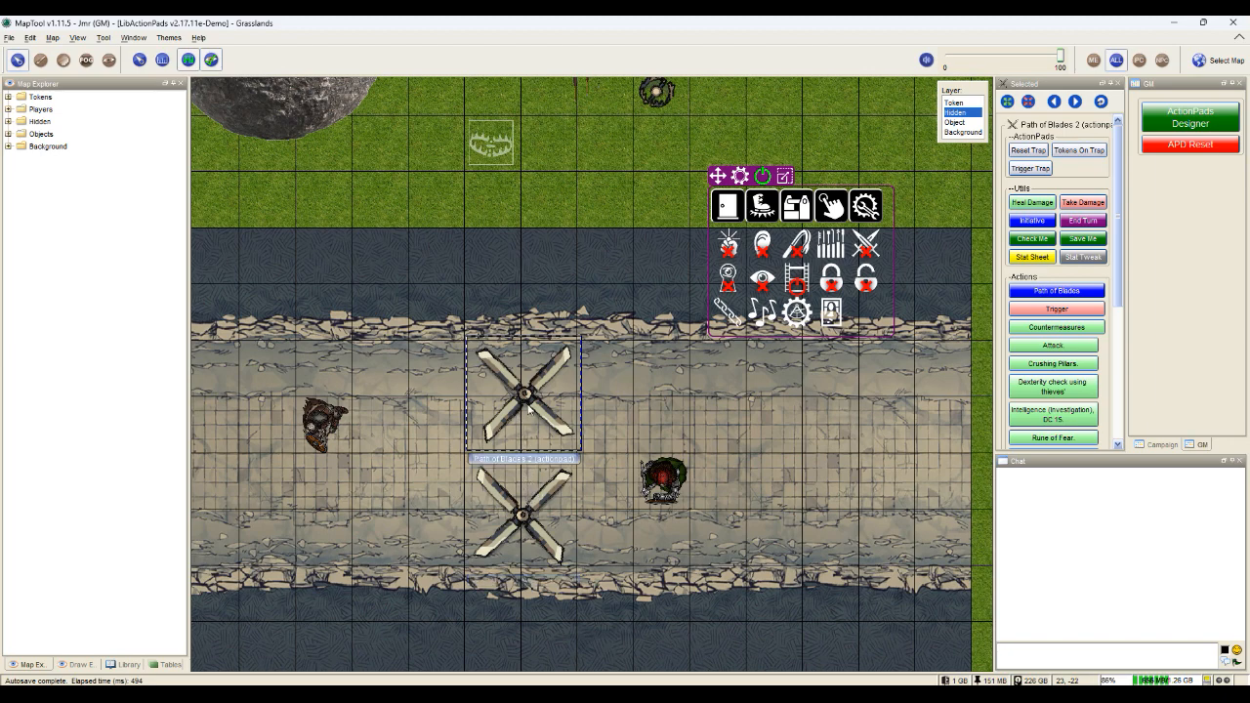
- Select both Path of Blades traps and link them together
shift+click(536, 496)
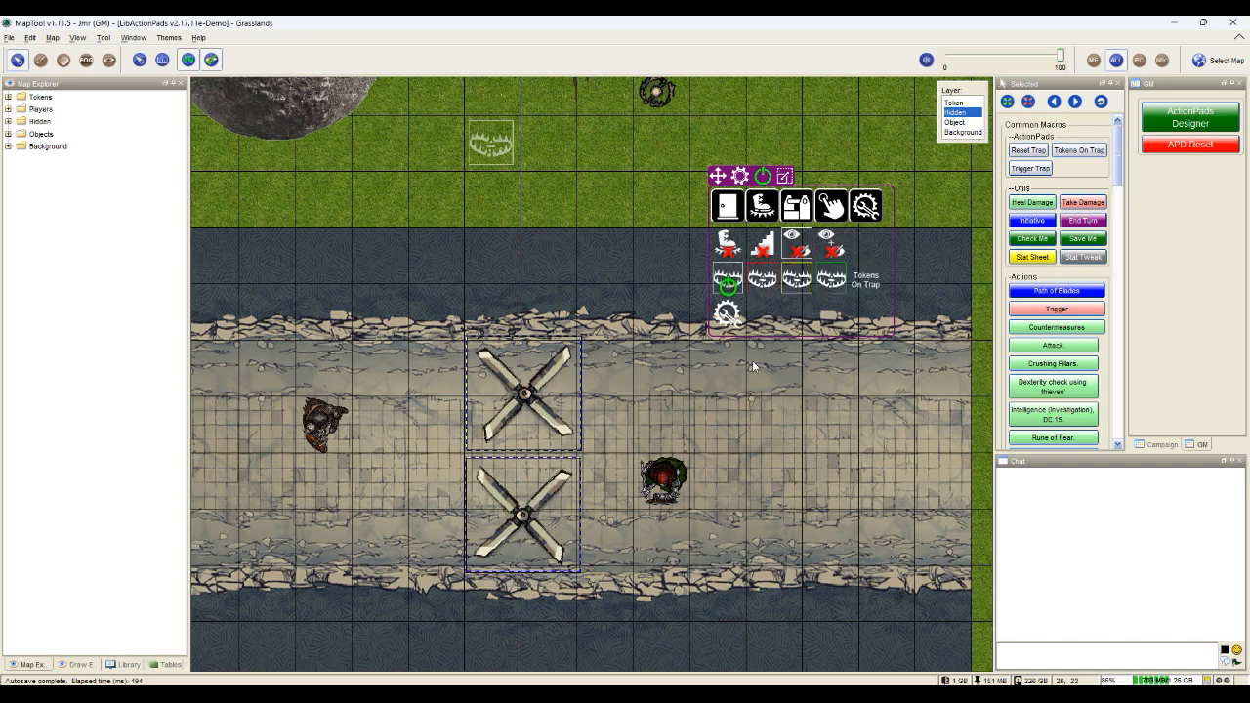
click(865, 207)
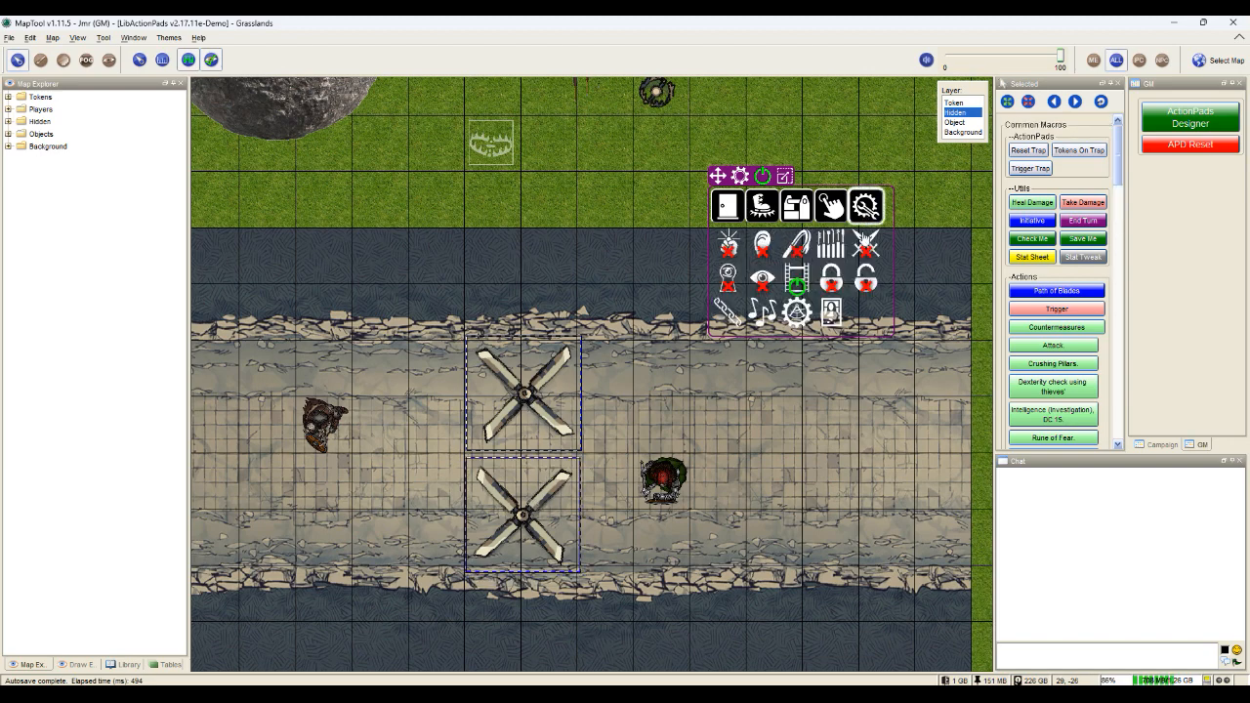
click(723, 314)
click(666, 434)
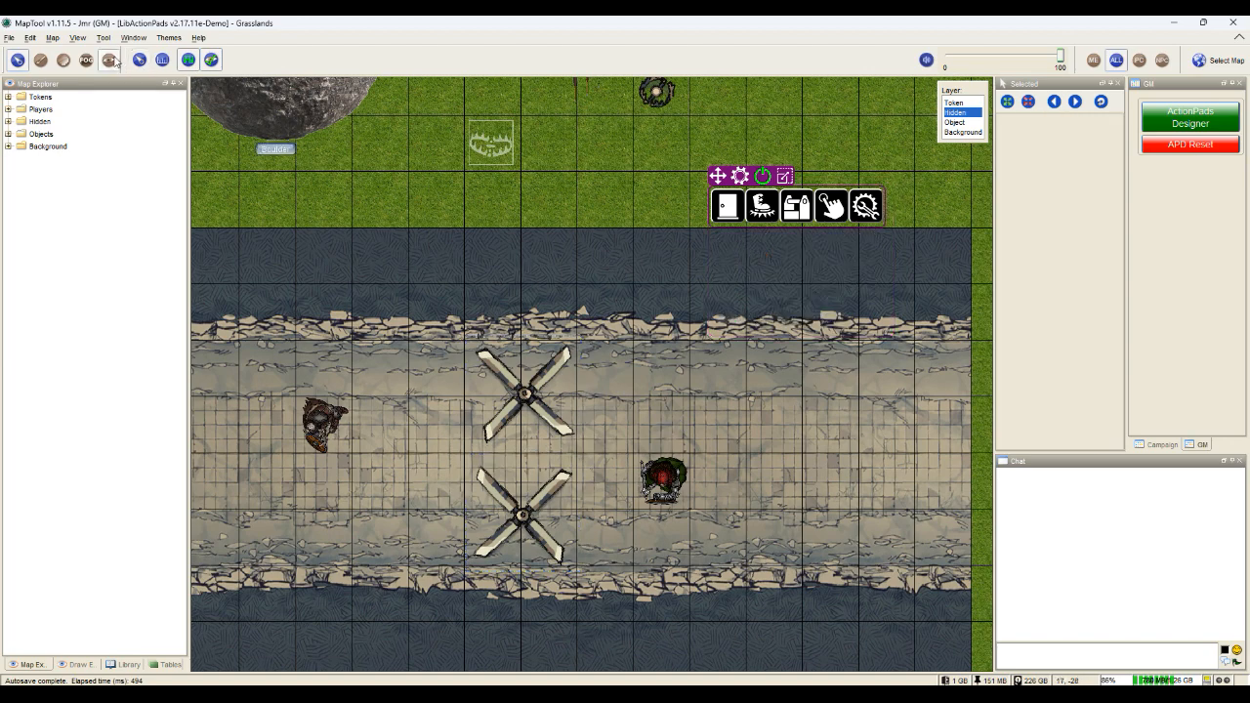
- Show the map as a player sees it and move the Goliath Fighter along the road through both Path of Blades traps on the Token layer
click(77, 39)
click(108, 50)
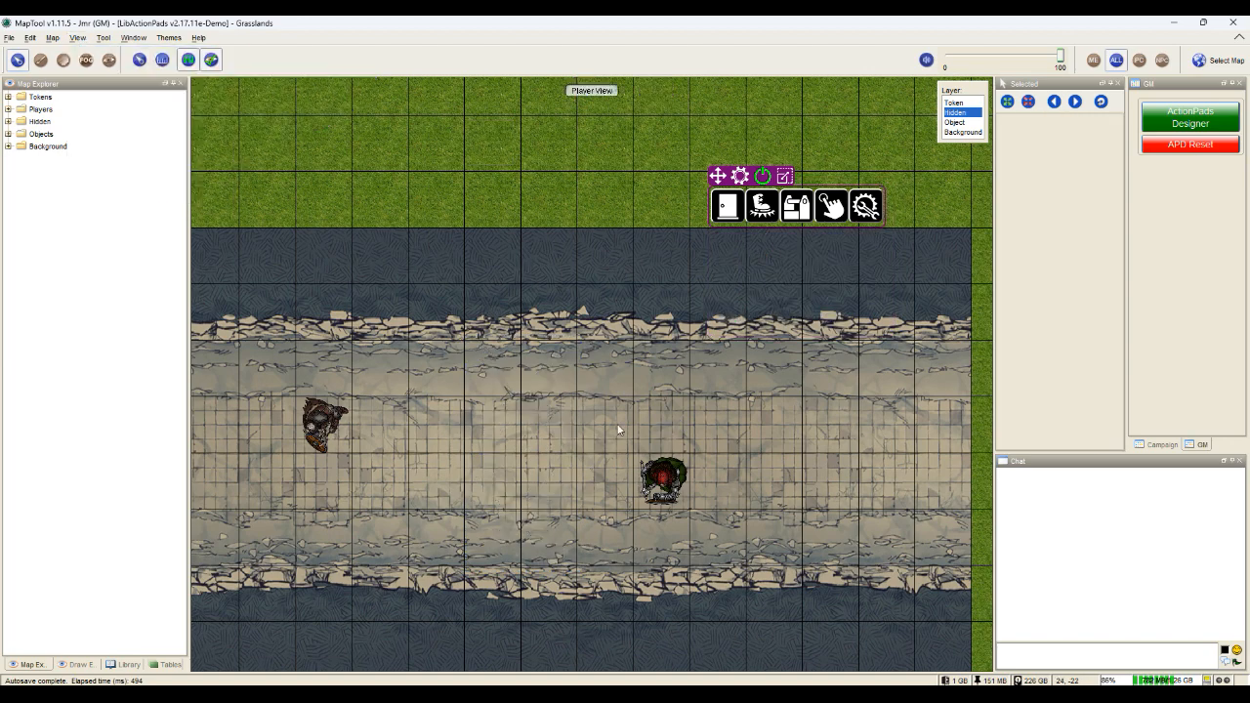
click(953, 103)
drag(324, 425, 736, 399)
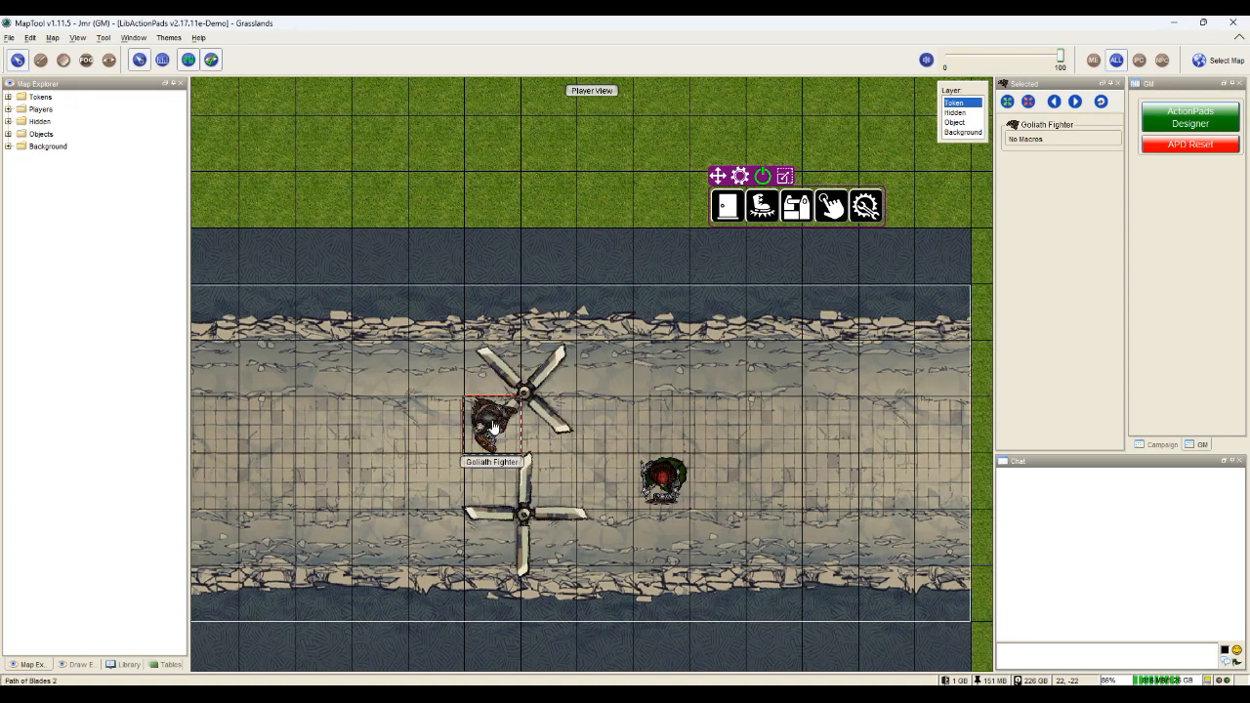
drag(322, 369, 703, 370)
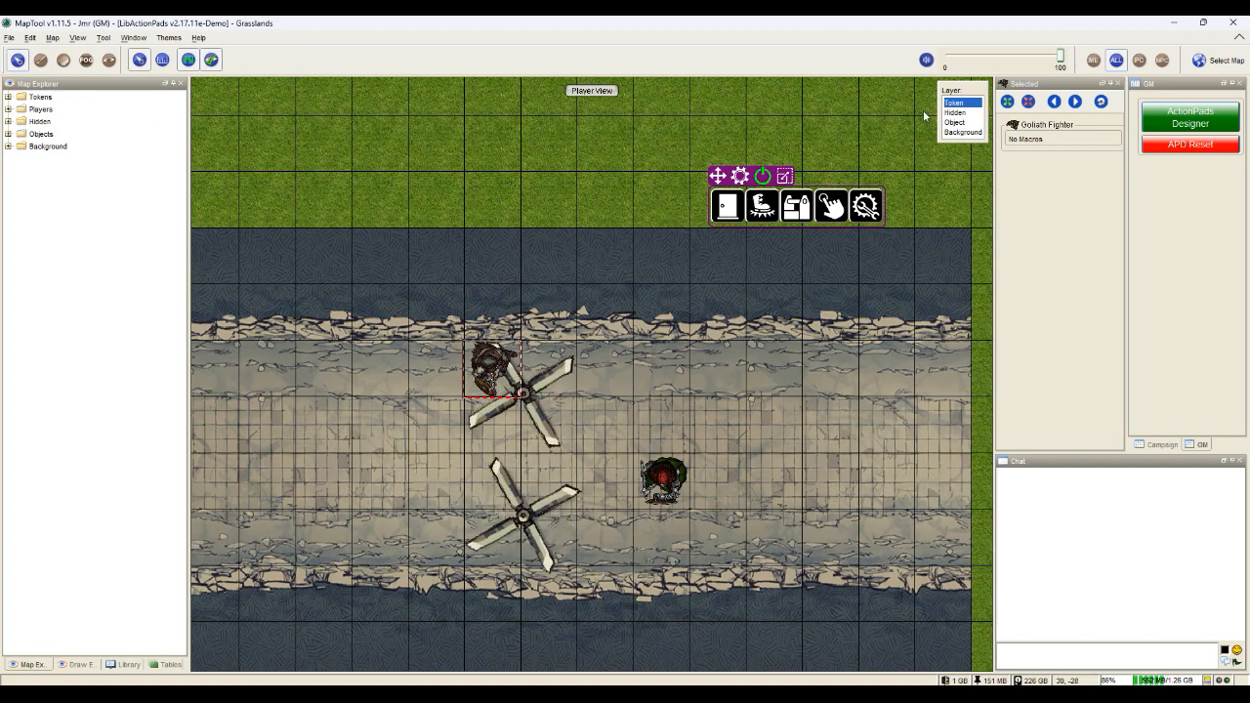
- On the Object layer, select Path of Blades 2 and review its Tokens on Traps list
click(946, 123)
click(532, 396)
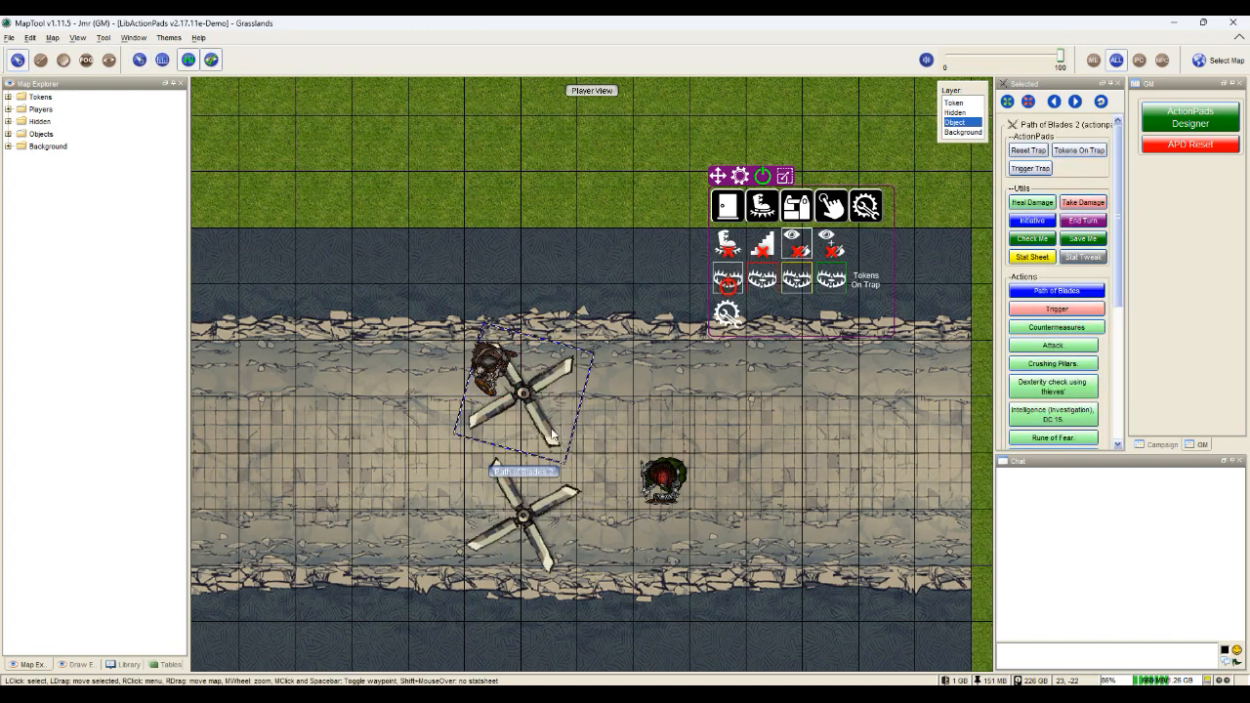
click(831, 278)
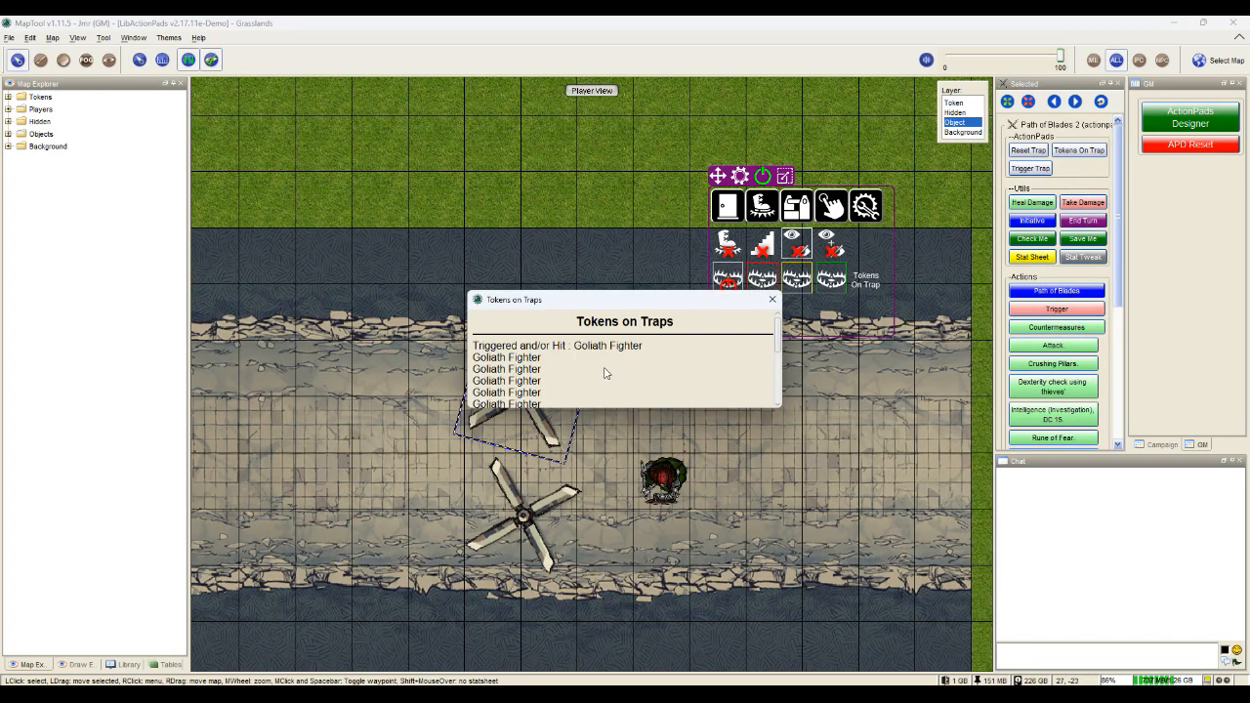
scroll(603, 371, down, 5)
scroll(557, 366, up, 2)
scroll(557, 366, up, 3)
scroll(584, 353, down, 5)
click(625, 387)
- Select Path of Blades 1 and review its Tokens on Traps list
click(546, 495)
click(865, 279)
scroll(558, 357, down, 5)
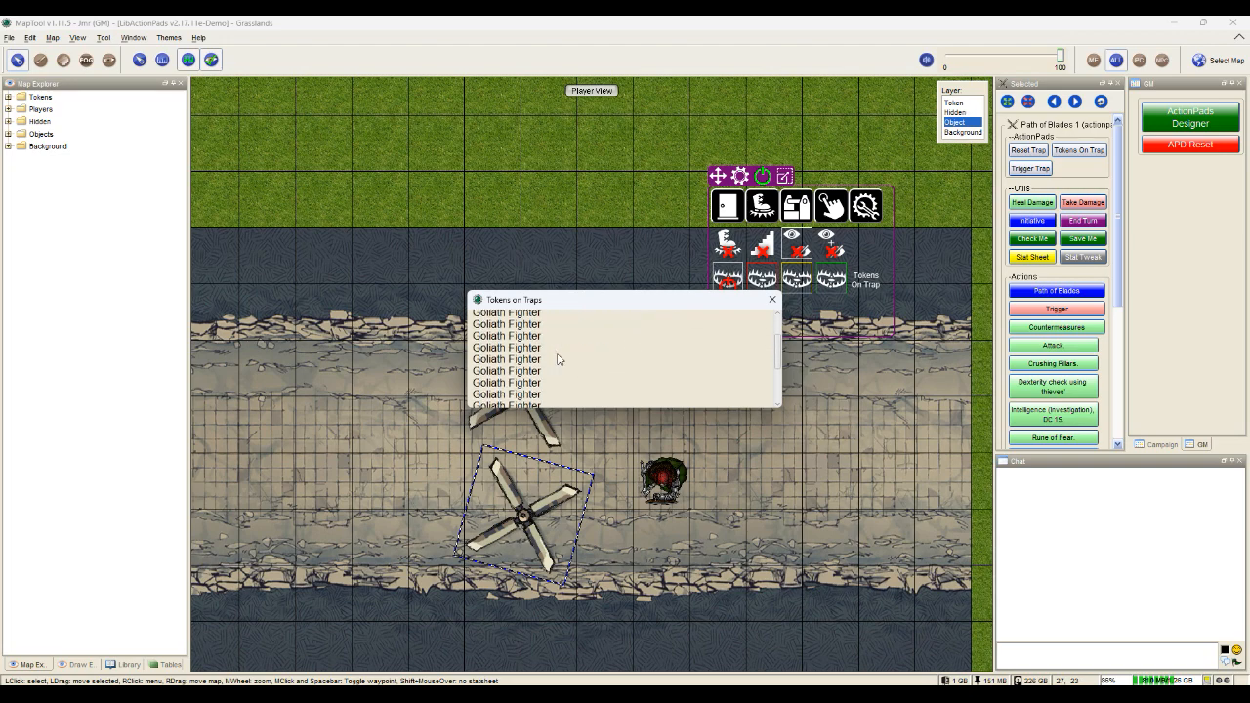
scroll(558, 358, up, 5)
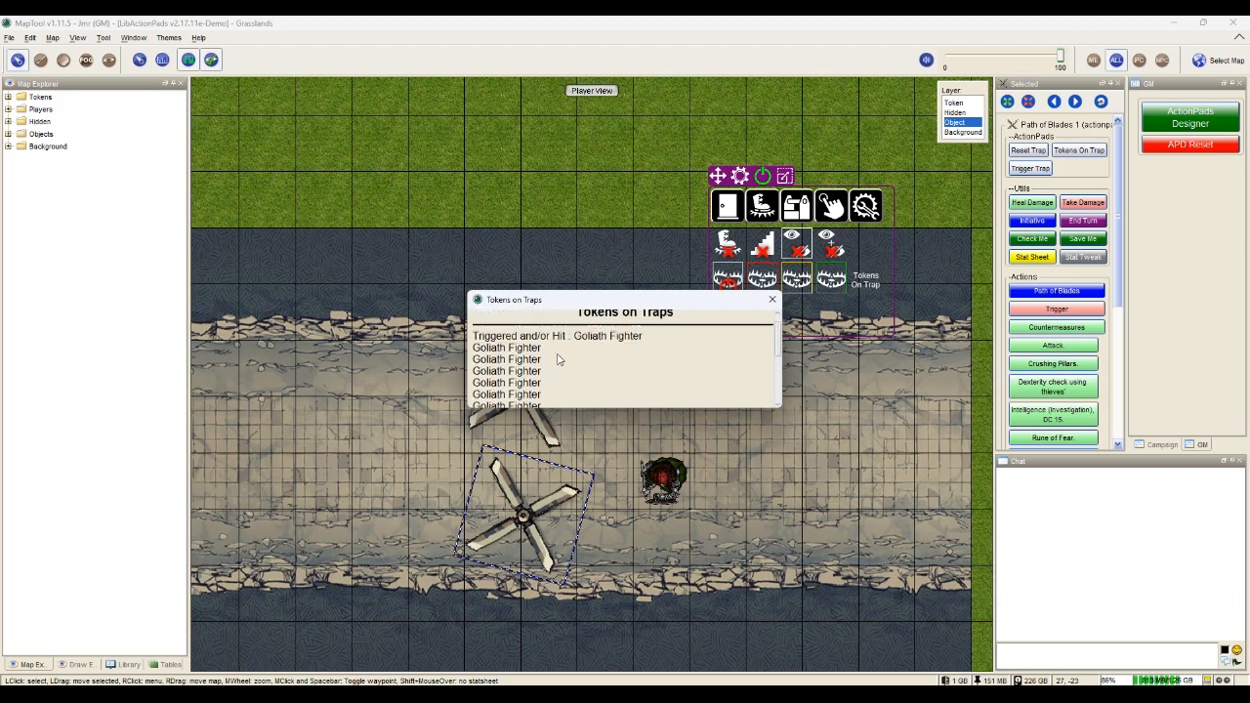
click(772, 299)
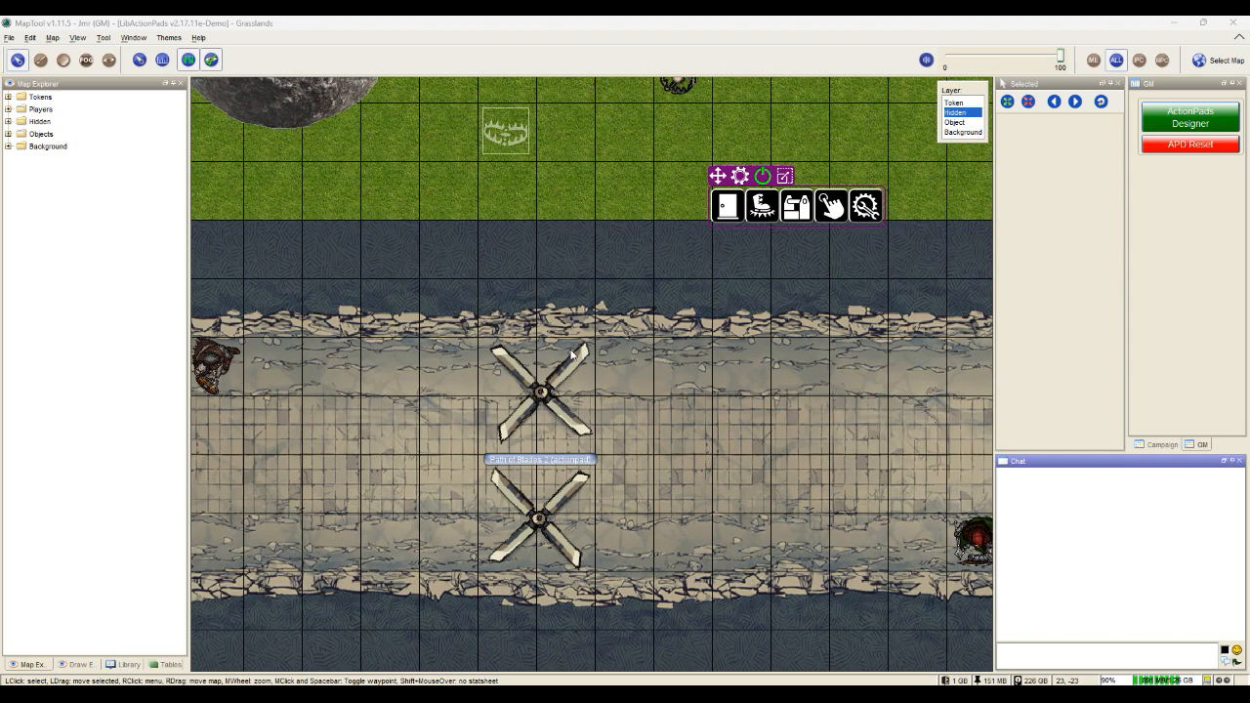
- Start an ActionPads movie for Path of Blades 2 and record its move along the road to beside the Goliath Fighter
click(543, 395)
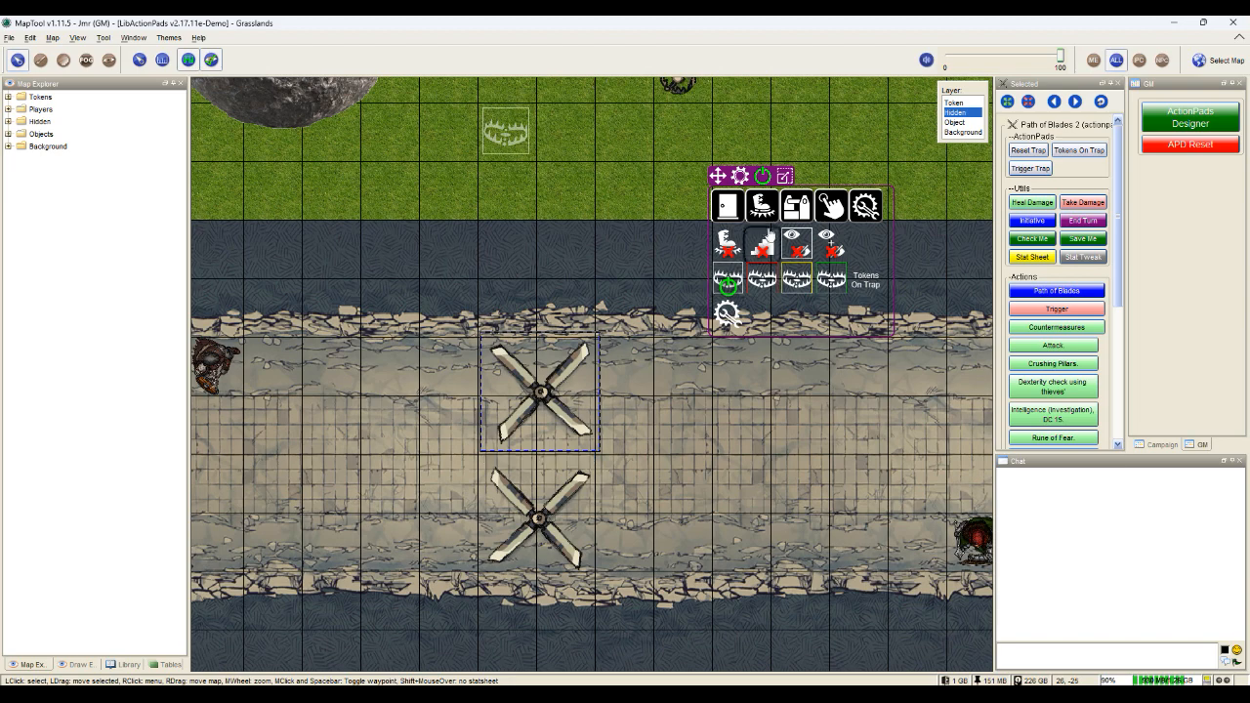
click(797, 206)
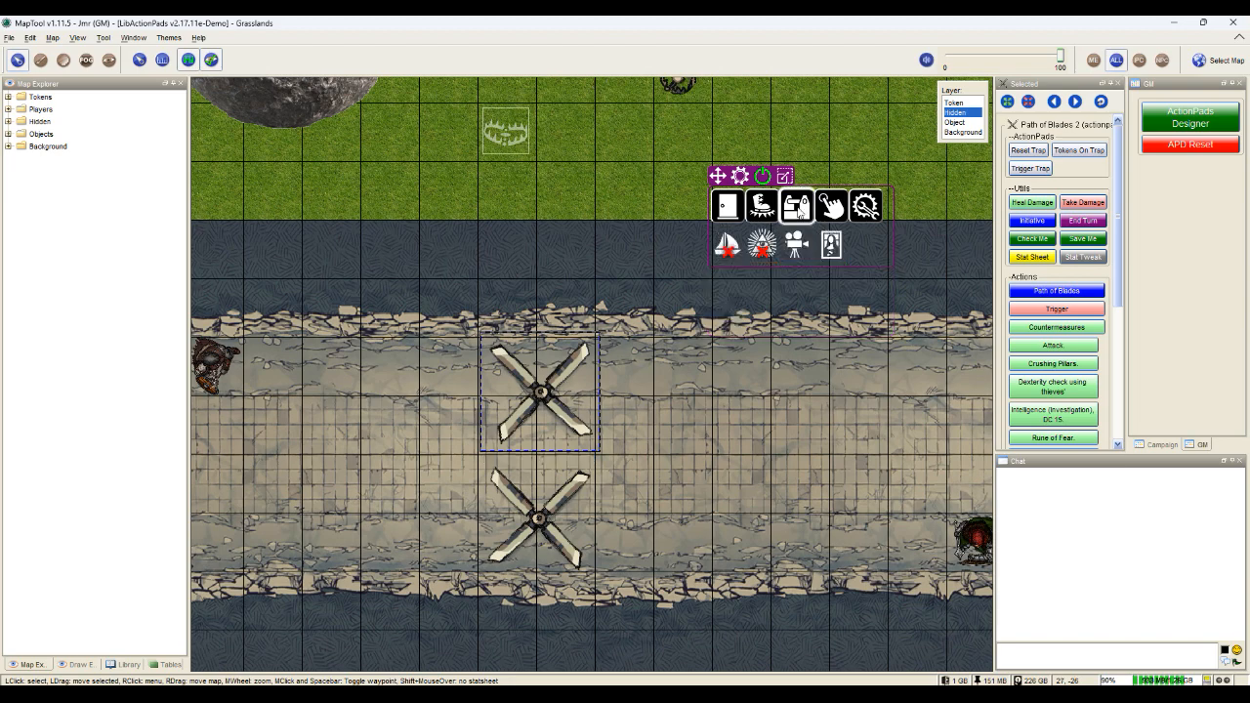
click(797, 248)
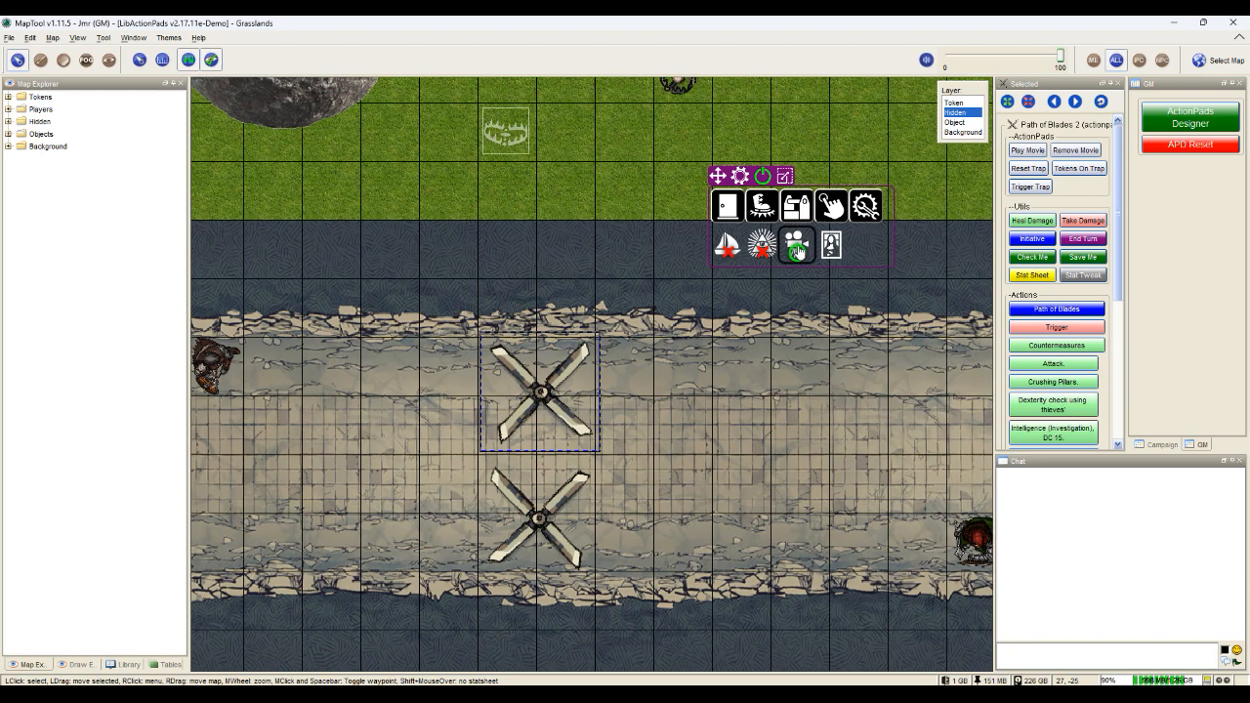
click(797, 248)
drag(539, 393, 292, 398)
click(796, 252)
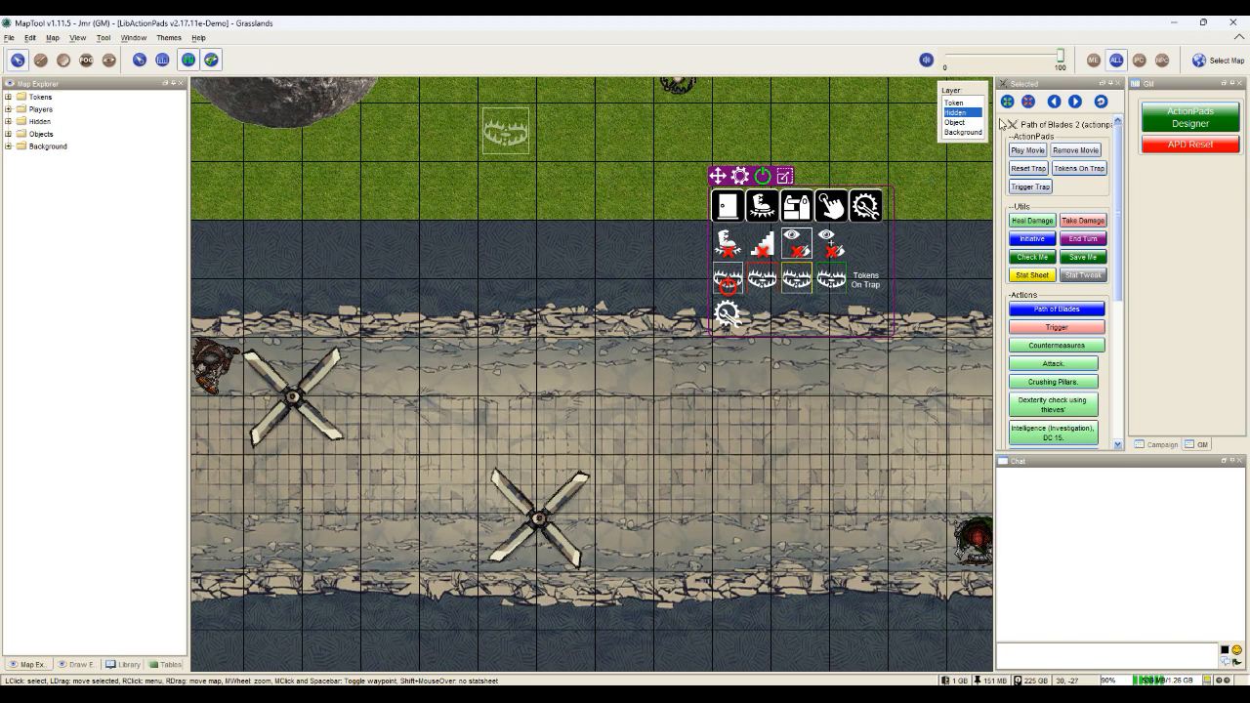
- On the Object layer, record Path of Blades 2 moving across the road to just above the Human Cleric in its movie
click(296, 386)
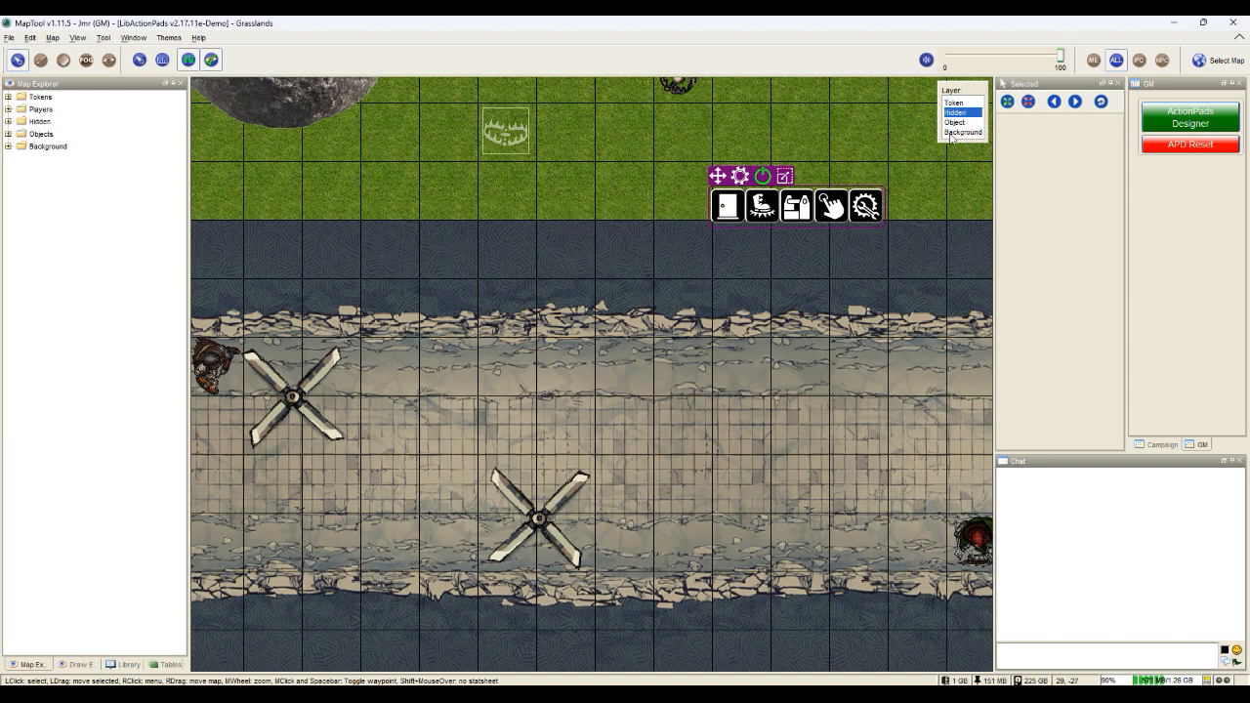
click(954, 122)
click(327, 388)
click(865, 206)
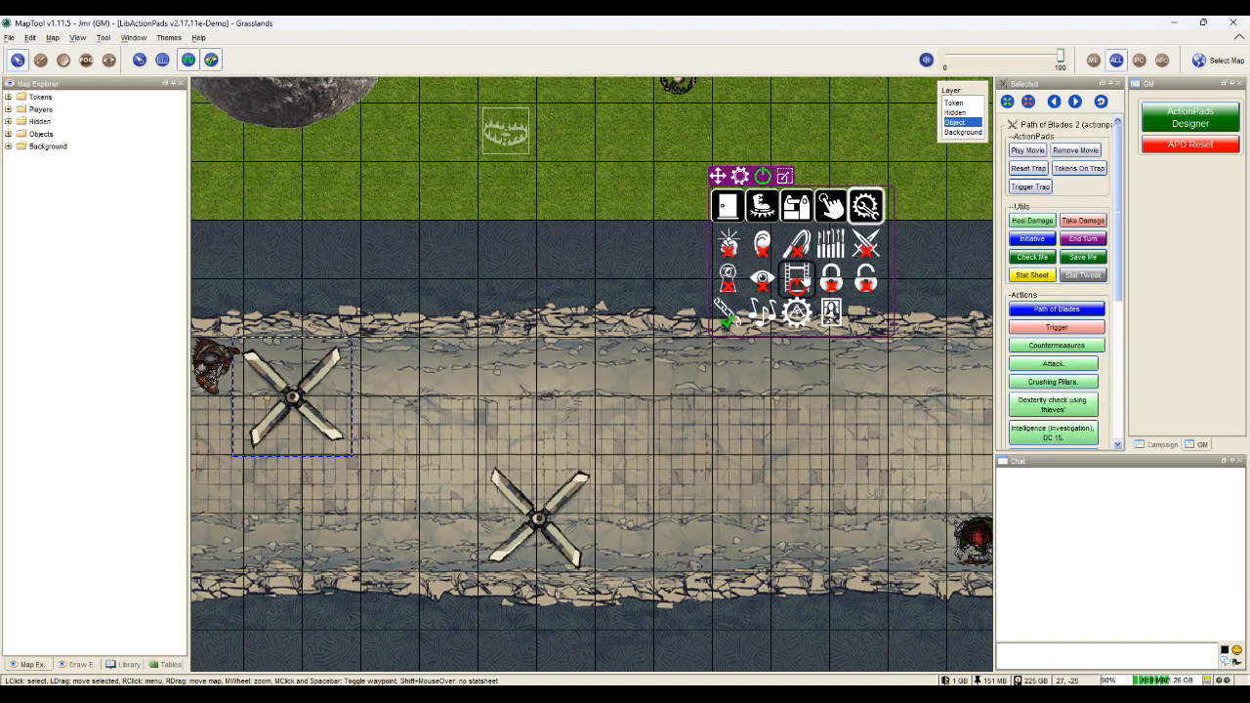
click(796, 206)
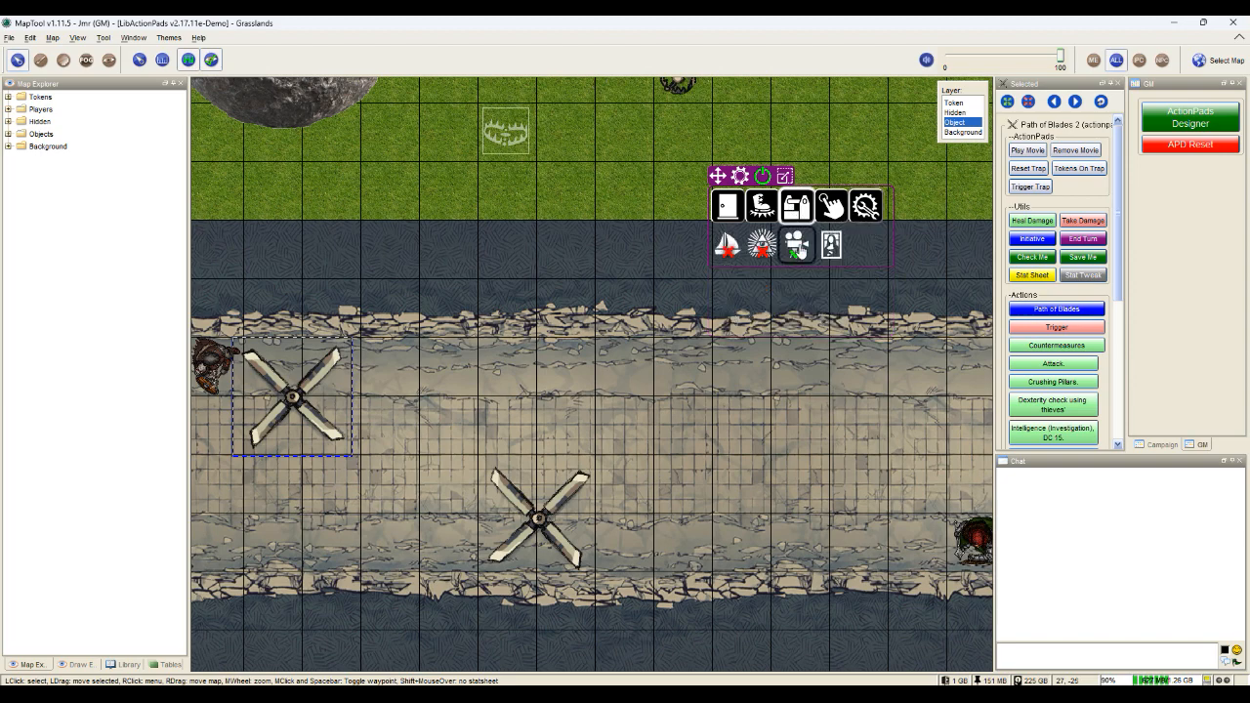
click(797, 250)
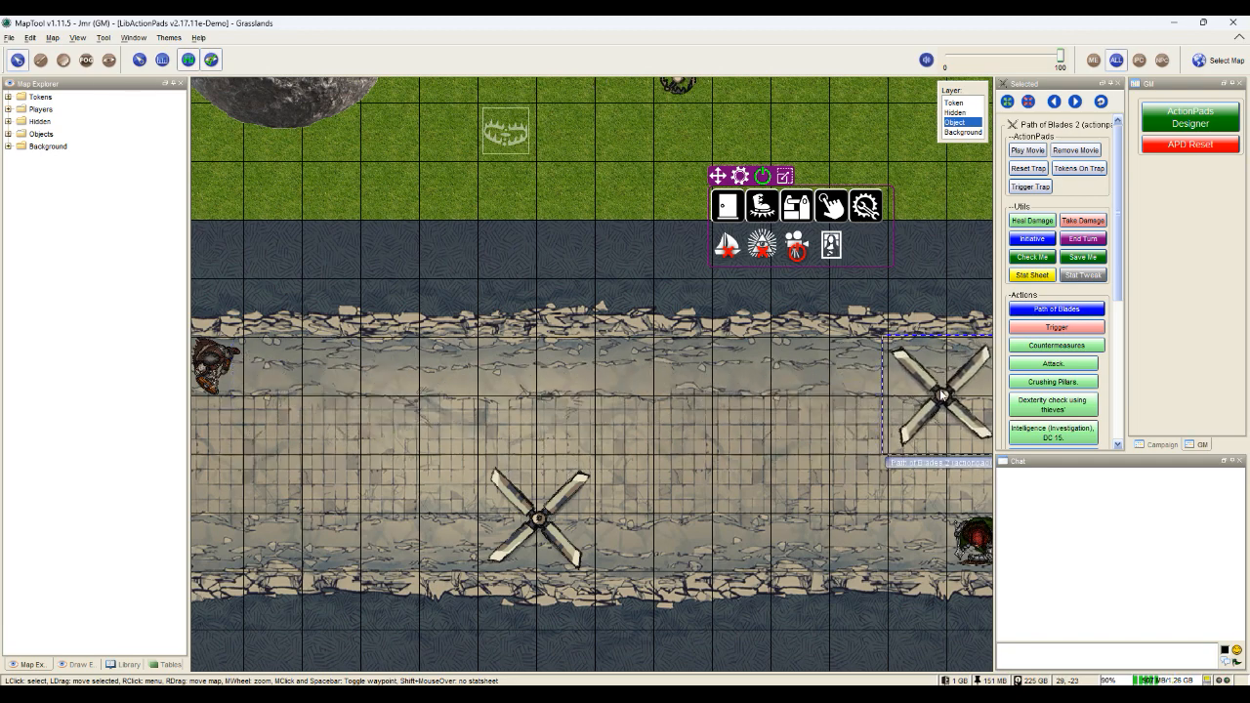
click(797, 248)
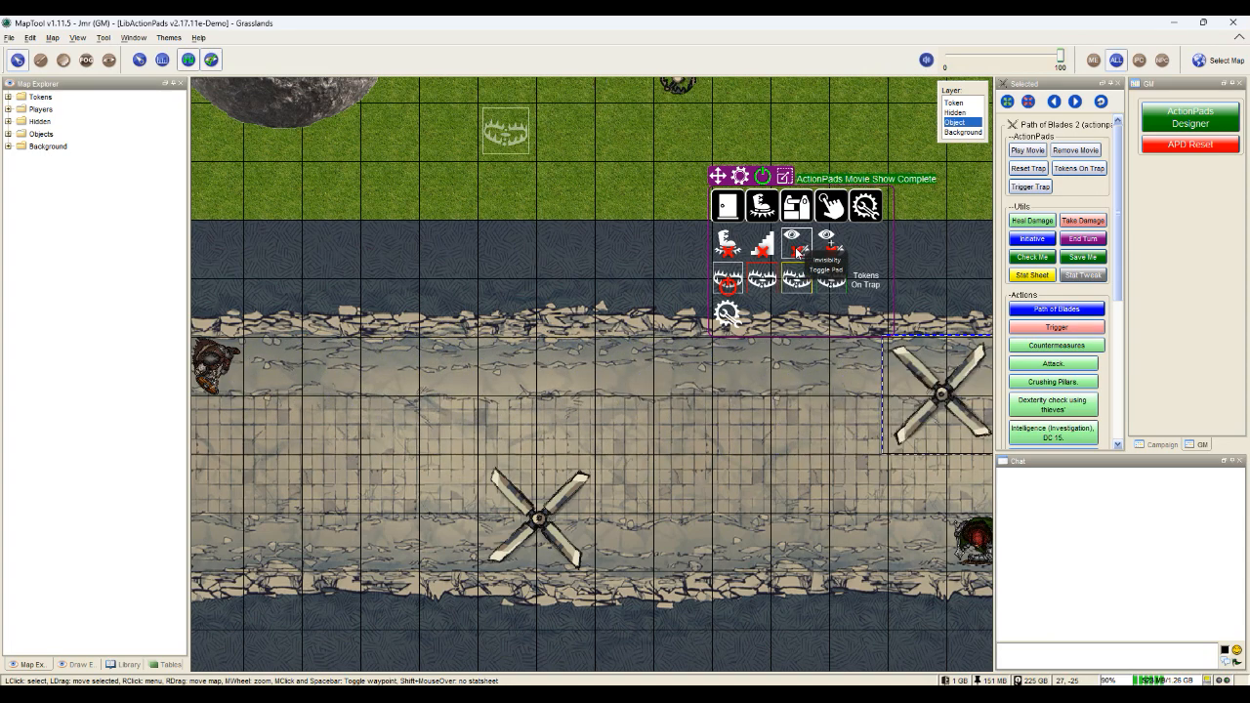
- Use the movie option to record Path of Blades 2 returning to its spot directly above Path of Blades 1
click(797, 248)
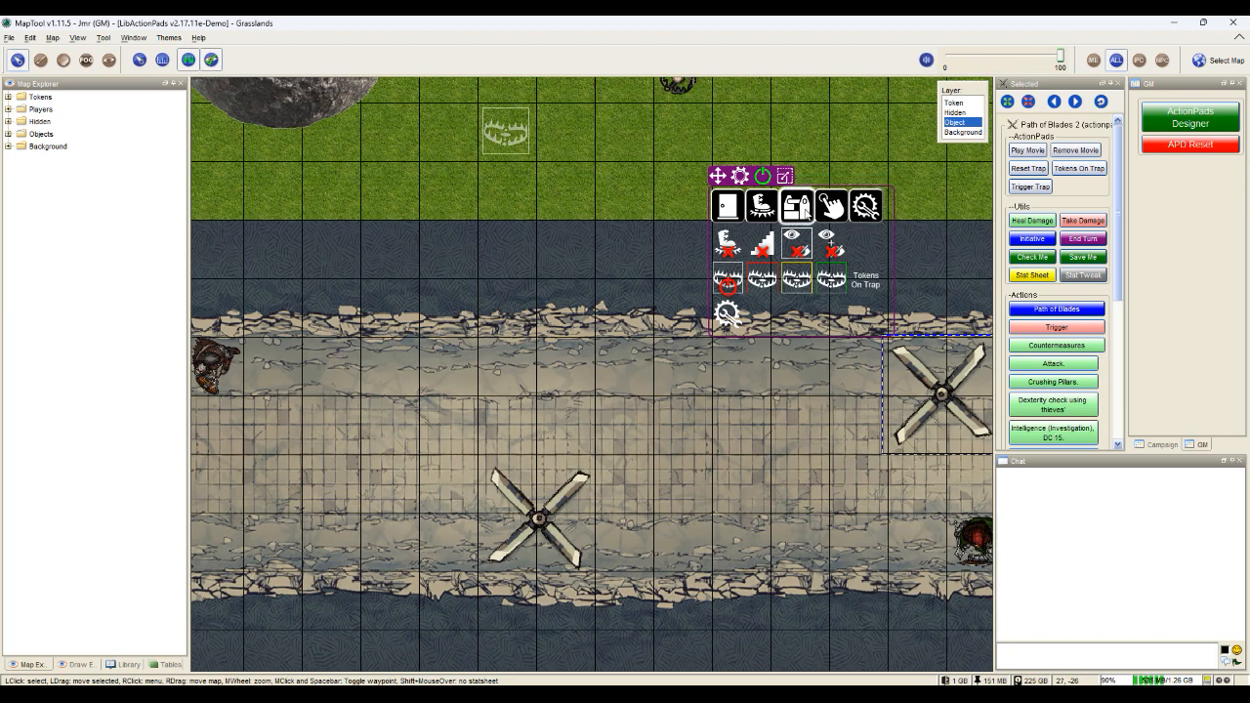
click(796, 205)
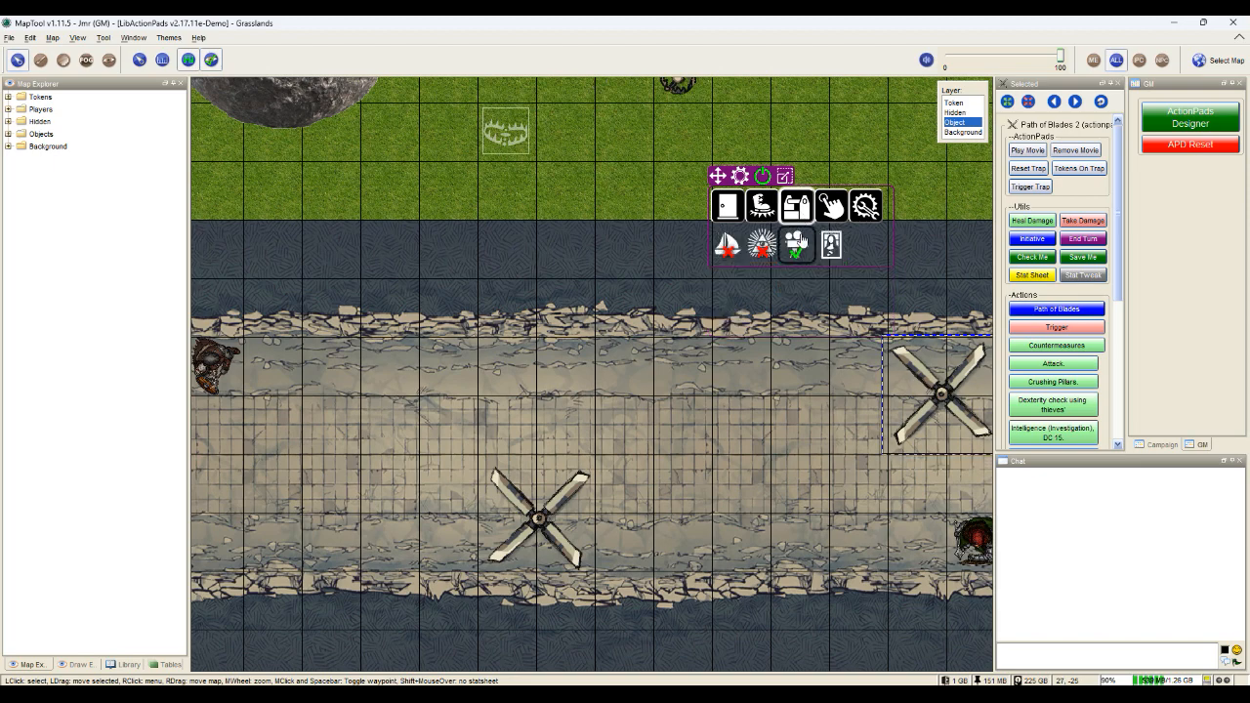
click(797, 246)
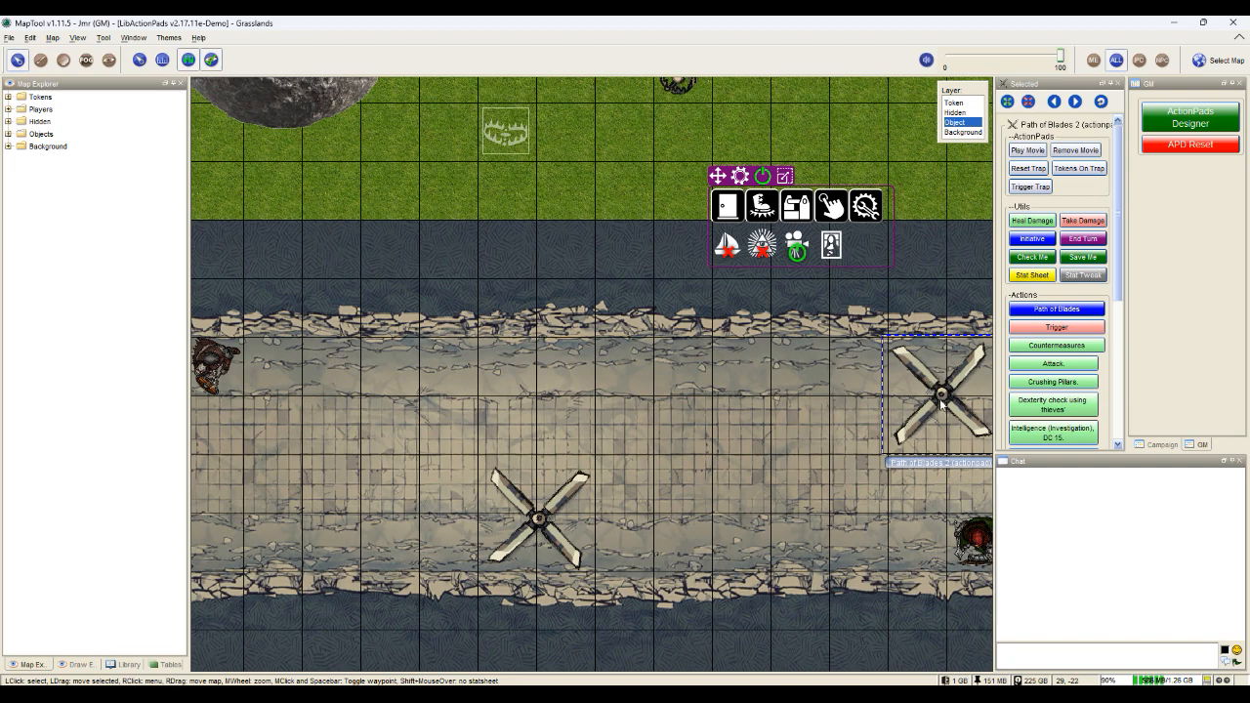
drag(952, 405, 545, 394)
click(800, 250)
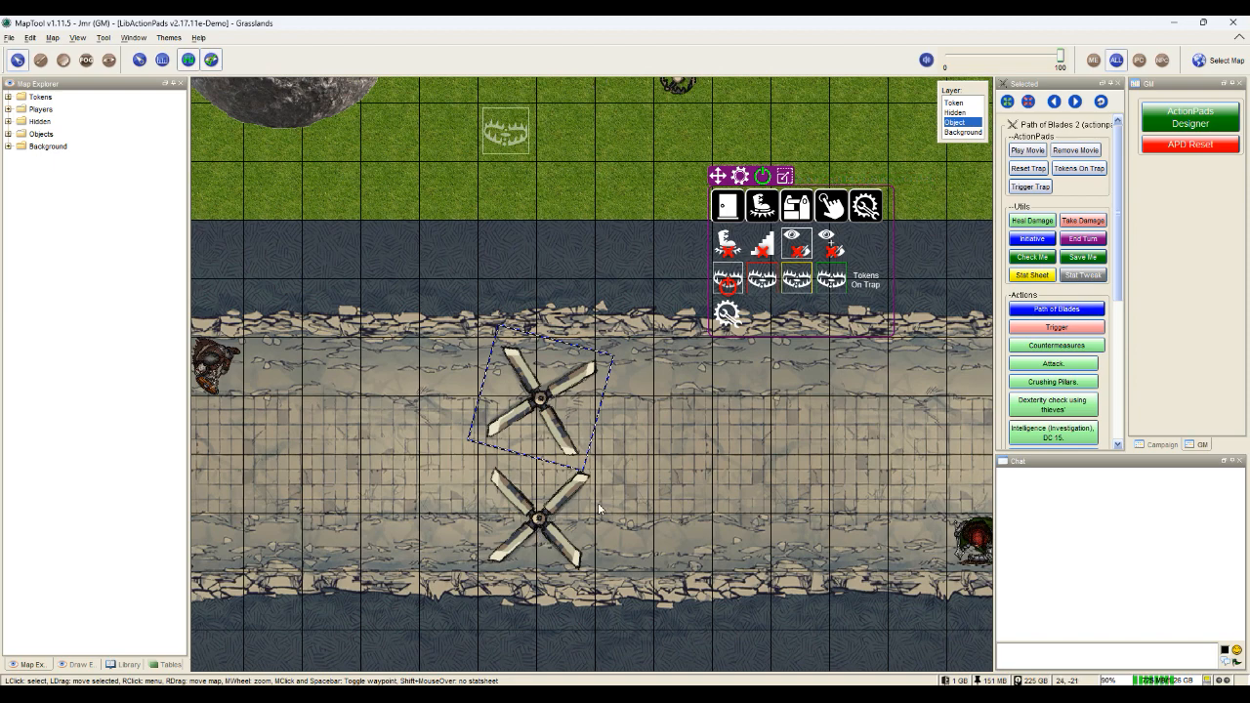
- On the Hidden layer, start an ActionPads movie for Path of Blades 1 and record its move along the road to beside the Human Cleric
click(954, 112)
click(545, 512)
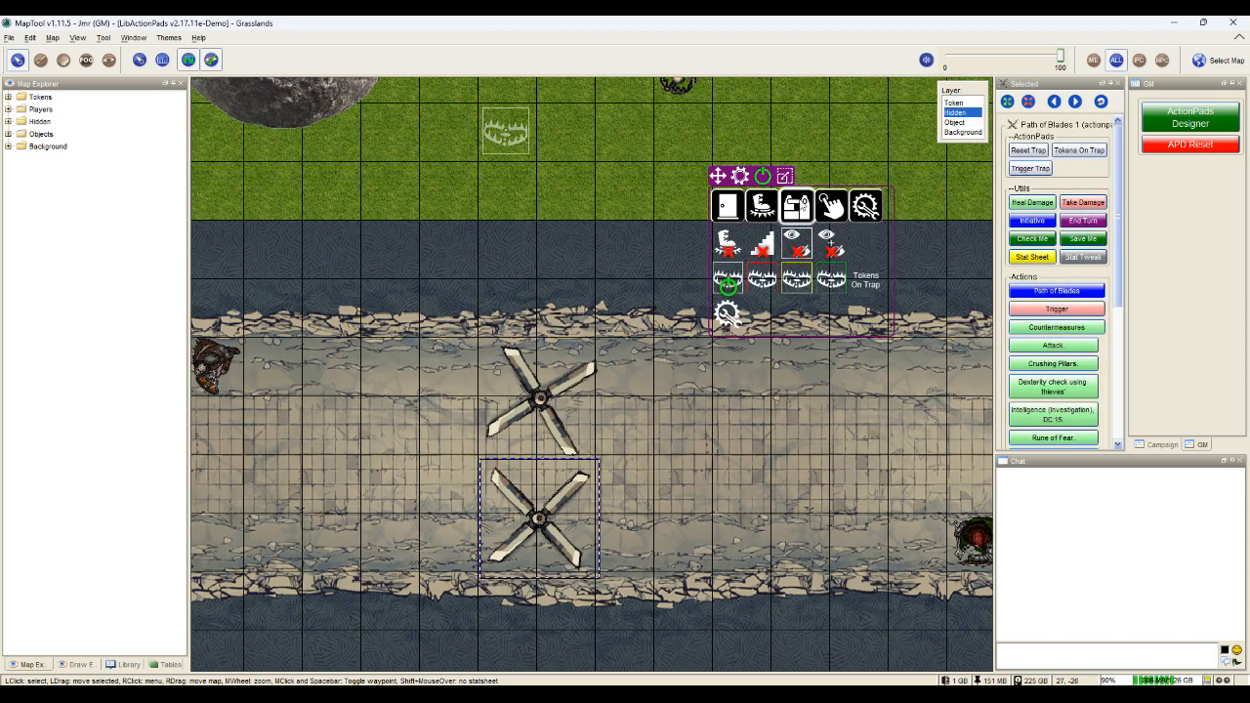
click(796, 206)
click(796, 245)
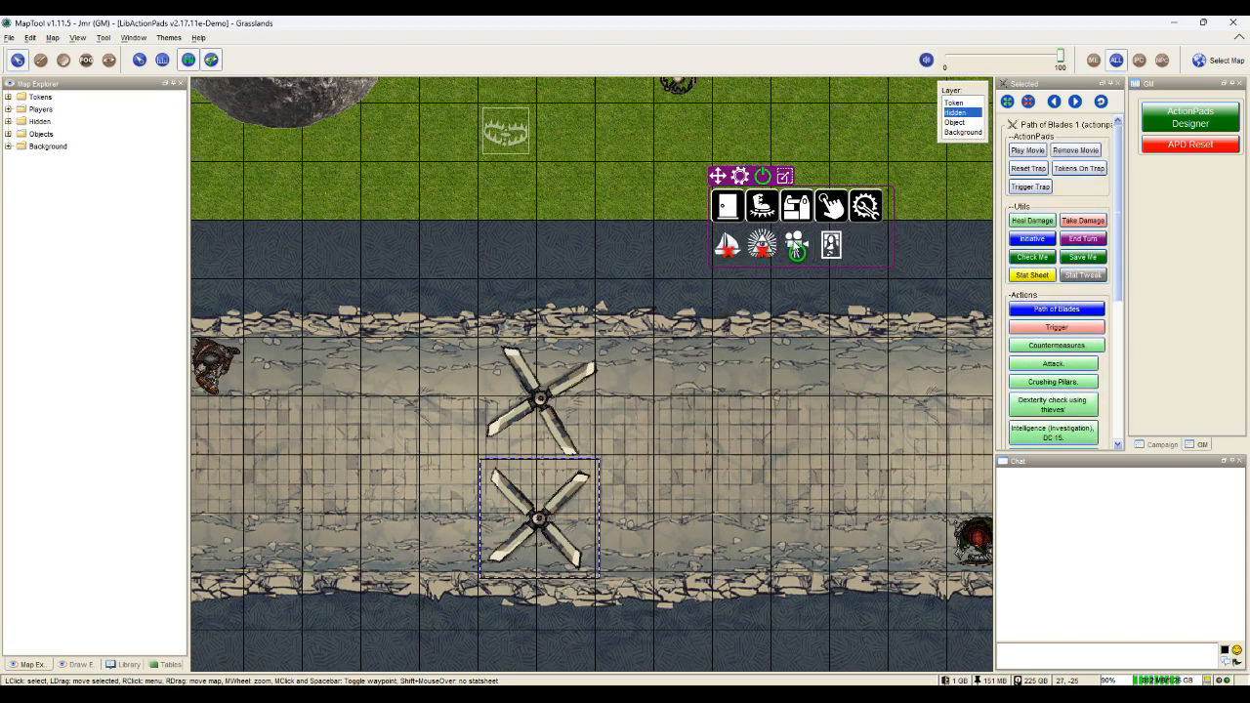
click(797, 245)
drag(543, 522, 928, 518)
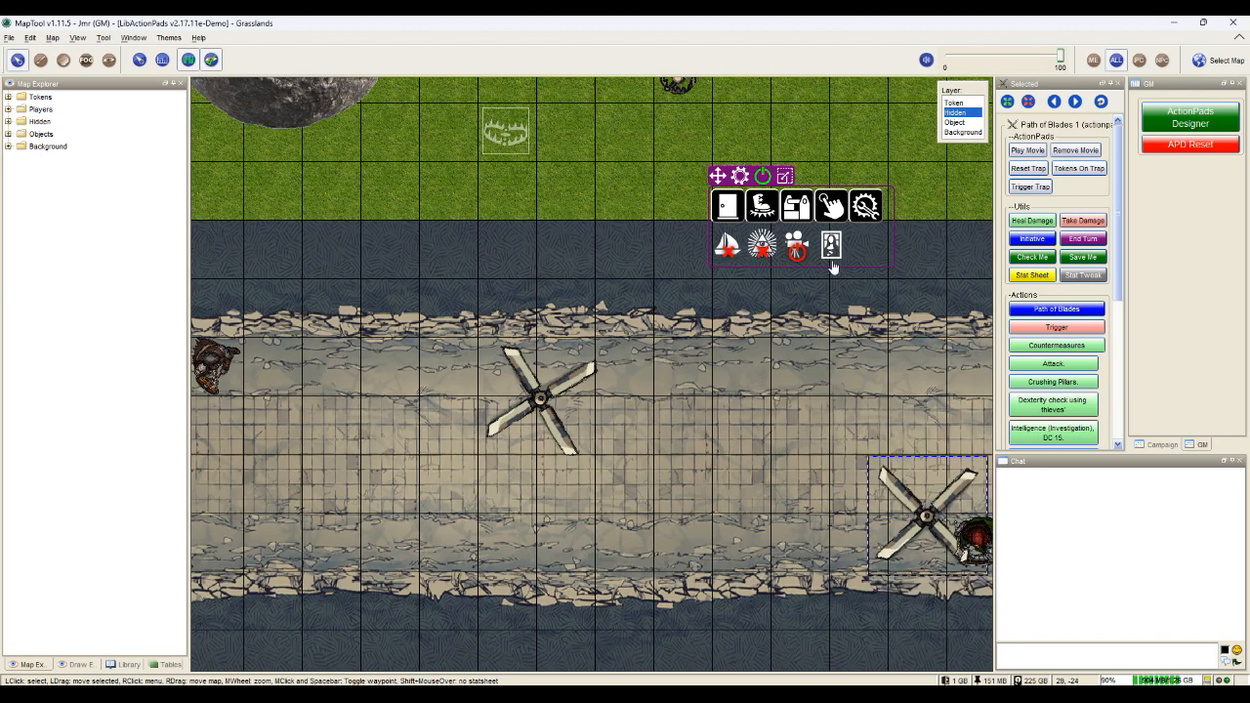
click(801, 248)
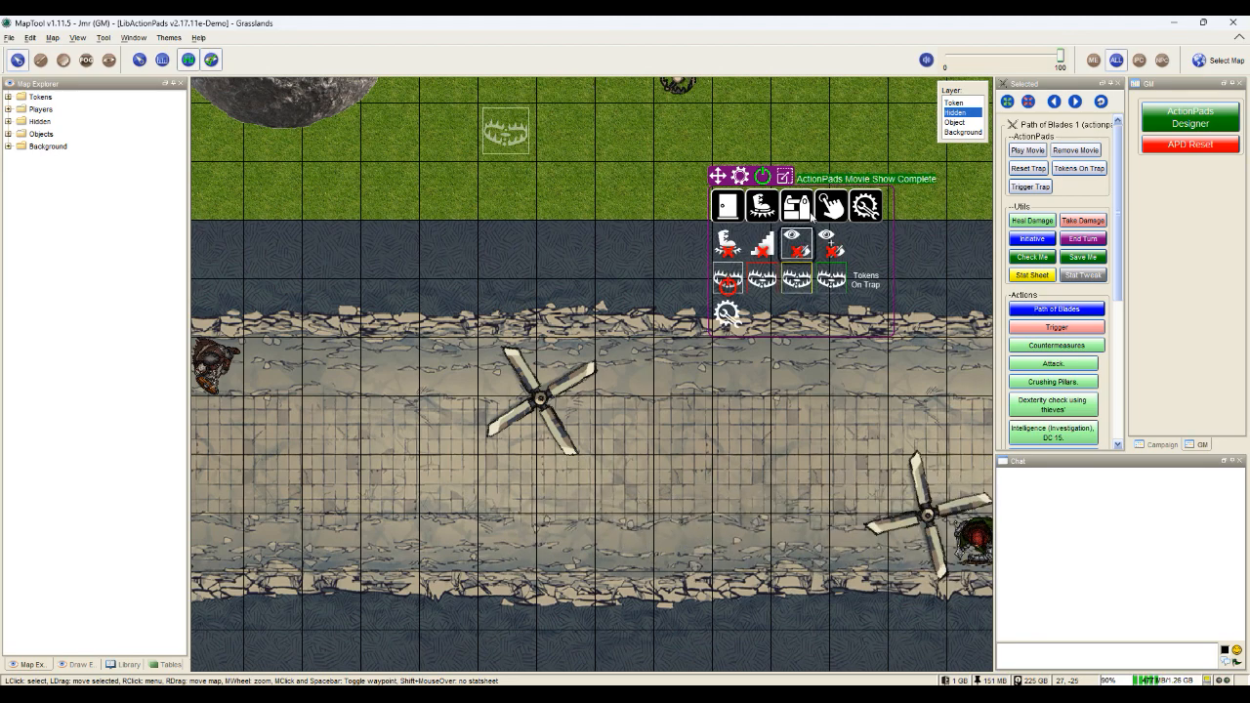
- On the Object layer, record Path of Blades 1 moving back along the road to below the Goliath Fighter in its movie
click(932, 523)
click(954, 122)
click(924, 513)
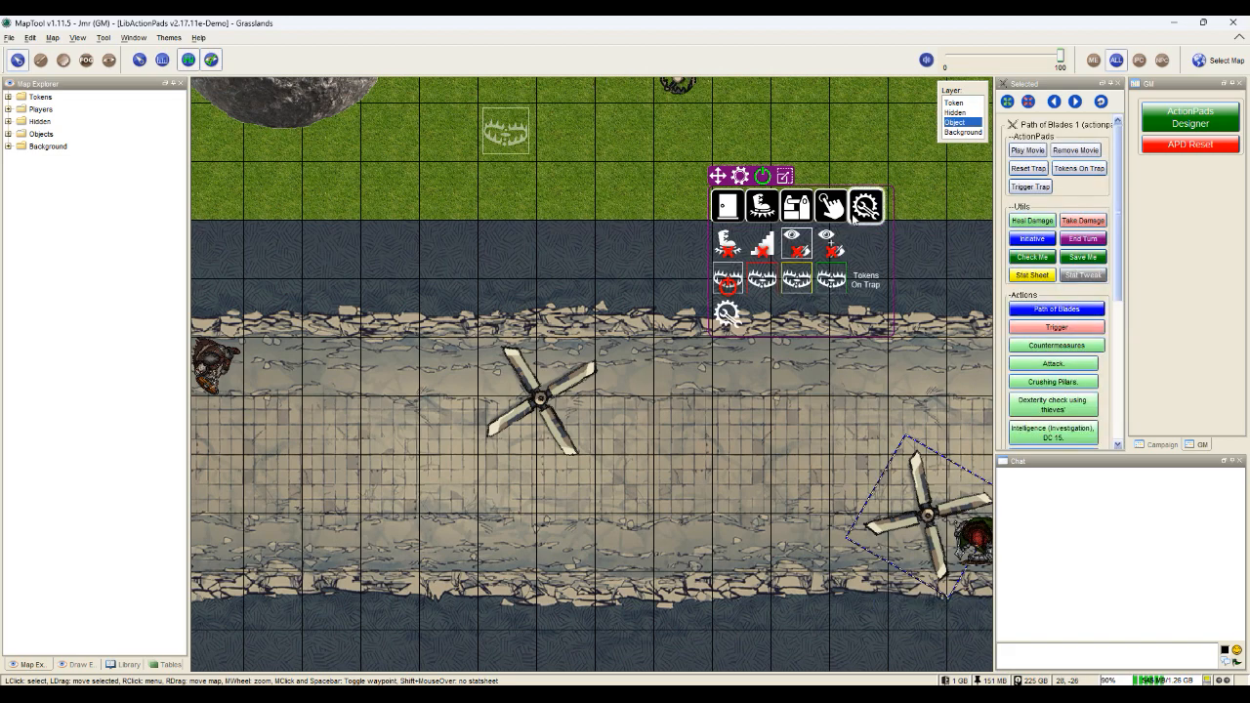
click(796, 206)
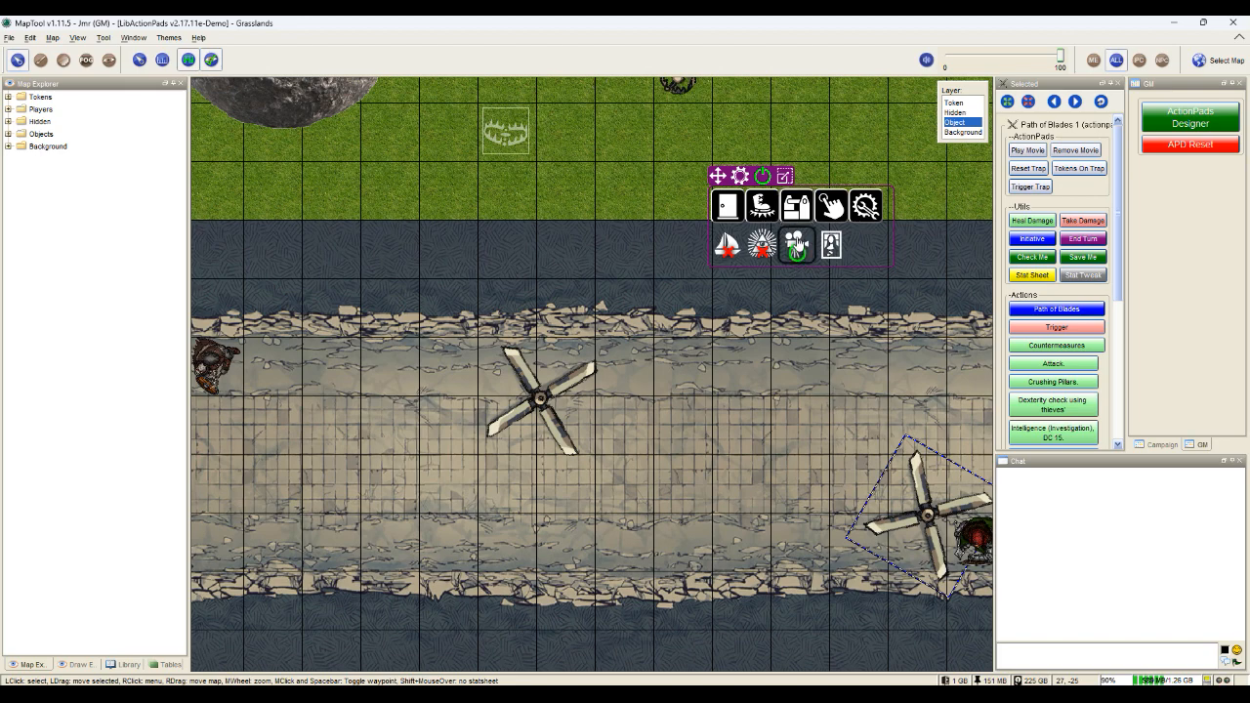
click(798, 244)
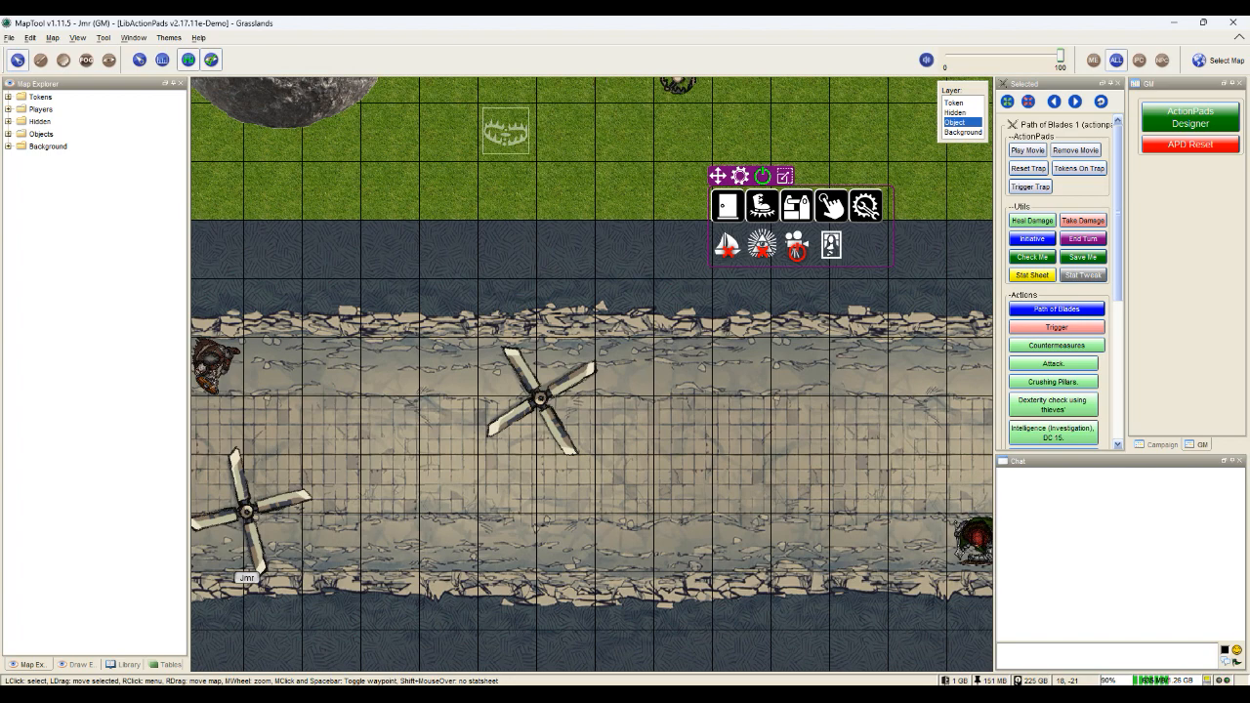
click(798, 246)
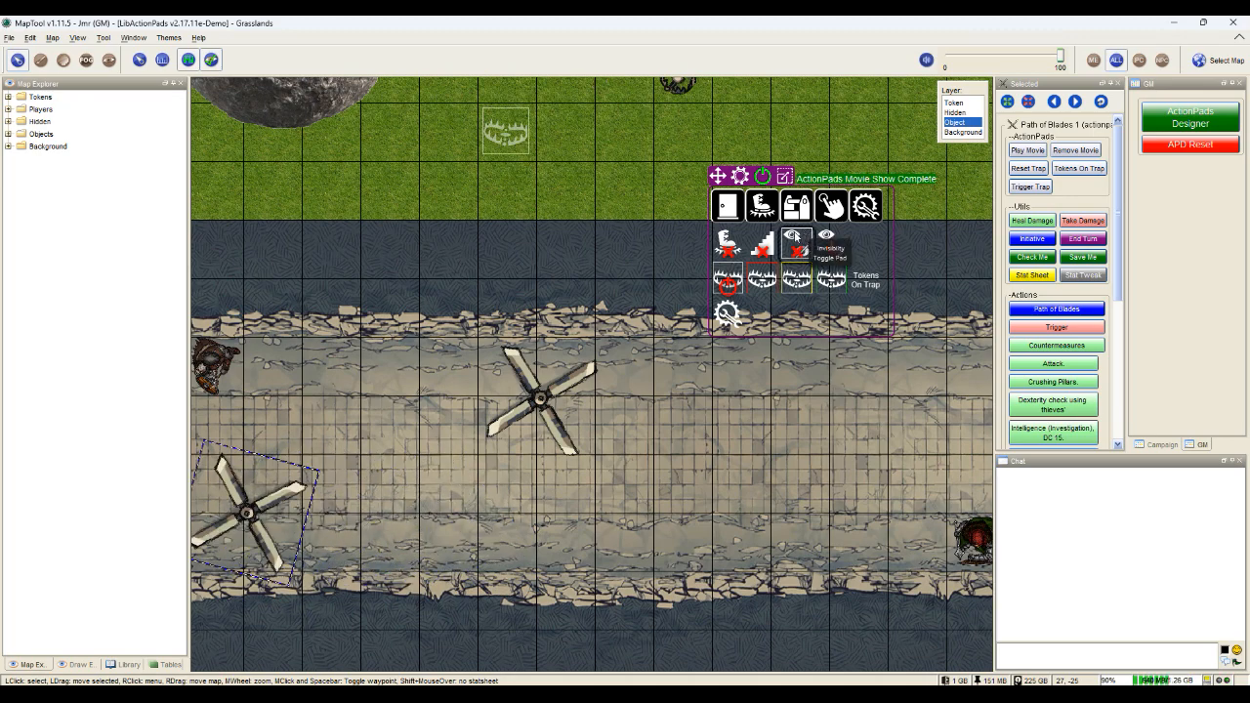
- Use the movie option to record Path of Blades 1 returning to its spot directly below Path of Blades 2
click(796, 205)
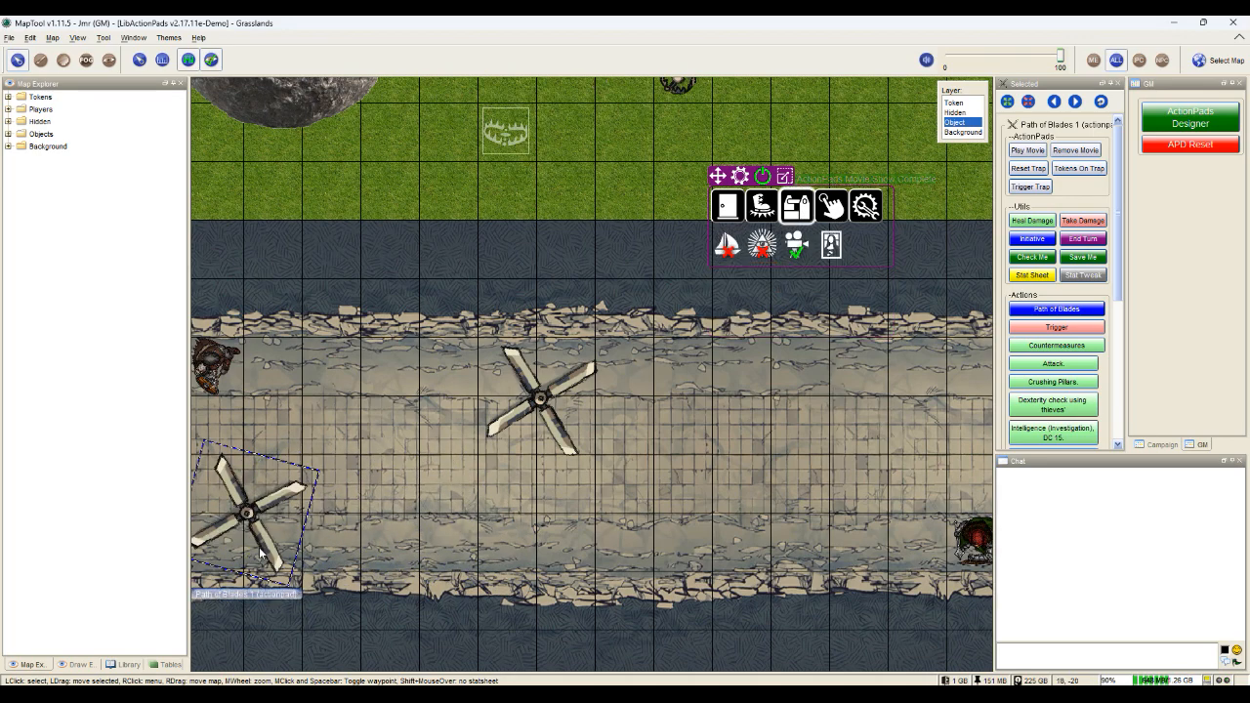
click(797, 246)
drag(247, 518, 538, 513)
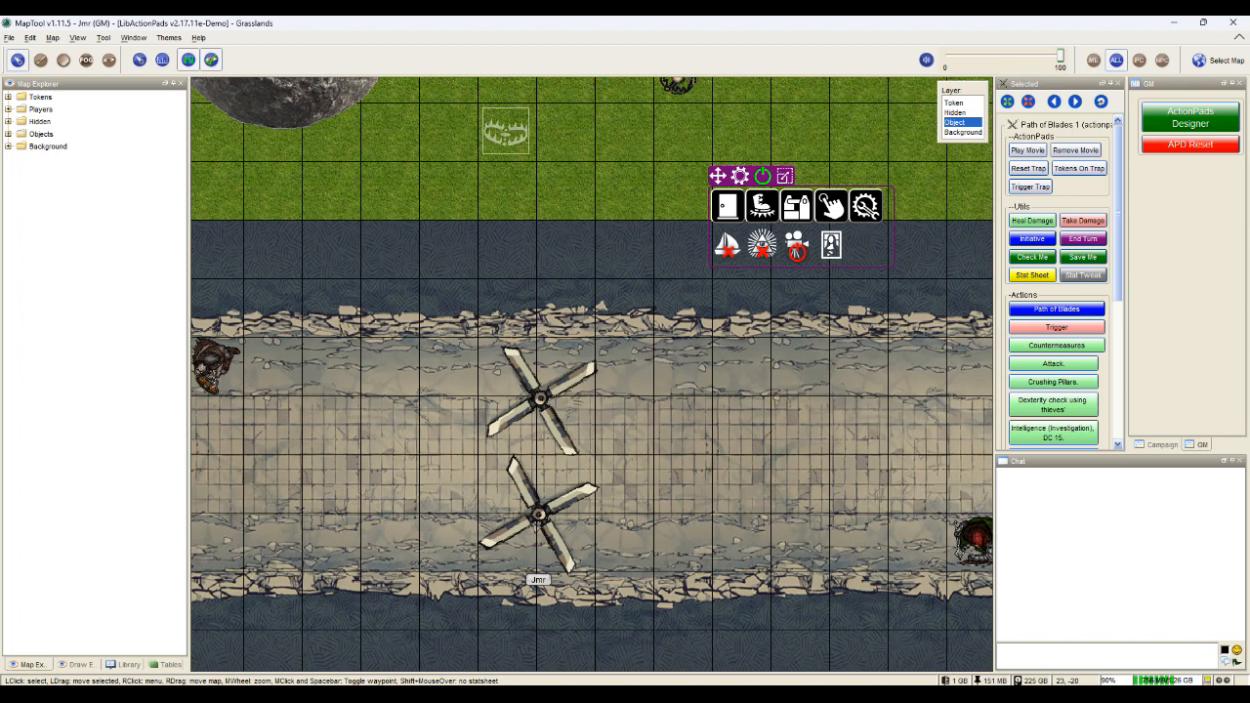
click(798, 247)
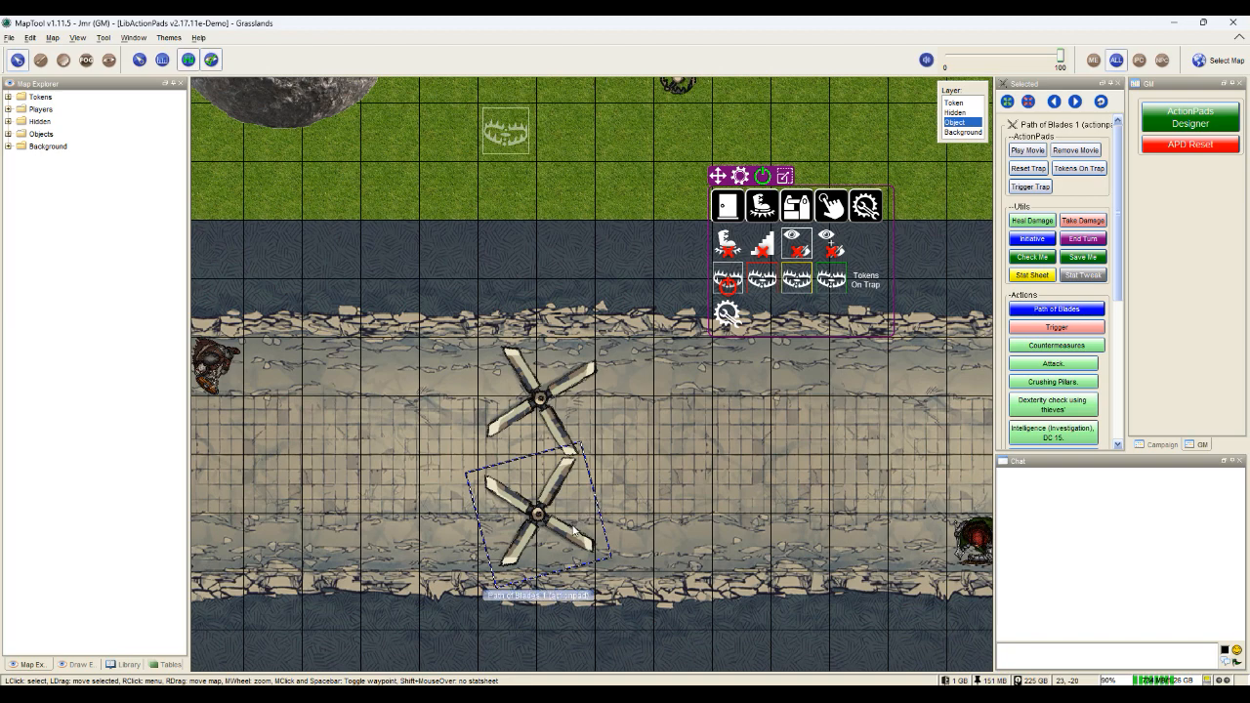
- Play Path of Blades 1's movie, and reset both Path of Blades traps to the Hidden layer
click(1028, 152)
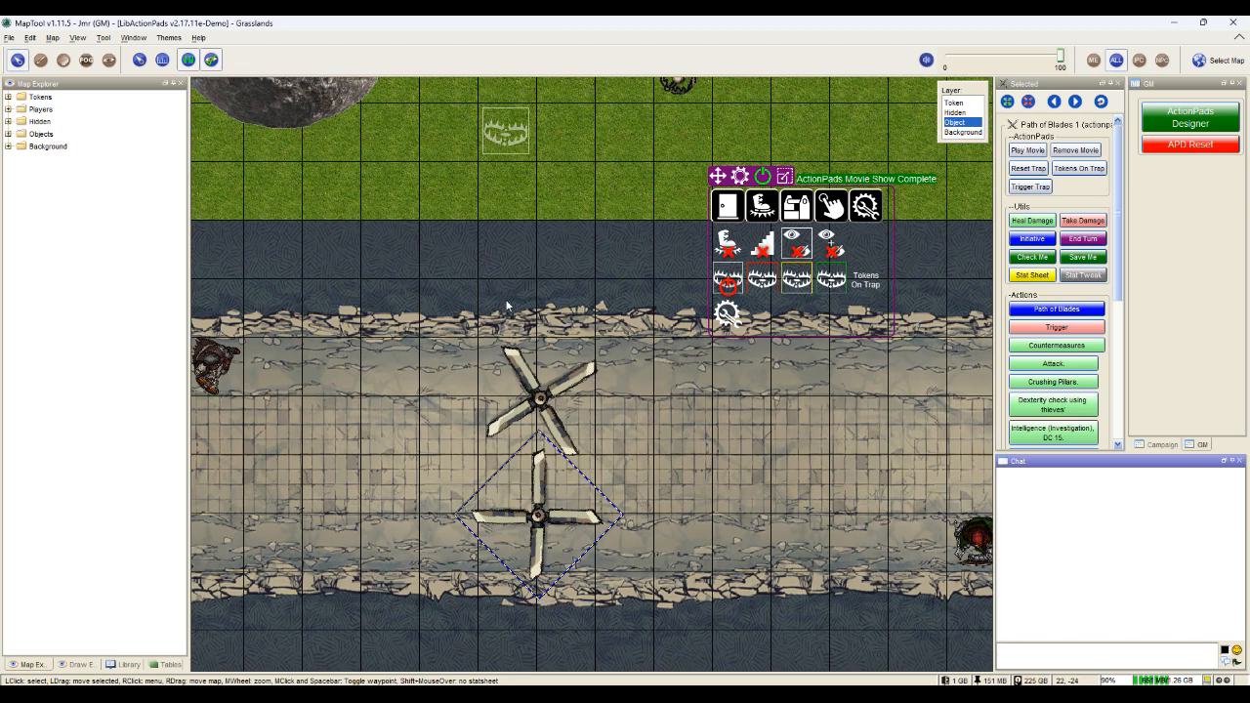
click(721, 315)
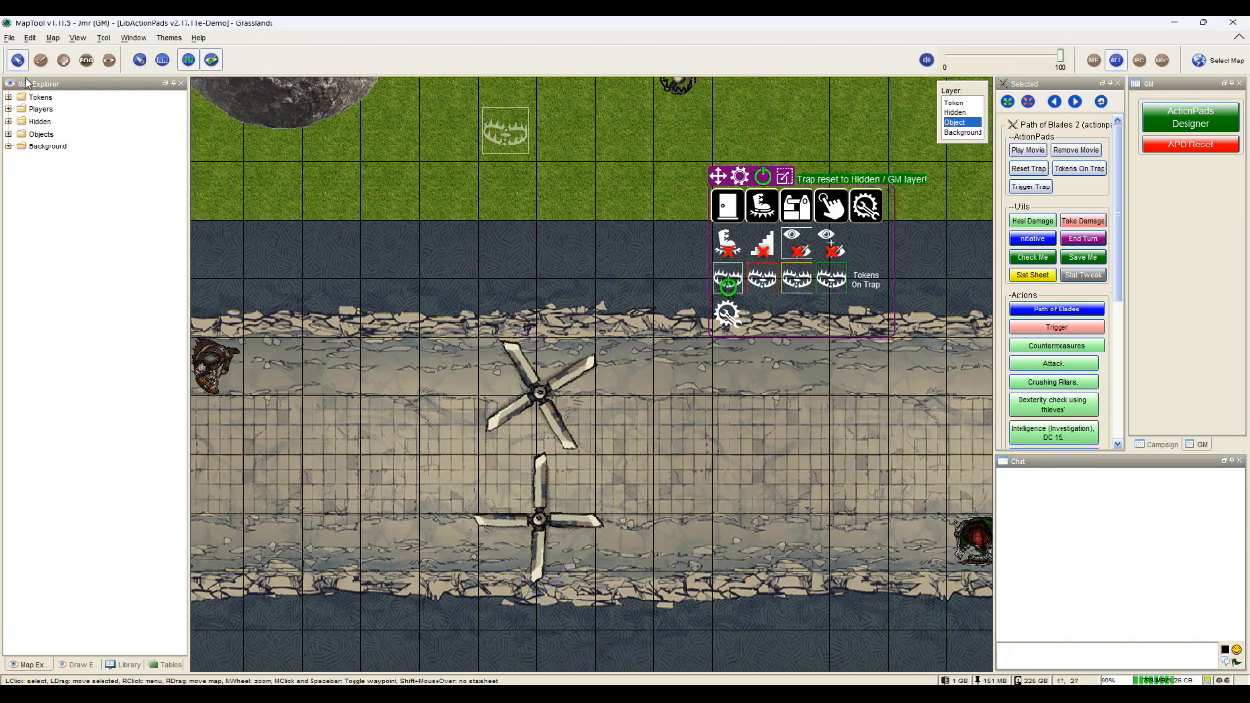
- In Player View, move the Human Cleric two squares toward the hidden traps and send the Goliath Fighter along the road through Path of Blades 2
click(77, 37)
click(88, 46)
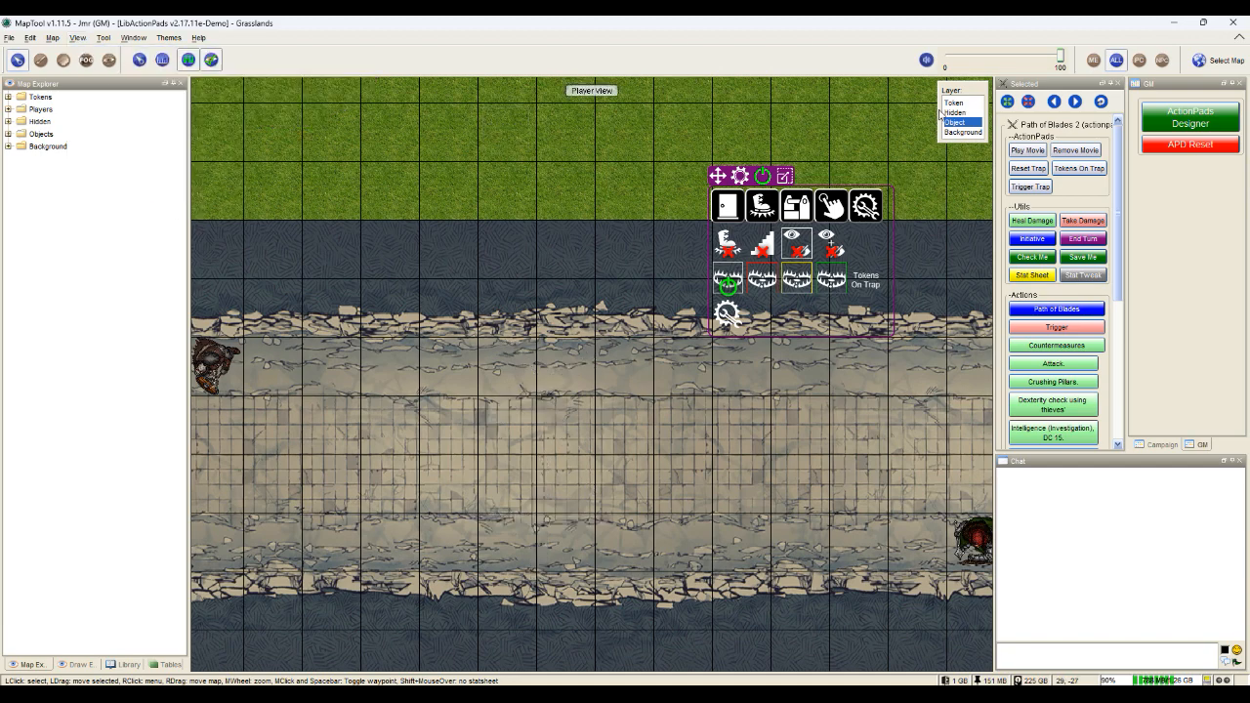
click(964, 538)
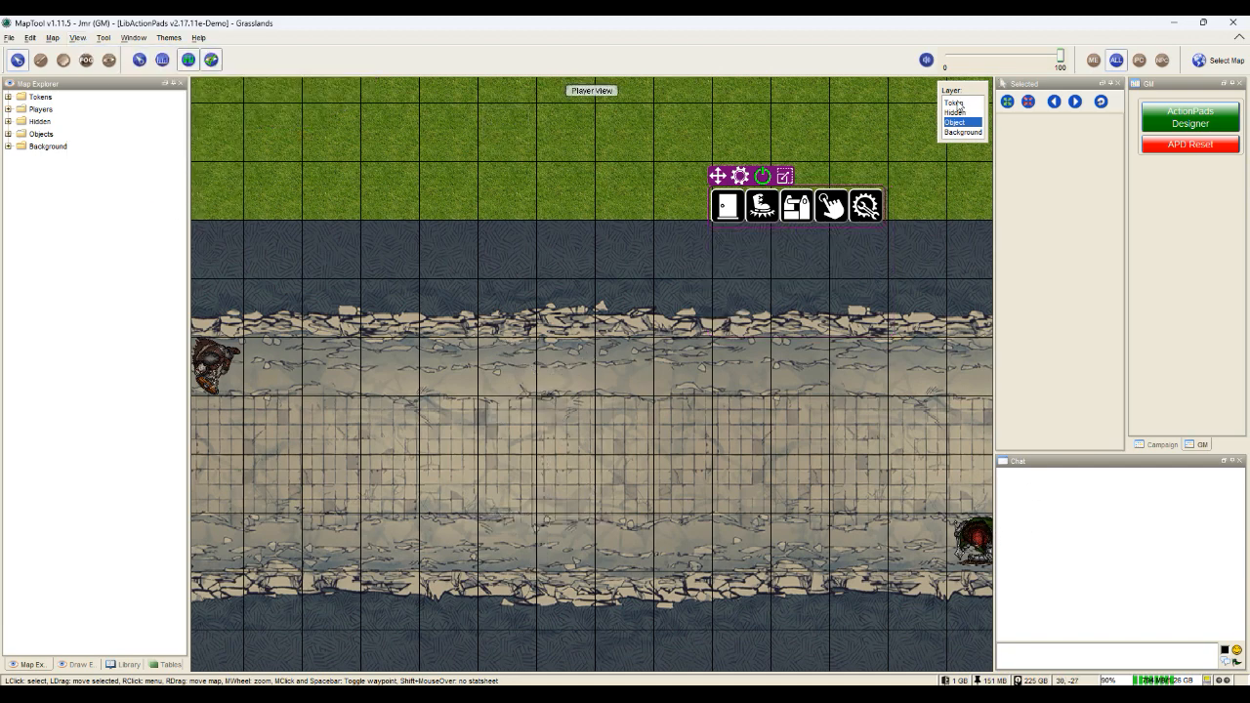
click(956, 102)
drag(972, 537, 859, 539)
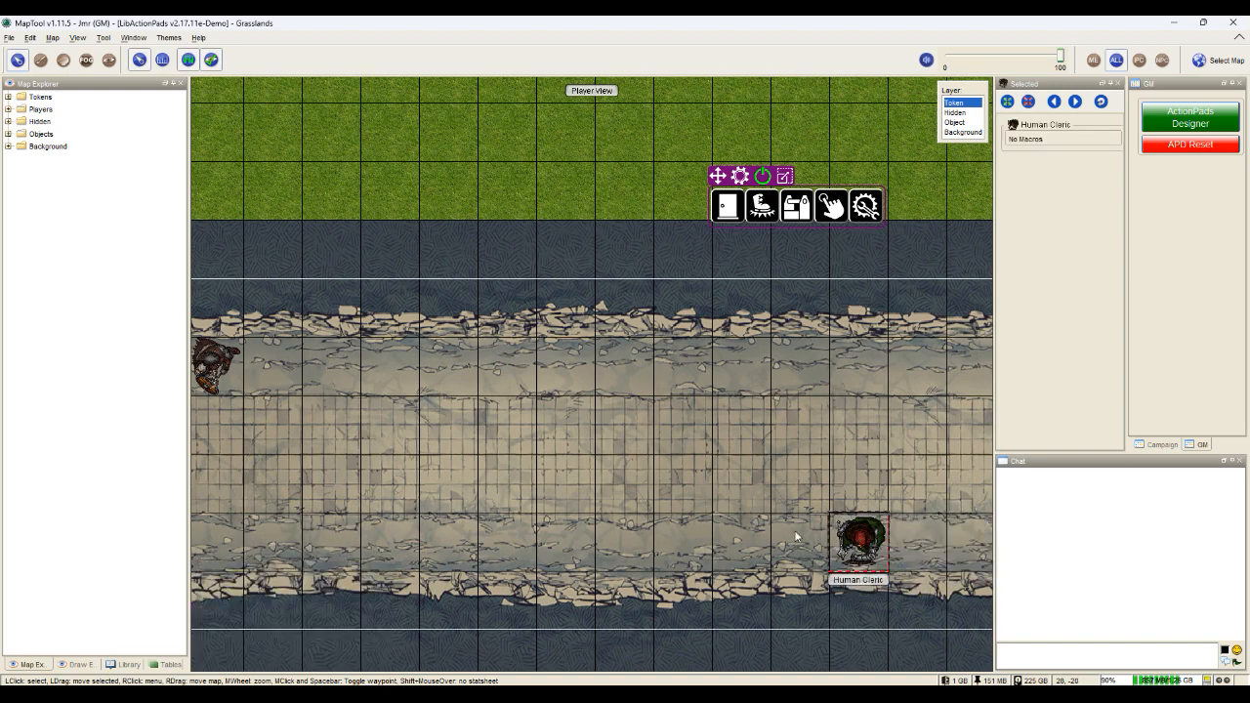
drag(215, 366, 670, 354)
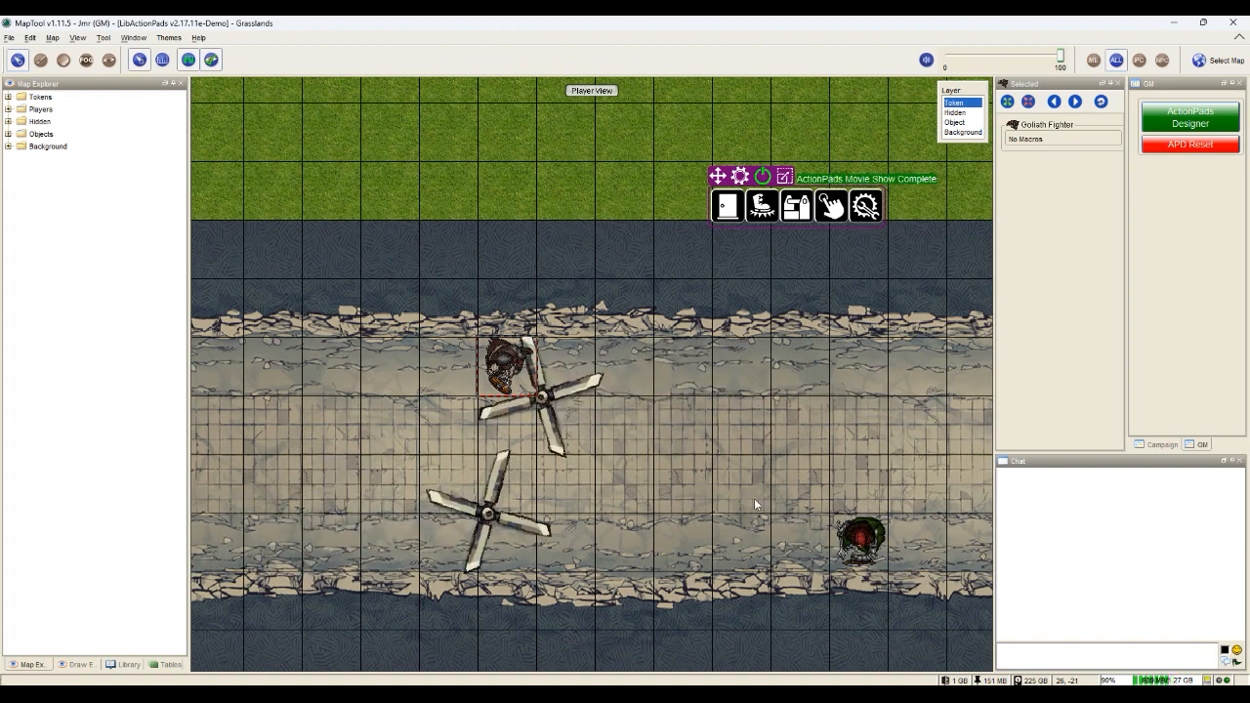
- Select Path of Blades 2 on the Object layer and review its Tokens on Traps list
click(955, 123)
click(608, 395)
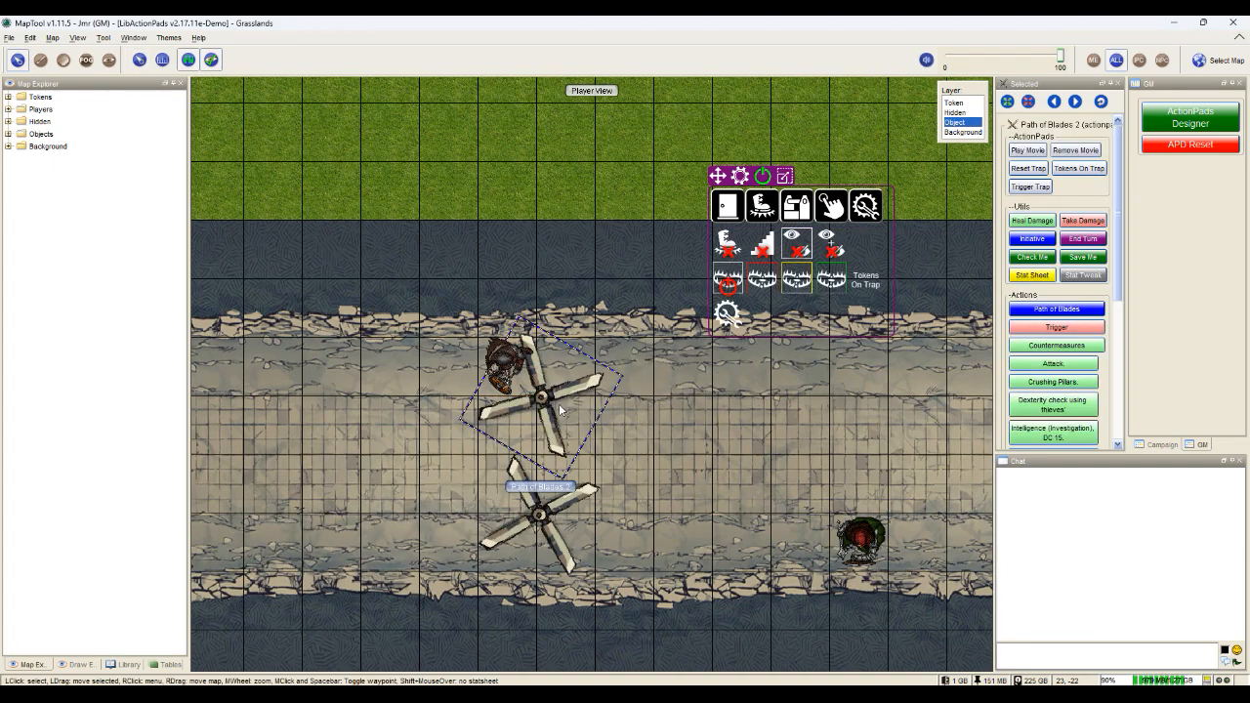
click(865, 279)
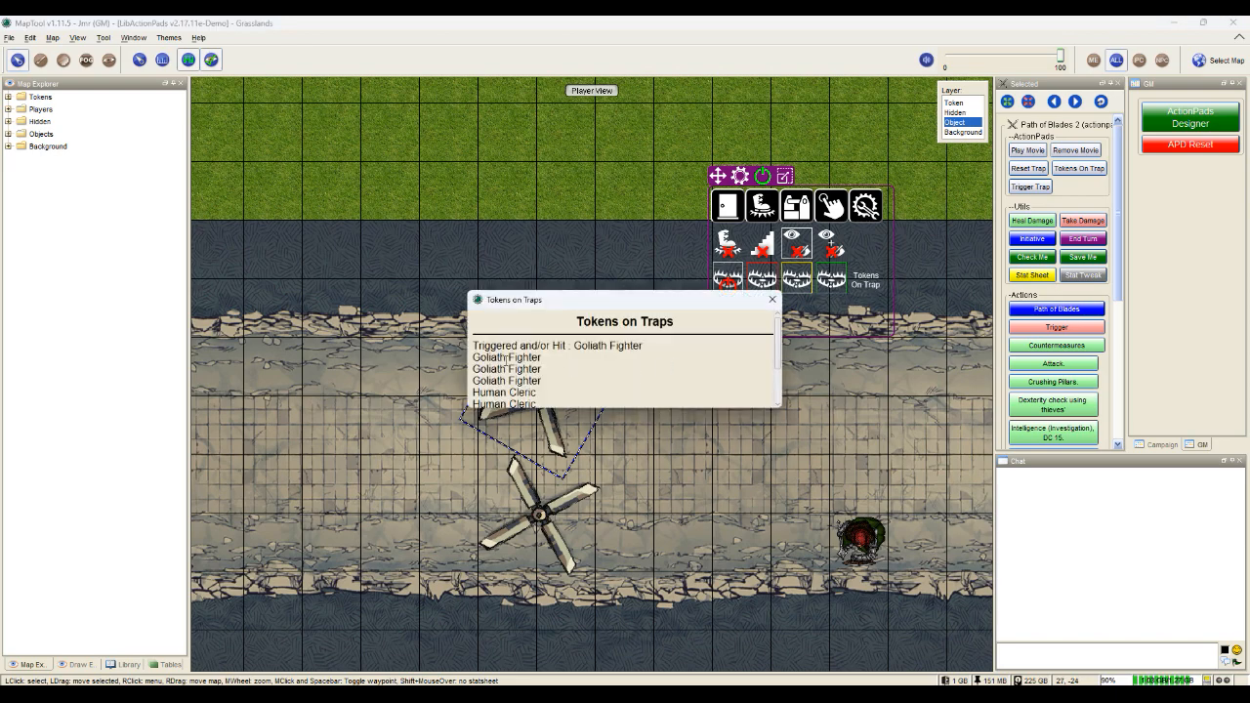
scroll(507, 369, down, 3)
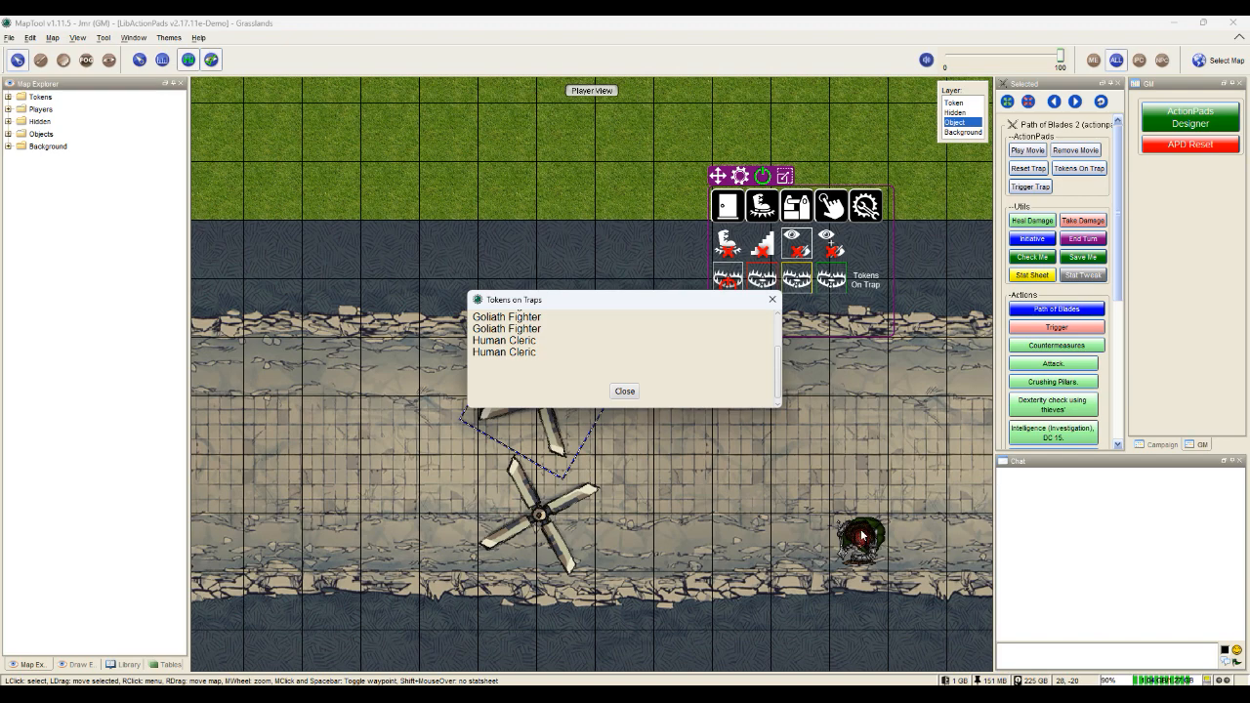
scroll(552, 351, up, 3)
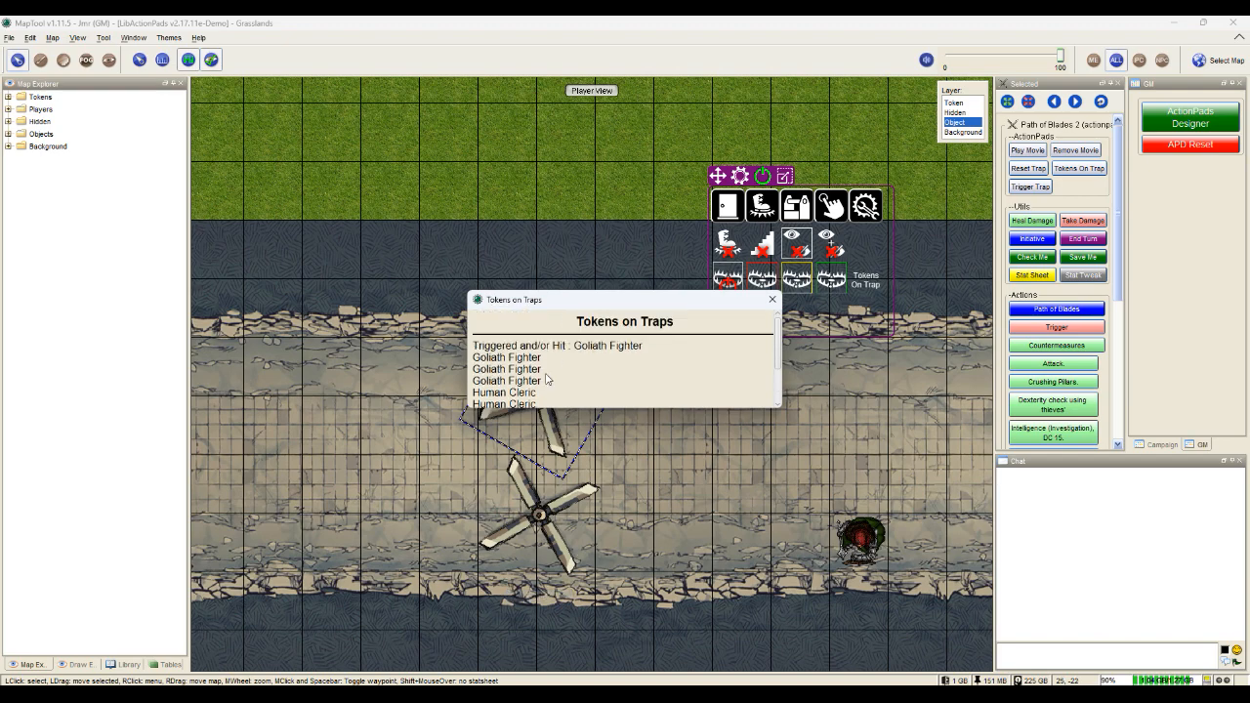
scroll(642, 398, down, 3)
click(625, 388)
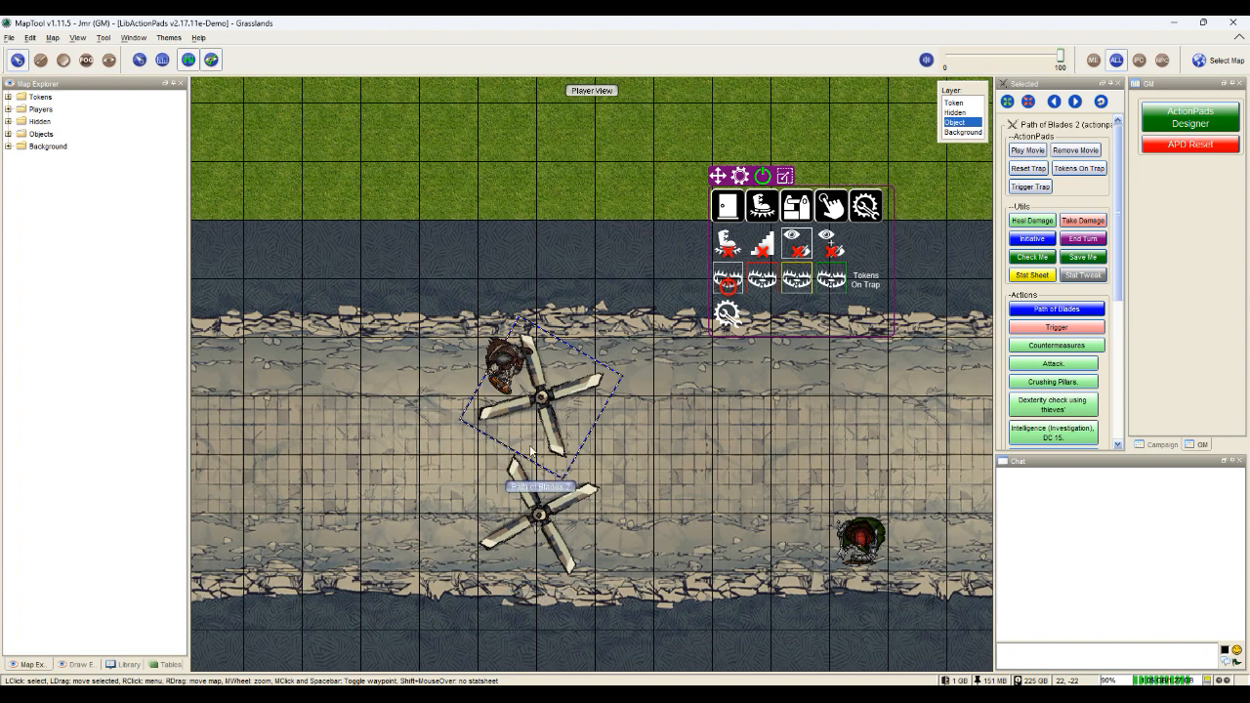
- Leave Player View and reset Path of Blades 2 and Path of Blades 1 from the Object layer to the Hidden layer
click(78, 39)
click(84, 50)
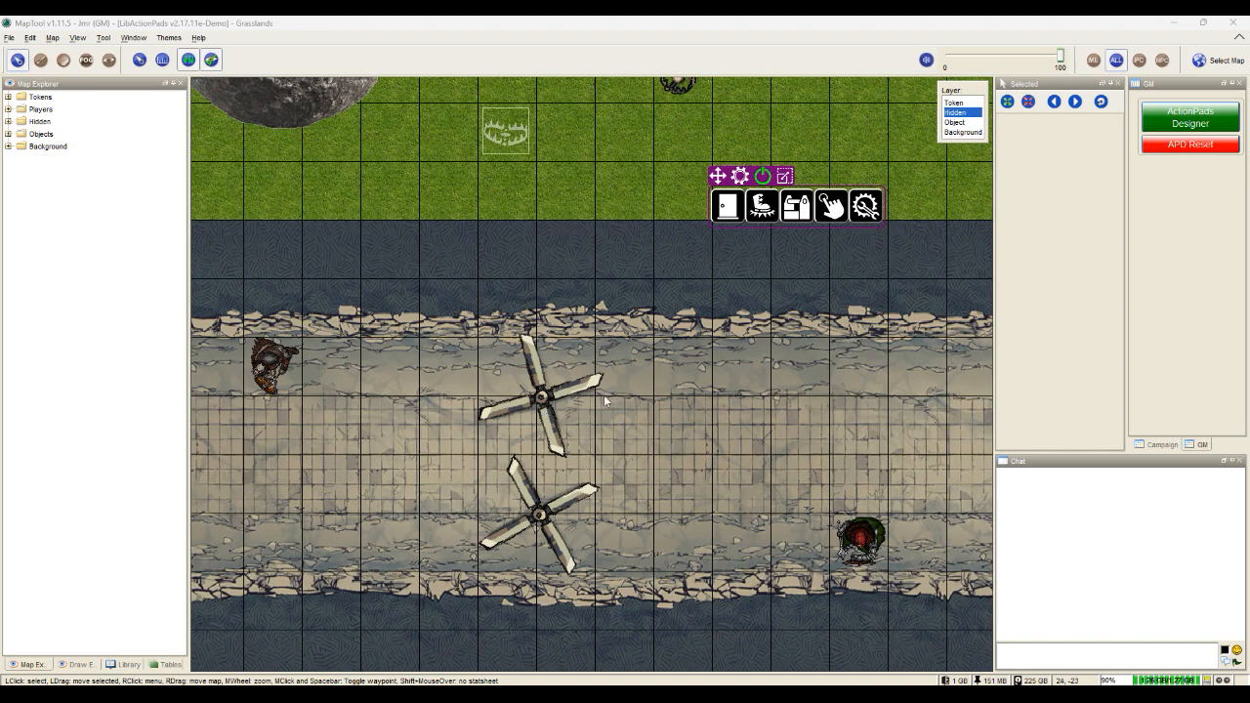
click(954, 122)
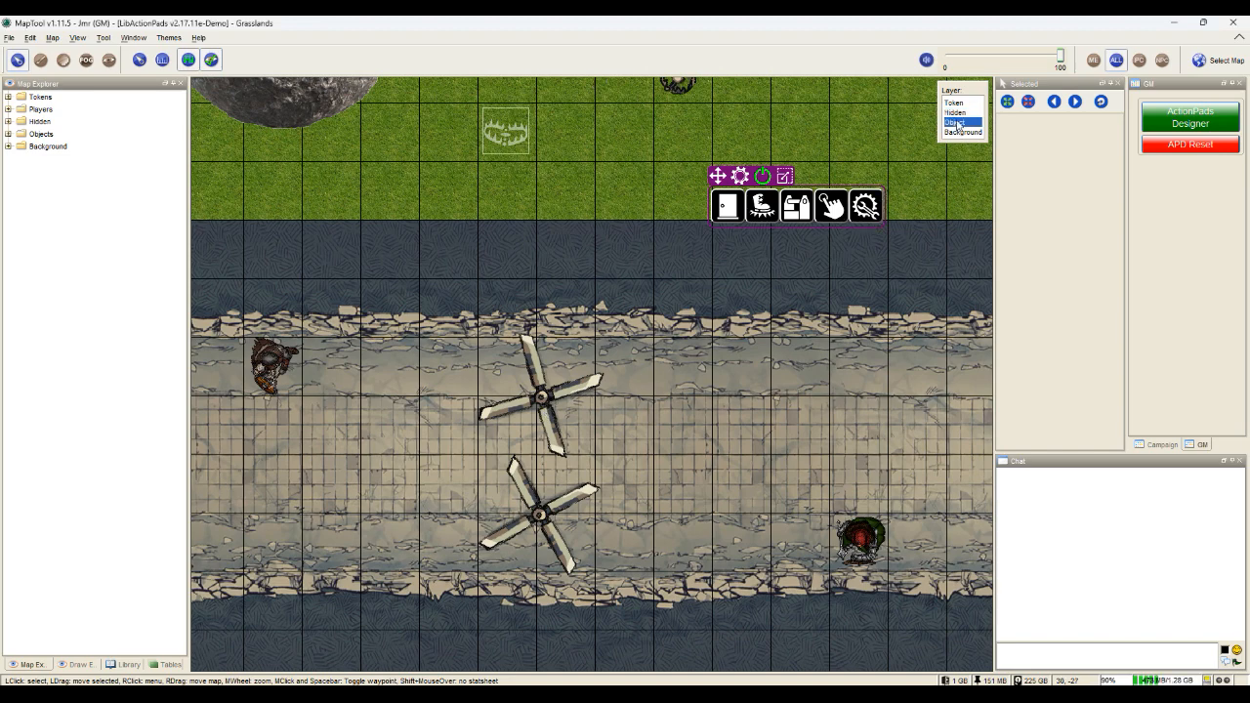
click(543, 410)
click(726, 281)
click(553, 508)
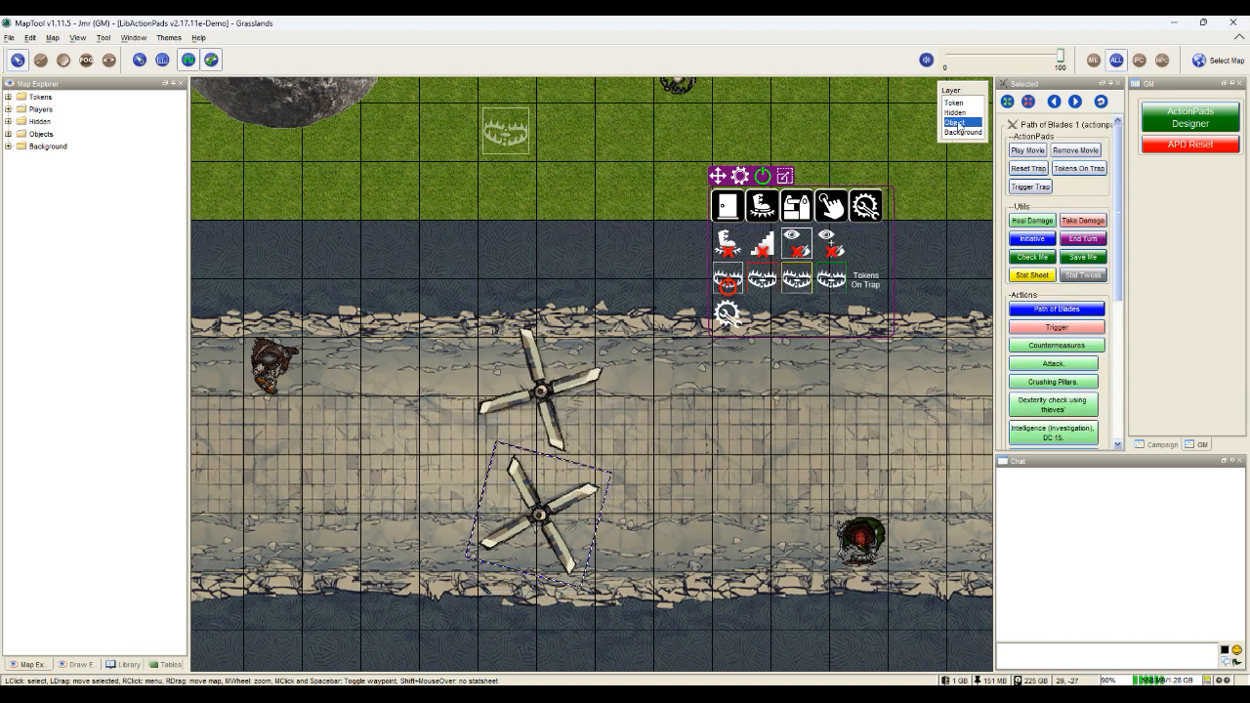
click(727, 284)
- On the Hidden layer, select both Path of Blades traps together and create a shared trap disable pad and trap trigger pad
click(954, 112)
click(543, 391)
shift+click(542, 519)
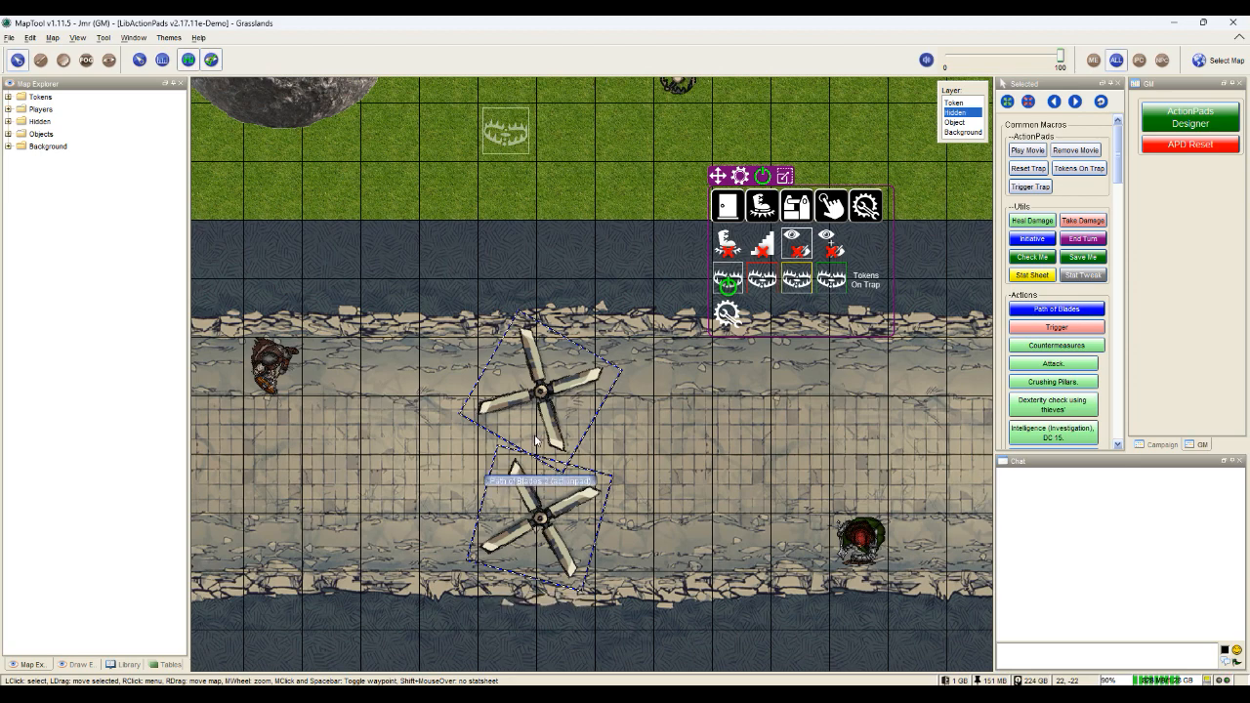
click(829, 282)
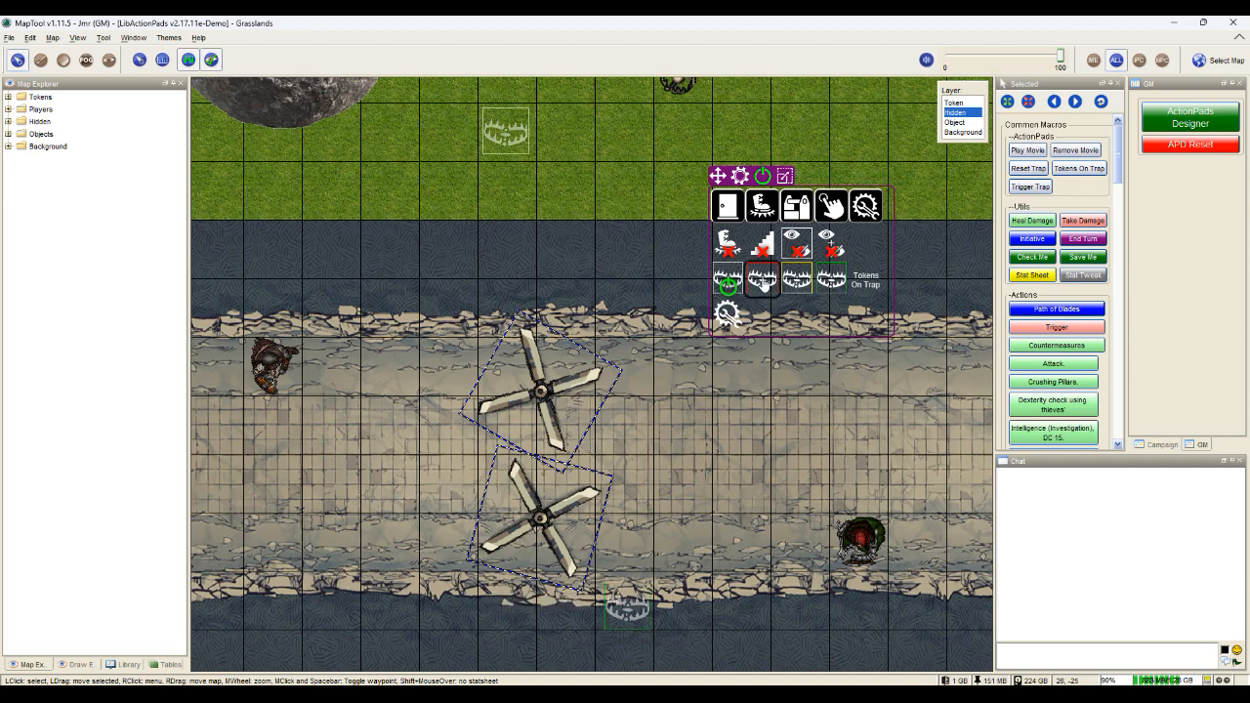
click(762, 282)
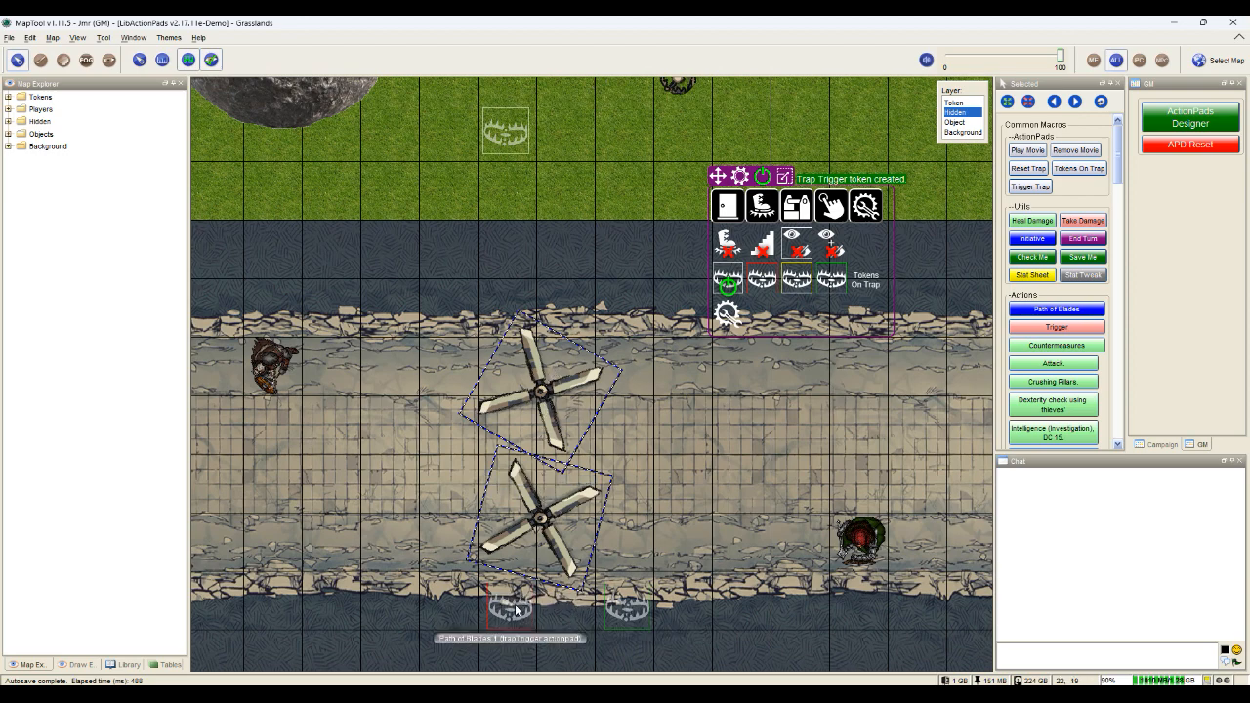
- Place the trigger pad on the road below the Goliath Fighter and the disable pad on the paving above the Human Cleric
drag(515, 609, 298, 547)
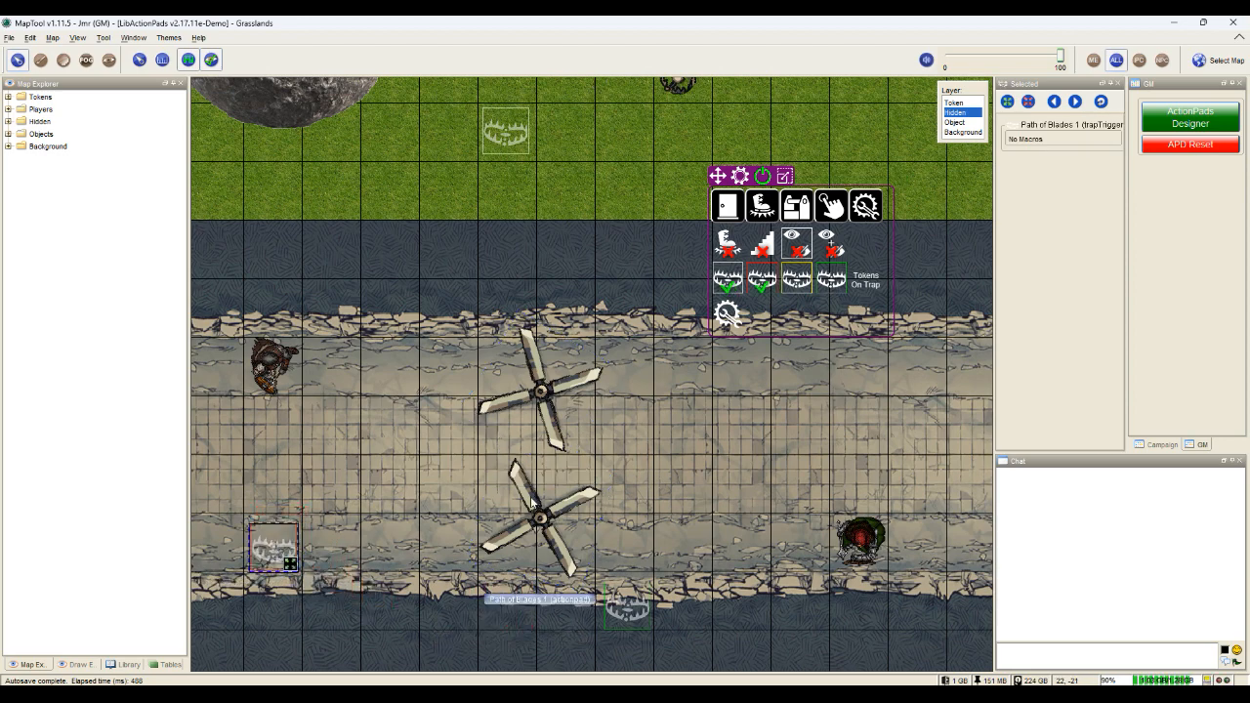
drag(625, 607, 799, 428)
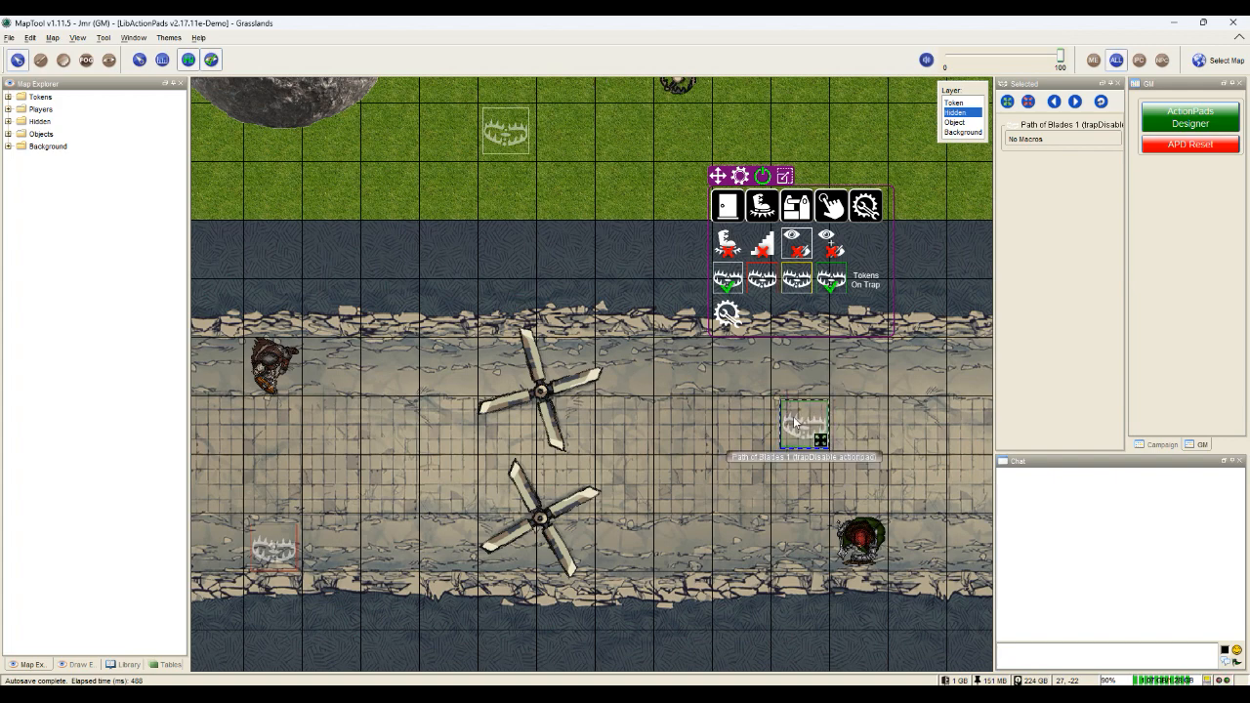
- Select Path of Blades 2 and Path of Blades 1 together on the Hidden layer
click(537, 515)
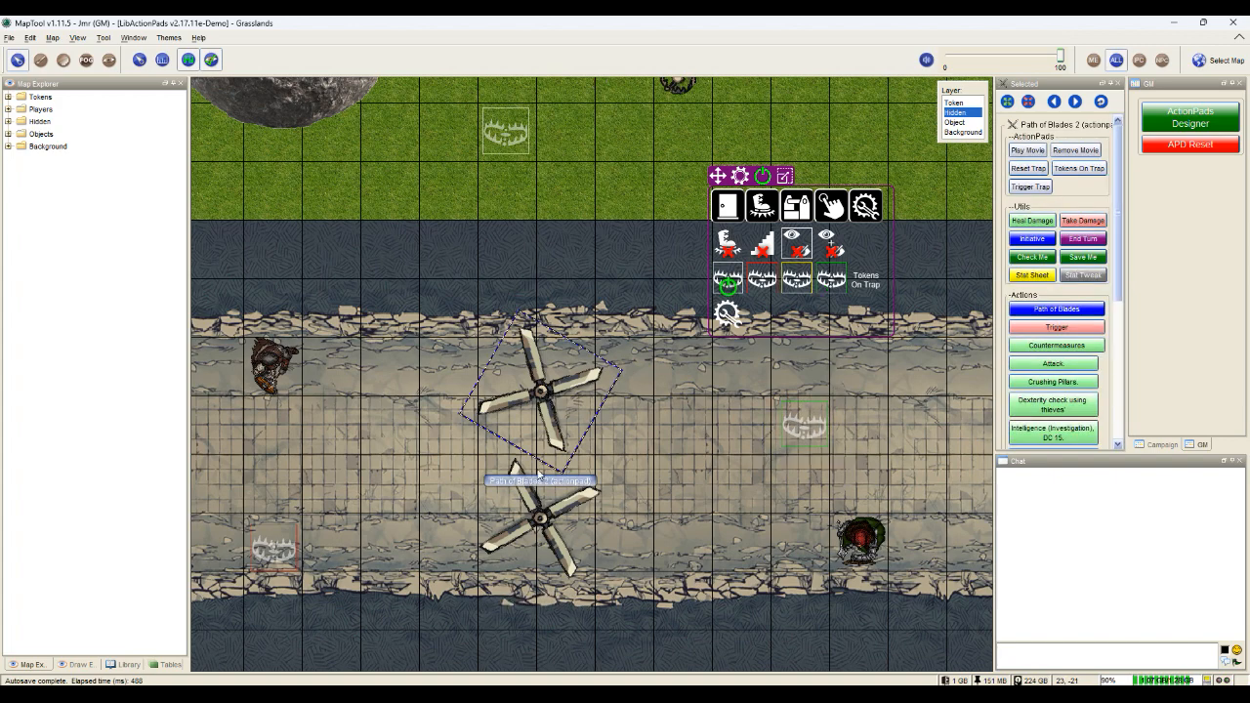
shift+click(533, 526)
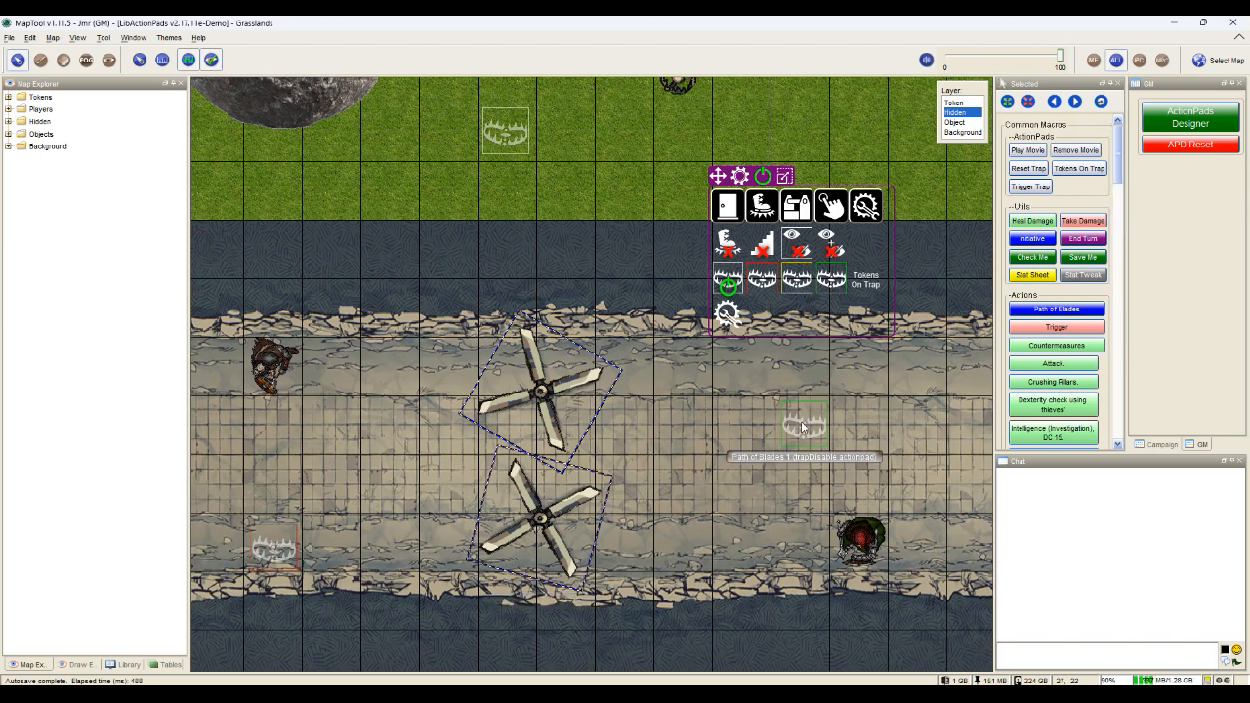